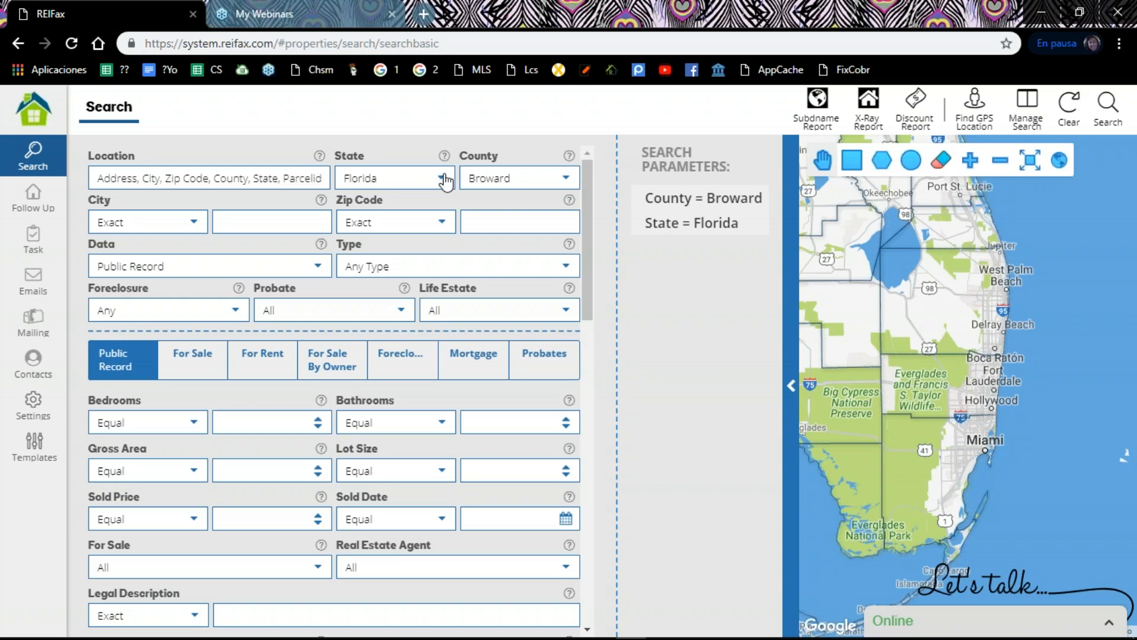
Step: Set the search county to Miami-Dade
{"action": "left_click", "coordinate": [568, 183]}
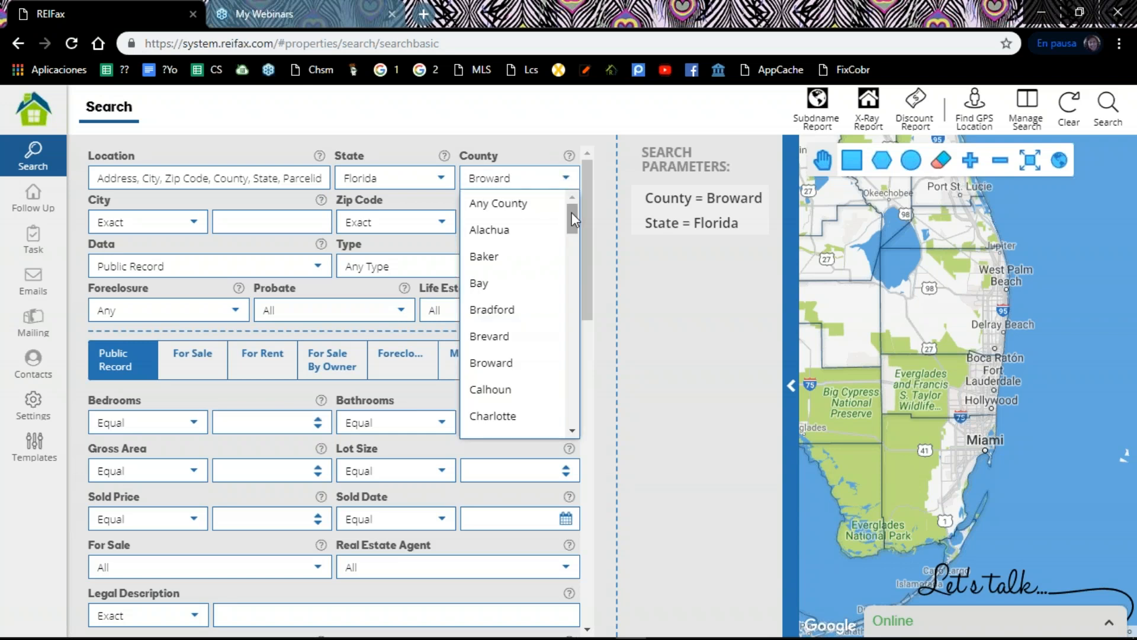
{"action": "left_click_drag", "start_coordinate": [570, 216], "coordinate": [563, 358]}
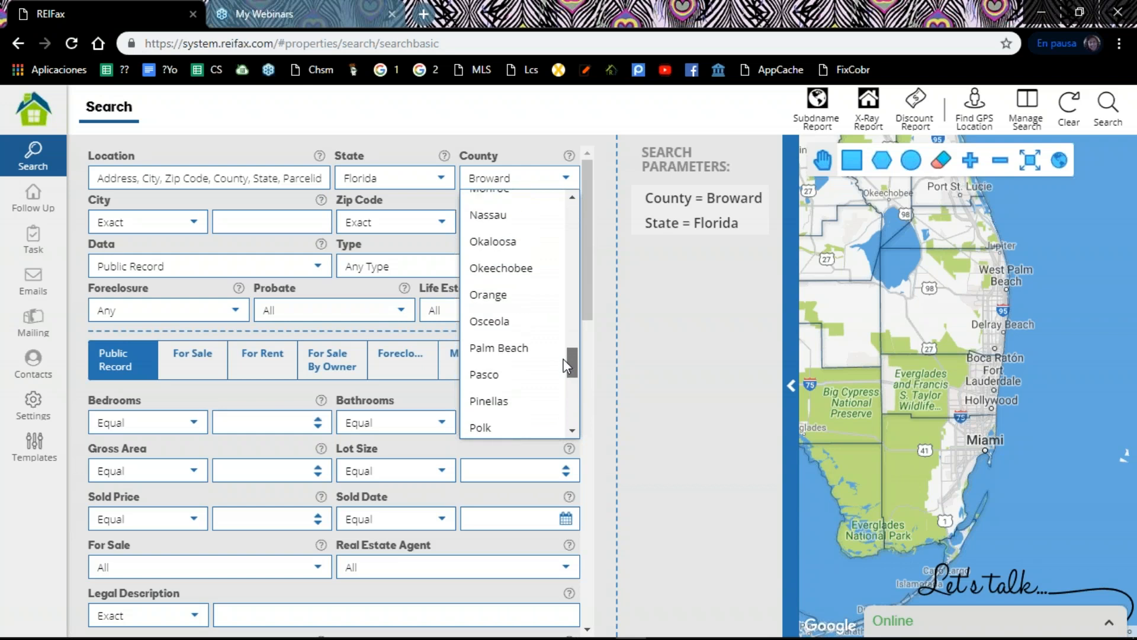
{"action": "left_click_drag", "start_coordinate": [563, 357], "coordinate": [577, 215]}
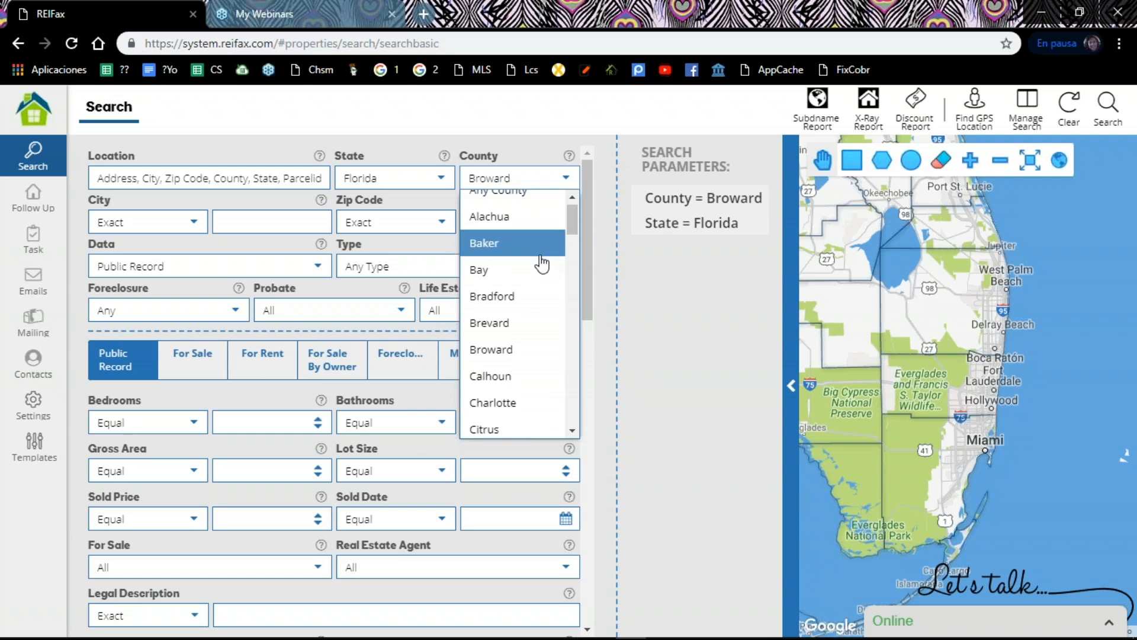
{"action": "scroll", "coordinate": [539, 272], "scroll_direction": "down", "scroll_amount": 1}
{"action": "scroll", "coordinate": [539, 271], "scroll_direction": "down", "scroll_amount": 1}
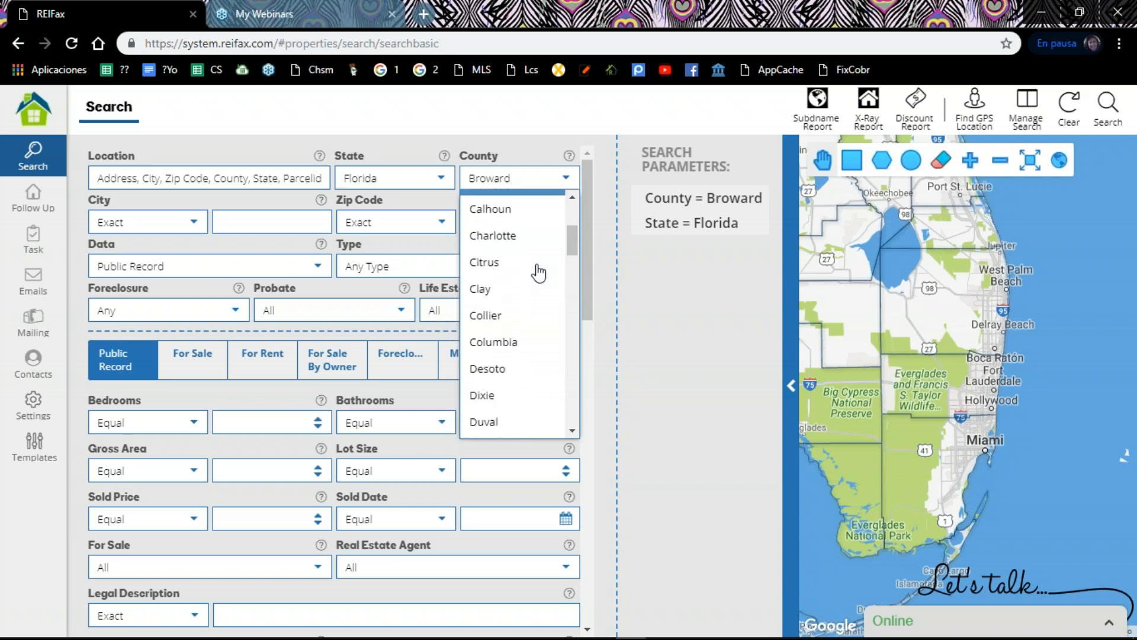
{"action": "scroll", "coordinate": [539, 272], "scroll_direction": "down", "scroll_amount": 1}
{"action": "scroll", "coordinate": [539, 272], "scroll_direction": "down", "scroll_amount": 3}
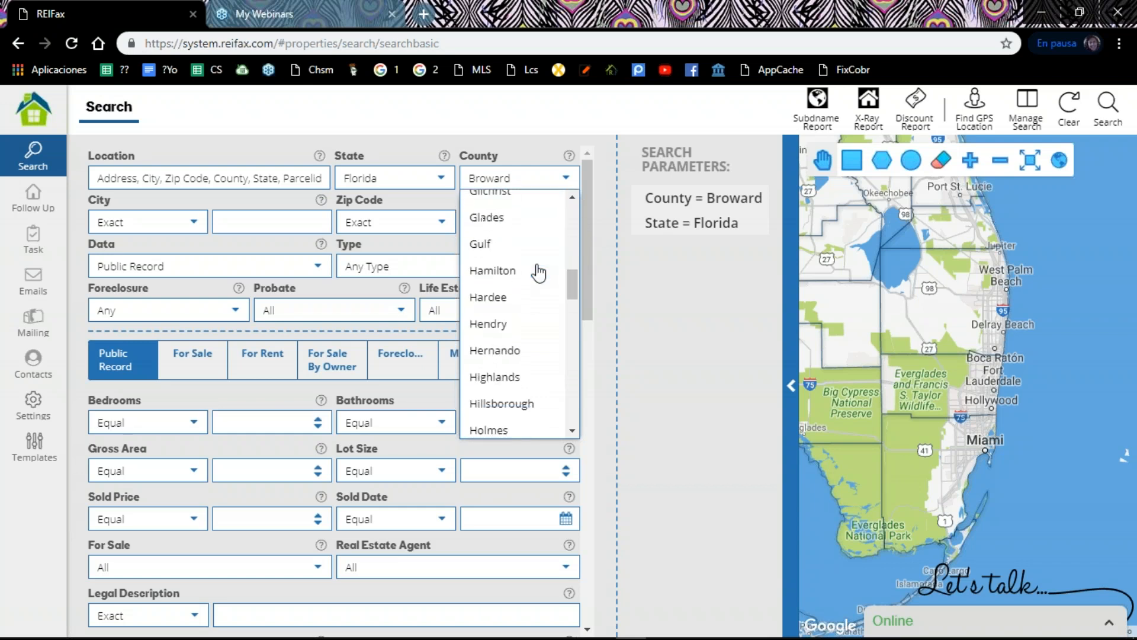
{"action": "scroll", "coordinate": [539, 272], "scroll_direction": "down", "scroll_amount": 4}
{"action": "scroll", "coordinate": [539, 273], "scroll_direction": "down", "scroll_amount": 2}
{"action": "scroll", "coordinate": [539, 273], "scroll_direction": "up", "scroll_amount": 1}
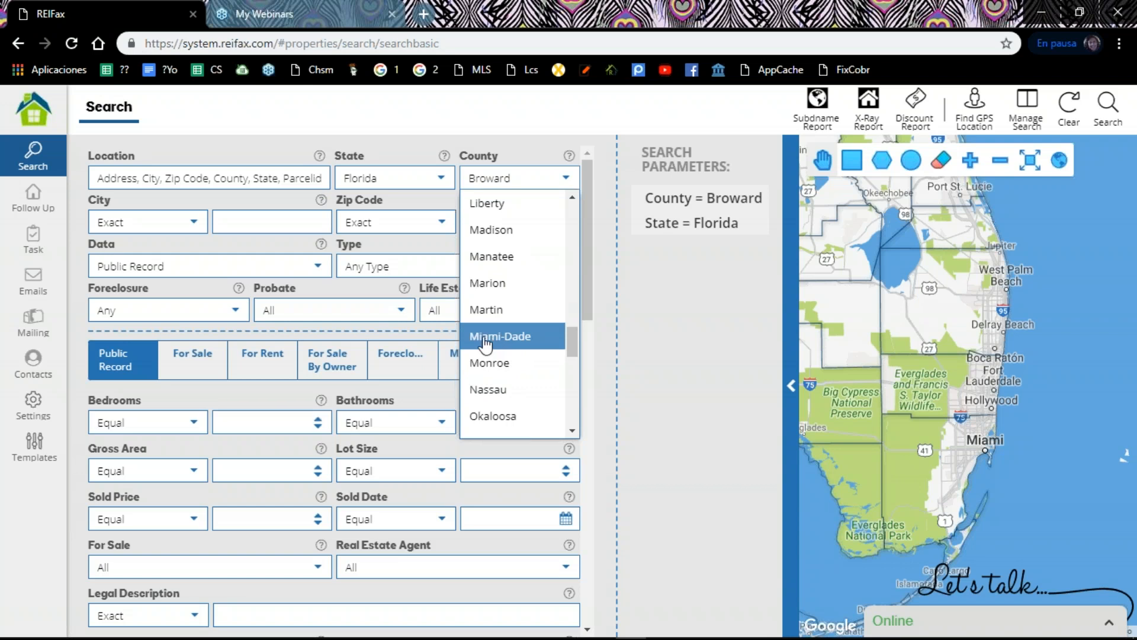
{"action": "left_click", "coordinate": [491, 338]}
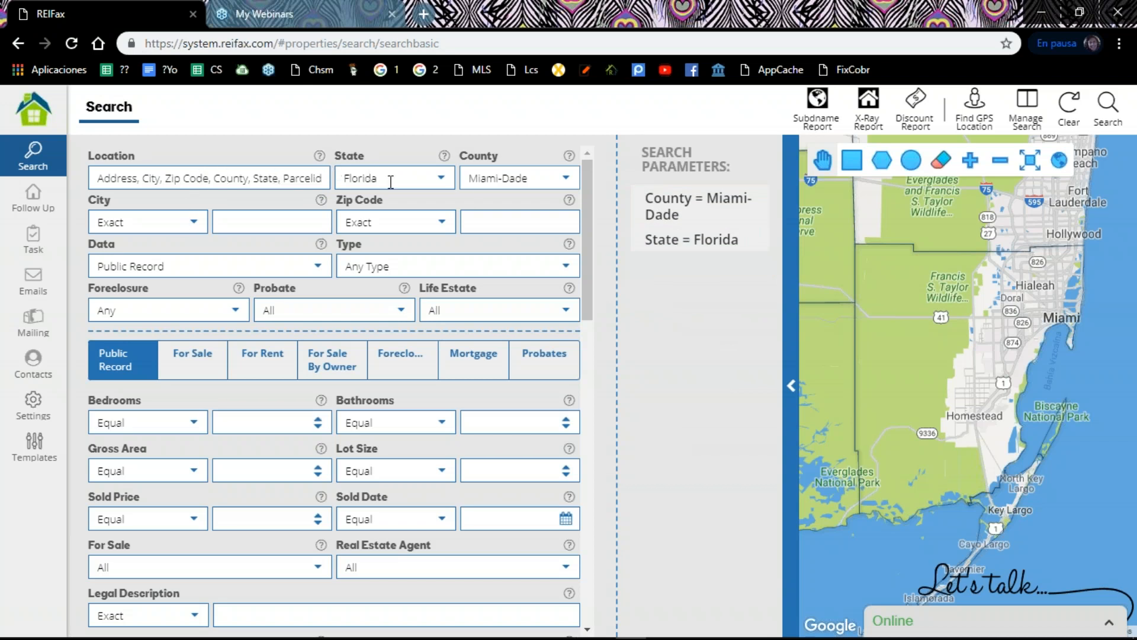
Step: Review the city match options and set the zip code match condition to Multiple Contains
{"action": "left_click", "coordinate": [194, 224]}
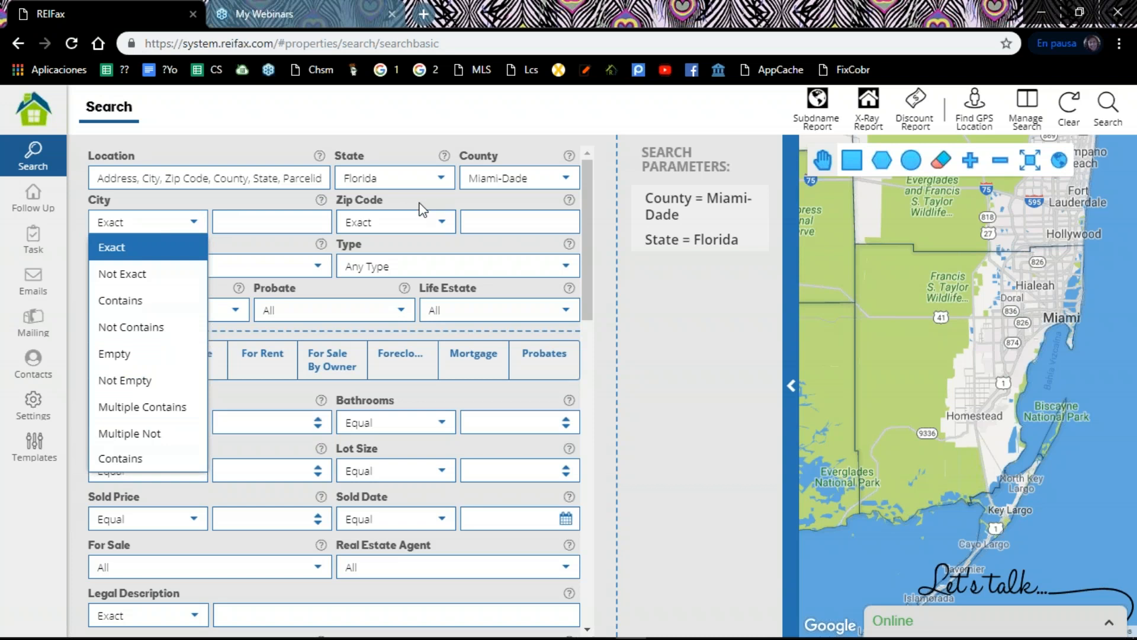
{"action": "left_click", "coordinate": [444, 224]}
{"action": "left_click", "coordinate": [443, 224]}
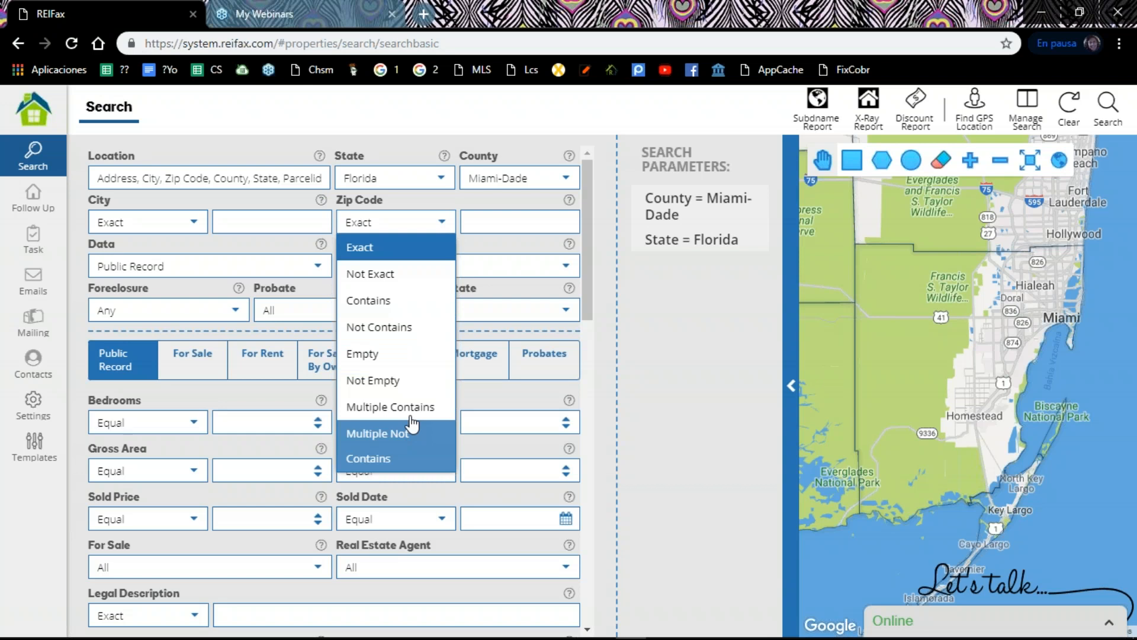
{"action": "left_click", "coordinate": [379, 415]}
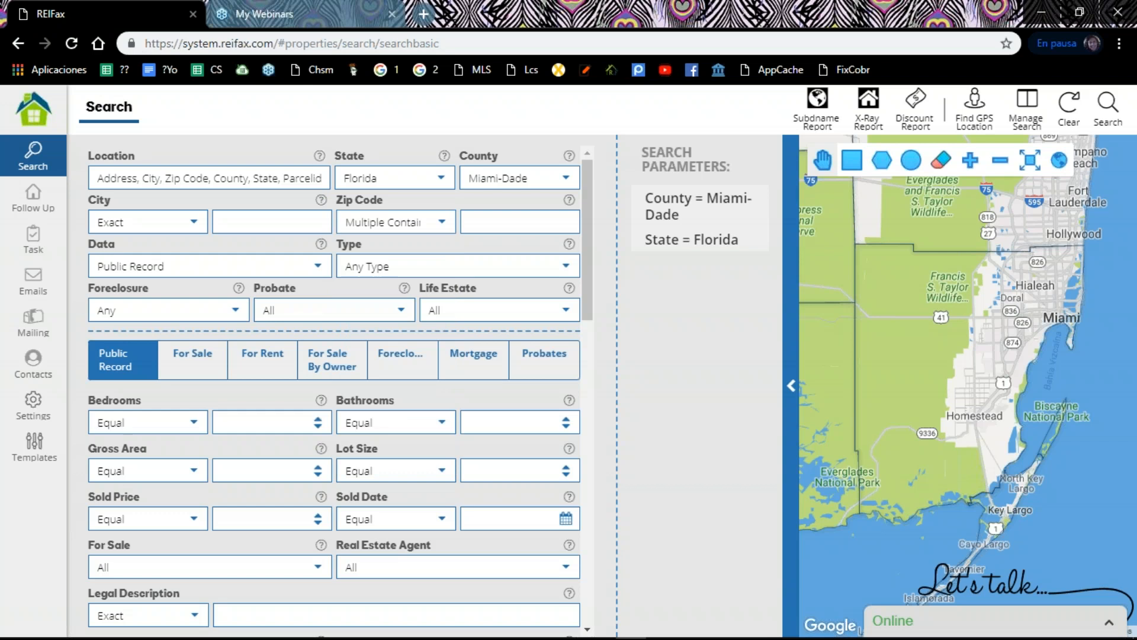
{"action": "left_click", "coordinate": [475, 220]}
Step: Keep Public Record as the data source and set the property type to Single Family
{"action": "left_click", "coordinate": [320, 269]}
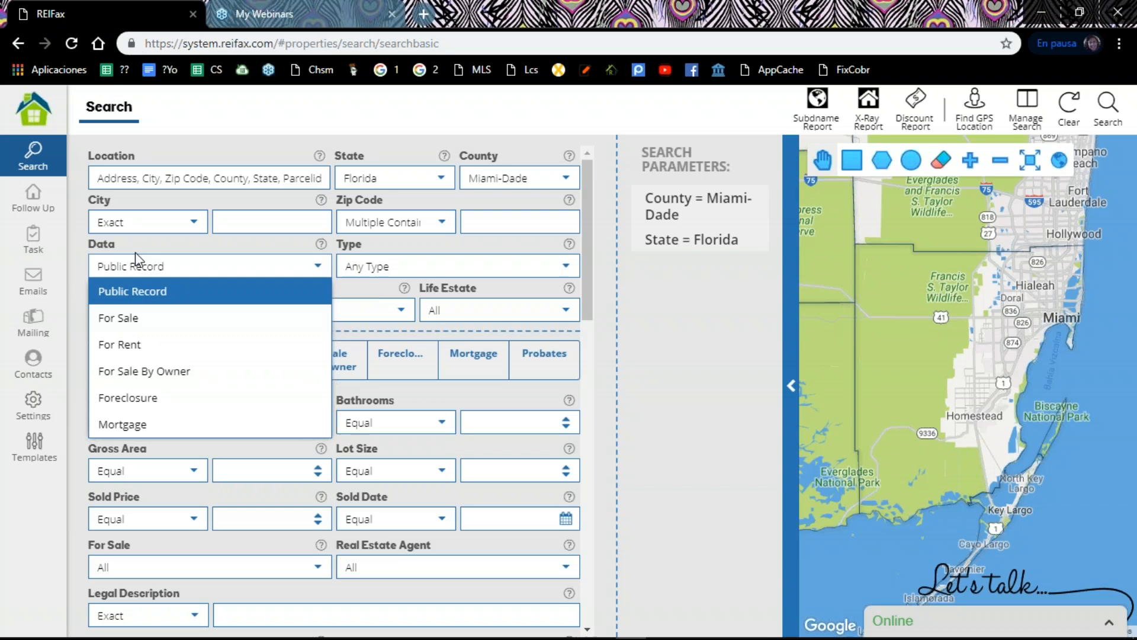
{"action": "left_click", "coordinate": [145, 295]}
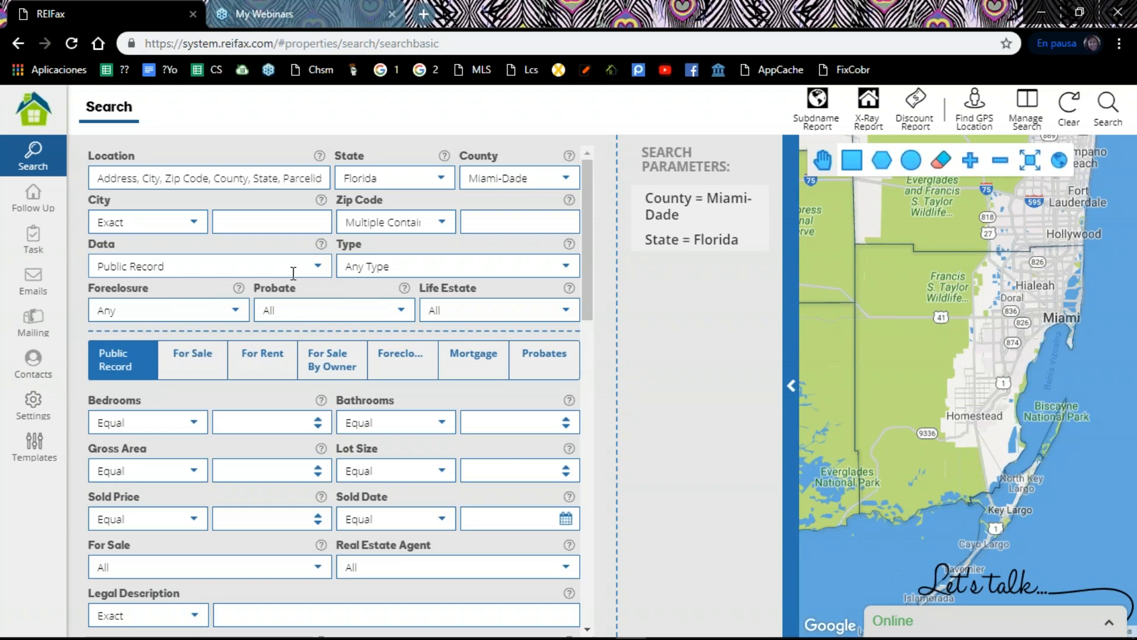
{"action": "left_click", "coordinate": [568, 271]}
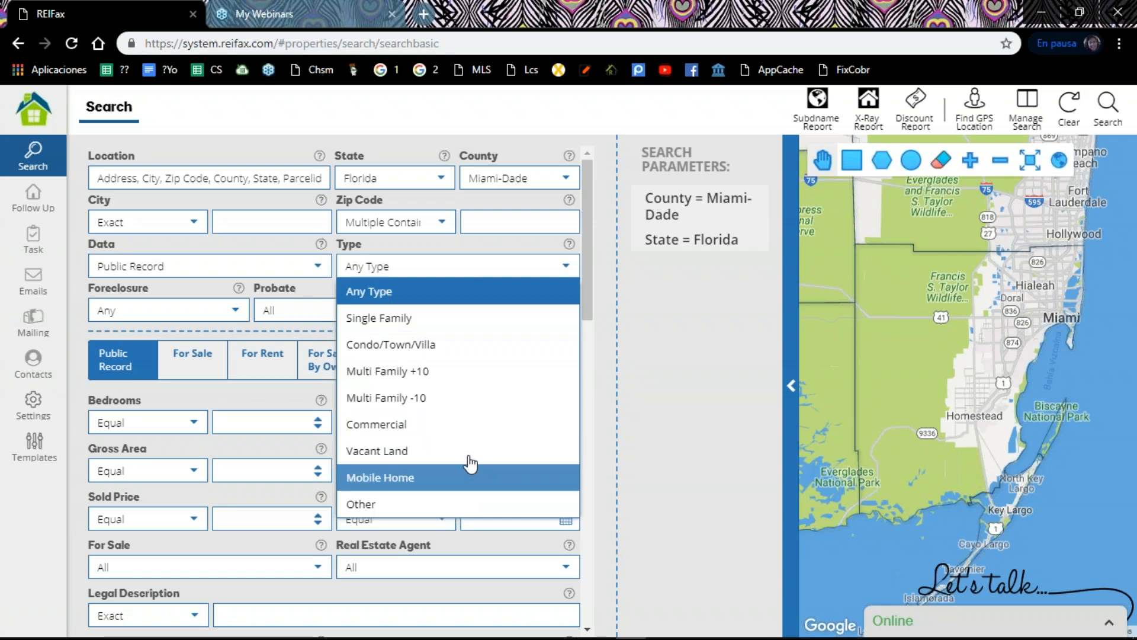
{"action": "left_click", "coordinate": [464, 317]}
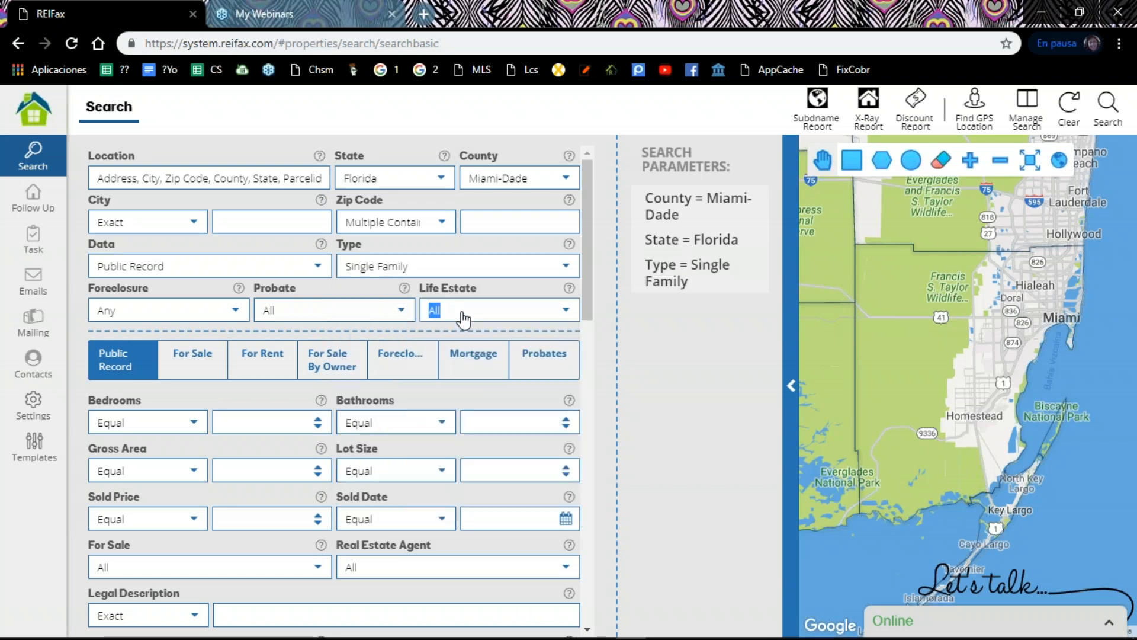
{"action": "left_click", "coordinate": [461, 314]}
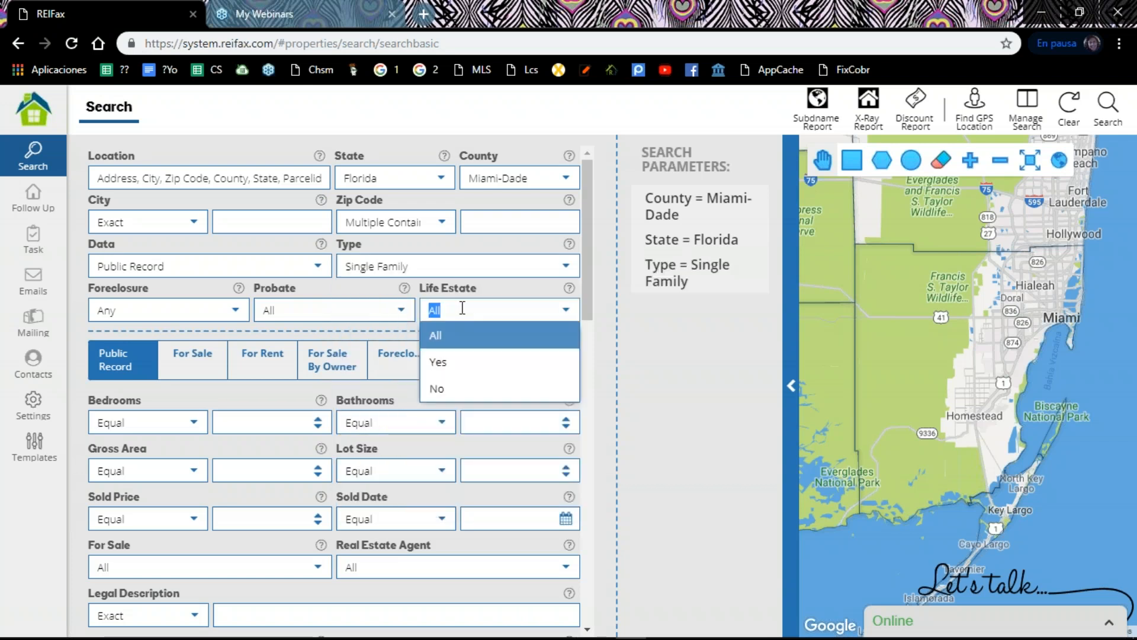
{"action": "left_click", "coordinate": [483, 272]}
{"action": "left_click", "coordinate": [484, 272]}
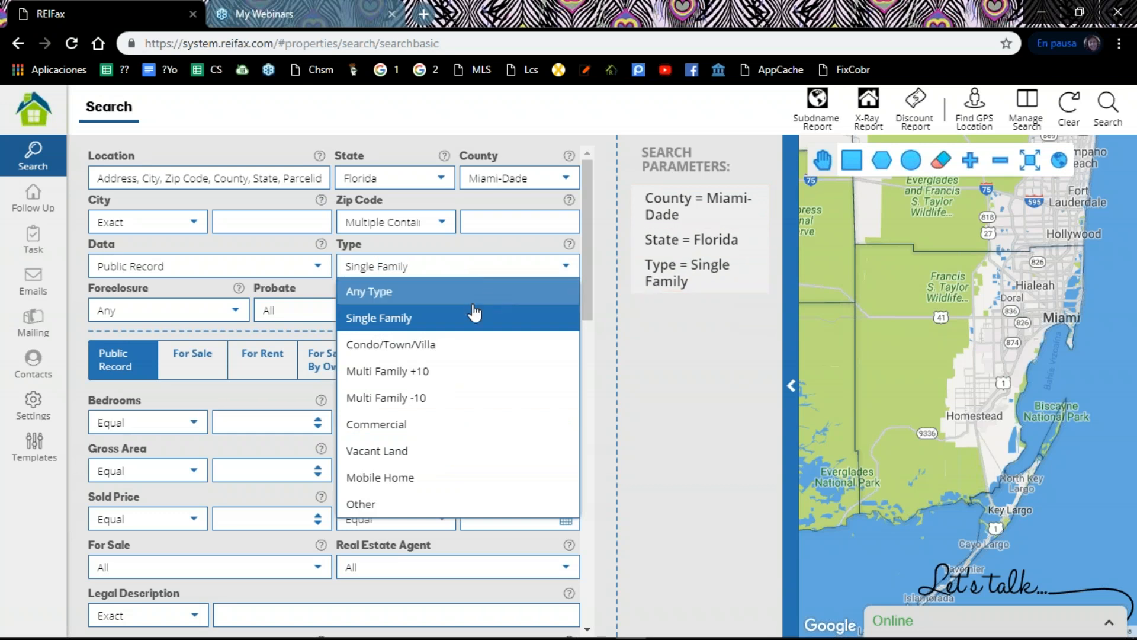
{"action": "left_click", "coordinate": [180, 407]}
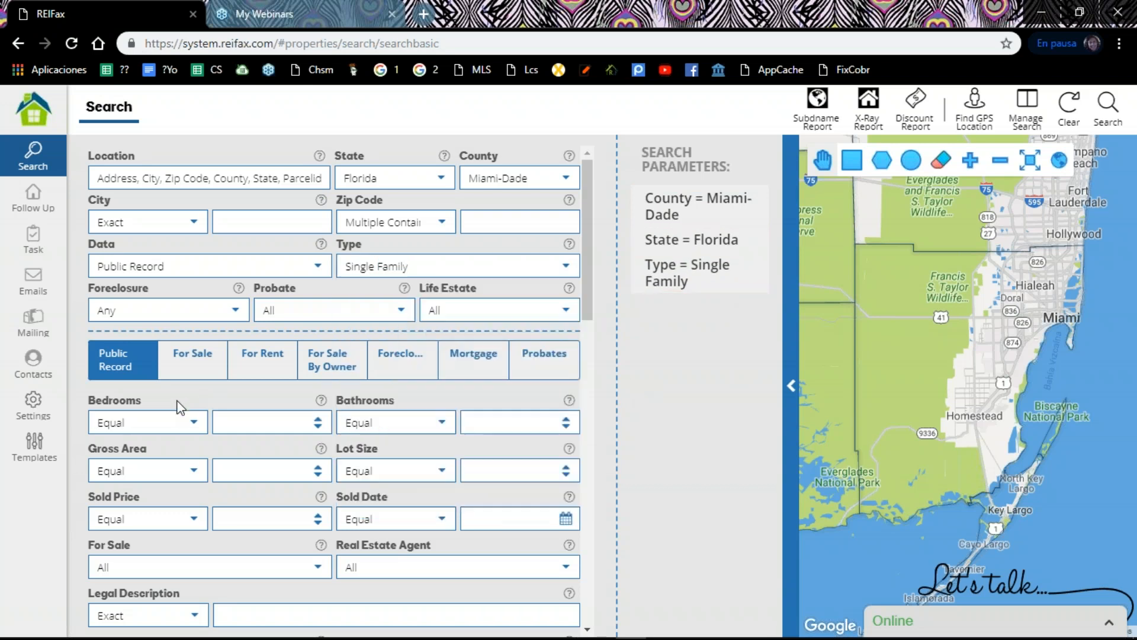
Step: Set the foreclosure filter to Pre-Foreclosed and check the choices offered for Probate and Life Estate
{"action": "left_click", "coordinate": [237, 316]}
{"action": "left_click", "coordinate": [203, 381]}
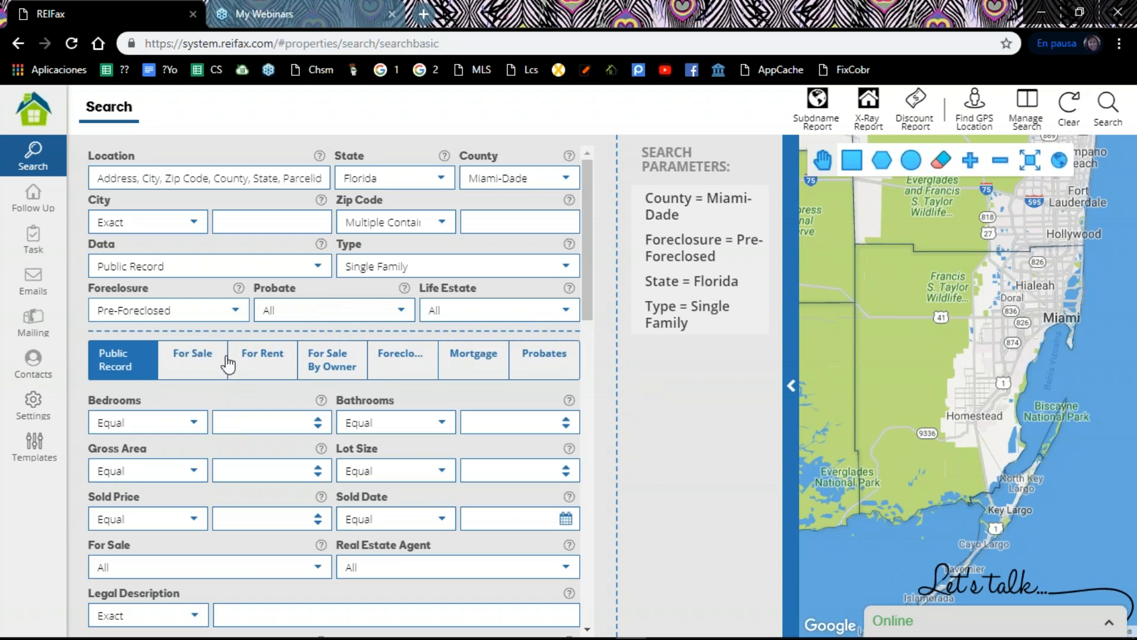
{"action": "left_click", "coordinate": [405, 313]}
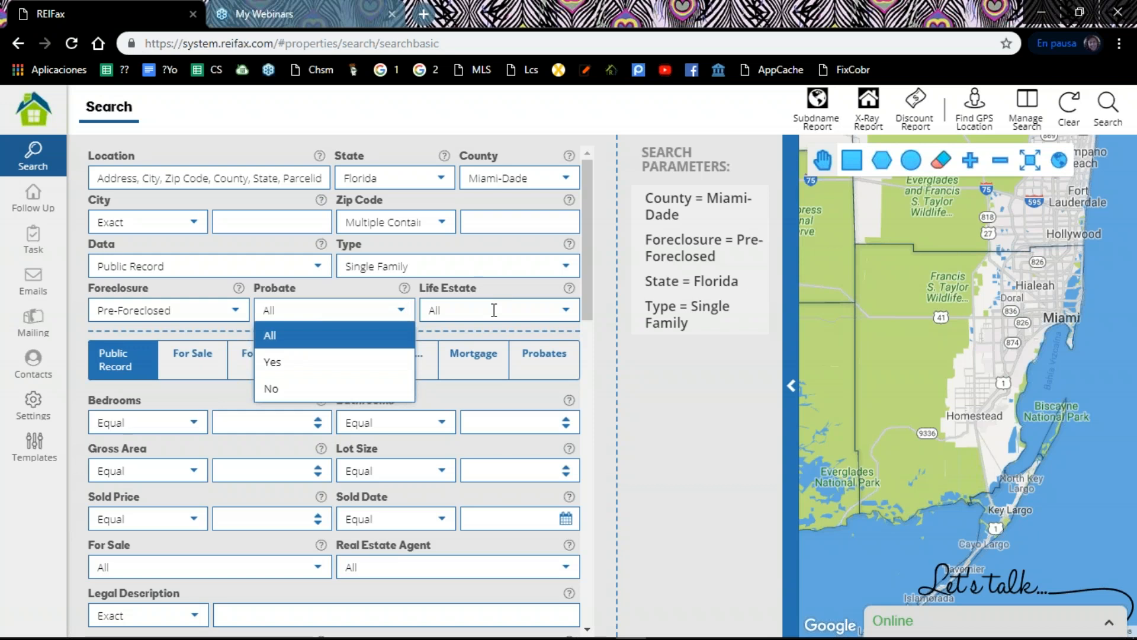
{"action": "left_click", "coordinate": [563, 320]}
{"action": "left_click", "coordinate": [566, 319]}
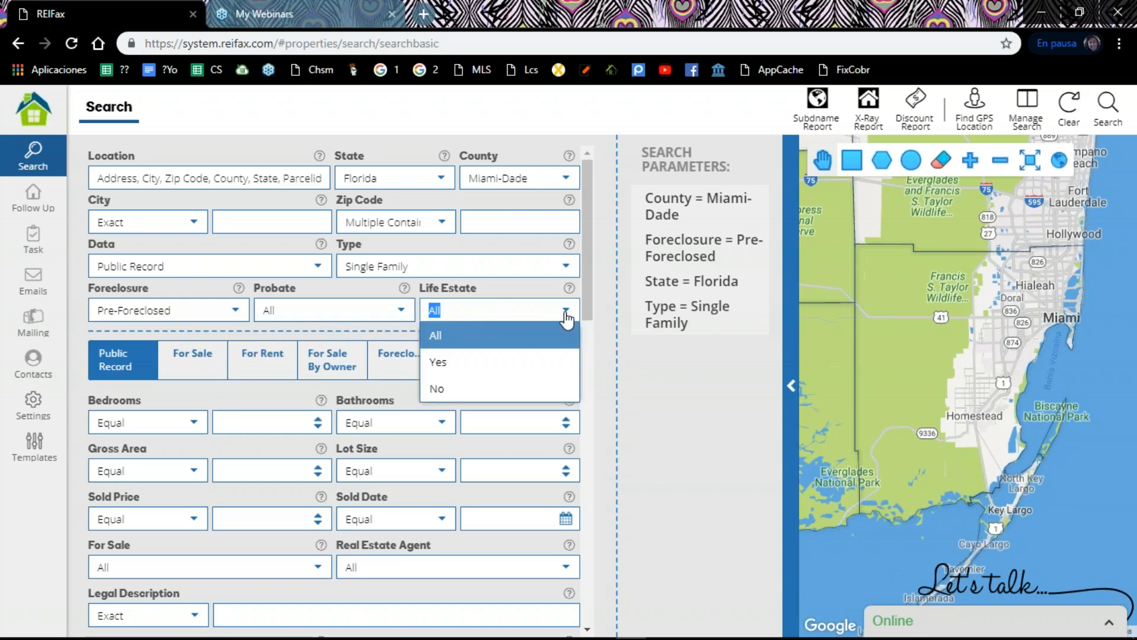
{"action": "left_click", "coordinate": [521, 287]}
{"action": "left_click", "coordinate": [193, 394]}
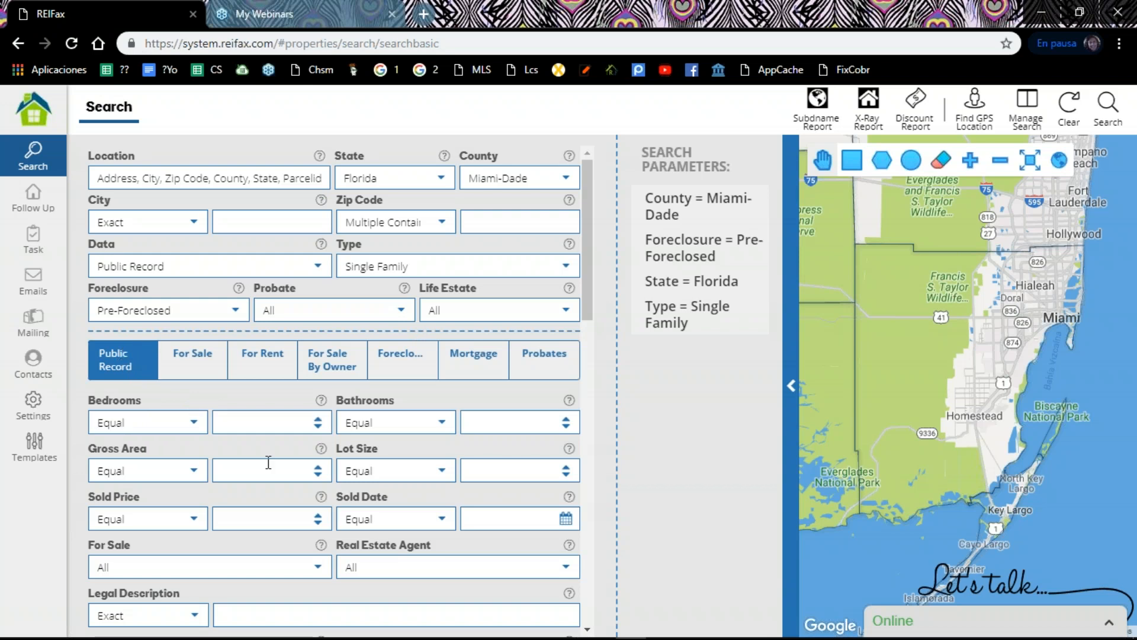
Step: Look through the For Sale, For Rent, For Sale By Owner, Foreclosure, Mortgage and Probates filters, ending back on the Public Record filters
{"action": "scroll", "coordinate": [591, 379], "scroll_direction": "down", "scroll_amount": 2}
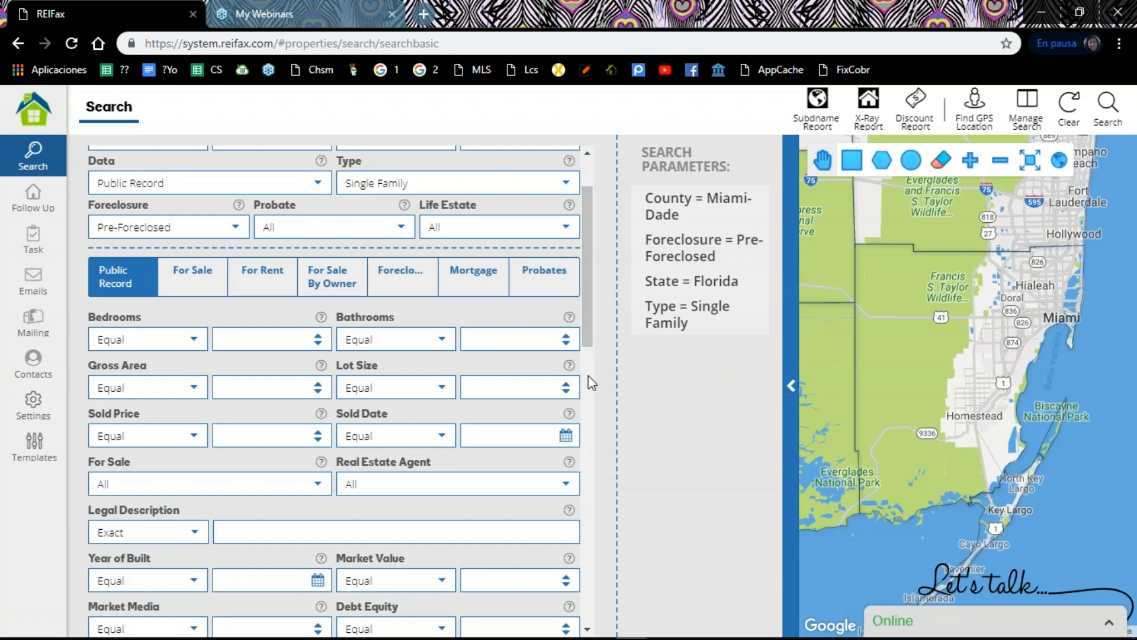
{"action": "scroll", "coordinate": [588, 376], "scroll_direction": "down", "scroll_amount": 2}
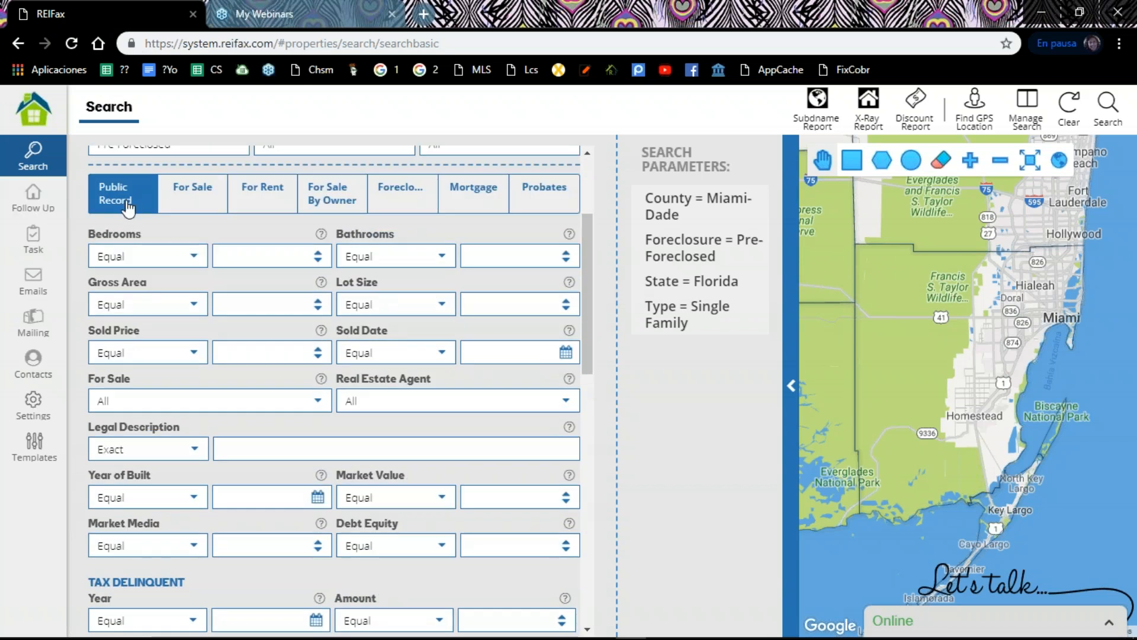
{"action": "left_click", "coordinate": [196, 204]}
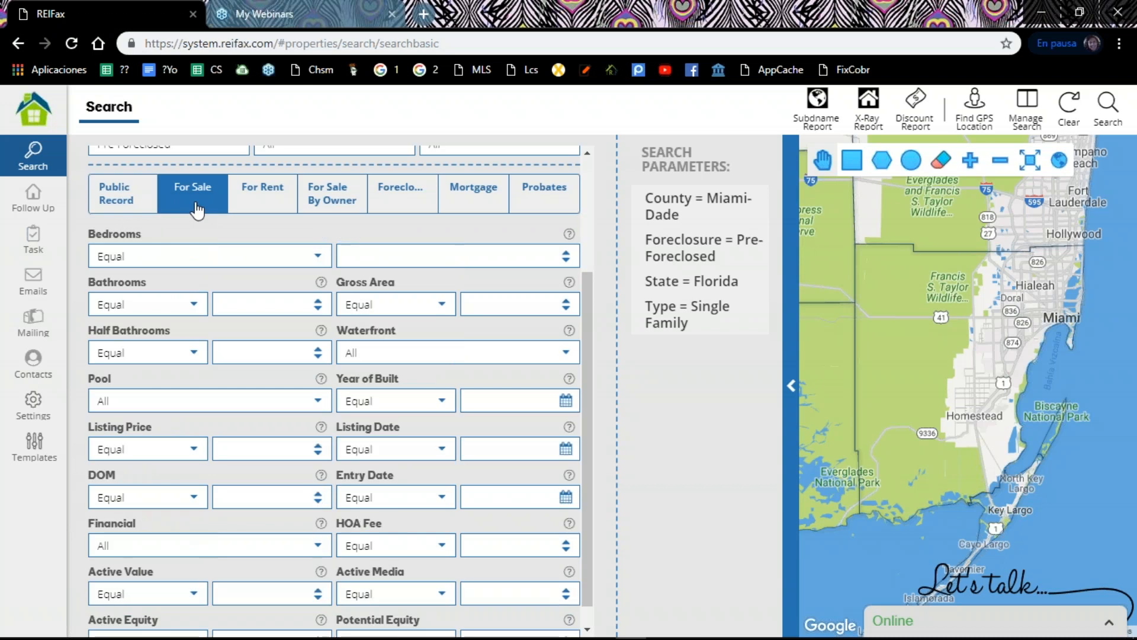
{"action": "left_click", "coordinate": [256, 194]}
{"action": "left_click", "coordinate": [332, 226]}
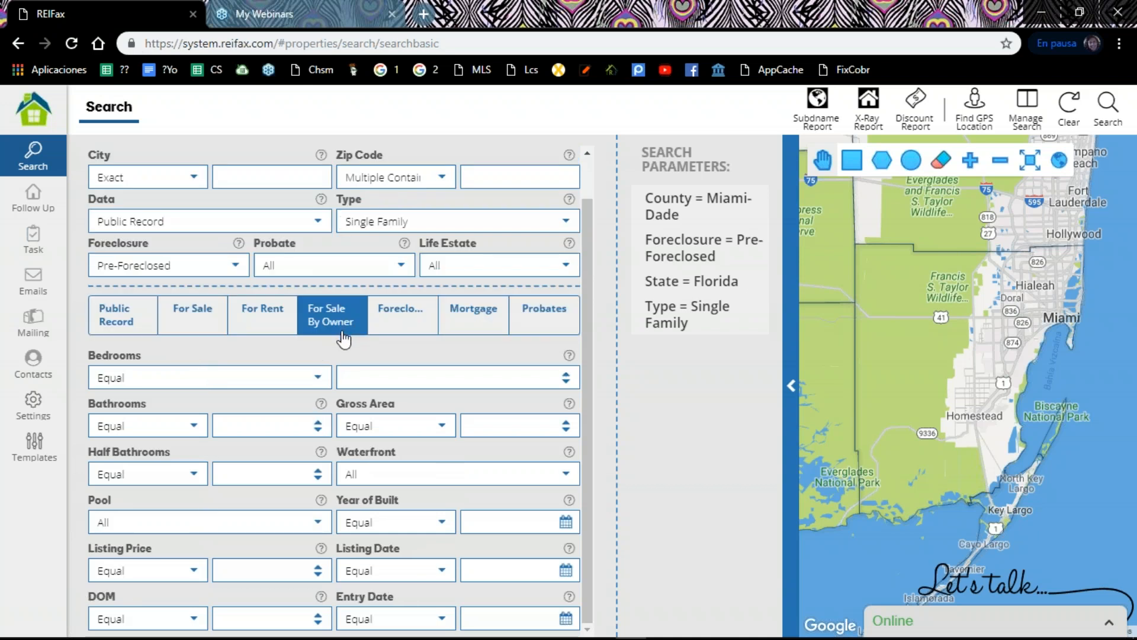
{"action": "left_click", "coordinate": [394, 327]}
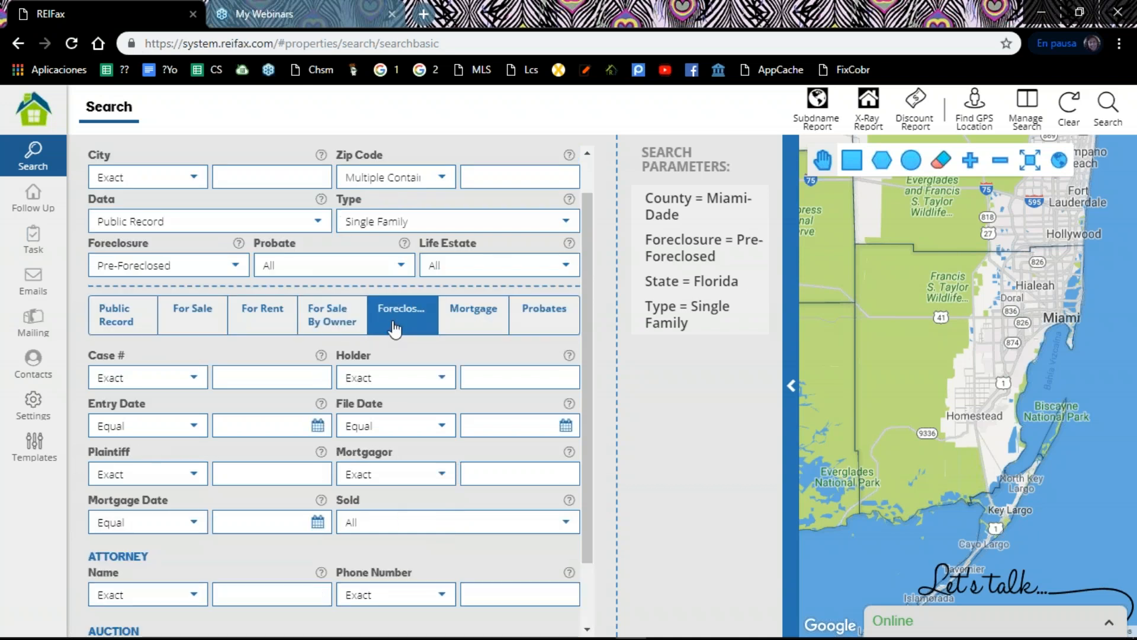
{"action": "left_click", "coordinate": [468, 311]}
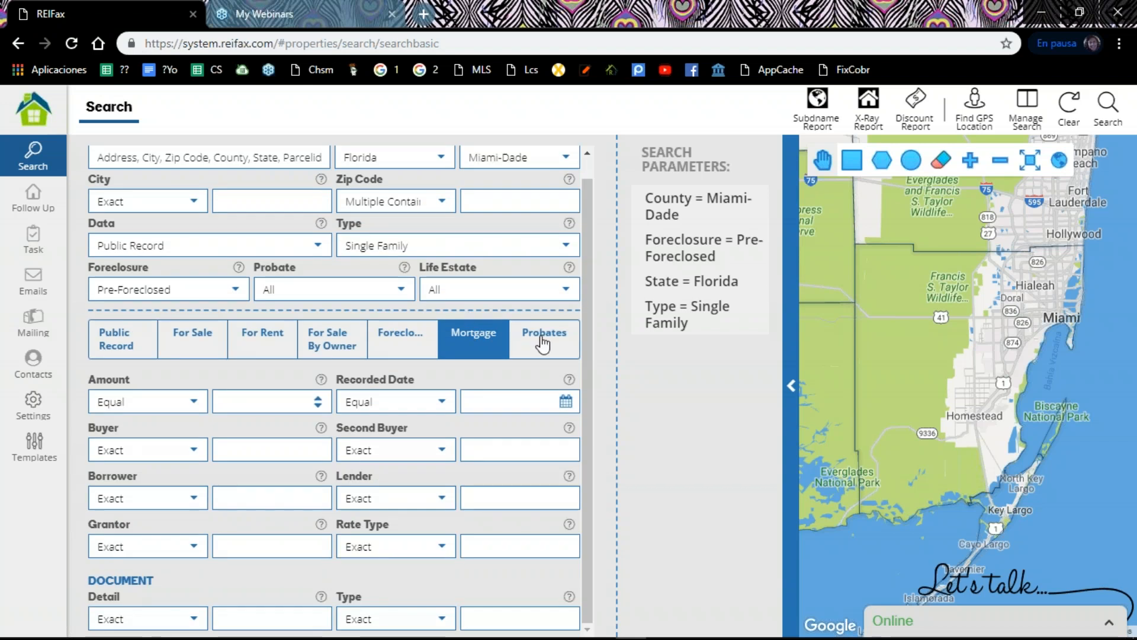
{"action": "left_click", "coordinate": [558, 349]}
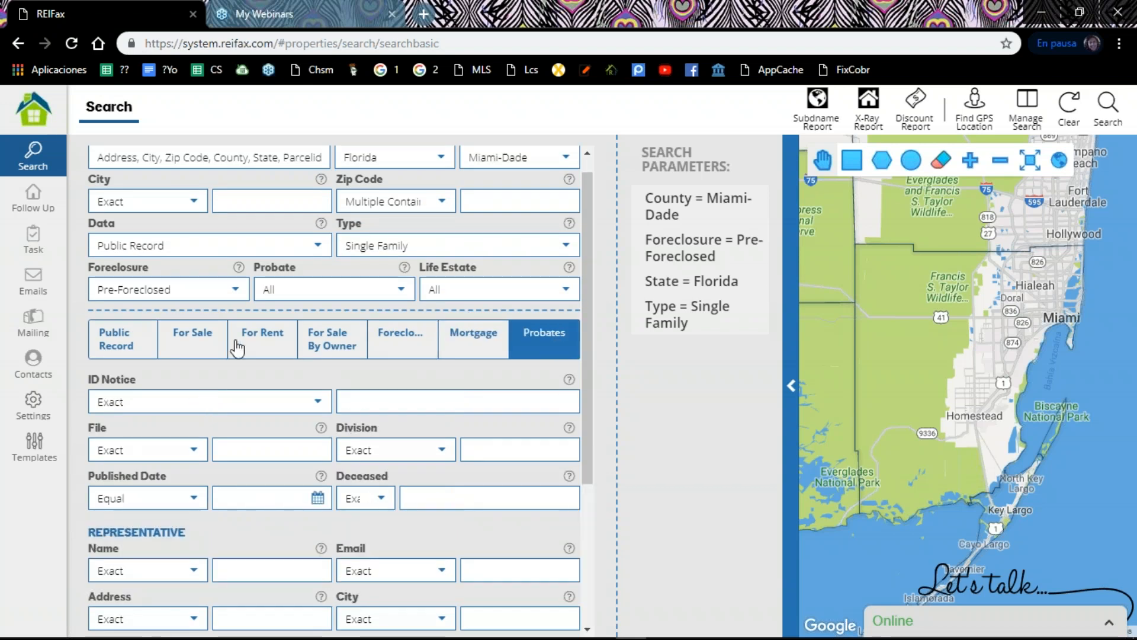
{"action": "left_click", "coordinate": [104, 350]}
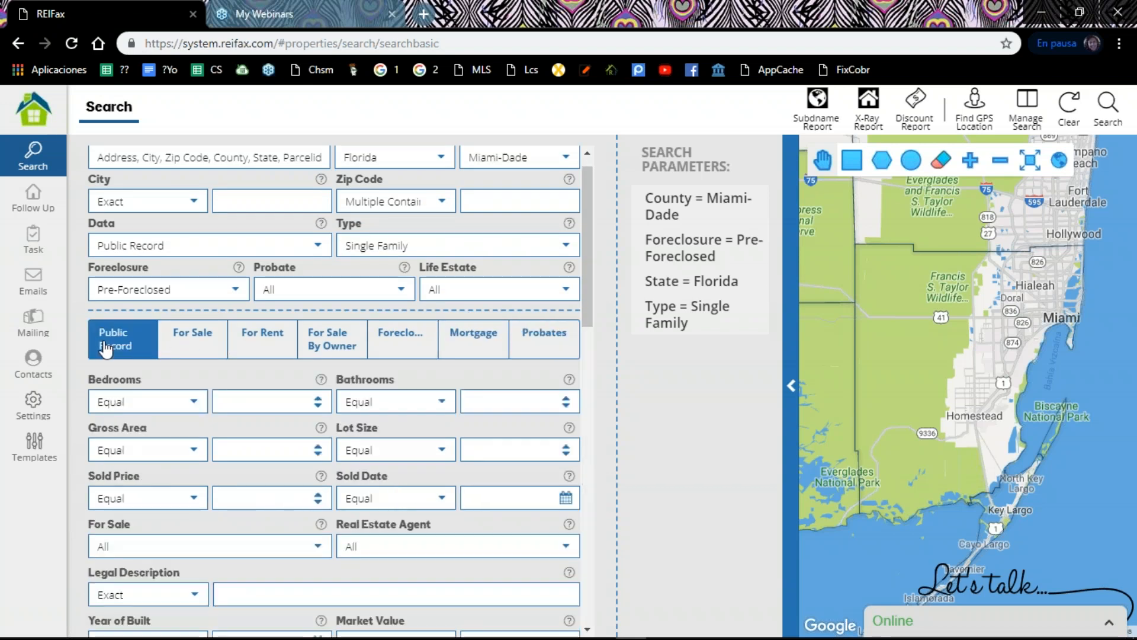
Step: Set the Public Record filters to equal 3 bedrooms and equal 2 bathrooms
{"action": "scroll", "coordinate": [105, 349], "scroll_direction": "down", "scroll_amount": 1}
{"action": "scroll", "coordinate": [105, 349], "scroll_direction": "down", "scroll_amount": 3}
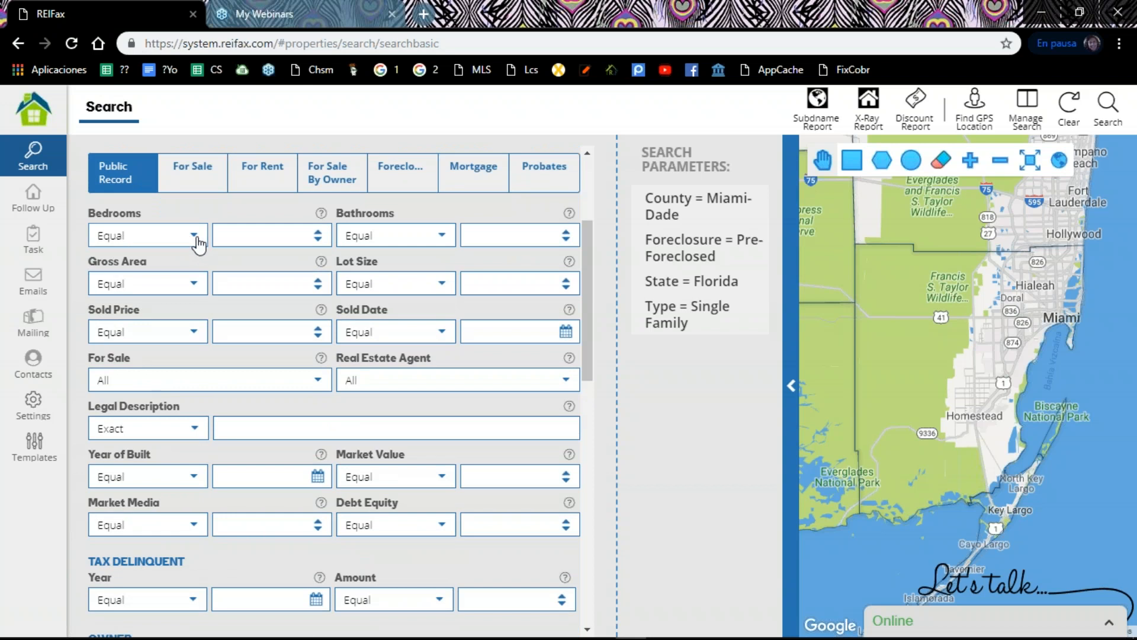
{"action": "left_click", "coordinate": [318, 232]}
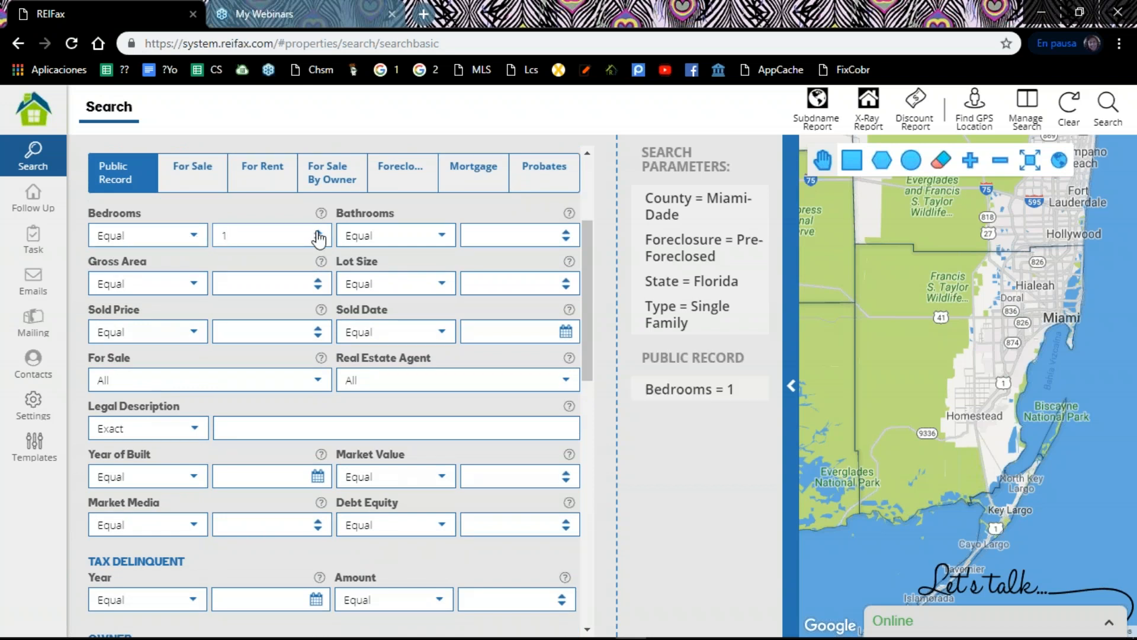
{"action": "left_click", "coordinate": [320, 233]}
{"action": "left_click", "coordinate": [320, 232]}
{"action": "left_click", "coordinate": [564, 234]}
{"action": "left_click", "coordinate": [564, 234]}
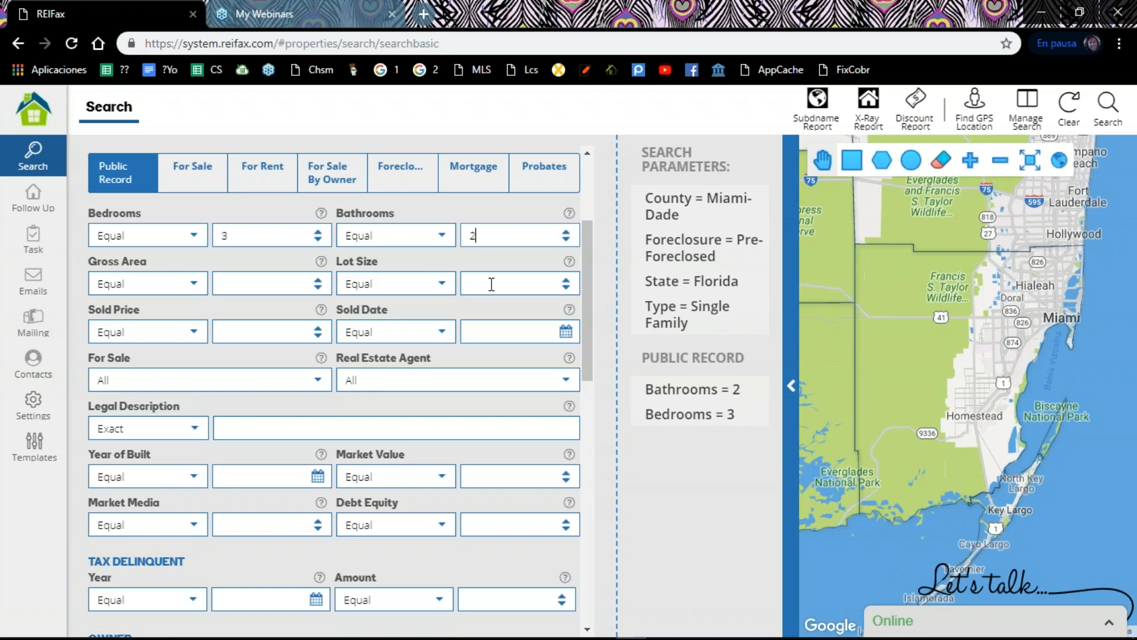
Step: Check the choices offered by the Gross Area, Lot Size, For Sale, Real Estate Agent and Market Value filters
{"action": "left_click", "coordinate": [194, 286]}
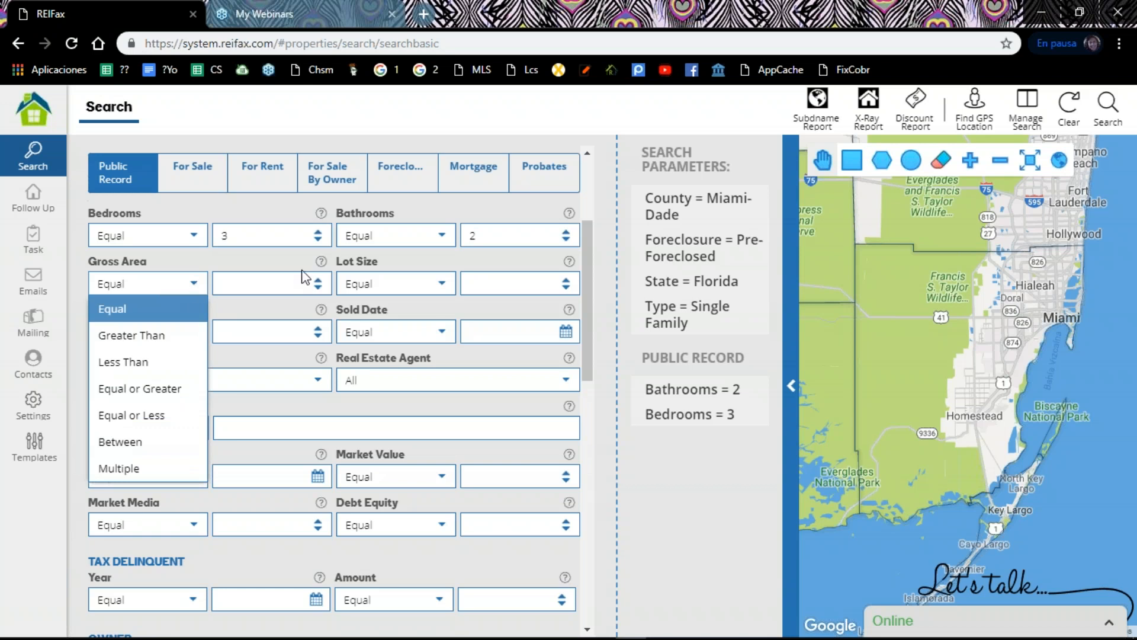
{"action": "left_click", "coordinate": [442, 285]}
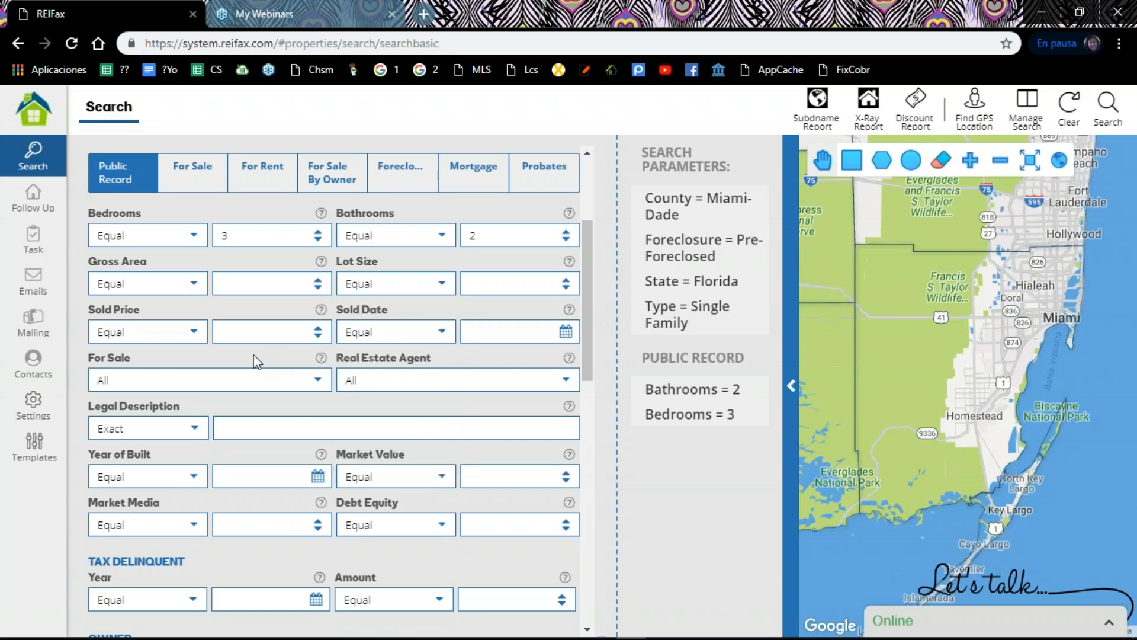
{"action": "left_click", "coordinate": [259, 374]}
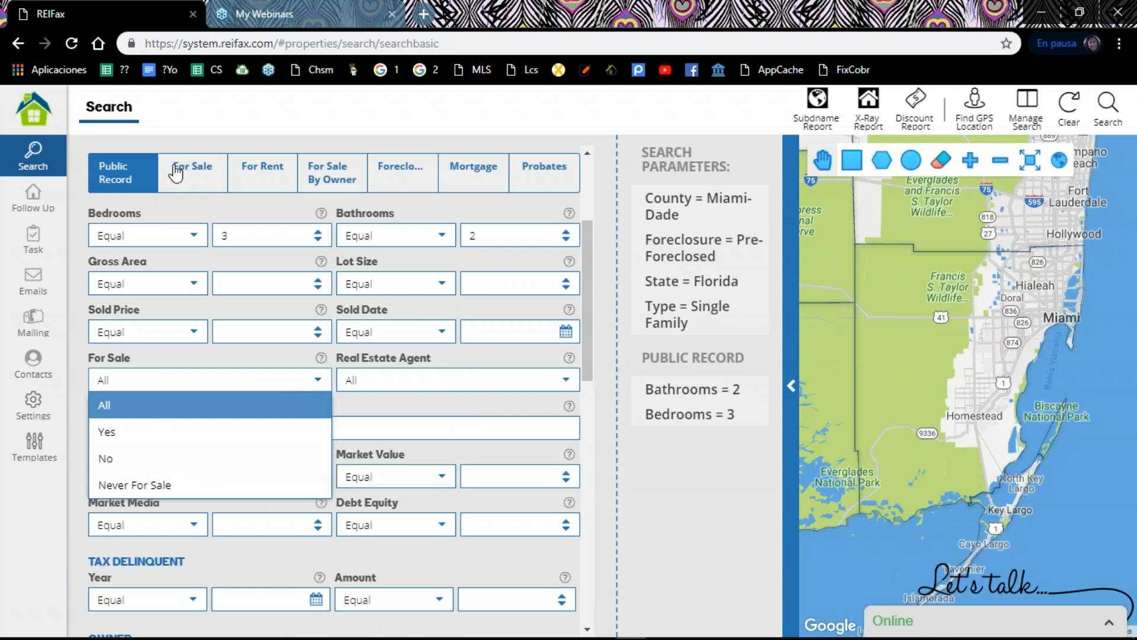
{"action": "scroll", "coordinate": [486, 212], "scroll_direction": "up", "scroll_amount": 3}
{"action": "scroll", "coordinate": [487, 213], "scroll_direction": "up", "scroll_amount": 4}
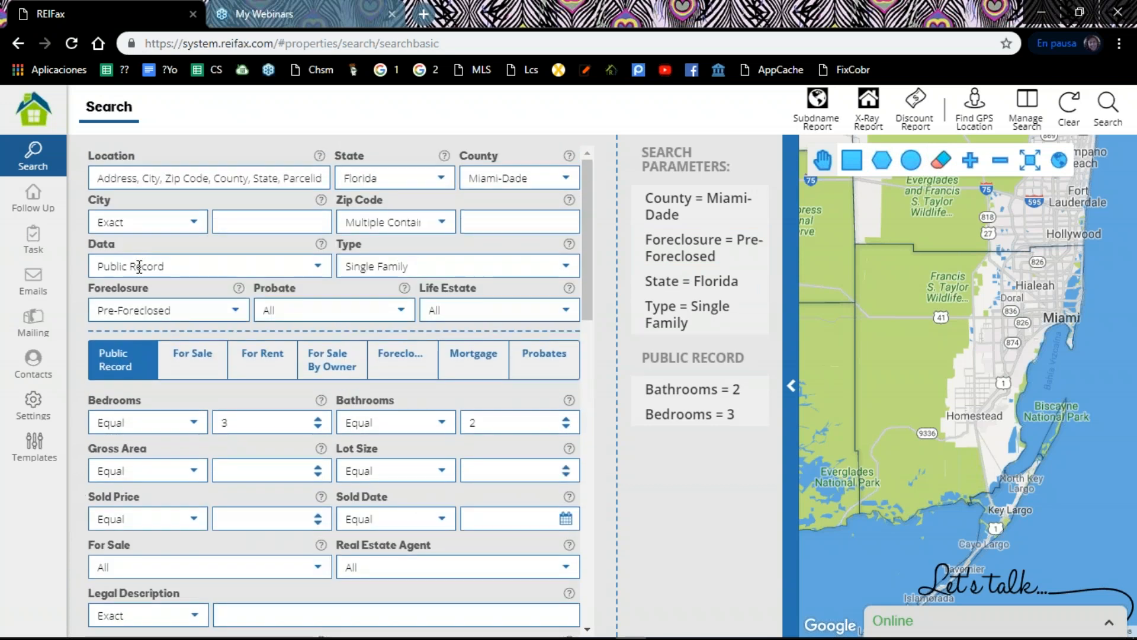
{"action": "scroll", "coordinate": [207, 377], "scroll_direction": "down", "scroll_amount": 6}
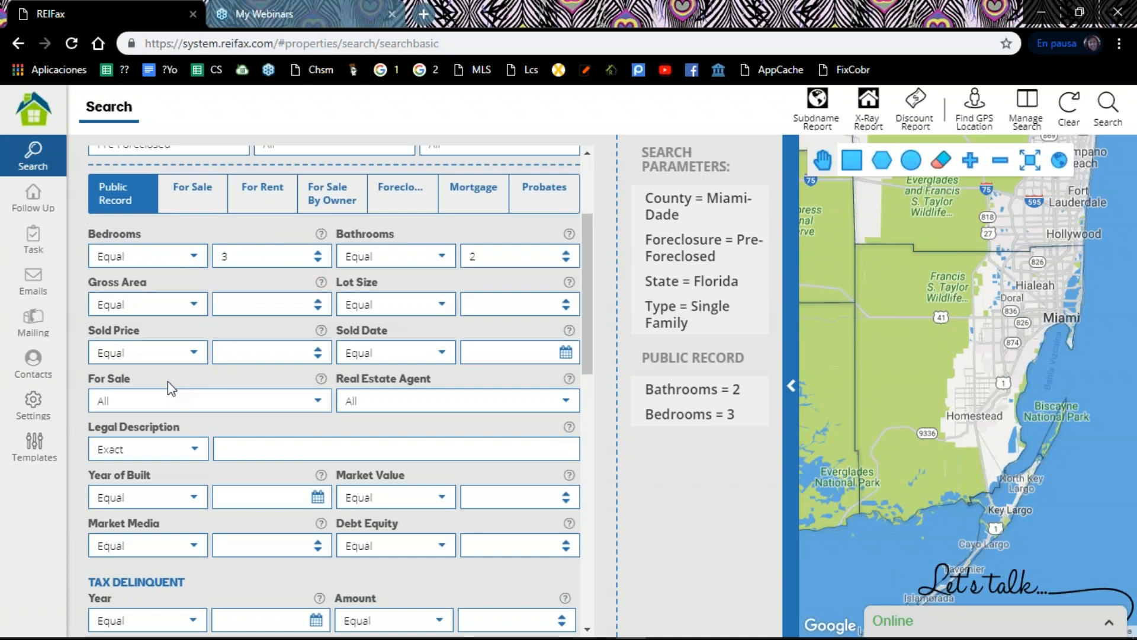
{"action": "left_click", "coordinate": [324, 403]}
{"action": "left_click", "coordinate": [324, 404]}
{"action": "left_click", "coordinate": [321, 405]}
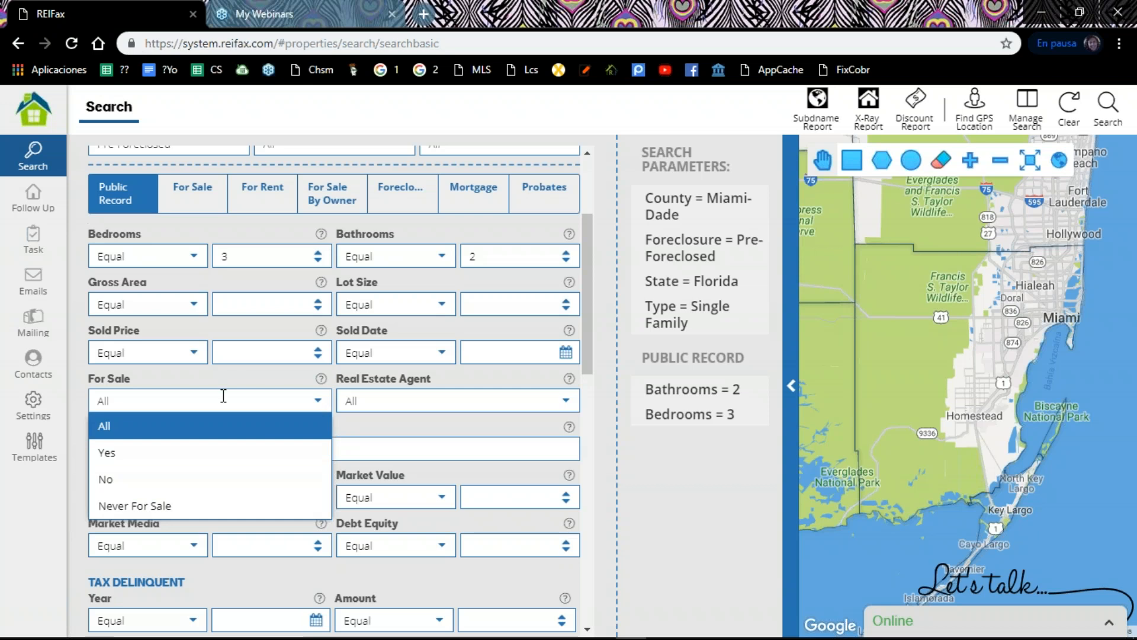
{"action": "left_click", "coordinate": [224, 395]}
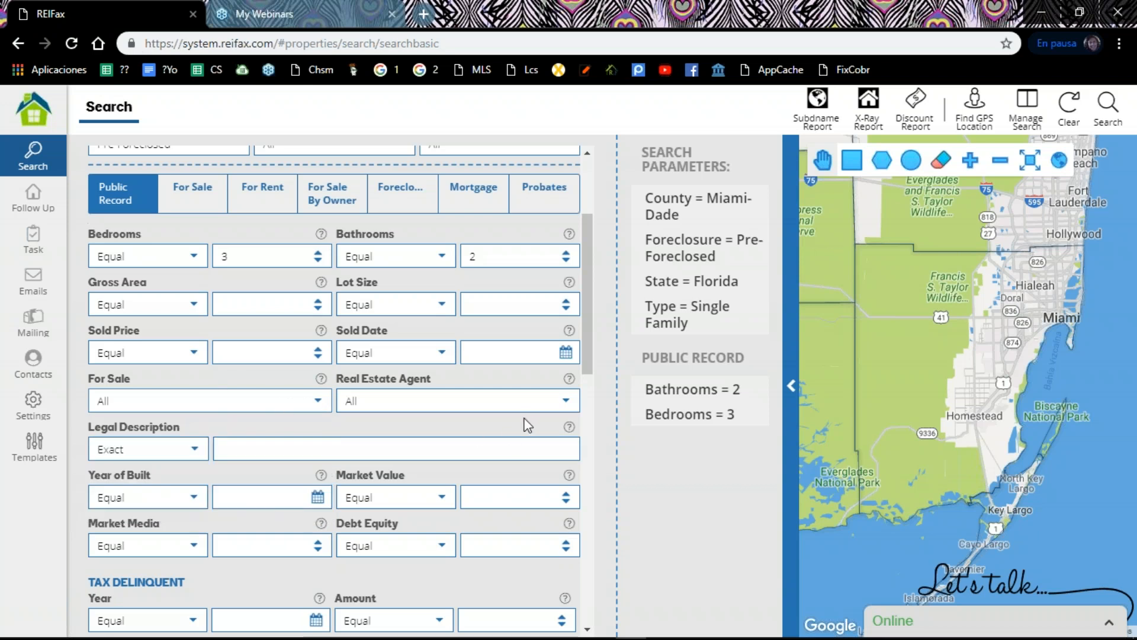
{"action": "left_click", "coordinate": [564, 408]}
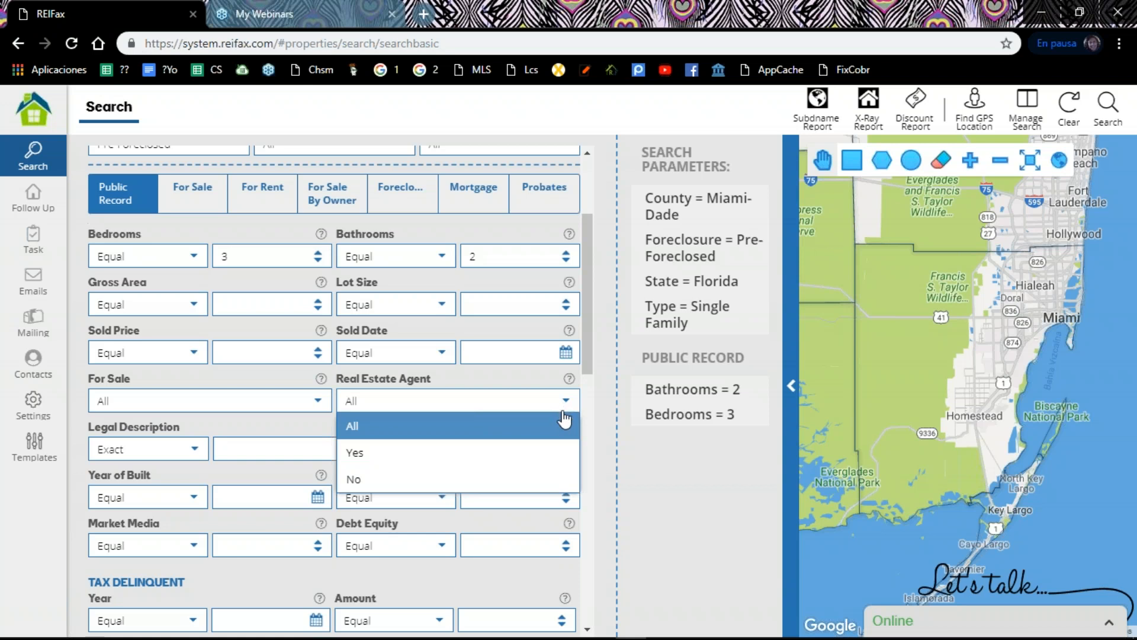
{"action": "left_click", "coordinate": [605, 466]}
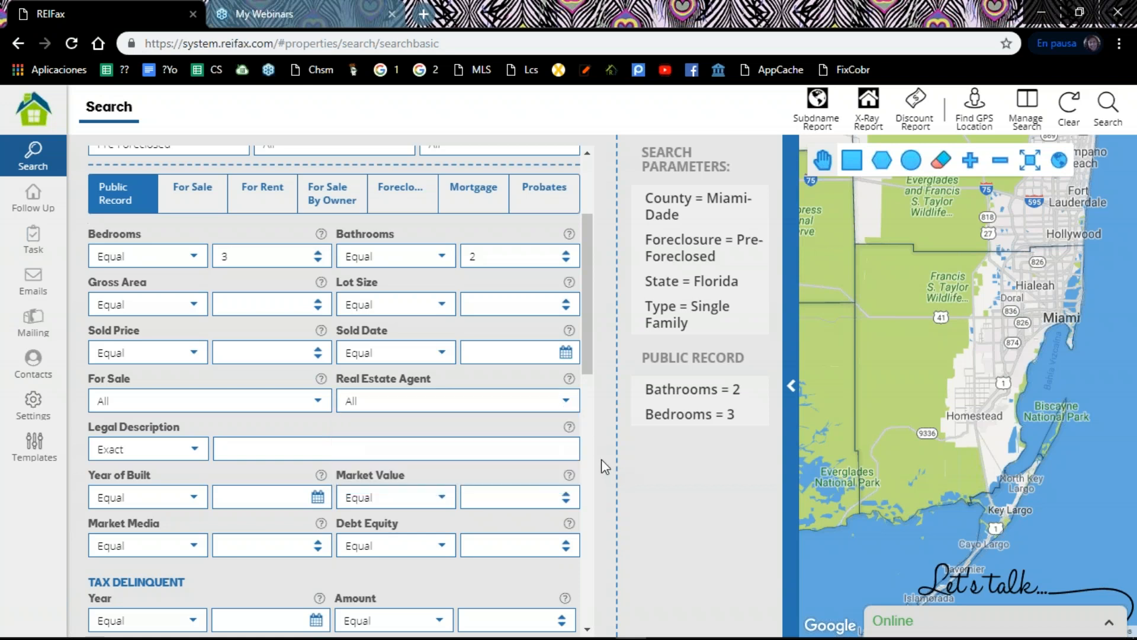
{"action": "scroll", "coordinate": [592, 444], "scroll_direction": "down", "scroll_amount": 3}
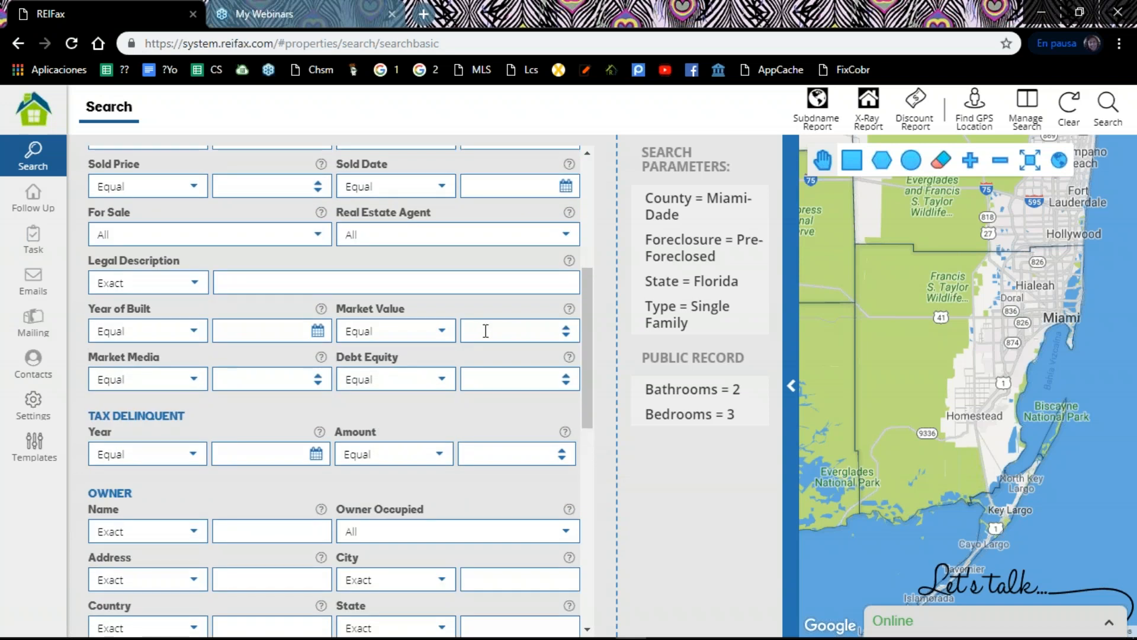
{"action": "left_click", "coordinate": [443, 333]}
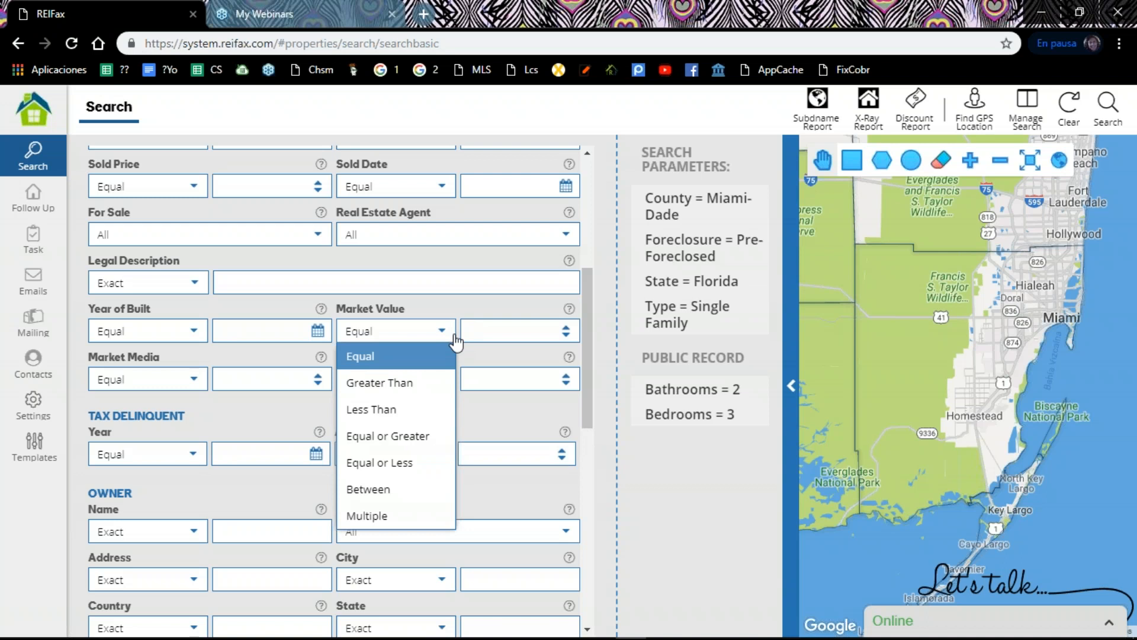
{"action": "left_click", "coordinate": [606, 385]}
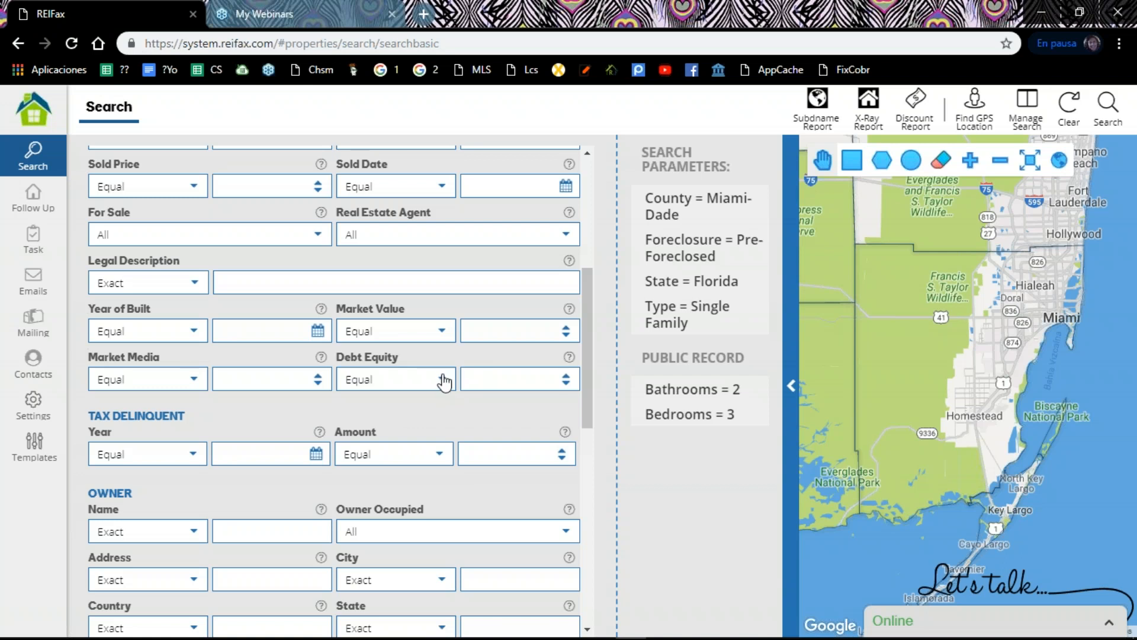
Step: Remove the Foreclosure = Pre-Foreclosed condition from the search parameters
{"action": "scroll", "coordinate": [444, 382], "scroll_direction": "up", "scroll_amount": 3}
{"action": "scroll", "coordinate": [455, 385], "scroll_direction": "up", "scroll_amount": 3}
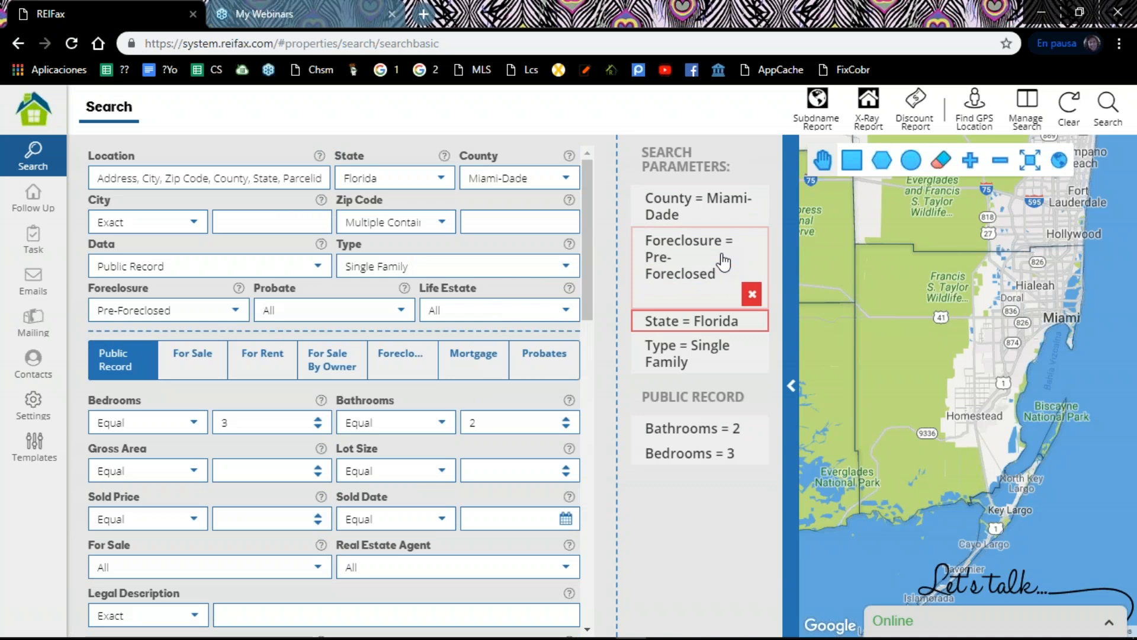
{"action": "left_click", "coordinate": [758, 246]}
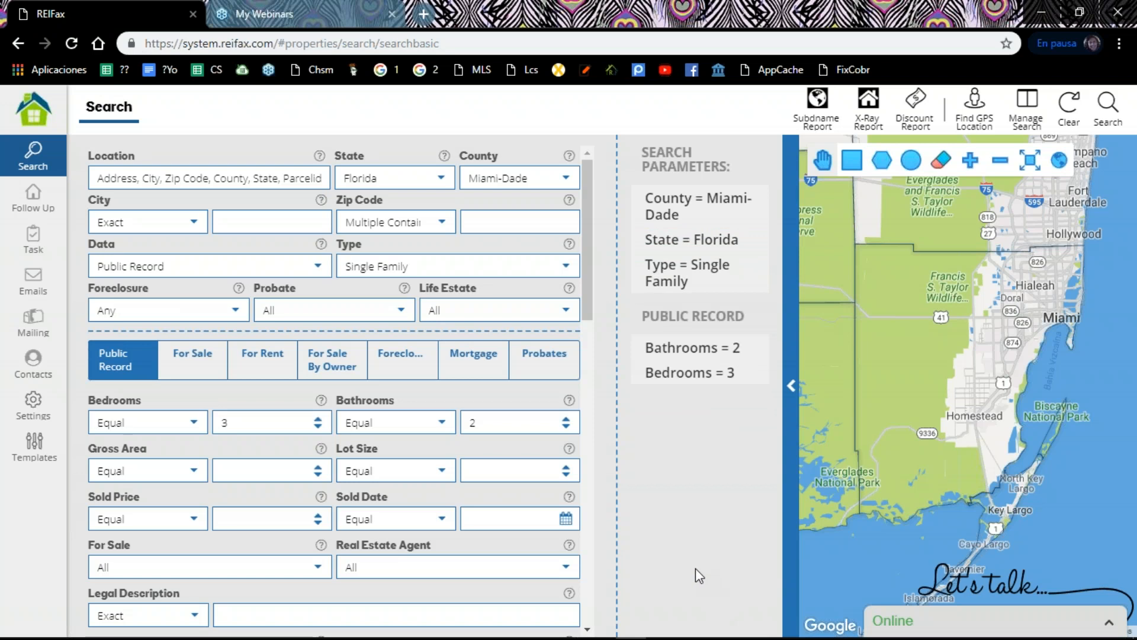
Step: Set the Debt Equity filter to equal 100
{"action": "scroll", "coordinate": [367, 401], "scroll_direction": "down", "scroll_amount": 5}
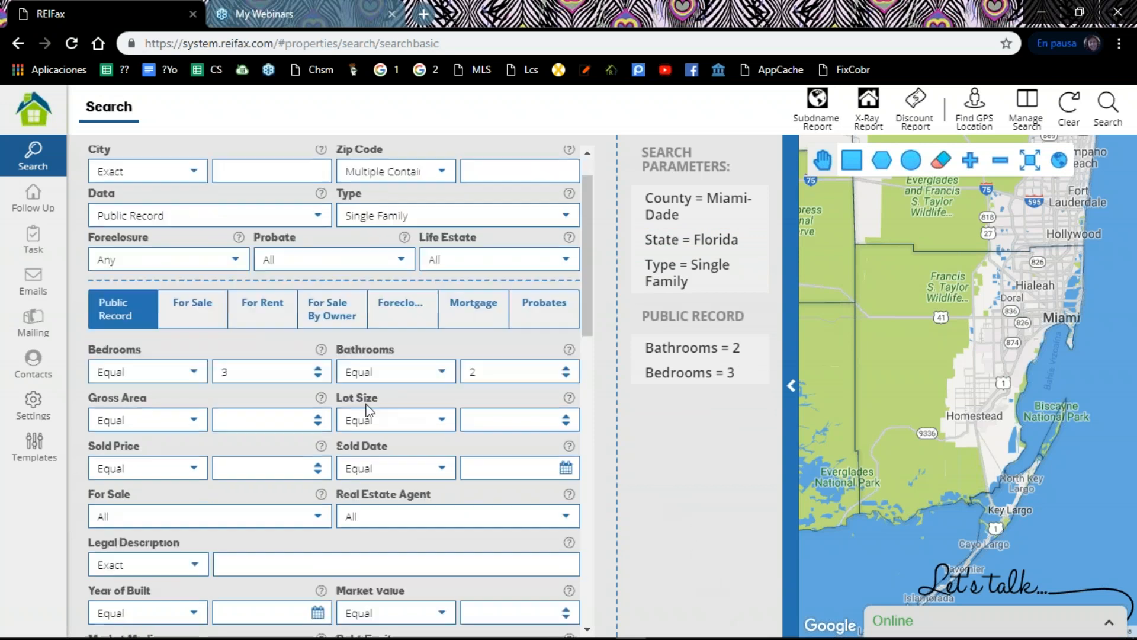
{"action": "scroll", "coordinate": [341, 407], "scroll_direction": "down", "scroll_amount": 1}
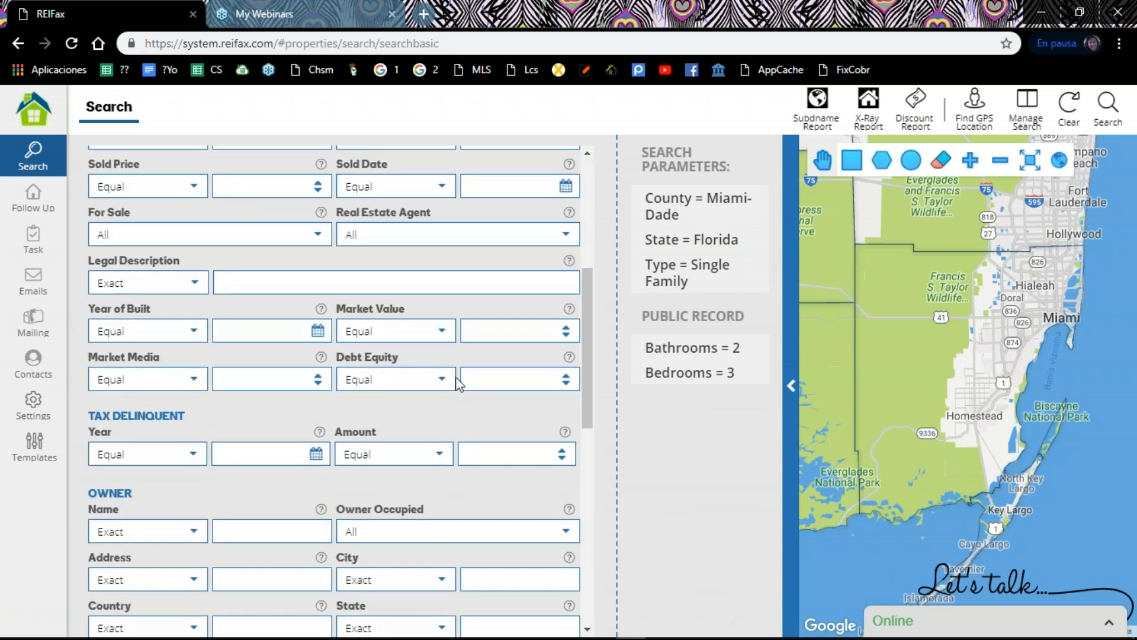
{"action": "left_click", "coordinate": [543, 378]}
{"action": "type", "text": "1"}
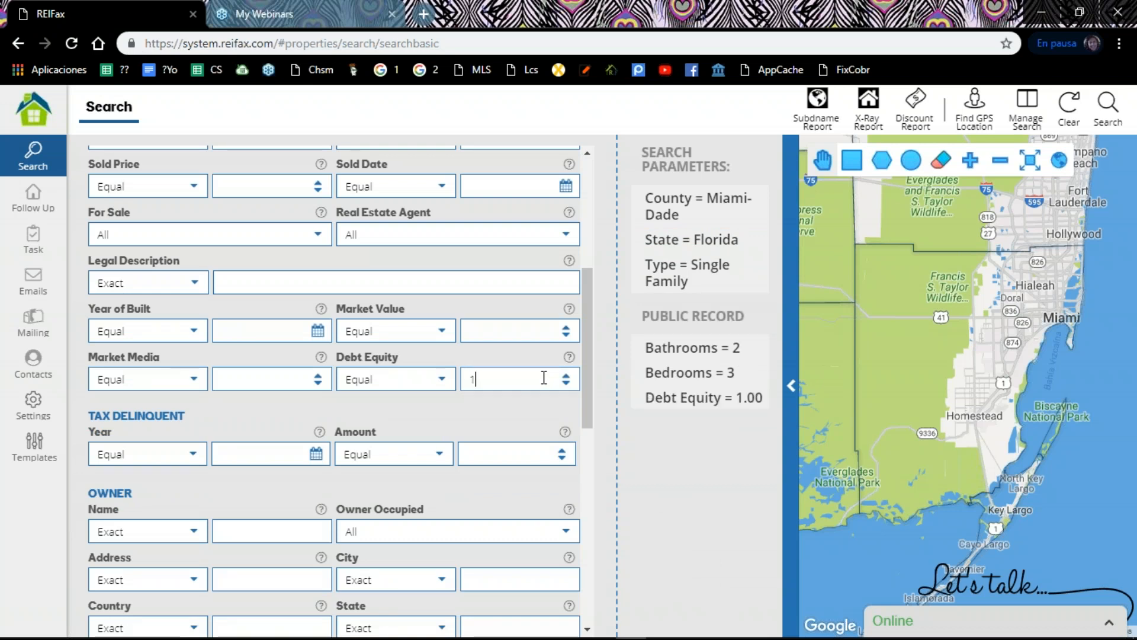
{"action": "type", "text": "00"}
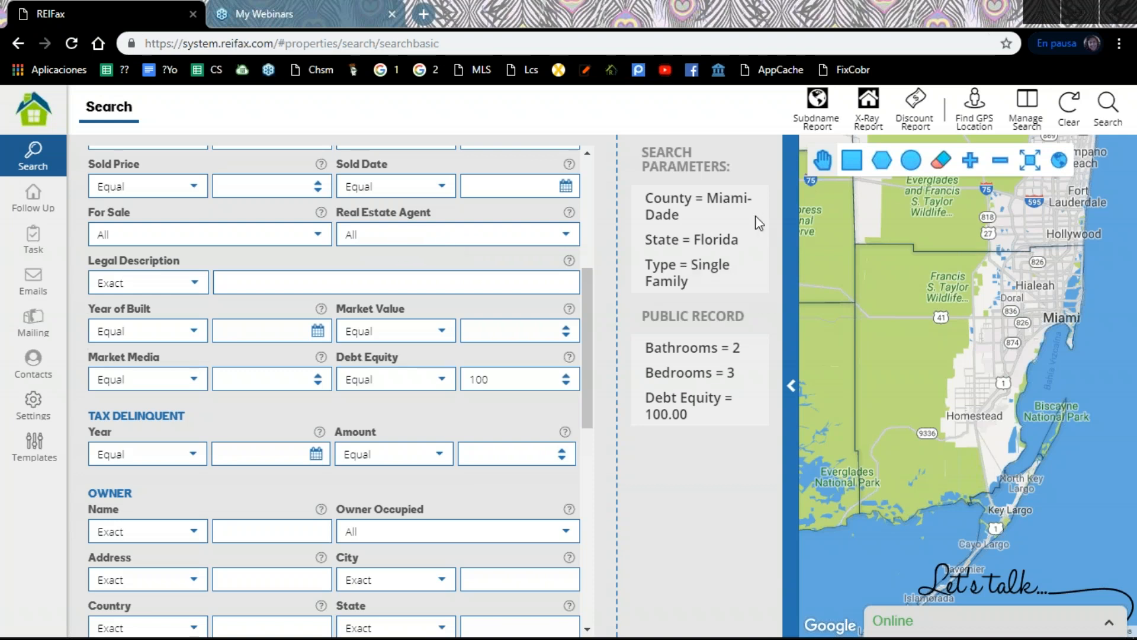
{"action": "left_click", "coordinate": [847, 163]}
Step: Set the owner Name filter to Not Contains with the terms bank,financial,trust,corp
{"action": "scroll", "coordinate": [468, 384], "scroll_direction": "down", "scroll_amount": 2}
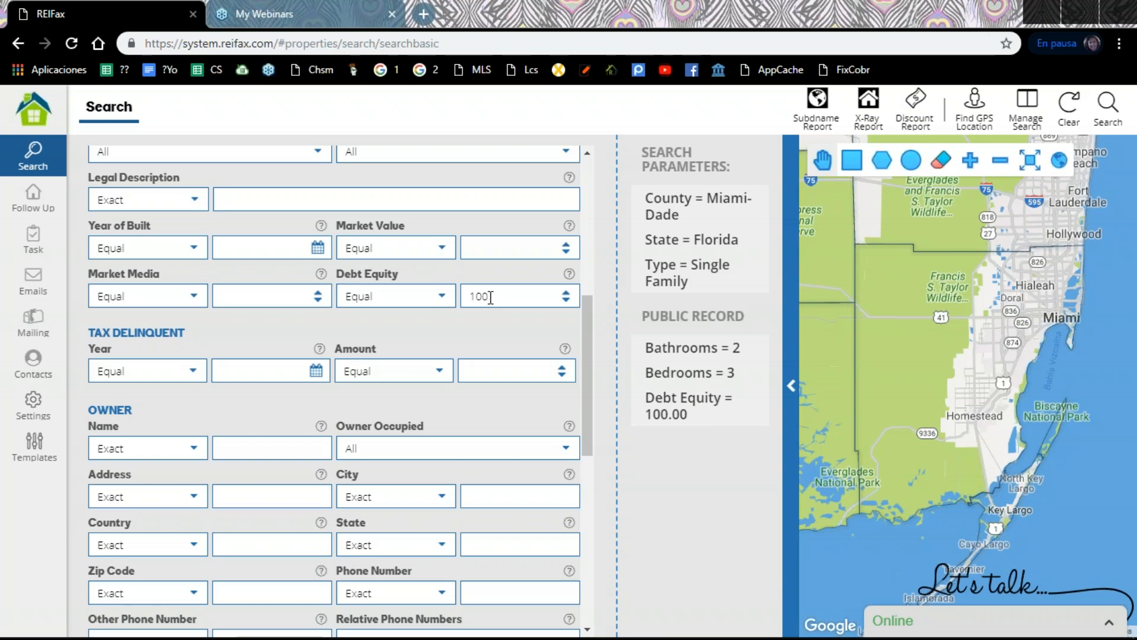
{"action": "scroll", "coordinate": [272, 356], "scroll_direction": "down", "scroll_amount": 3}
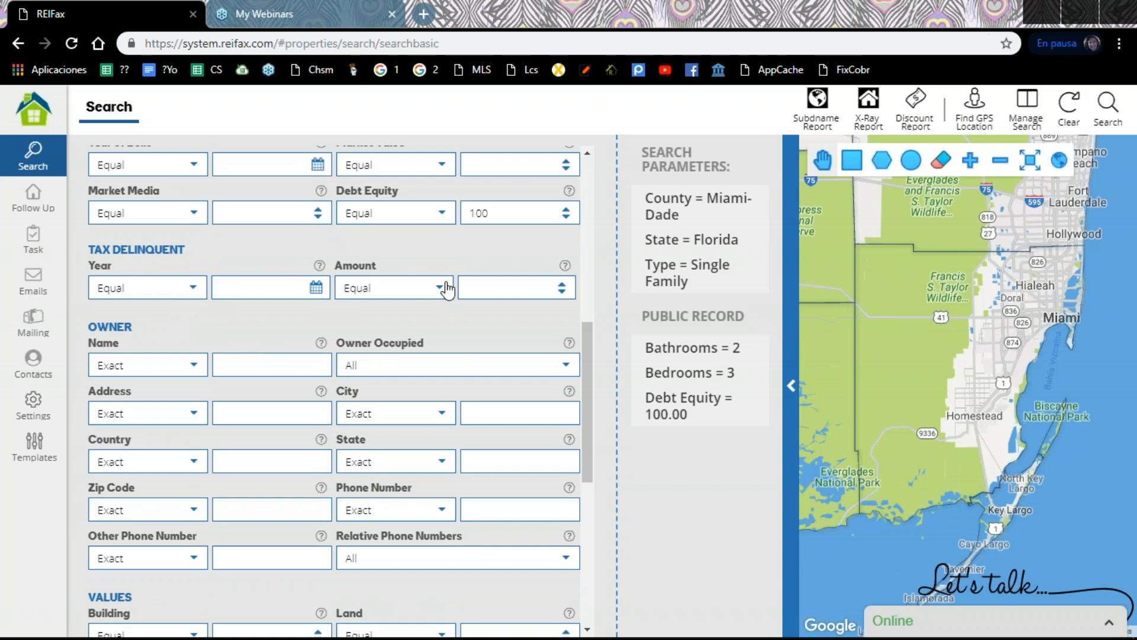
{"action": "scroll", "coordinate": [435, 297], "scroll_direction": "down", "scroll_amount": 2}
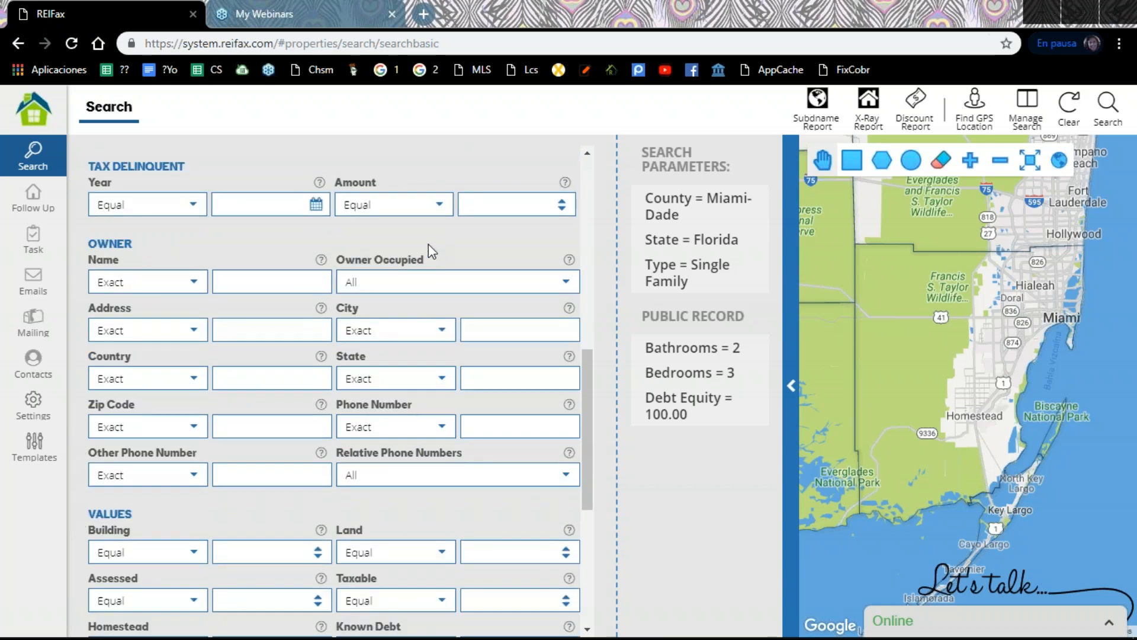
{"action": "left_click", "coordinate": [195, 283]}
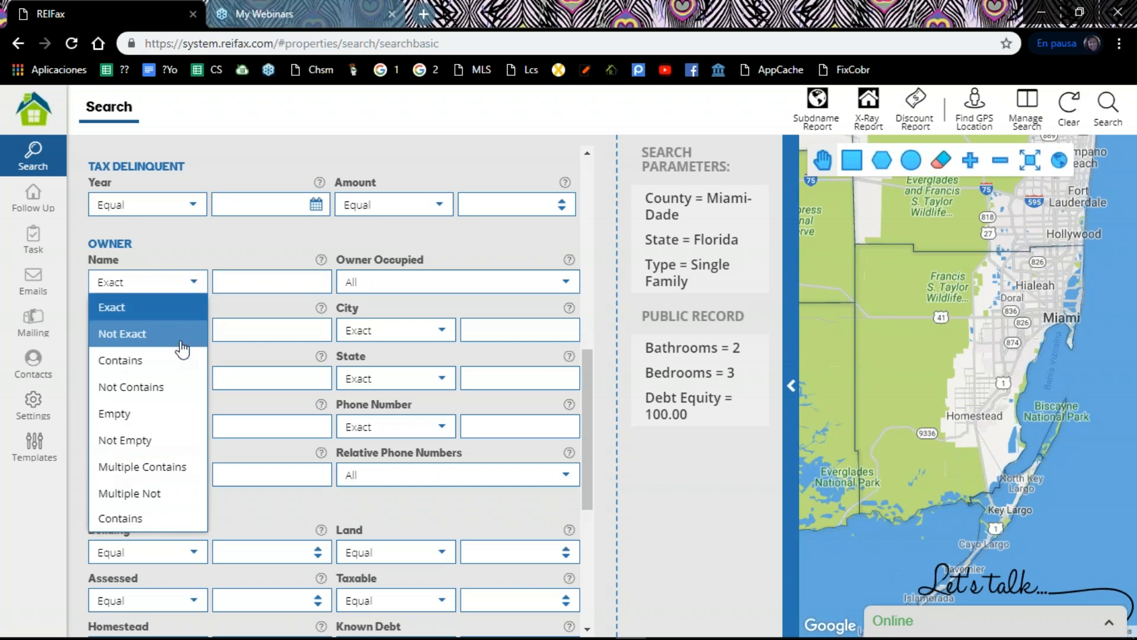
{"action": "left_click", "coordinate": [168, 405]}
{"action": "left_click", "coordinate": [237, 285]}
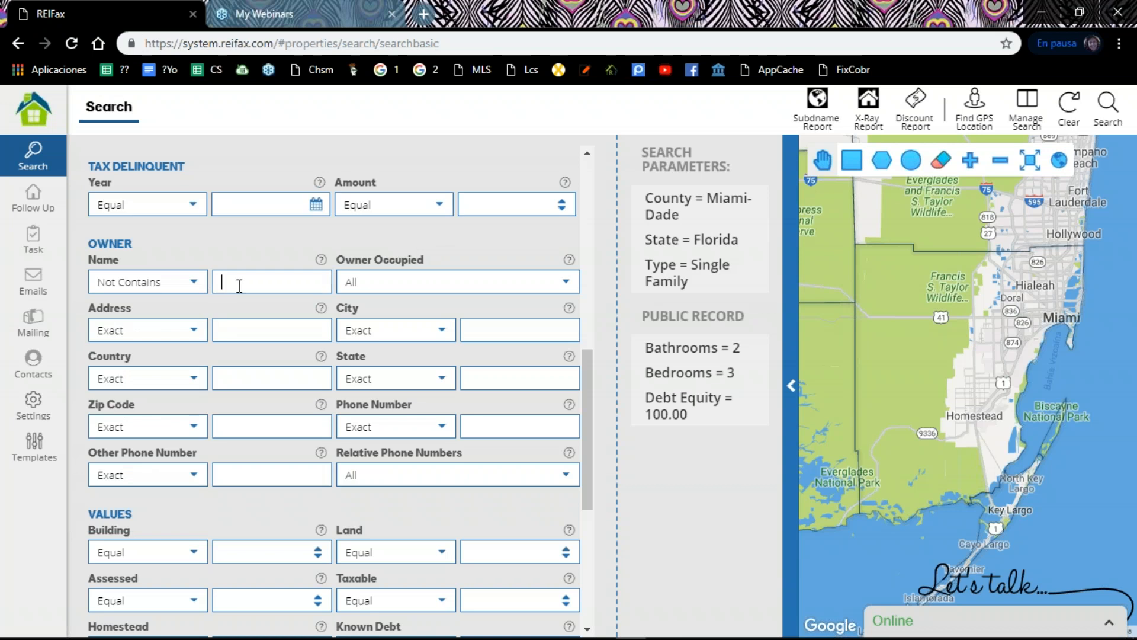
{"action": "type", "text": "bank,"}
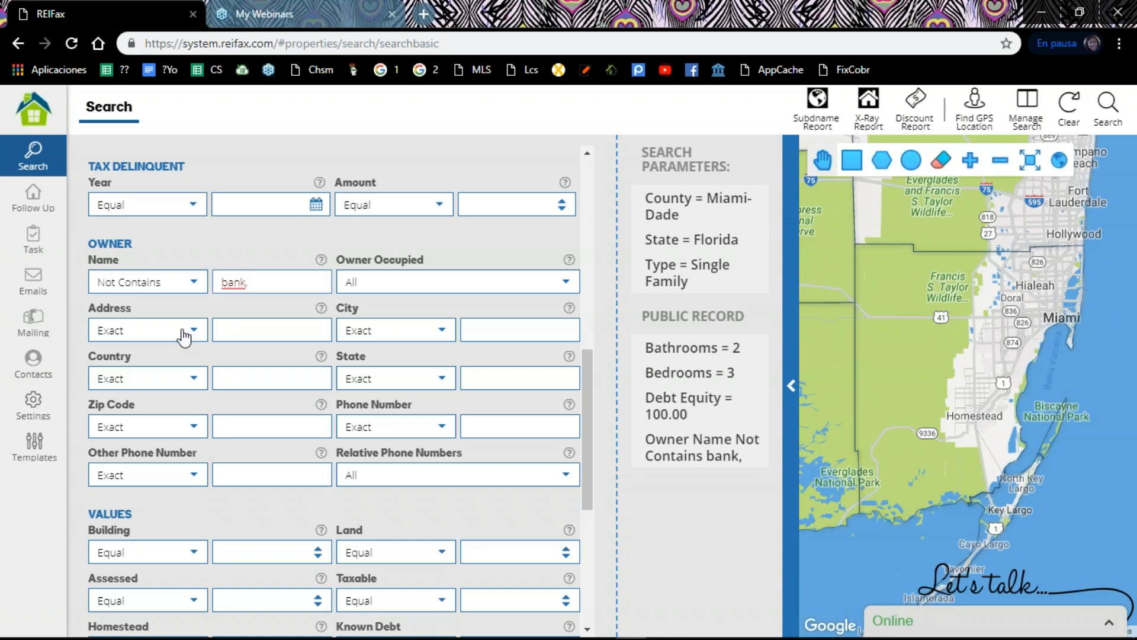
{"action": "type", "text": "fina"}
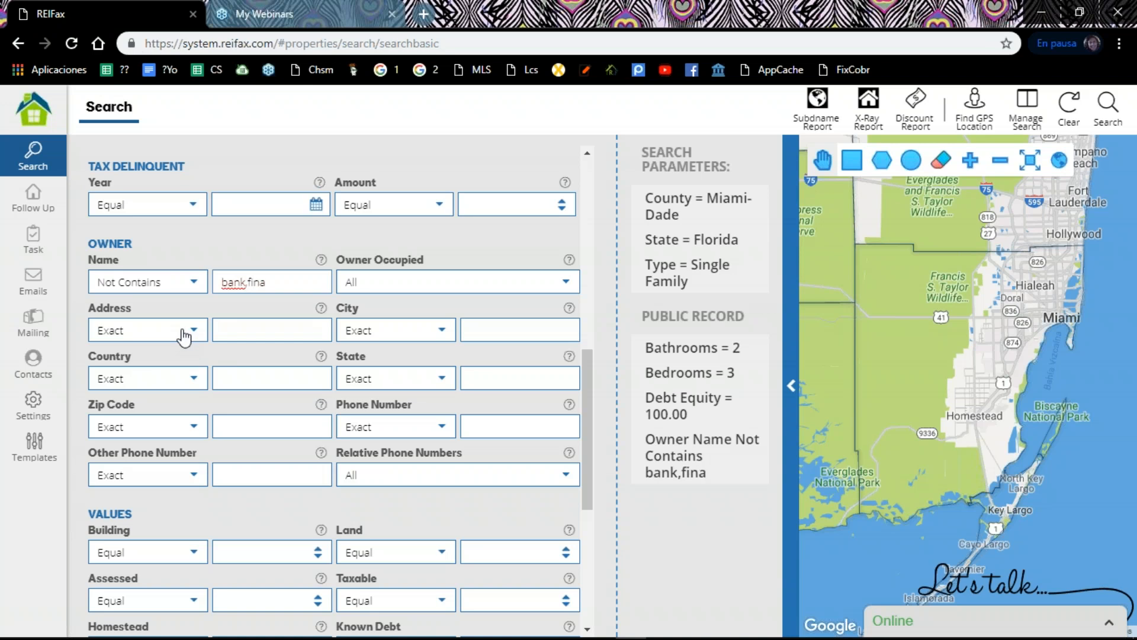
{"action": "type", "text": "ncial,tru"}
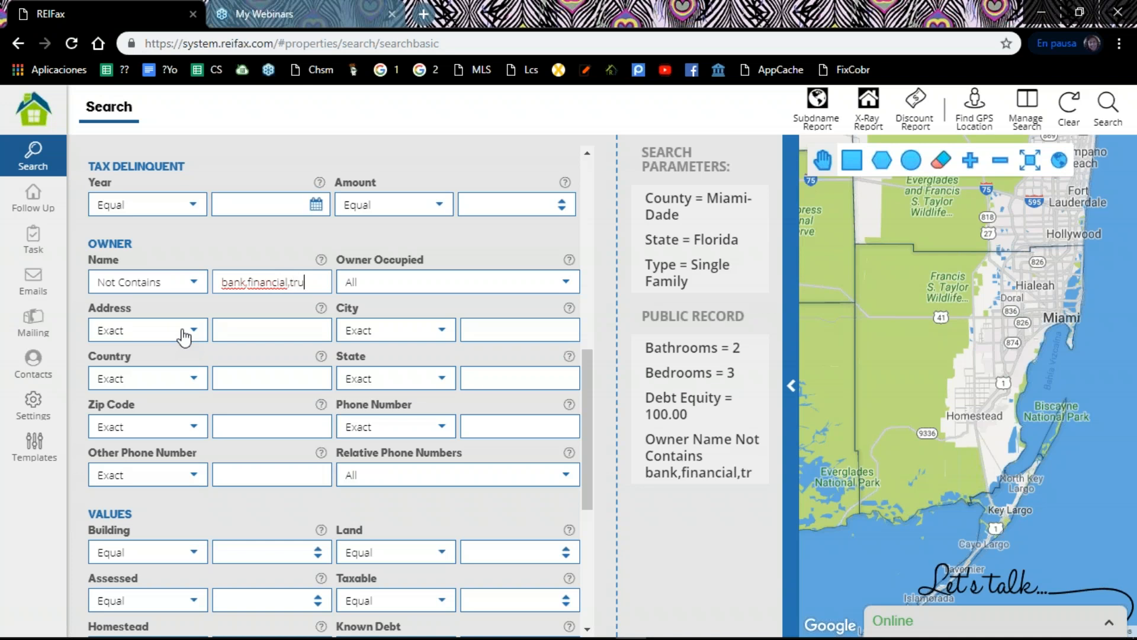
{"action": "type", "text": "st,corp"}
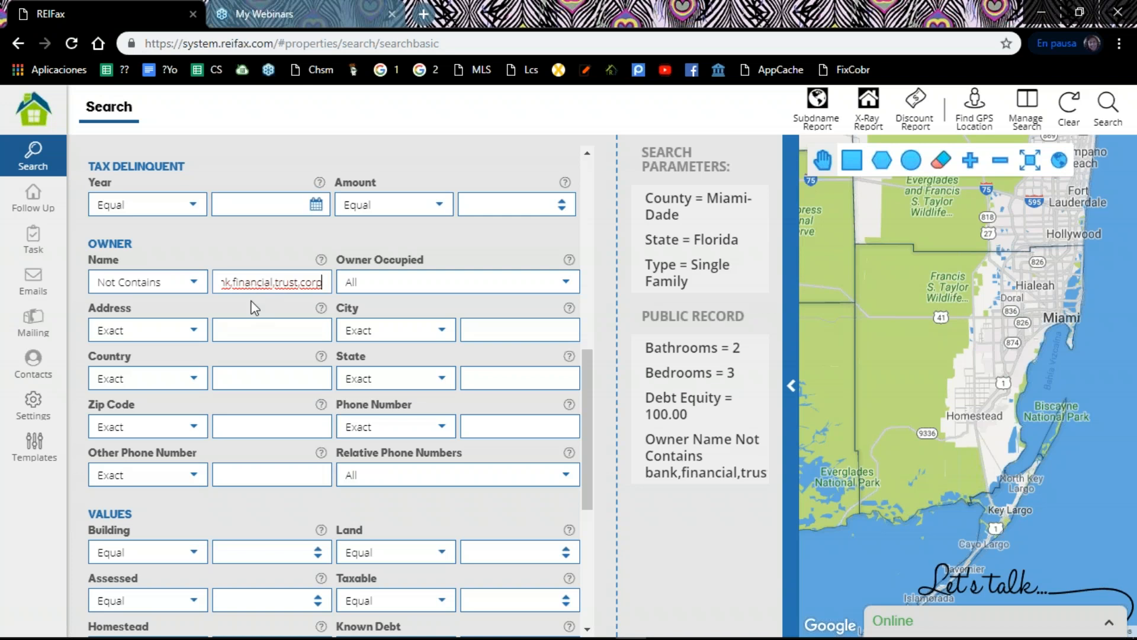
Step: Review the comparison choices of the owner State filter and set it to Exact fl
{"action": "scroll", "coordinate": [208, 339], "scroll_direction": "down", "scroll_amount": 2}
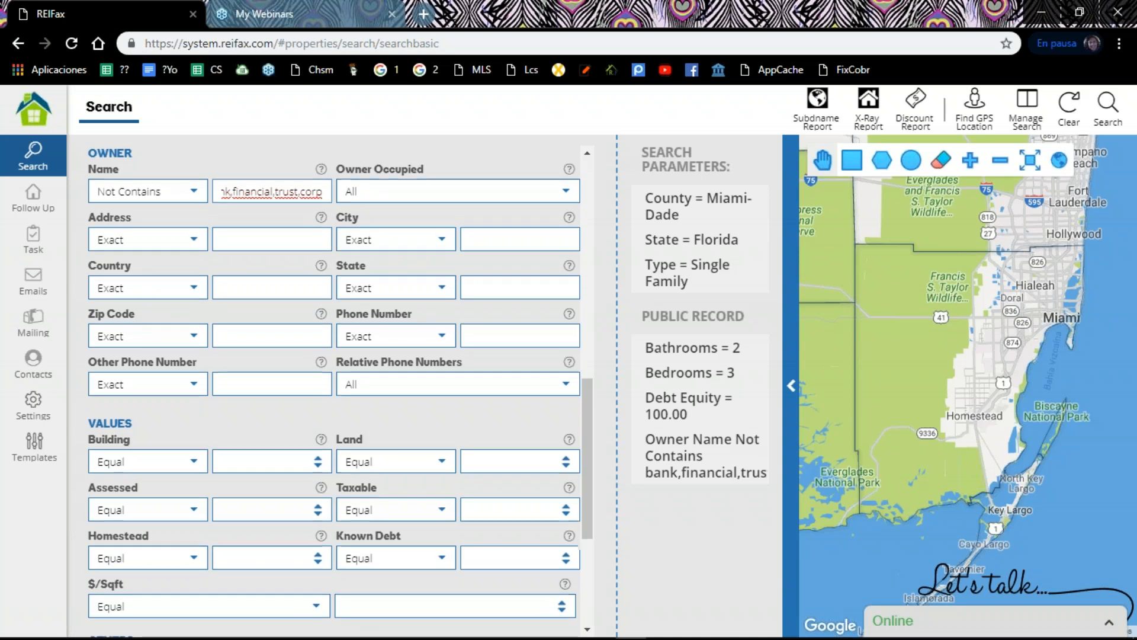
{"action": "scroll", "coordinate": [144, 299], "scroll_direction": "down", "scroll_amount": 2}
{"action": "scroll", "coordinate": [160, 297], "scroll_direction": "up", "scroll_amount": 5}
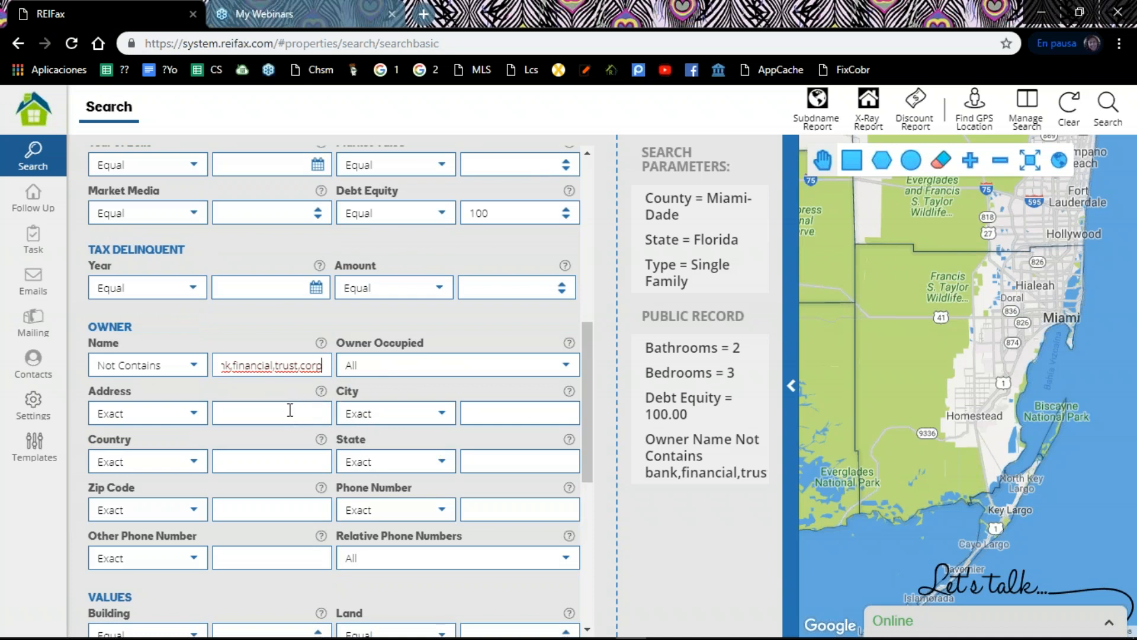
{"action": "left_click", "coordinate": [443, 468]}
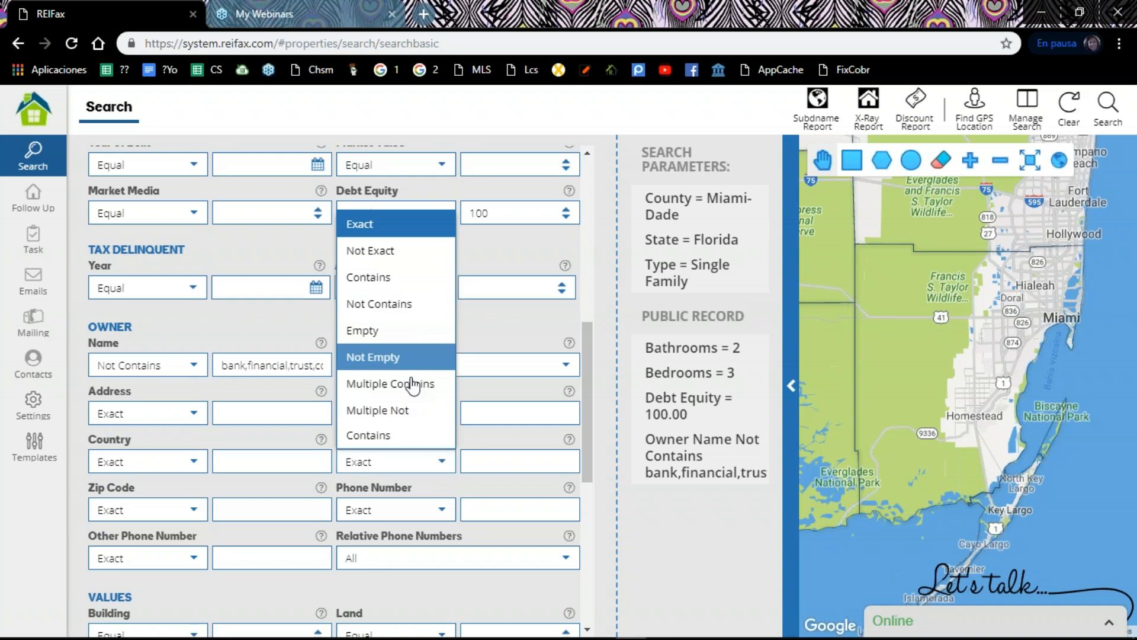
{"action": "left_click", "coordinate": [486, 458]}
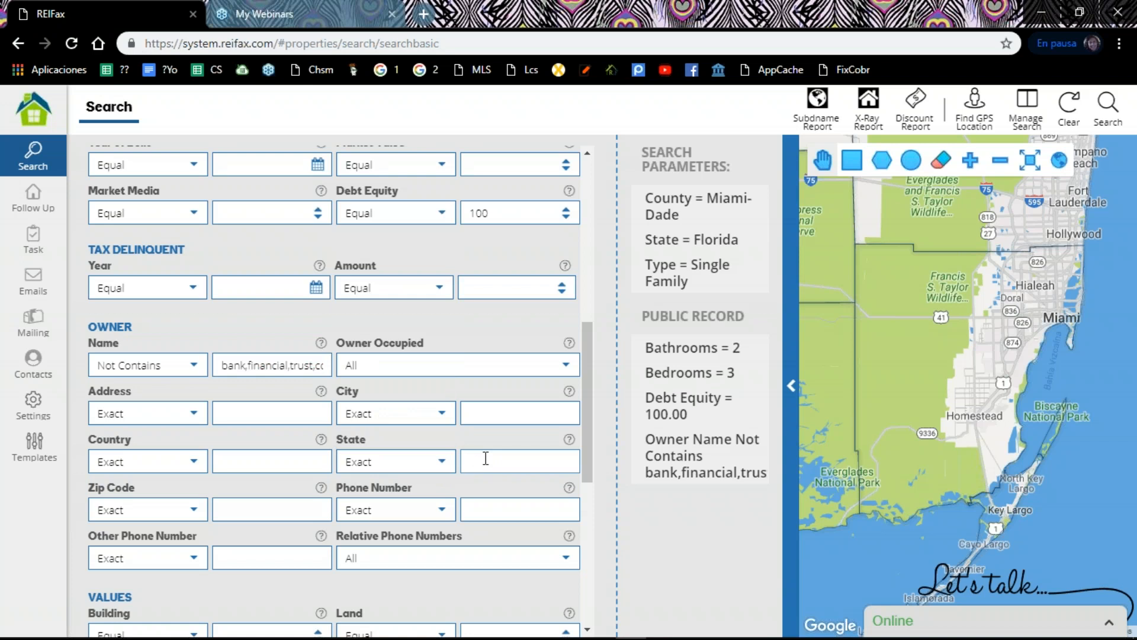
{"action": "type", "text": "l"}
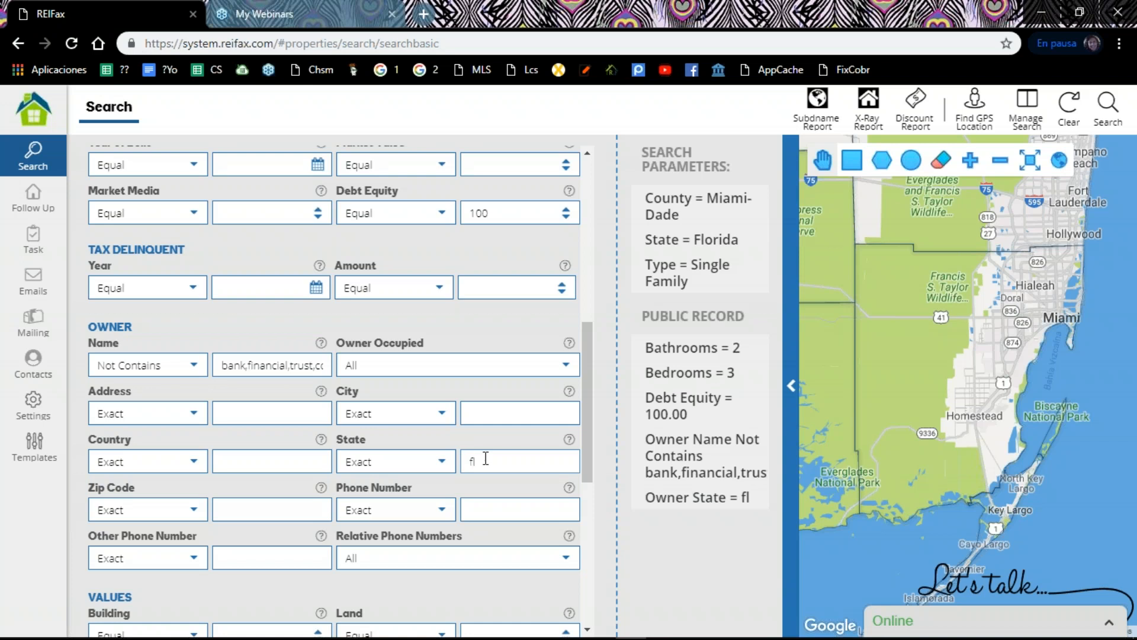
Step: Change the owner State comparison to Not Contains and leave its value empty
{"action": "left_click", "coordinate": [451, 467]}
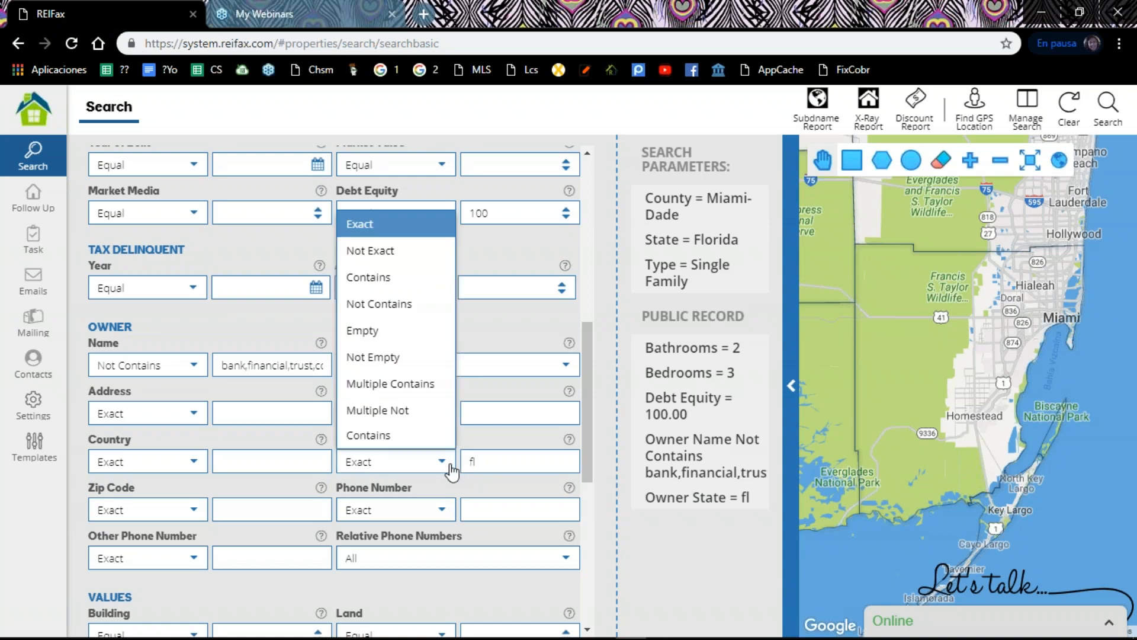
{"action": "left_click", "coordinate": [373, 305]}
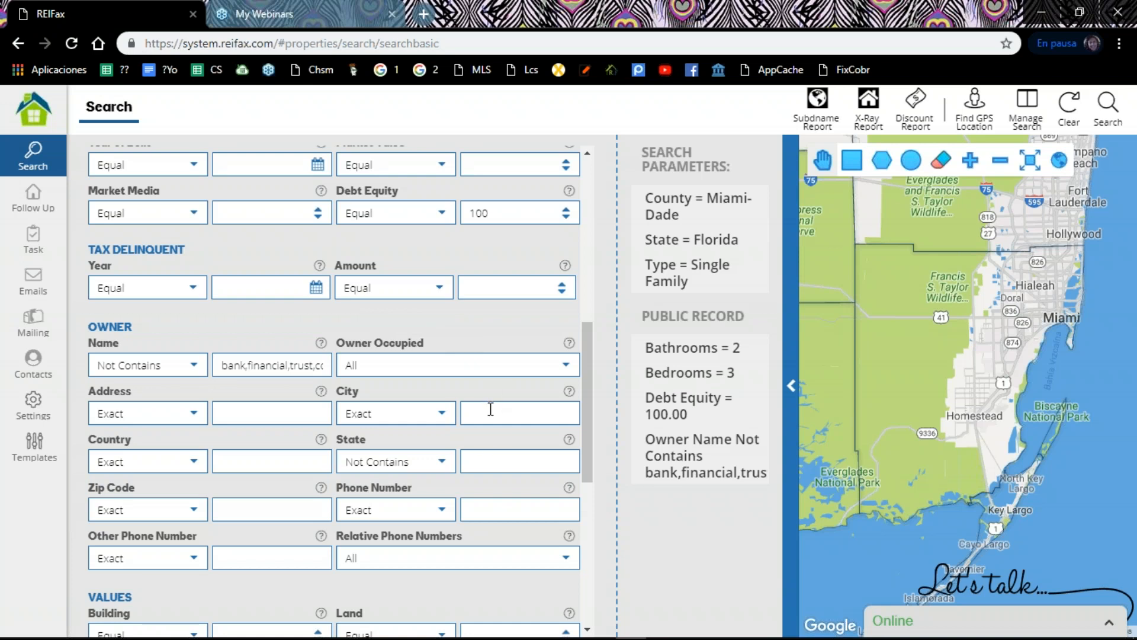
{"action": "left_click", "coordinate": [498, 460]}
{"action": "scroll", "coordinate": [497, 460], "scroll_direction": "down", "scroll_amount": 3}
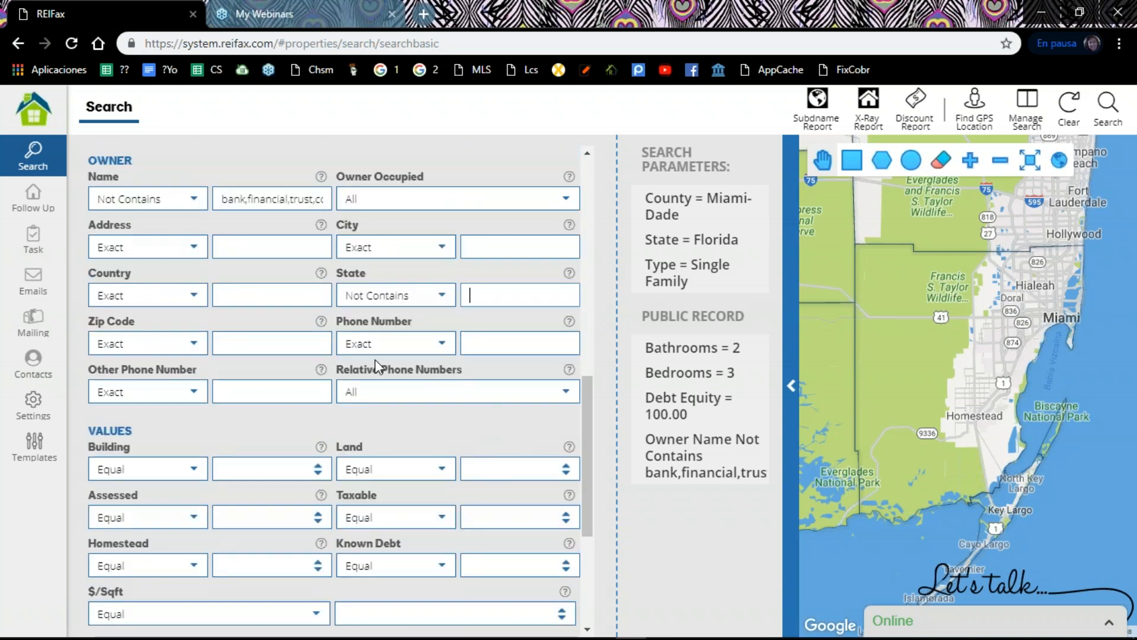
Step: Set the Building value filter to equal 0 and look through the remaining Values and Others filters
{"action": "scroll", "coordinate": [180, 376], "scroll_direction": "down", "scroll_amount": 1}
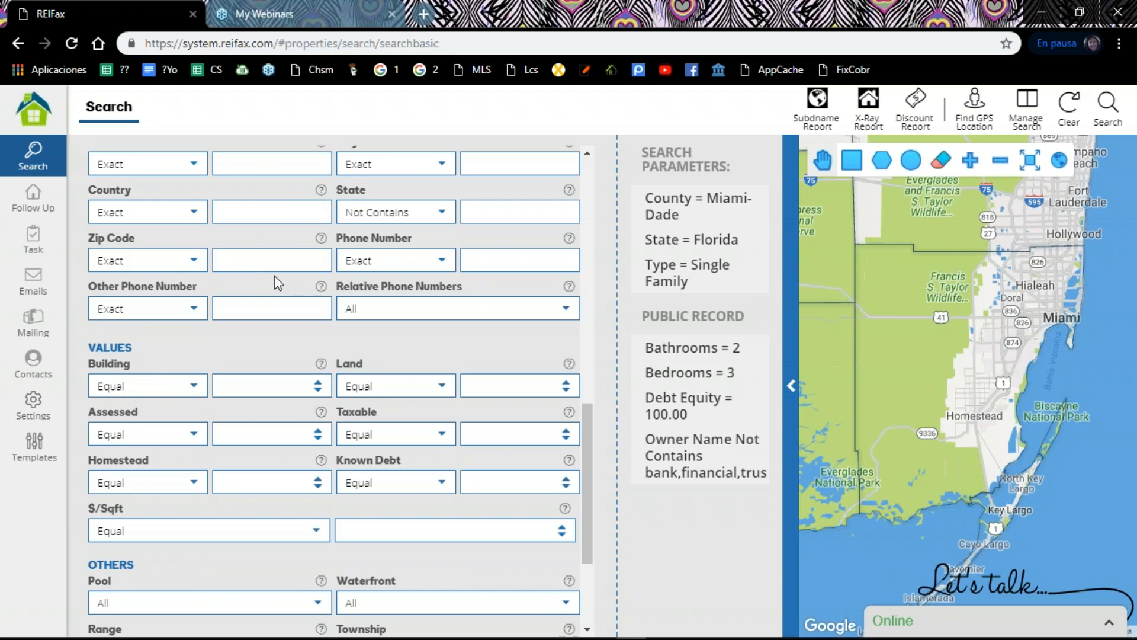
{"action": "scroll", "coordinate": [274, 281], "scroll_direction": "down", "scroll_amount": 1}
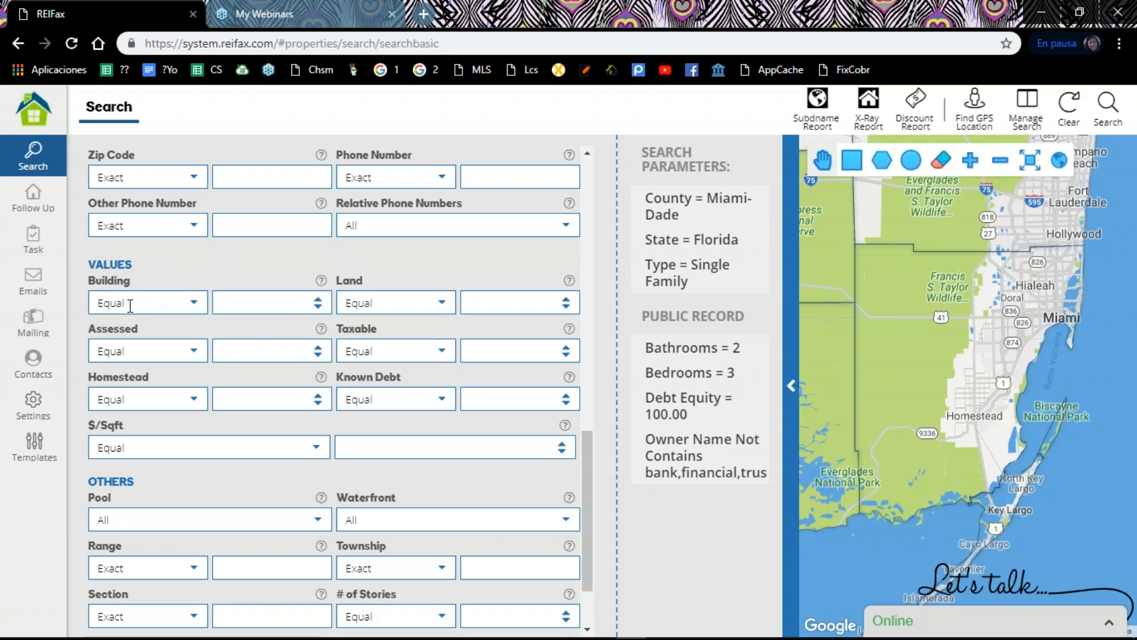
{"action": "left_click", "coordinate": [191, 305]}
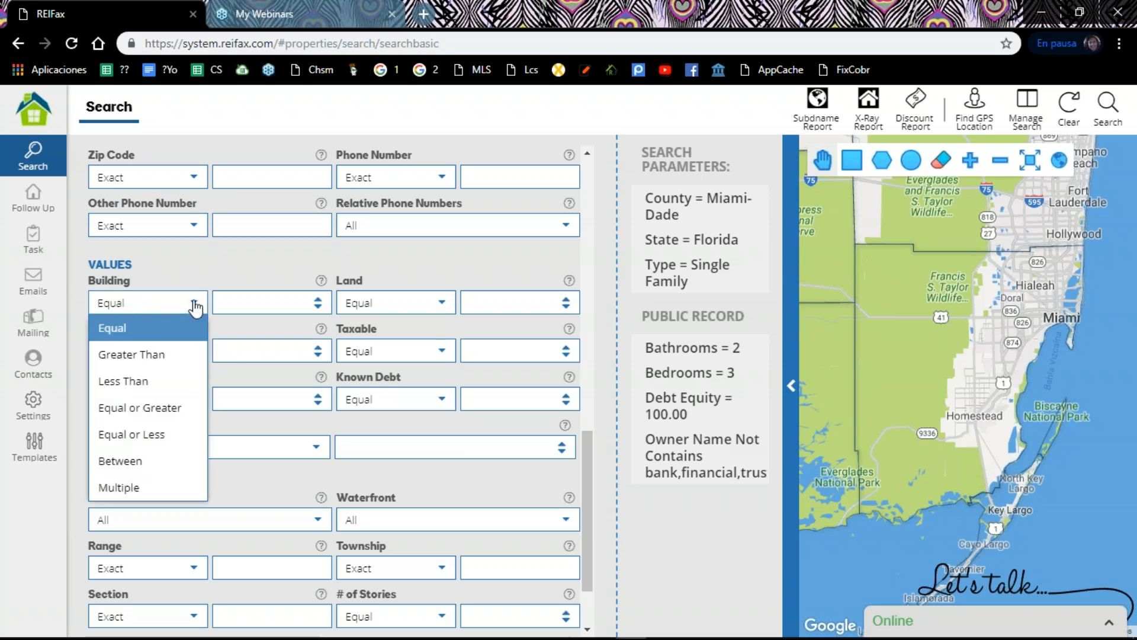
{"action": "left_click", "coordinate": [248, 298]}
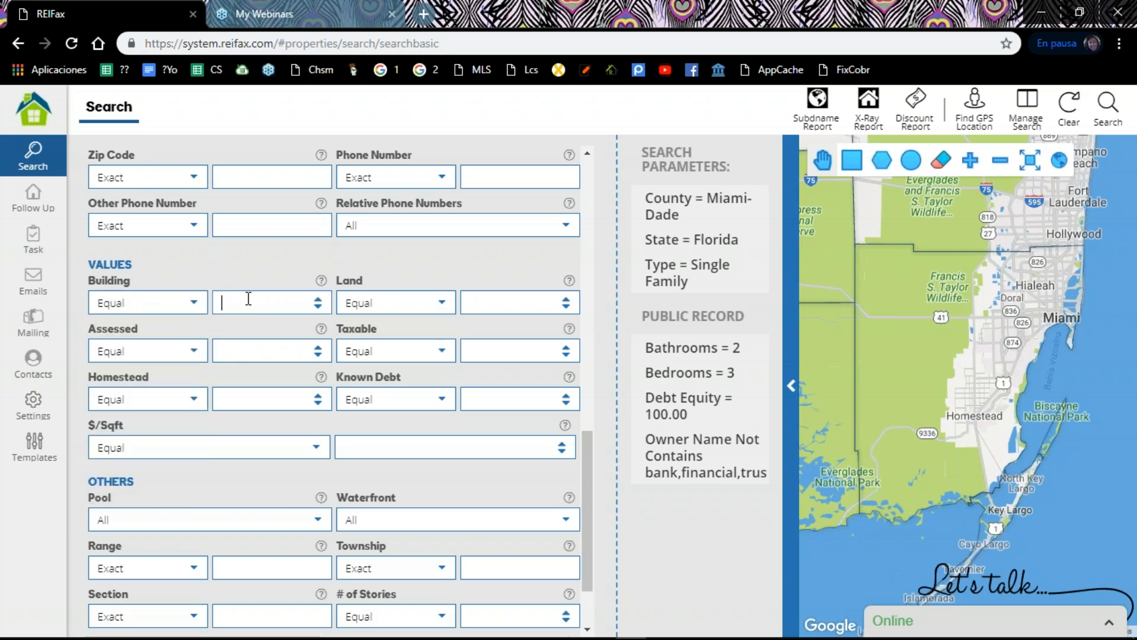
{"action": "type", "text": "0"}
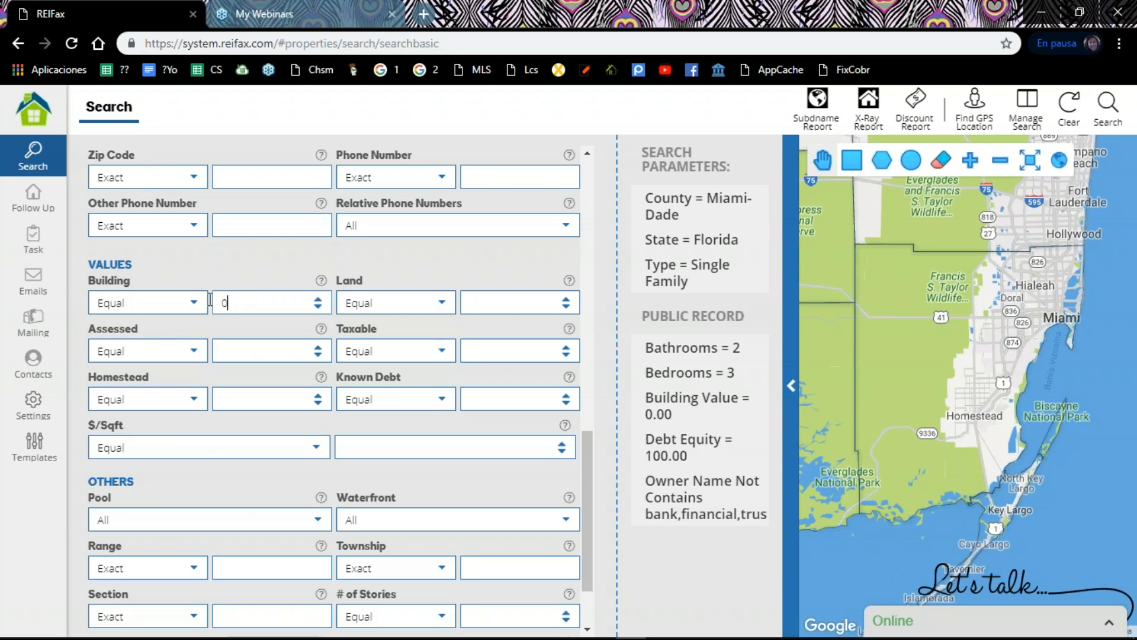
{"action": "scroll", "coordinate": [332, 388], "scroll_direction": "down", "scroll_amount": 2}
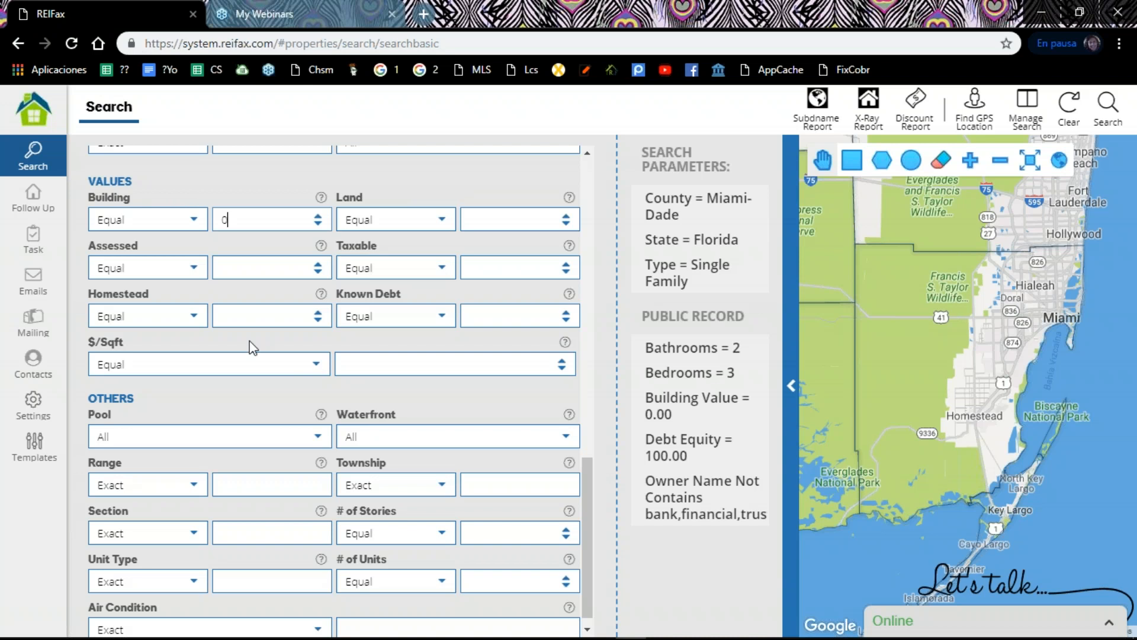
{"action": "scroll", "coordinate": [186, 330], "scroll_direction": "down", "scroll_amount": 1}
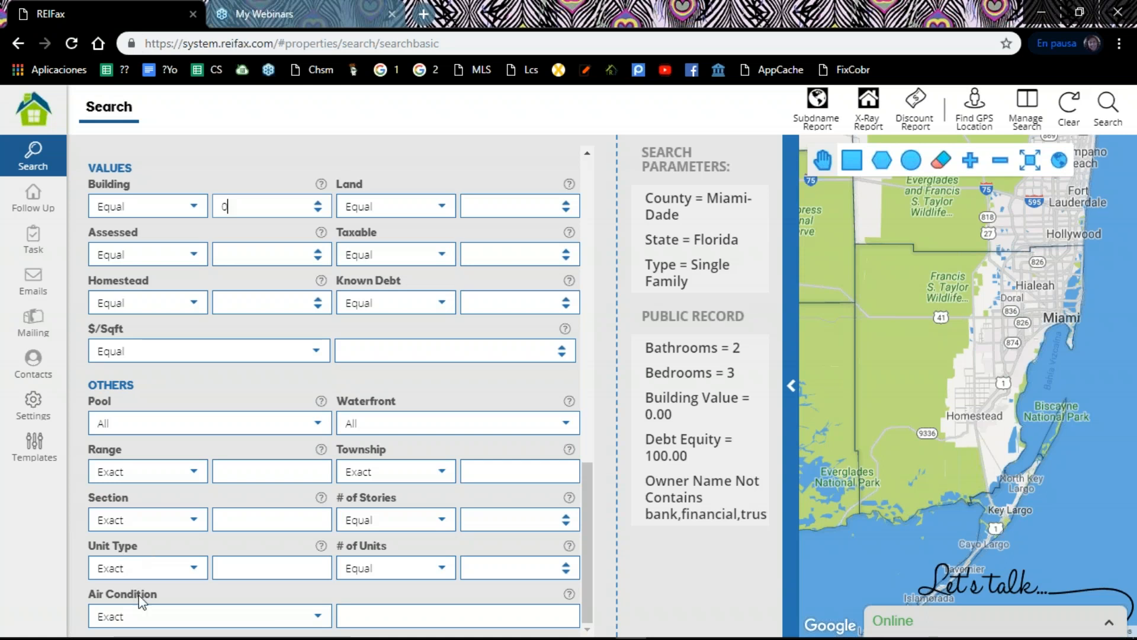
Step: Review the For Sale filters, including the choices of the Financial filter
{"action": "scroll", "coordinate": [170, 557], "scroll_direction": "up", "scroll_amount": 12}
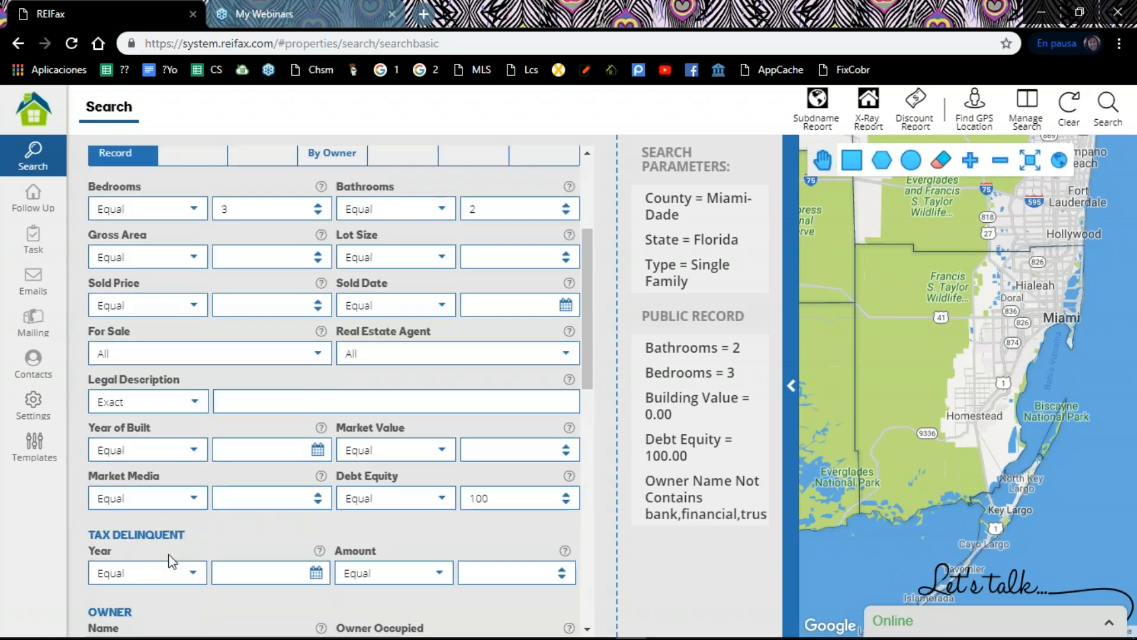
{"action": "scroll", "coordinate": [170, 562], "scroll_direction": "up", "scroll_amount": 3}
{"action": "left_click", "coordinate": [202, 357]}
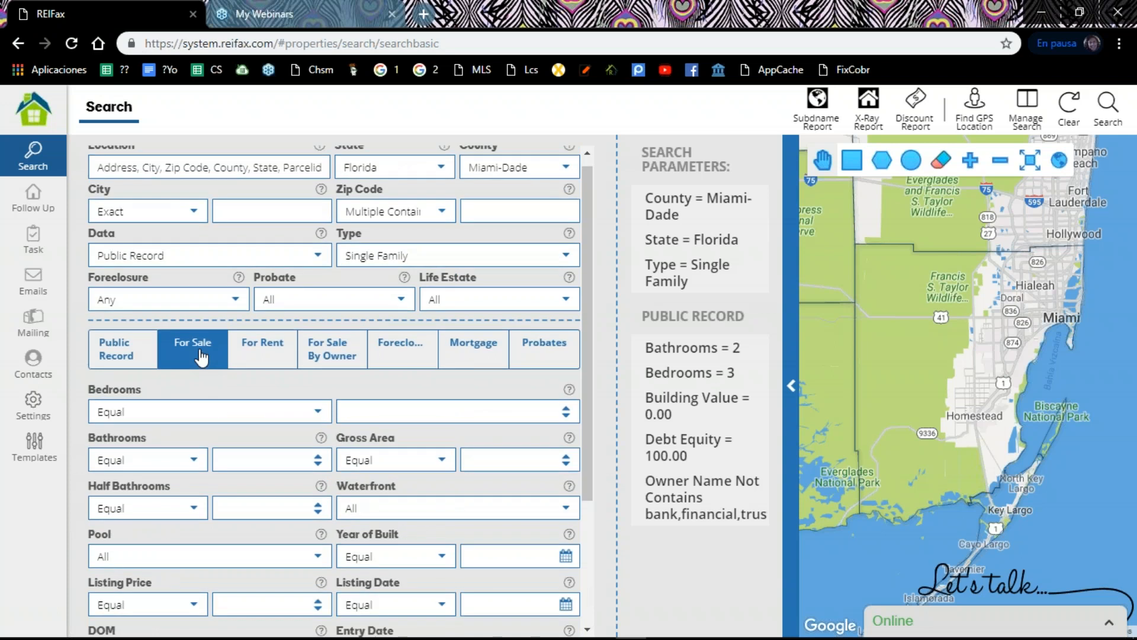
{"action": "scroll", "coordinate": [202, 357], "scroll_direction": "up", "scroll_amount": 1}
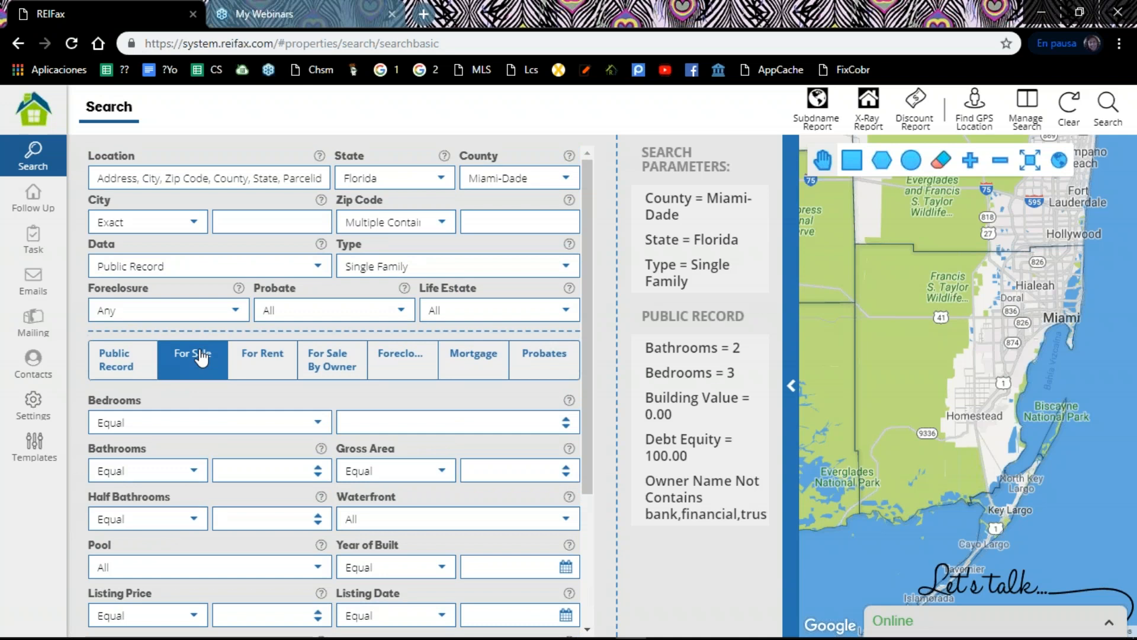
{"action": "scroll", "coordinate": [201, 357], "scroll_direction": "down", "scroll_amount": 3}
{"action": "scroll", "coordinate": [199, 336], "scroll_direction": "down", "scroll_amount": 1}
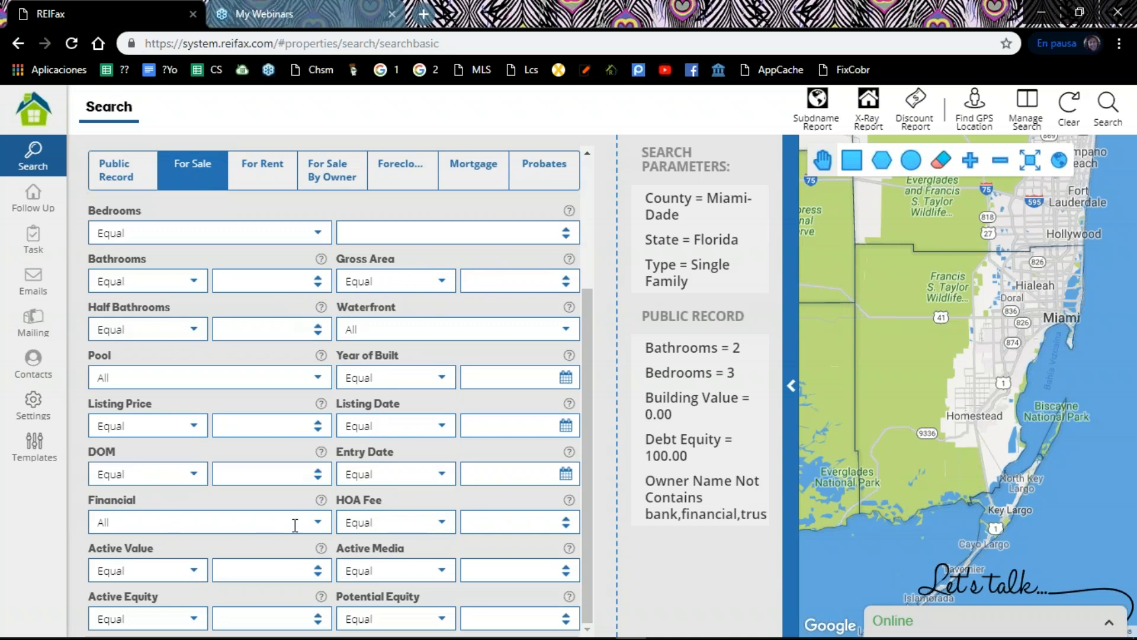
{"action": "left_click", "coordinate": [316, 522]}
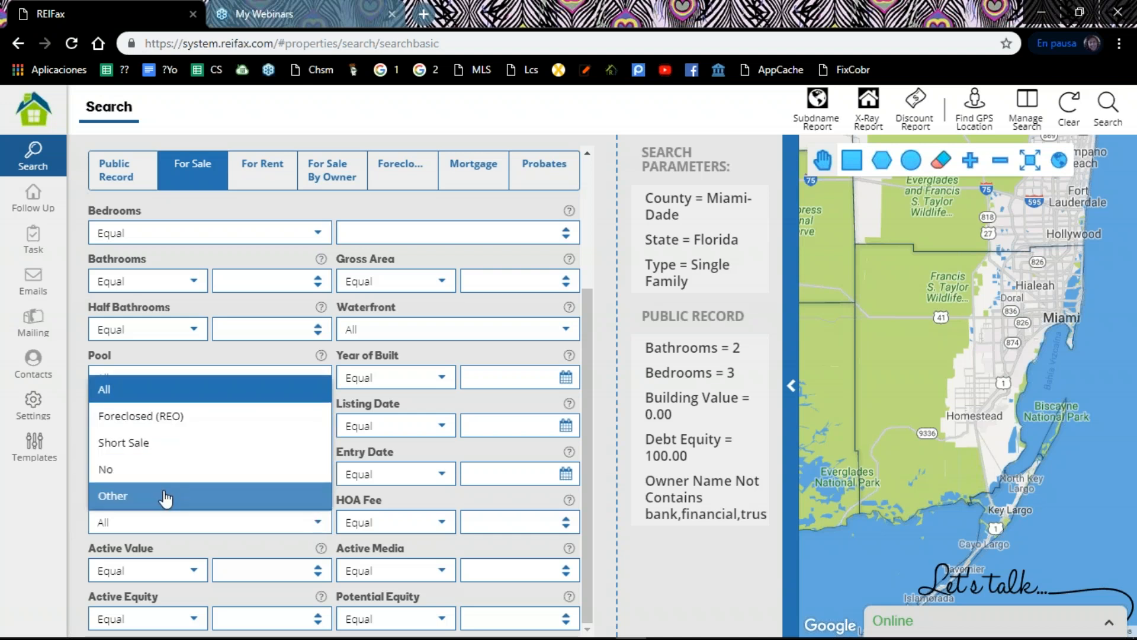
Step: Examine the For Rent, For Sale By Owner and Foreclosure filter sets, including the attorney and auction filters
{"action": "left_click", "coordinate": [263, 166]}
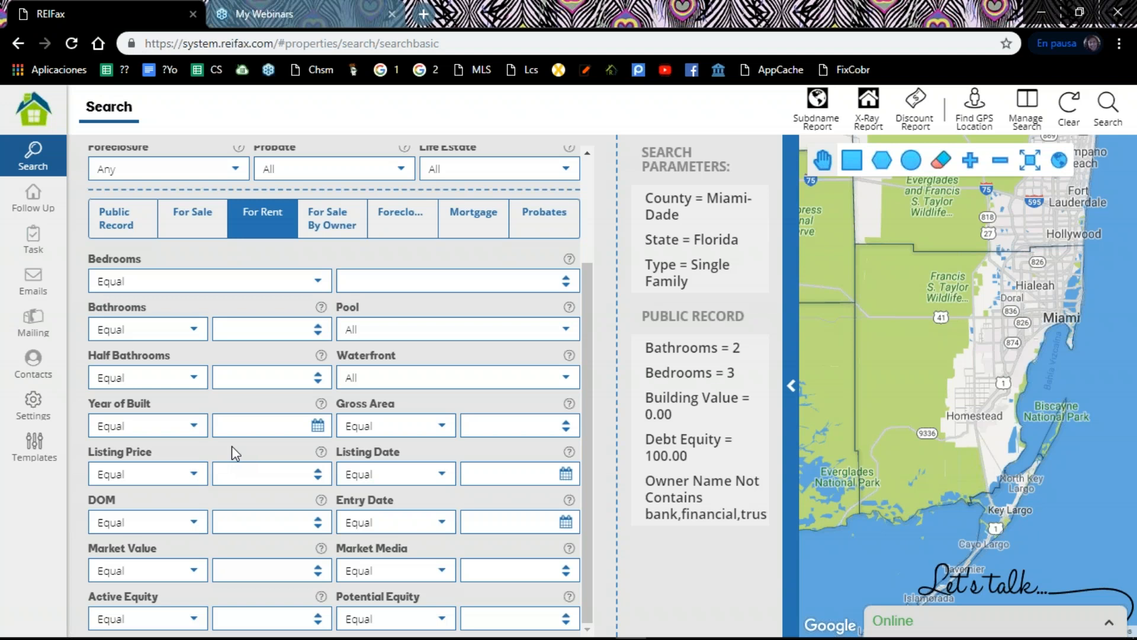
{"action": "left_click", "coordinate": [343, 226]}
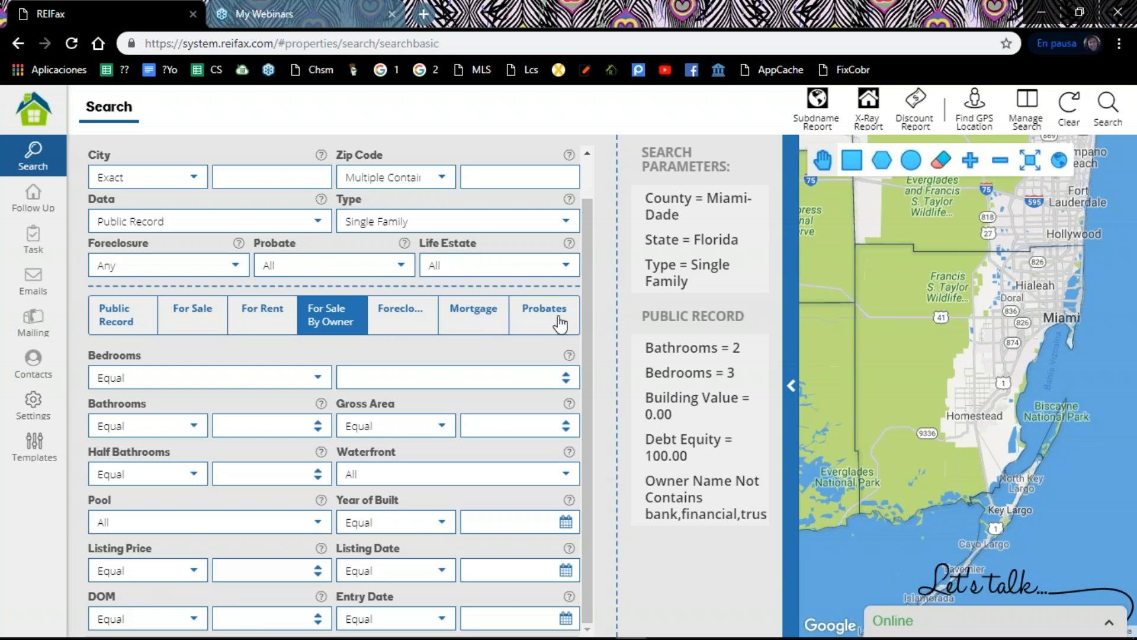
{"action": "left_click", "coordinate": [410, 321]}
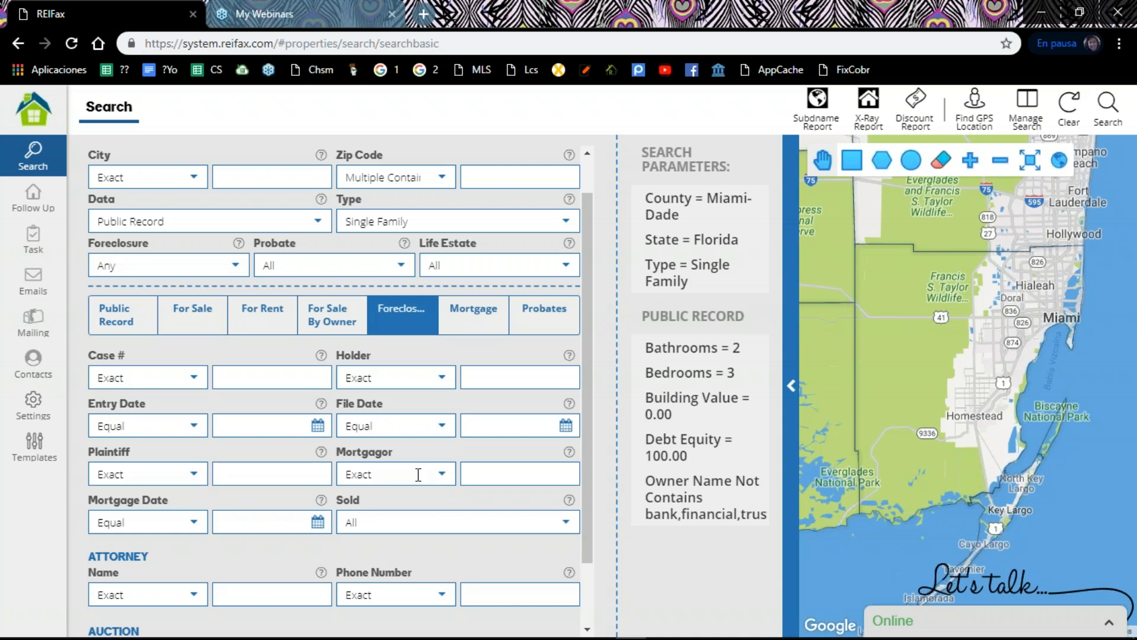
{"action": "scroll", "coordinate": [423, 467], "scroll_direction": "down", "scroll_amount": 2}
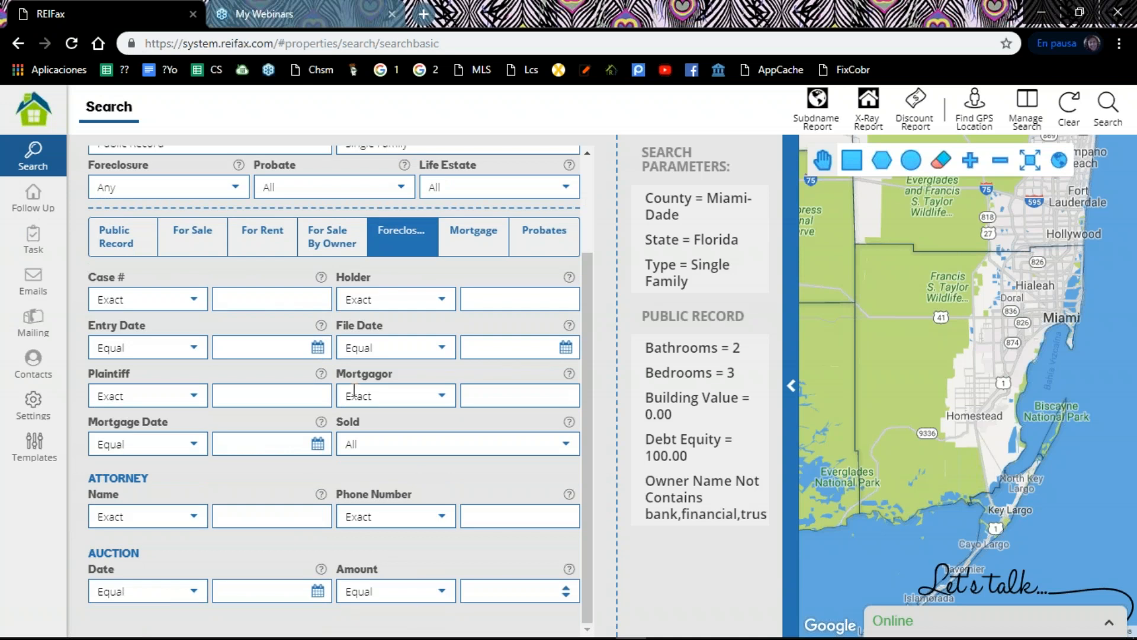
{"action": "scroll", "coordinate": [223, 339], "scroll_direction": "up", "scroll_amount": 2}
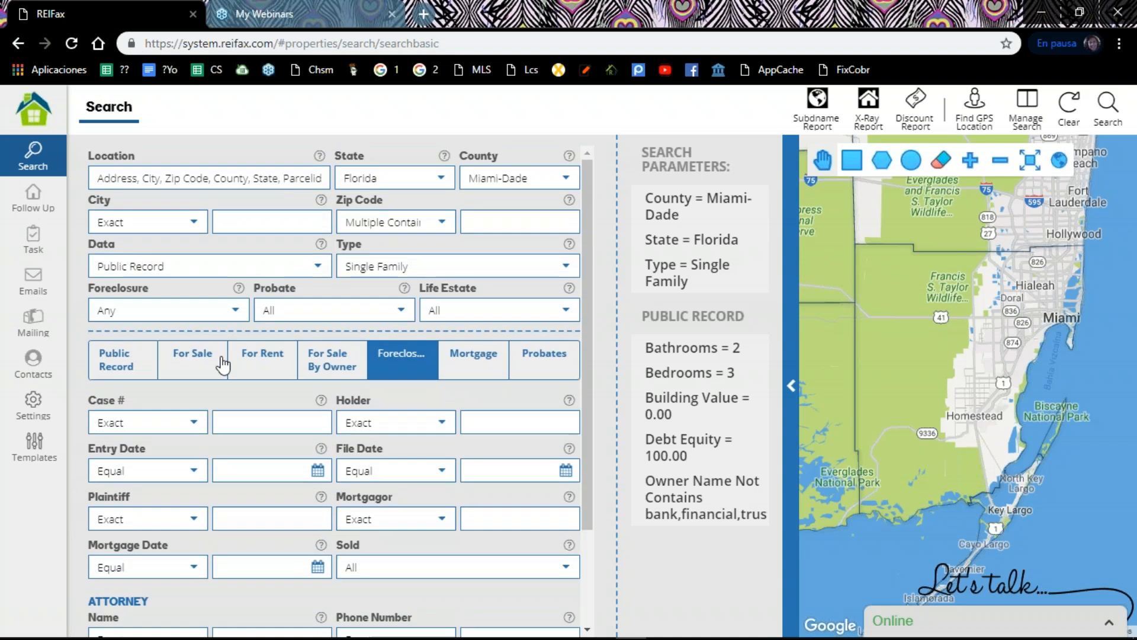
{"action": "scroll", "coordinate": [221, 386], "scroll_direction": "down", "scroll_amount": 2}
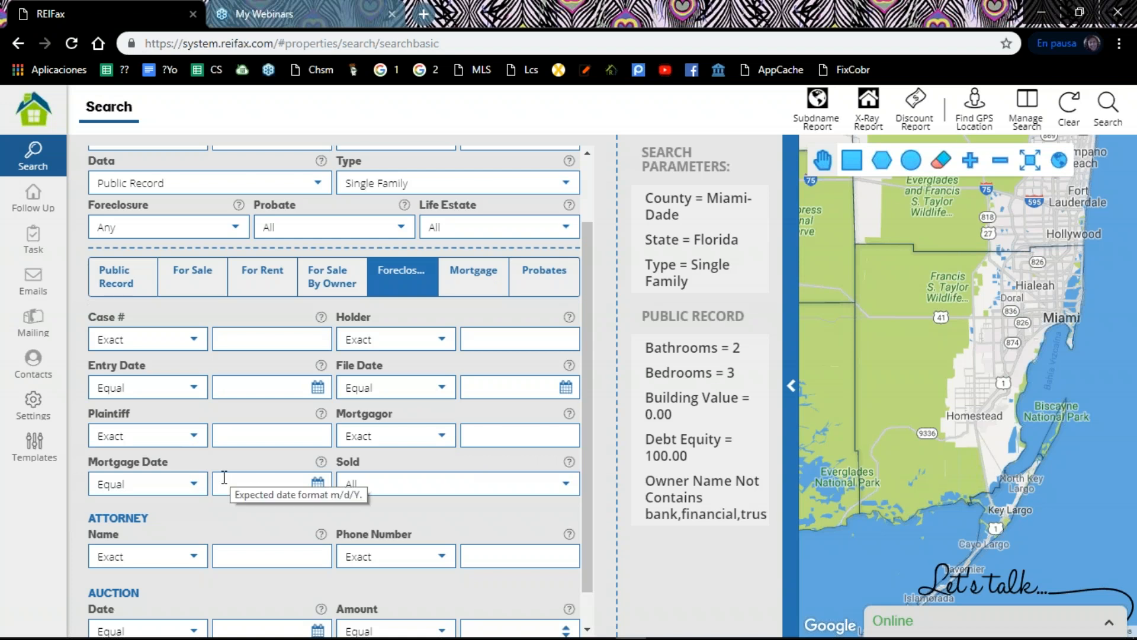
{"action": "scroll", "coordinate": [225, 477], "scroll_direction": "down", "scroll_amount": 1}
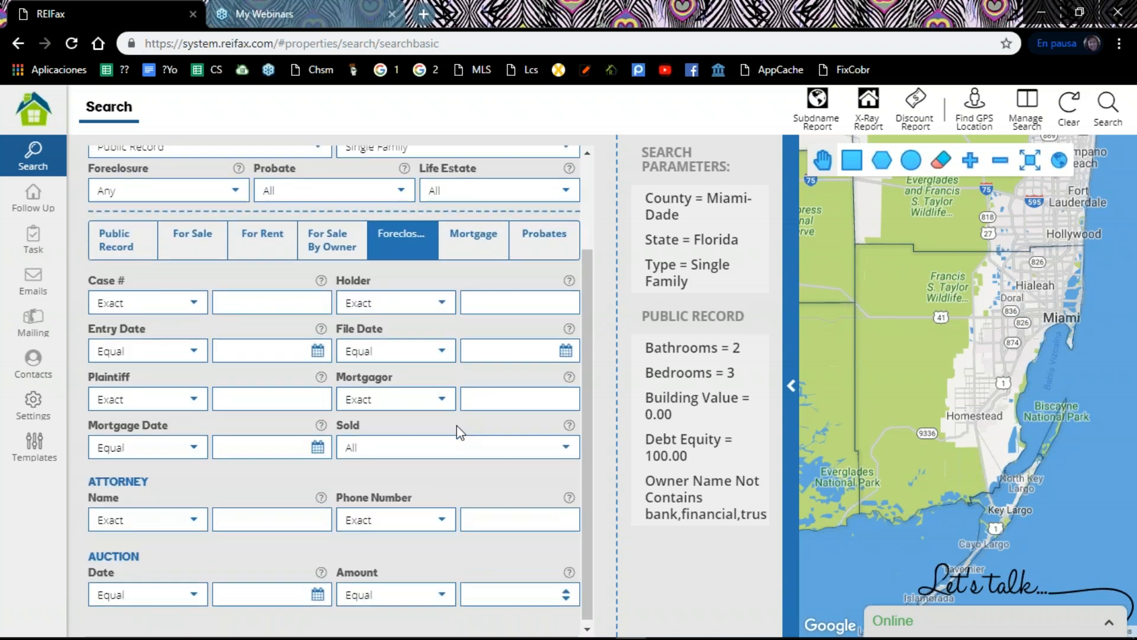
{"action": "scroll", "coordinate": [461, 425], "scroll_direction": "up", "scroll_amount": 1}
{"action": "scroll", "coordinate": [461, 425], "scroll_direction": "down", "scroll_amount": 1}
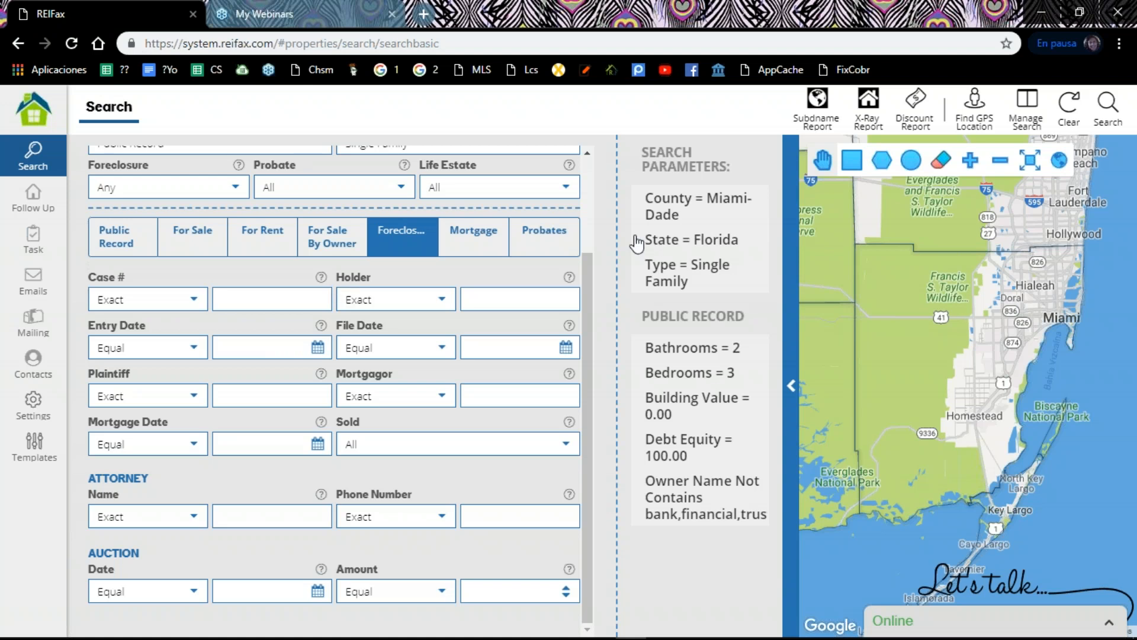
Step: Examine the Mortgage and Probates filter sets, including the representative and attorney filters
{"action": "left_click", "coordinate": [478, 238]}
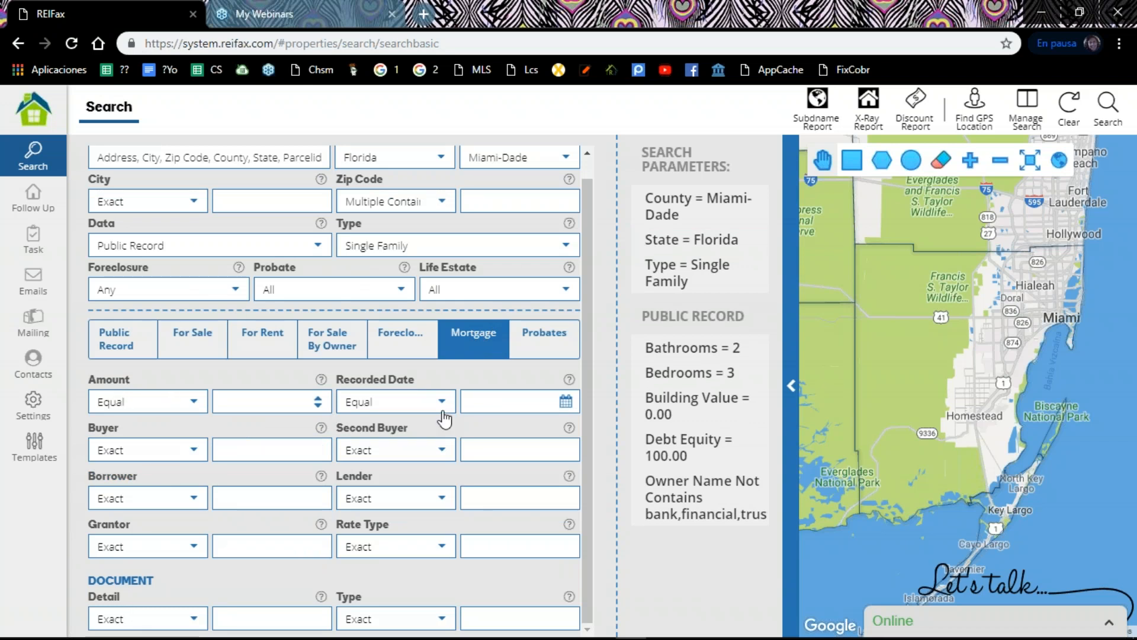
{"action": "left_click", "coordinate": [555, 342]}
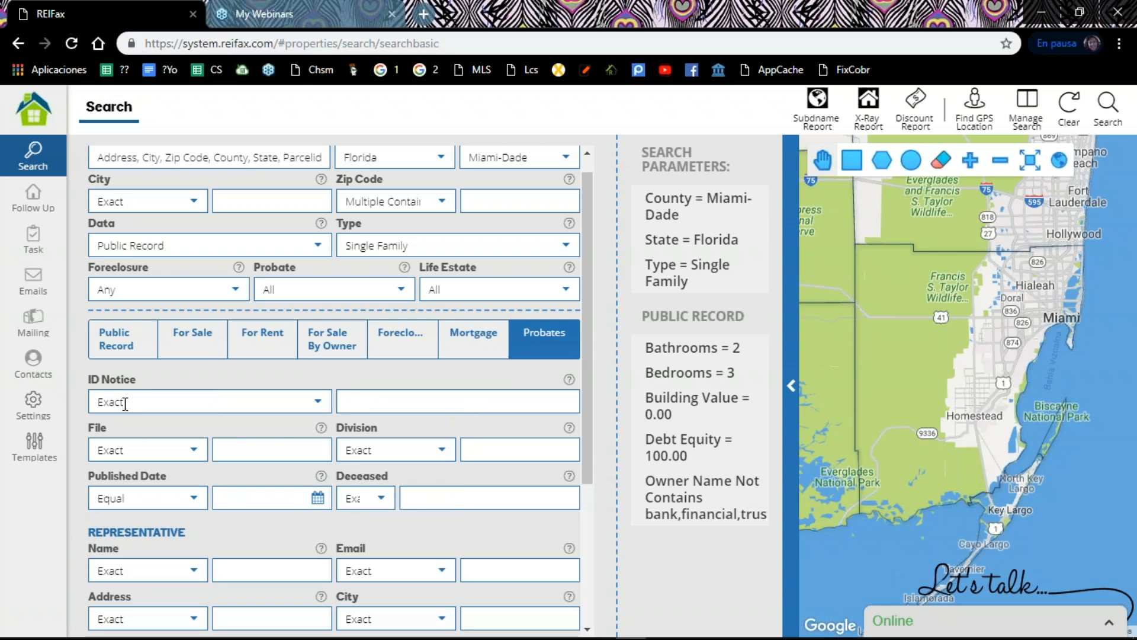
{"action": "scroll", "coordinate": [125, 403], "scroll_direction": "down", "scroll_amount": 3}
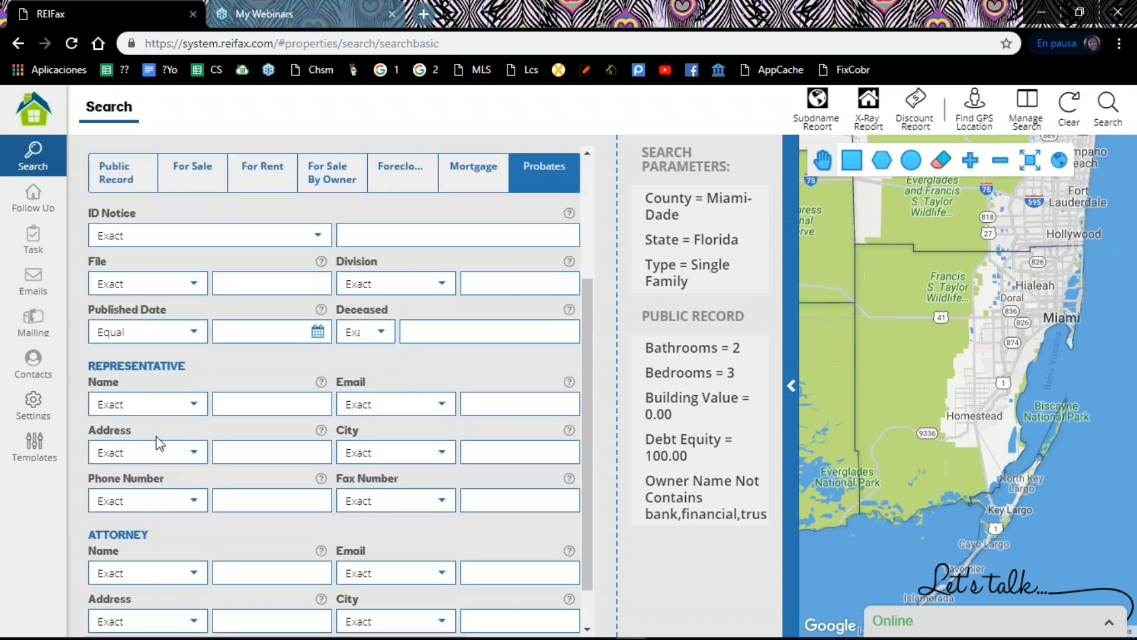
{"action": "scroll", "coordinate": [157, 450], "scroll_direction": "down", "scroll_amount": 1}
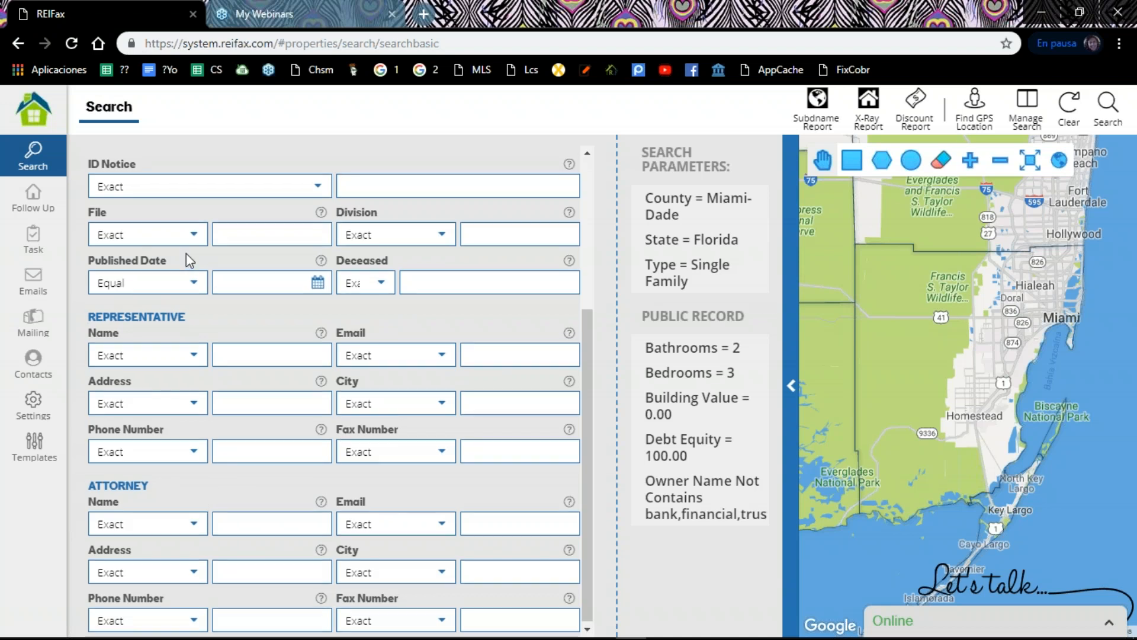
{"action": "scroll", "coordinate": [186, 254], "scroll_direction": "up", "scroll_amount": 2}
{"action": "scroll", "coordinate": [188, 261], "scroll_direction": "up", "scroll_amount": 2}
{"action": "scroll", "coordinate": [196, 338], "scroll_direction": "down", "scroll_amount": 4}
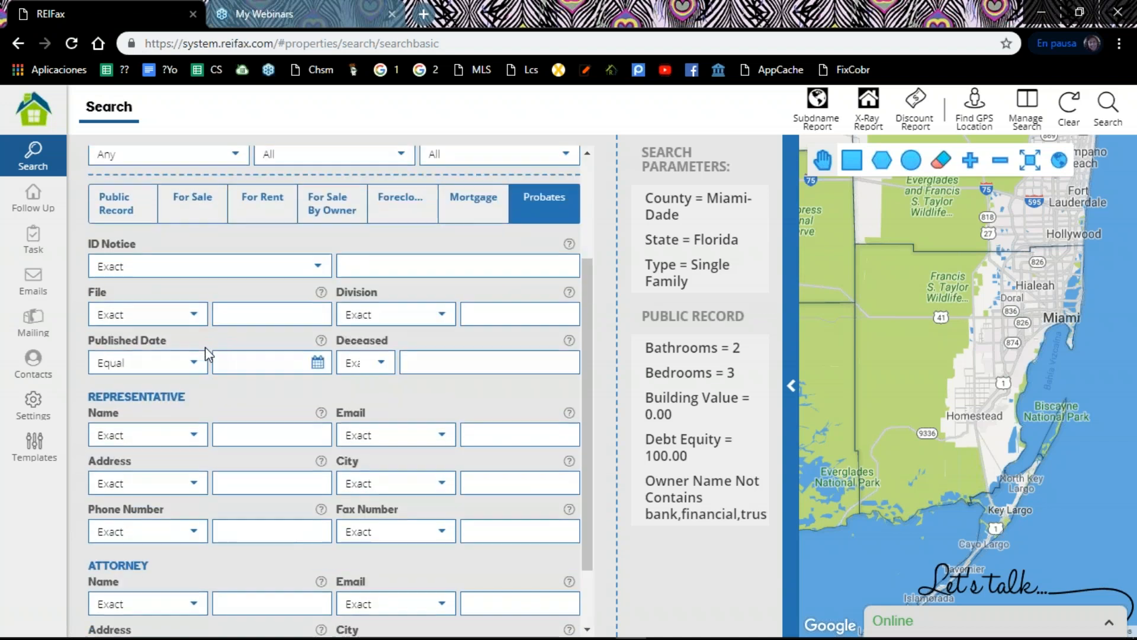
{"action": "scroll", "coordinate": [187, 320], "scroll_direction": "up", "scroll_amount": 2}
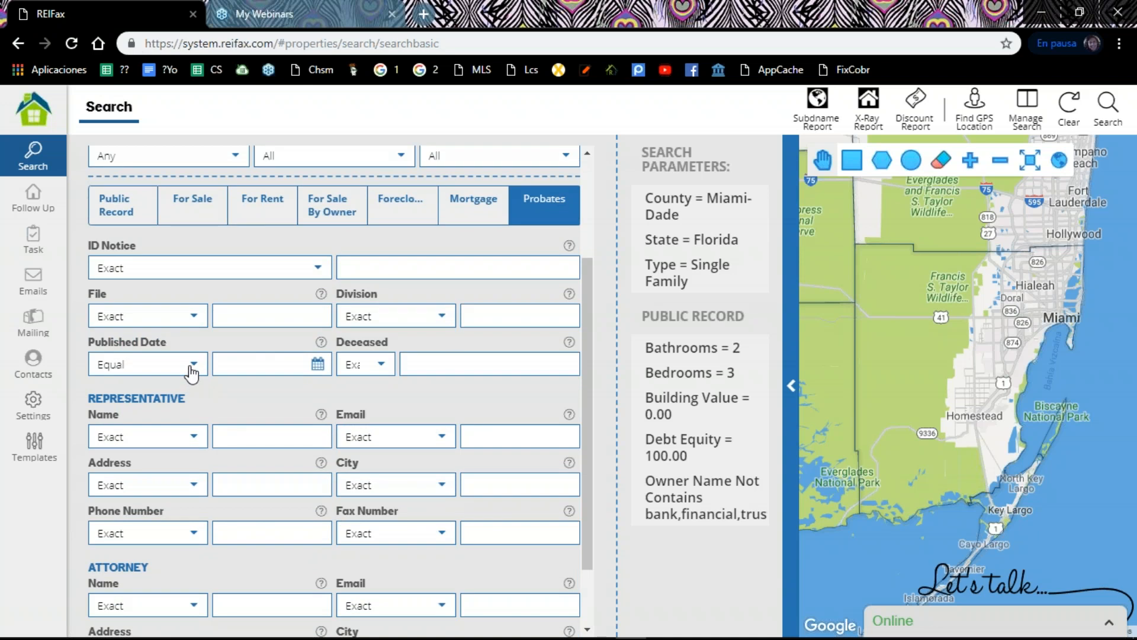
{"action": "scroll", "coordinate": [419, 327], "scroll_direction": "up", "scroll_amount": 4}
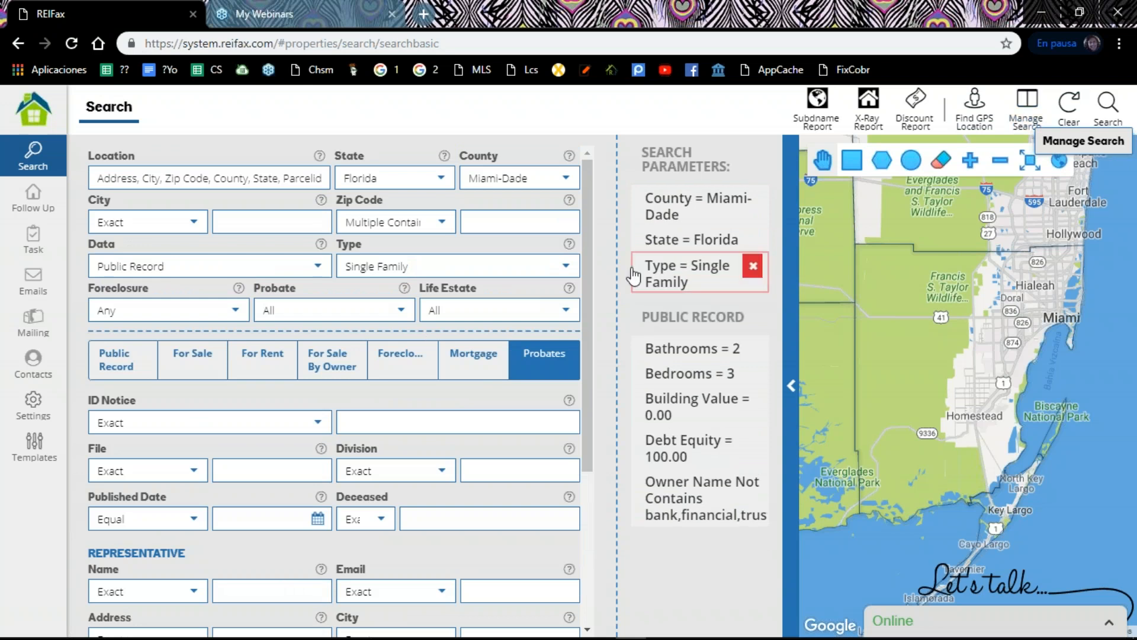
Step: Try to open Manage Search and dismiss the invalid-session notice
{"action": "left_click", "coordinate": [1028, 115]}
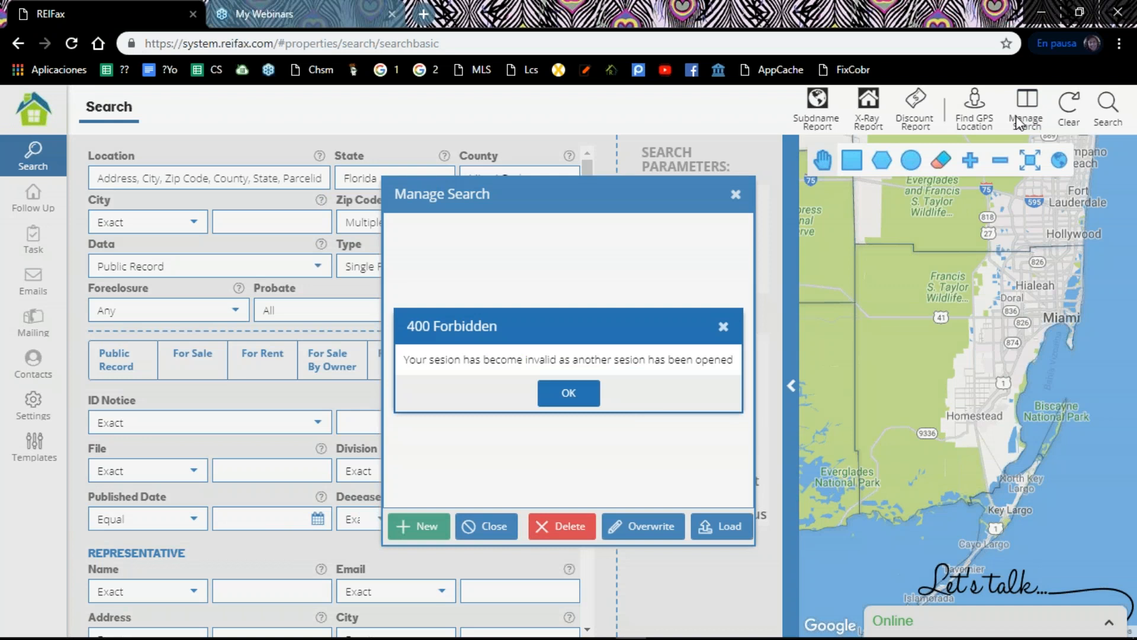
{"action": "left_click", "coordinate": [583, 403]}
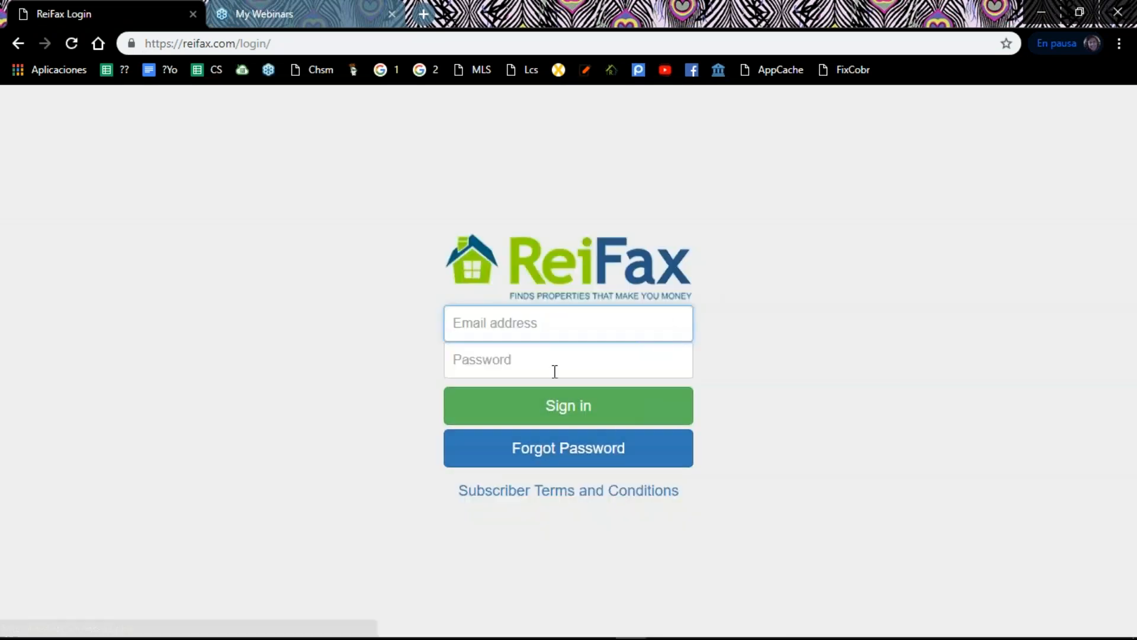
Step: Sign in again with the saved account e-mail and password, and accept trying the new version
{"action": "left_click", "coordinate": [518, 331]}
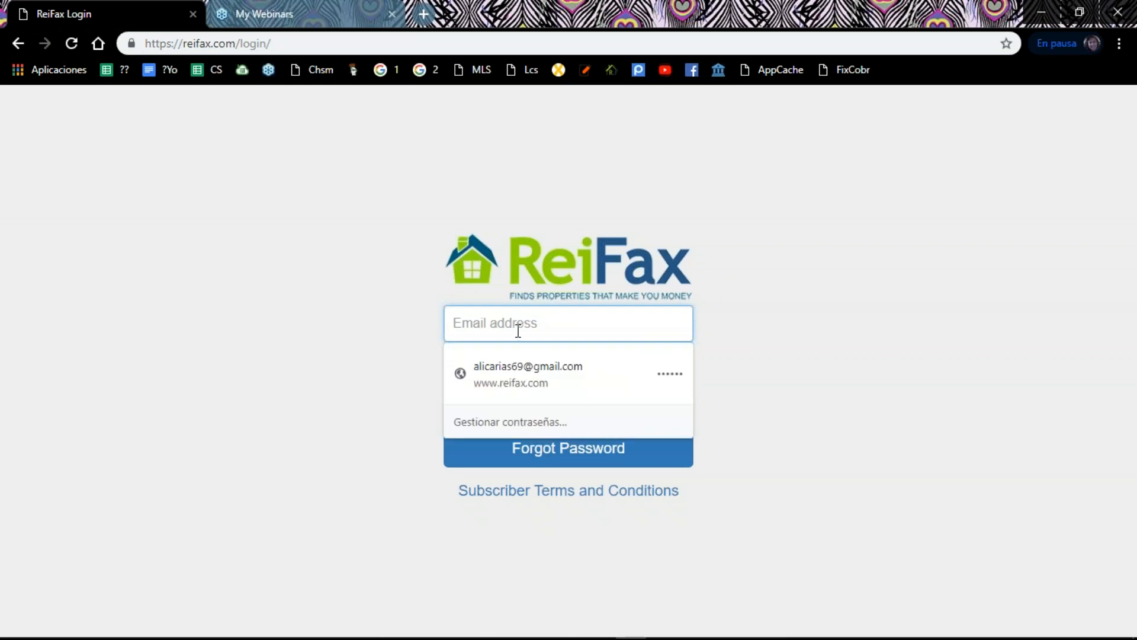
{"action": "left_click", "coordinate": [514, 366]}
{"action": "left_click", "coordinate": [514, 366]}
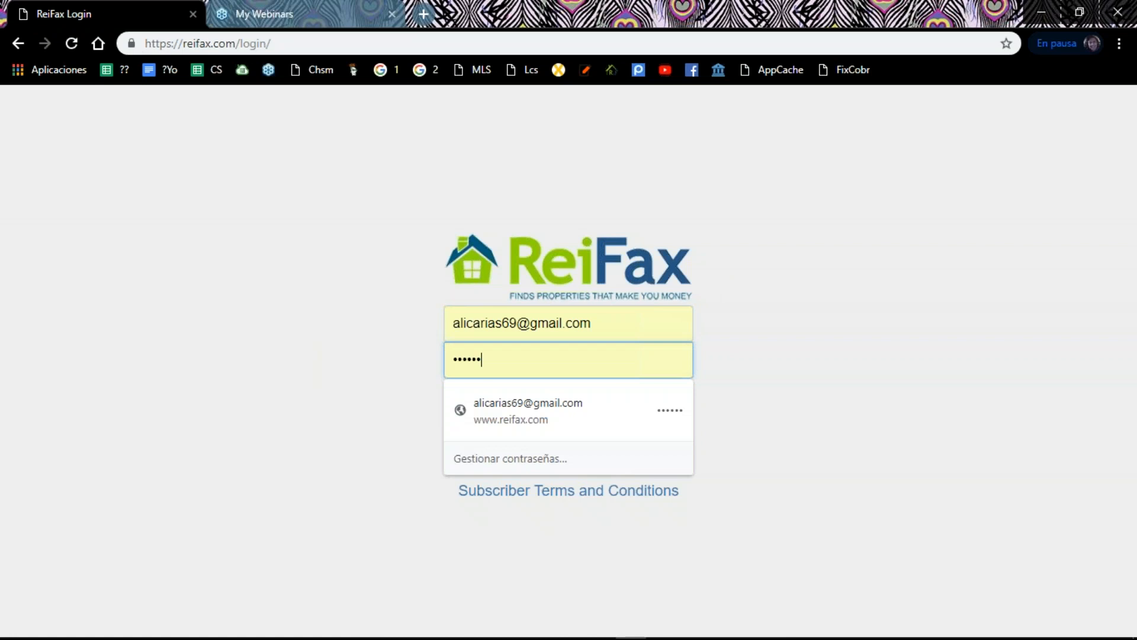
{"action": "left_click", "coordinate": [801, 472]}
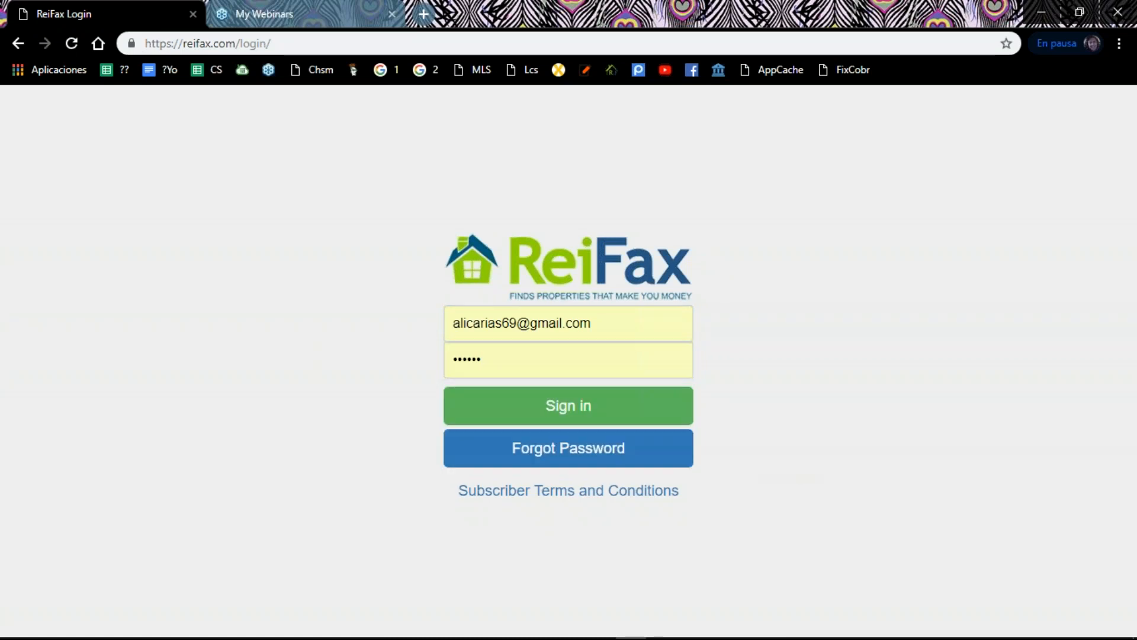
{"action": "left_click", "coordinate": [584, 408]}
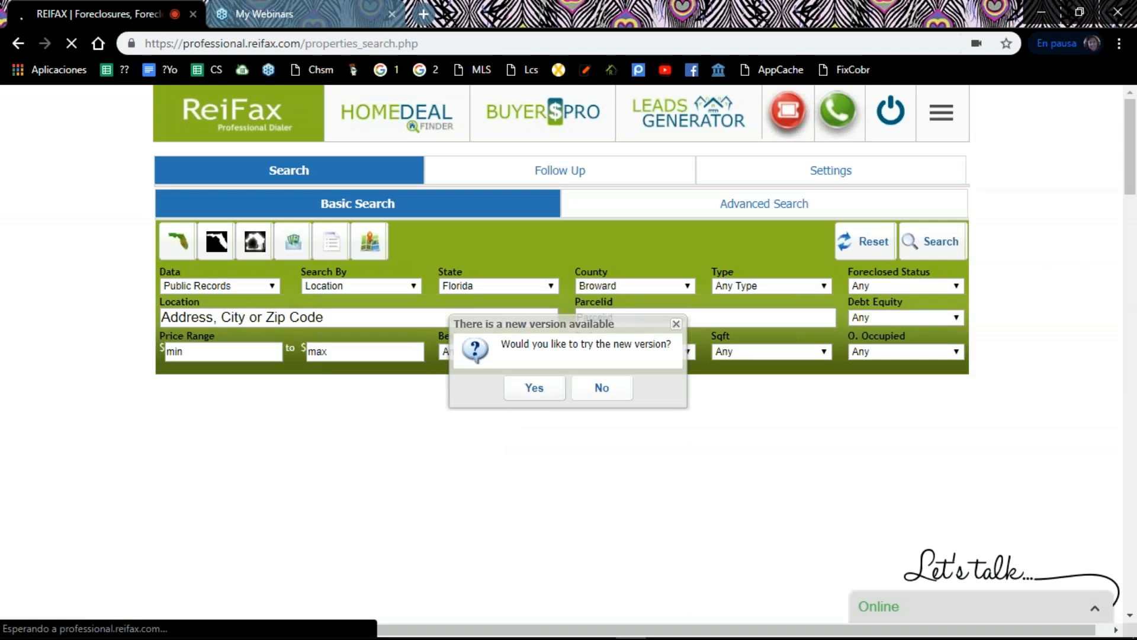
{"action": "left_click", "coordinate": [533, 388]}
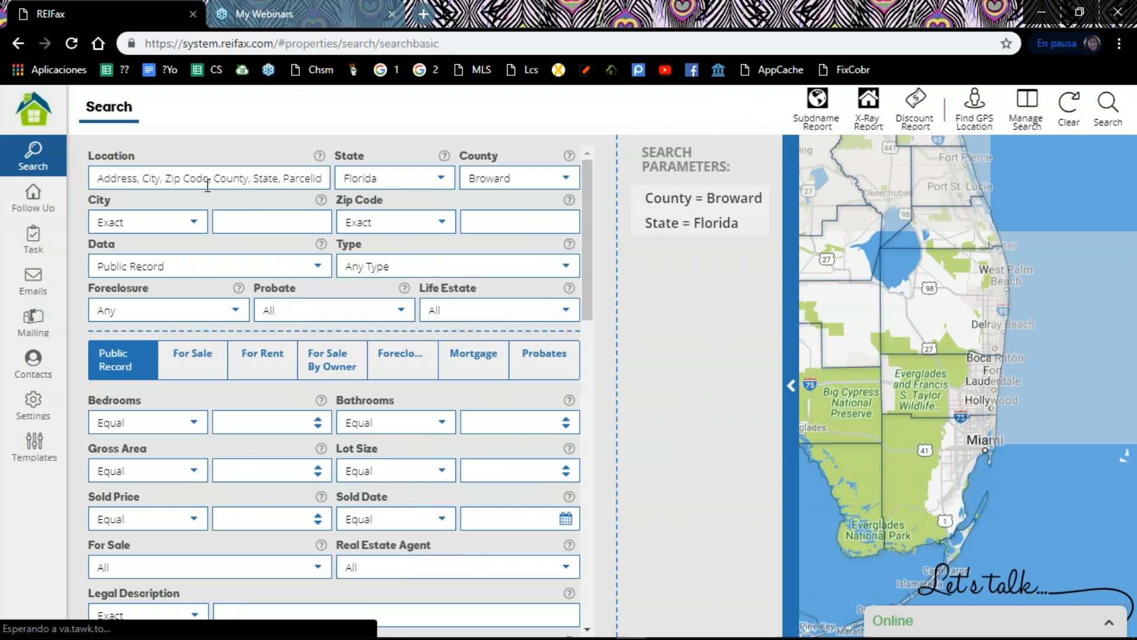
Step: Set the search county to Miami-Dade and the property type to Single Family
{"action": "left_click", "coordinate": [566, 186]}
{"action": "scroll", "coordinate": [560, 296], "scroll_direction": "down", "scroll_amount": 4}
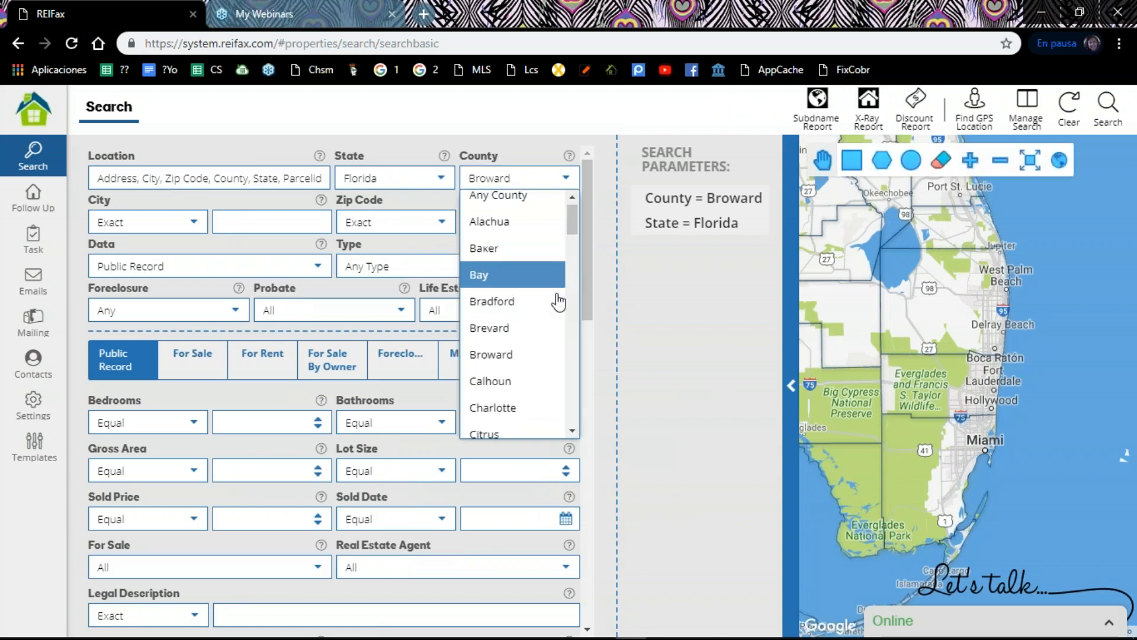
{"action": "scroll", "coordinate": [555, 307], "scroll_direction": "down", "scroll_amount": 10}
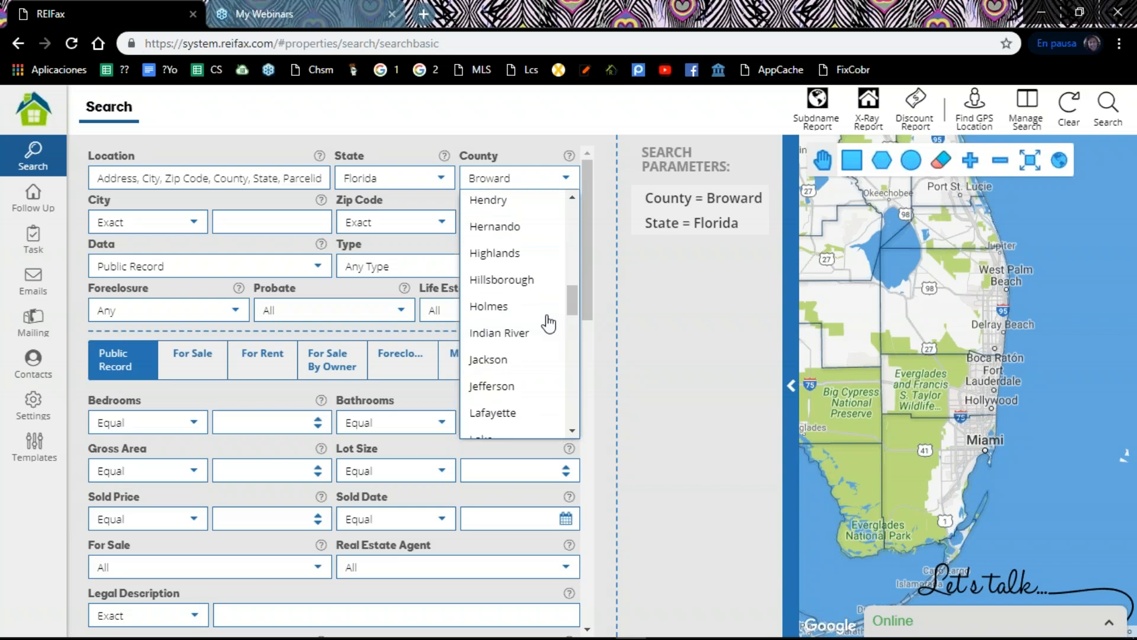
{"action": "scroll", "coordinate": [549, 323], "scroll_direction": "down", "scroll_amount": 3}
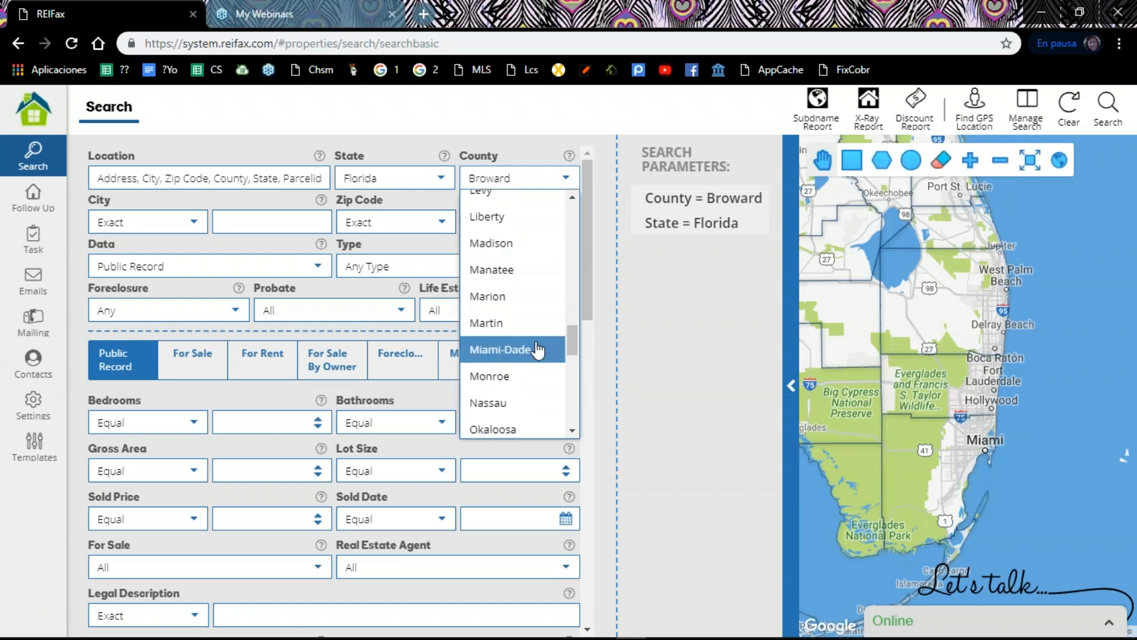
{"action": "left_click", "coordinate": [536, 350]}
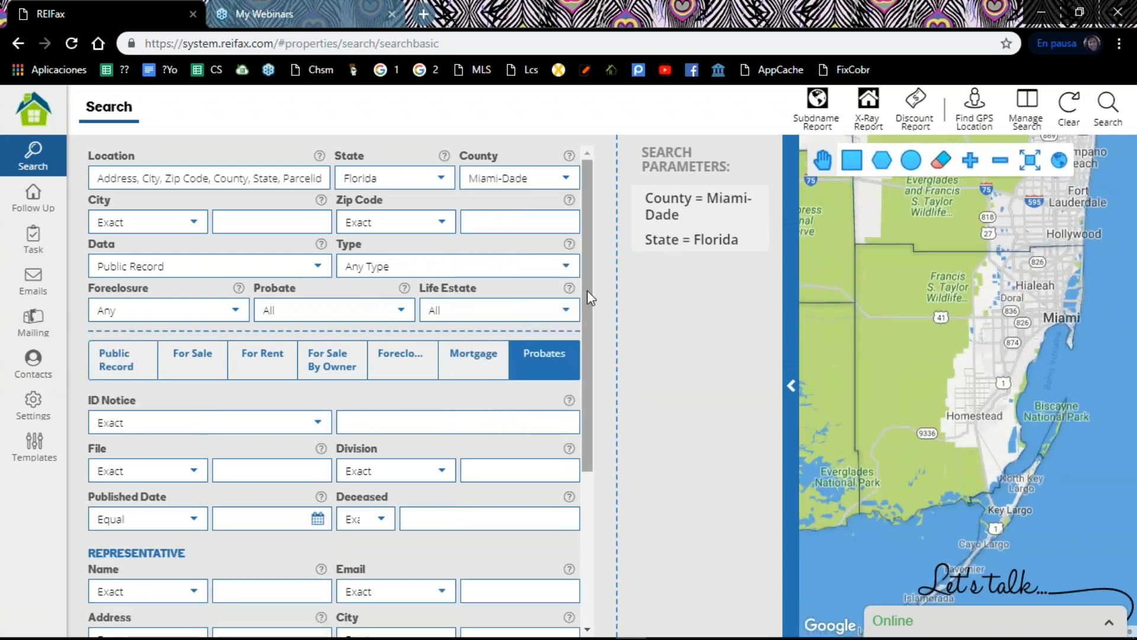
{"action": "left_click", "coordinate": [562, 272]}
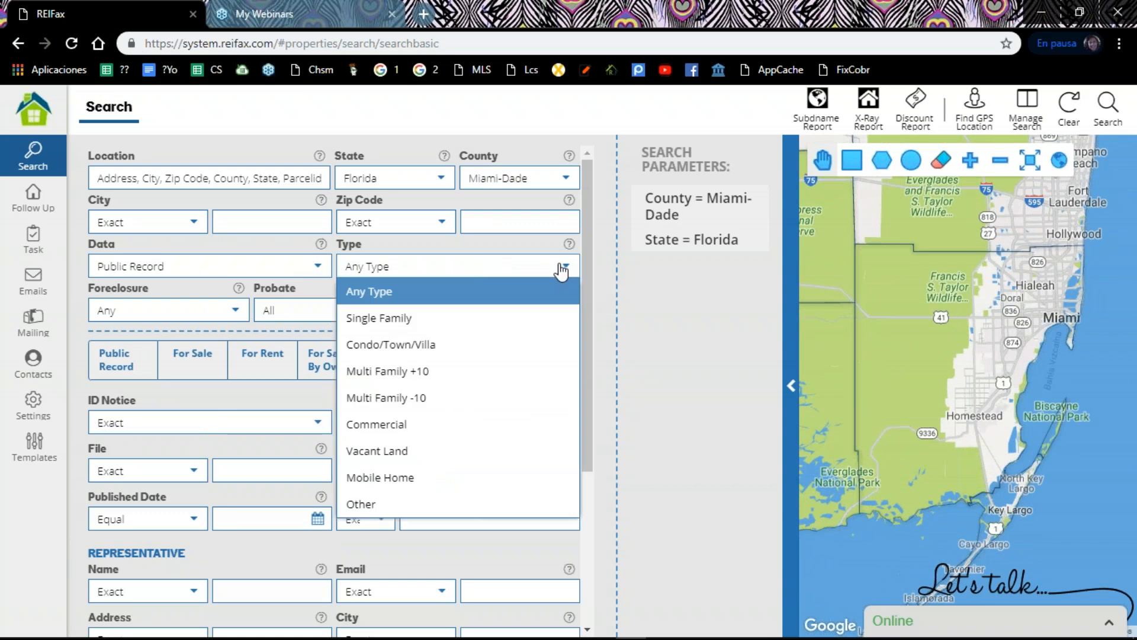
{"action": "left_click", "coordinate": [508, 317]}
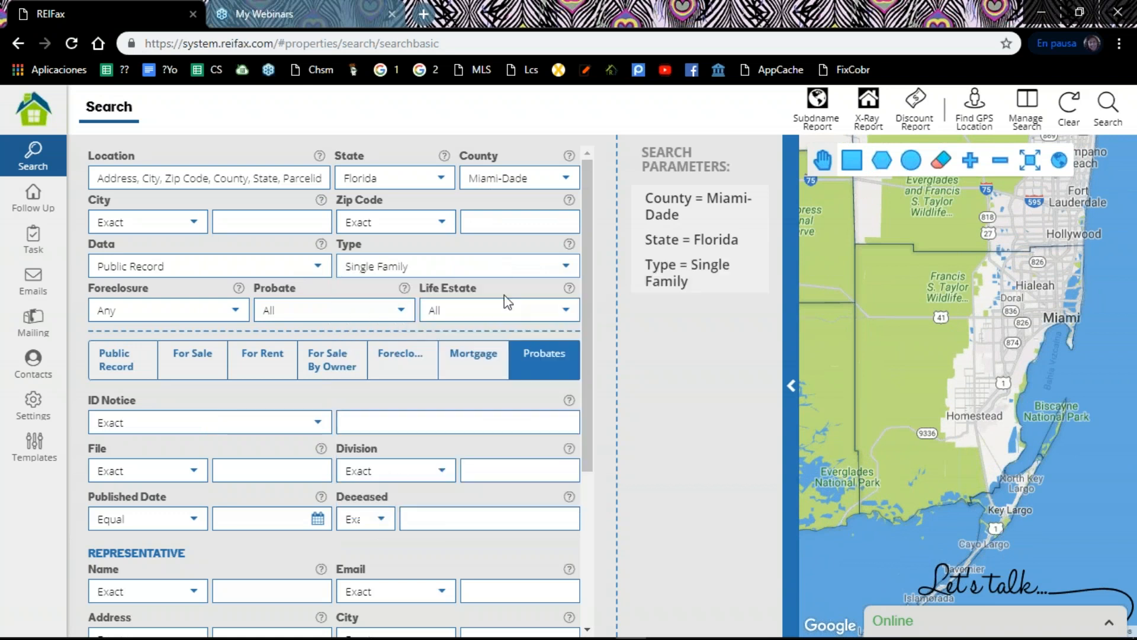
Step: In the Public Record filters, set Debt Equity equal to 100
{"action": "scroll", "coordinate": [289, 336], "scroll_direction": "down", "scroll_amount": 1}
{"action": "scroll", "coordinate": [289, 337], "scroll_direction": "down", "scroll_amount": 2}
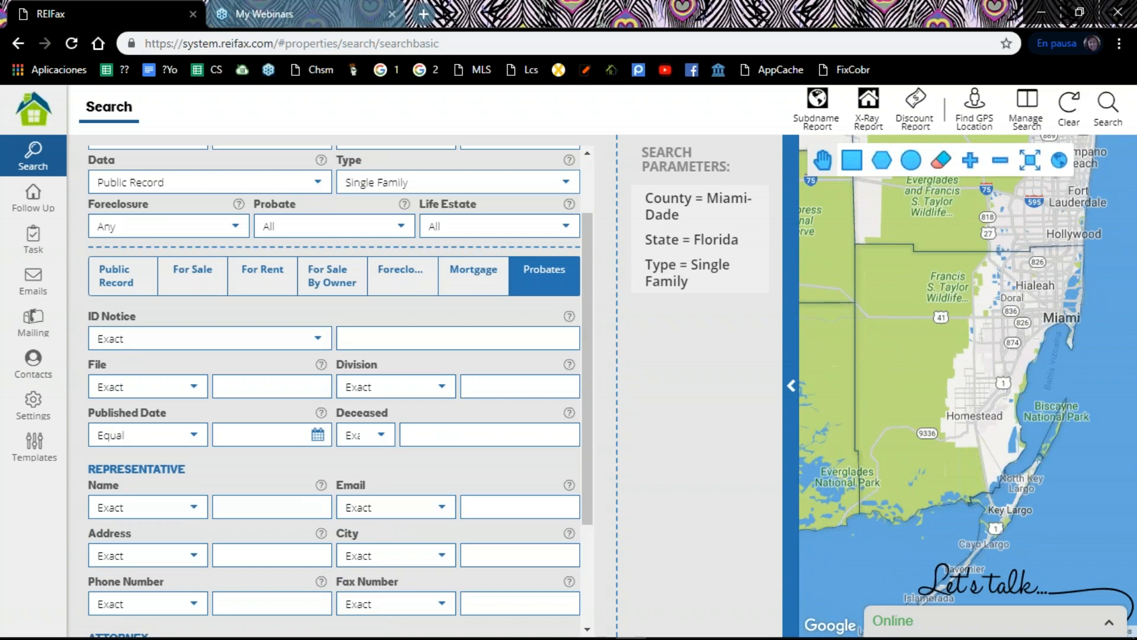
{"action": "scroll", "coordinate": [110, 363], "scroll_direction": "up", "scroll_amount": 3}
{"action": "left_click", "coordinate": [110, 362]}
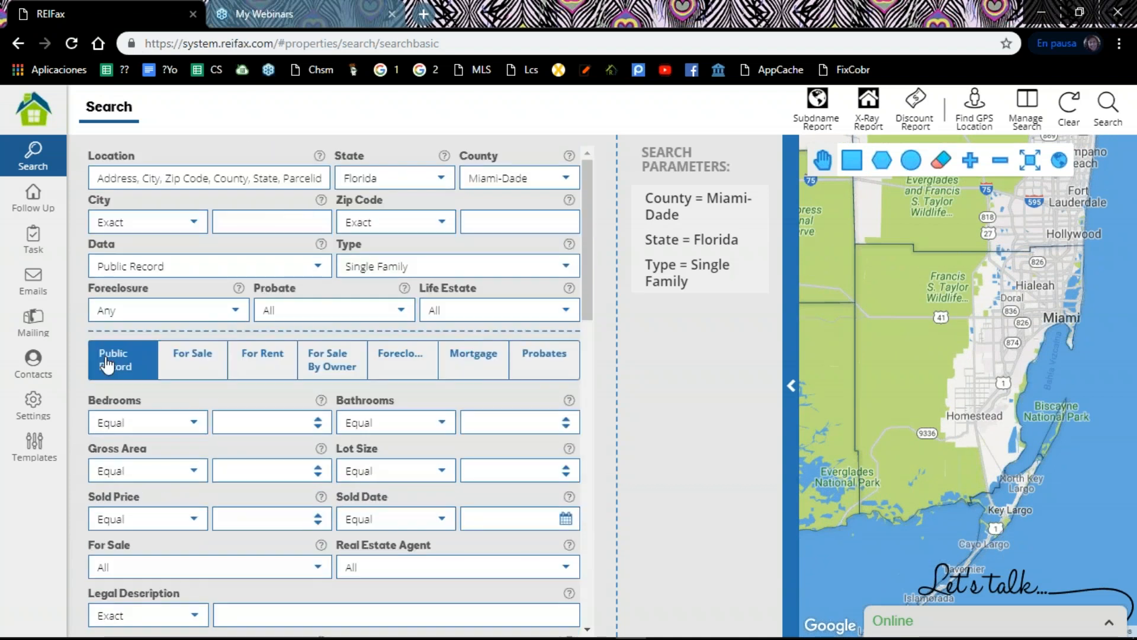
{"action": "scroll", "coordinate": [106, 364], "scroll_direction": "down", "scroll_amount": 2}
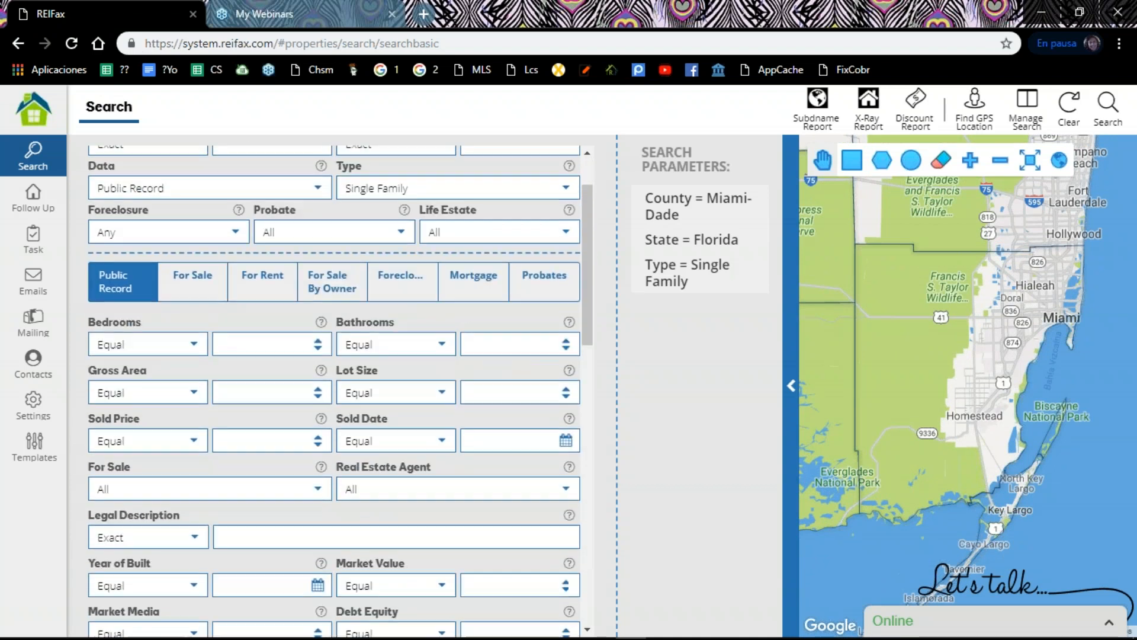
{"action": "scroll", "coordinate": [170, 278], "scroll_direction": "down", "scroll_amount": 2}
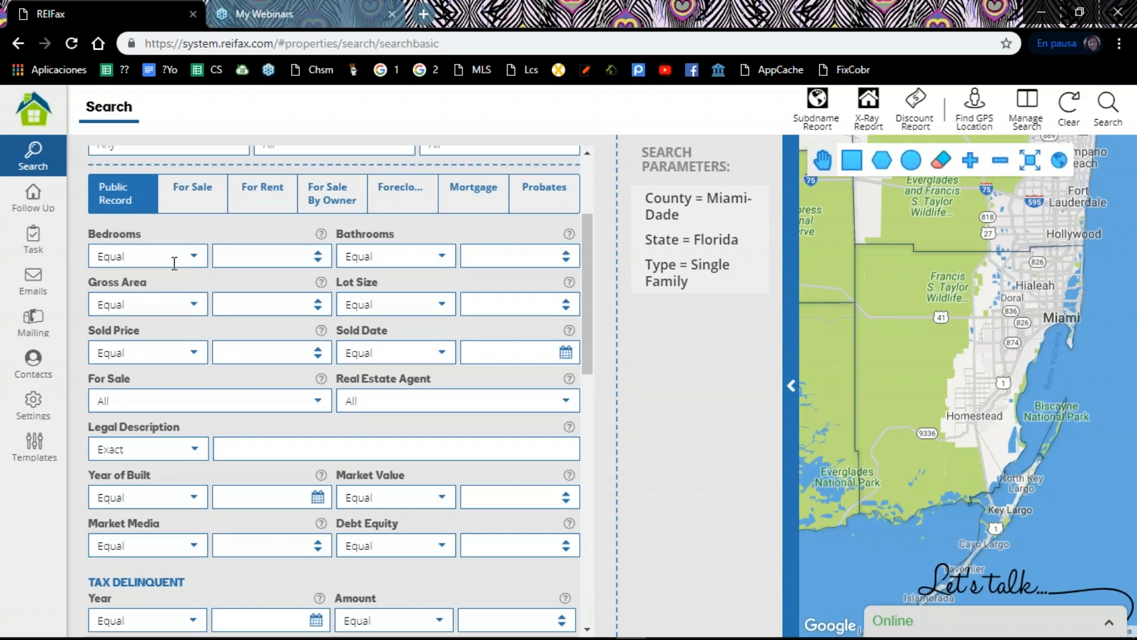
{"action": "scroll", "coordinate": [173, 288], "scroll_direction": "down", "scroll_amount": 2}
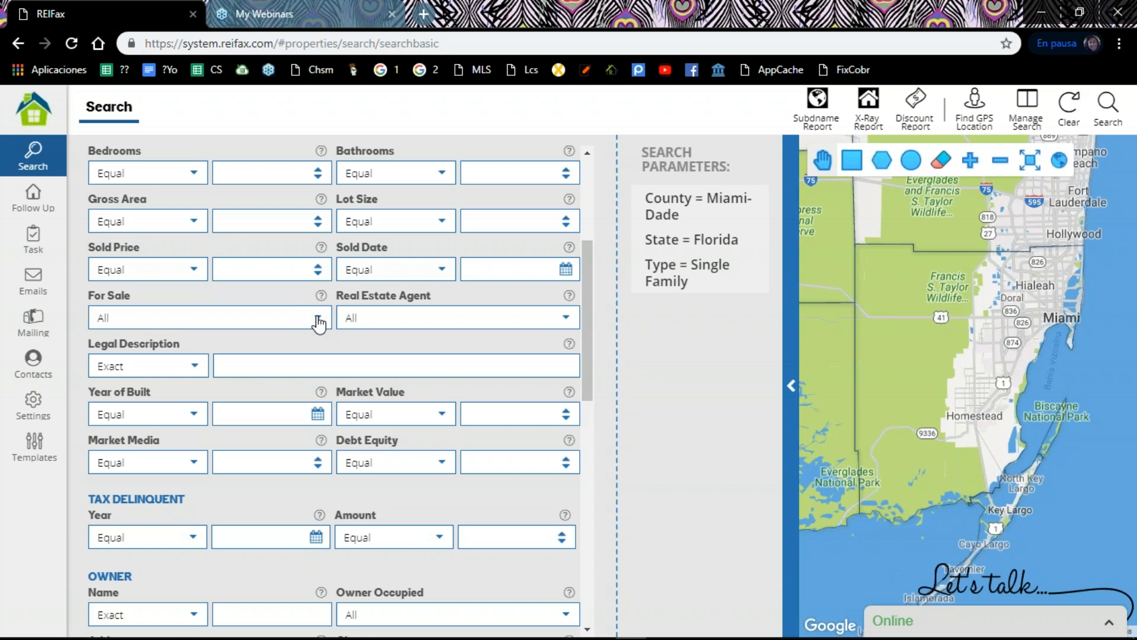
{"action": "scroll", "coordinate": [318, 322], "scroll_direction": "down", "scroll_amount": 2}
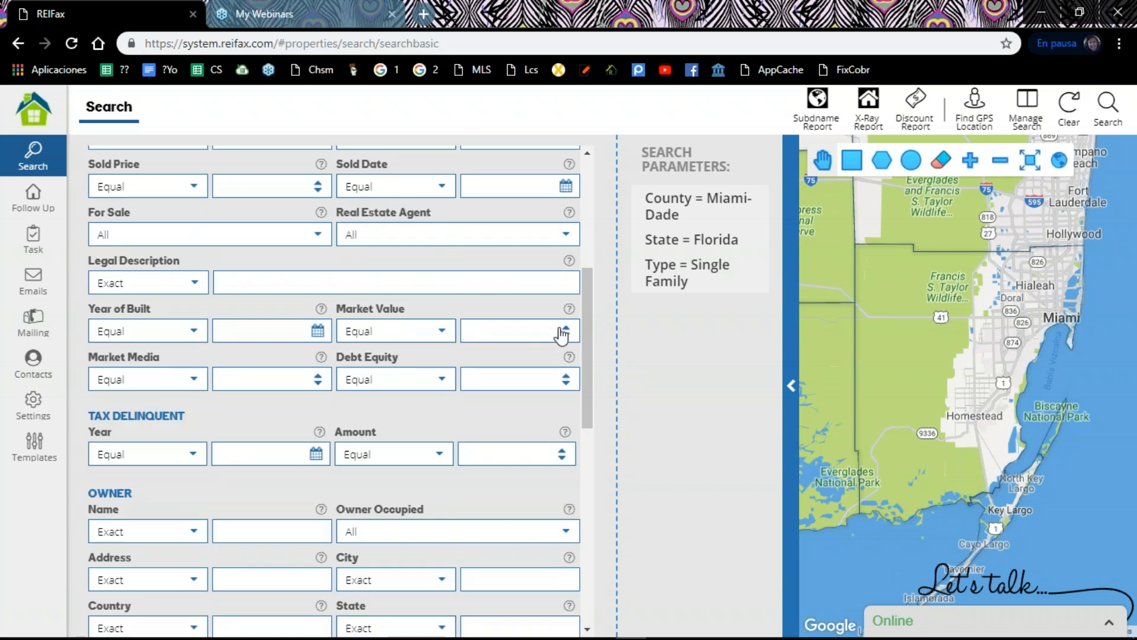
{"action": "left_click", "coordinate": [467, 375]}
{"action": "type", "text": "20"}
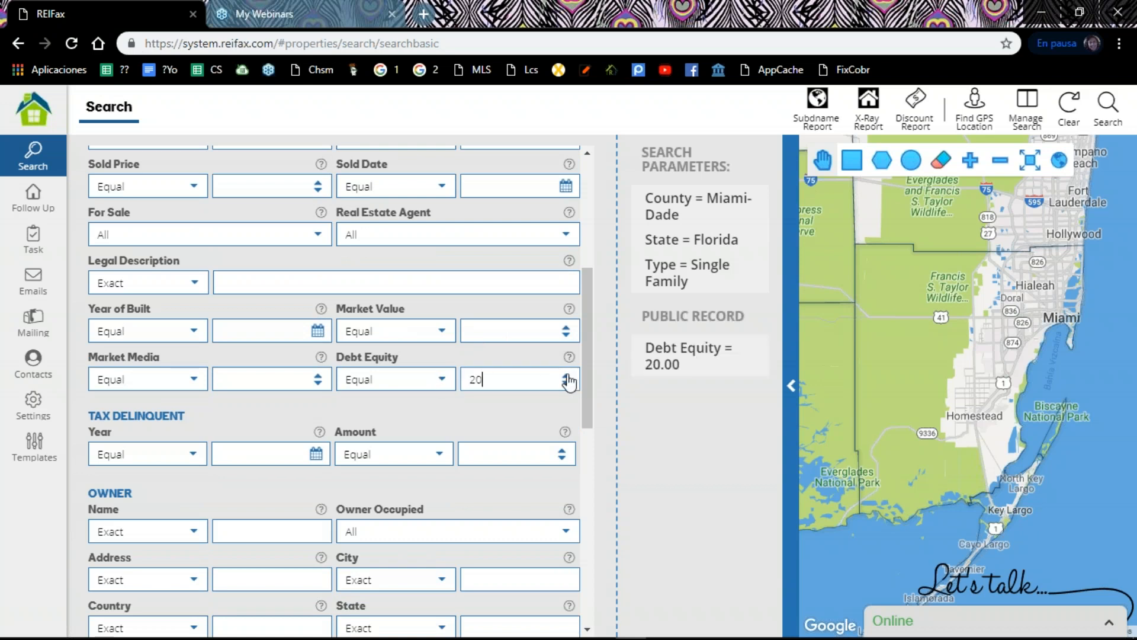
{"action": "double_click", "coordinate": [513, 373]}
{"action": "type", "text": "100"}
Step: Filter the owner name with Not Contains and the terms bank,financial,corp,trust
{"action": "scroll", "coordinate": [219, 420], "scroll_direction": "down", "scroll_amount": 3}
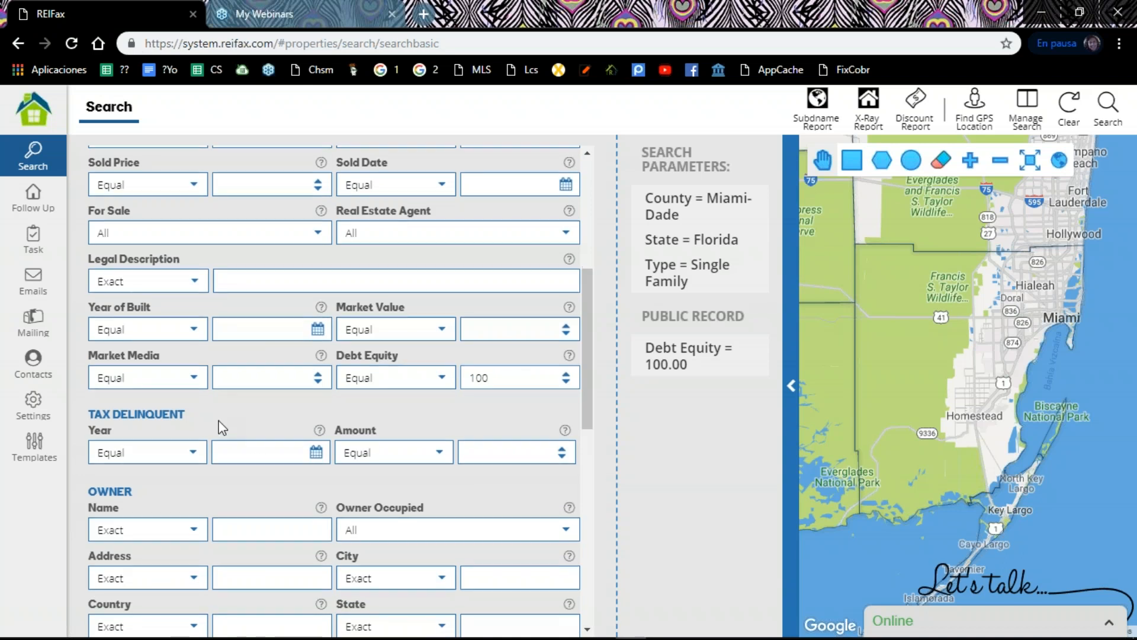
{"action": "left_click", "coordinate": [191, 365]}
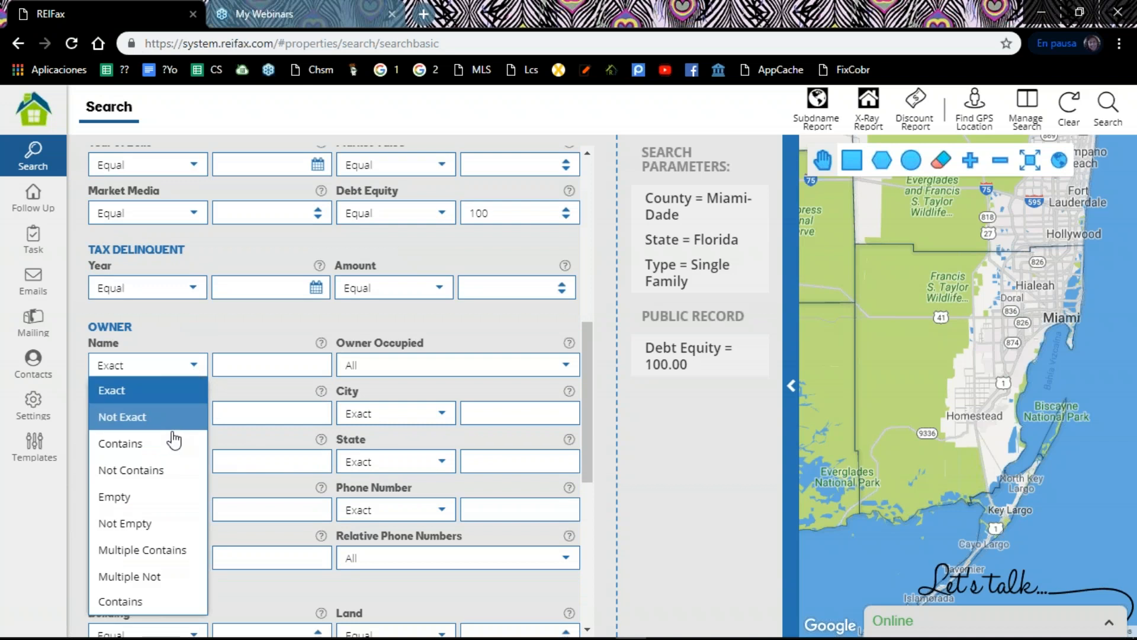
{"action": "left_click", "coordinate": [167, 470]}
{"action": "left_click", "coordinate": [234, 356]}
{"action": "type", "text": "ba"}
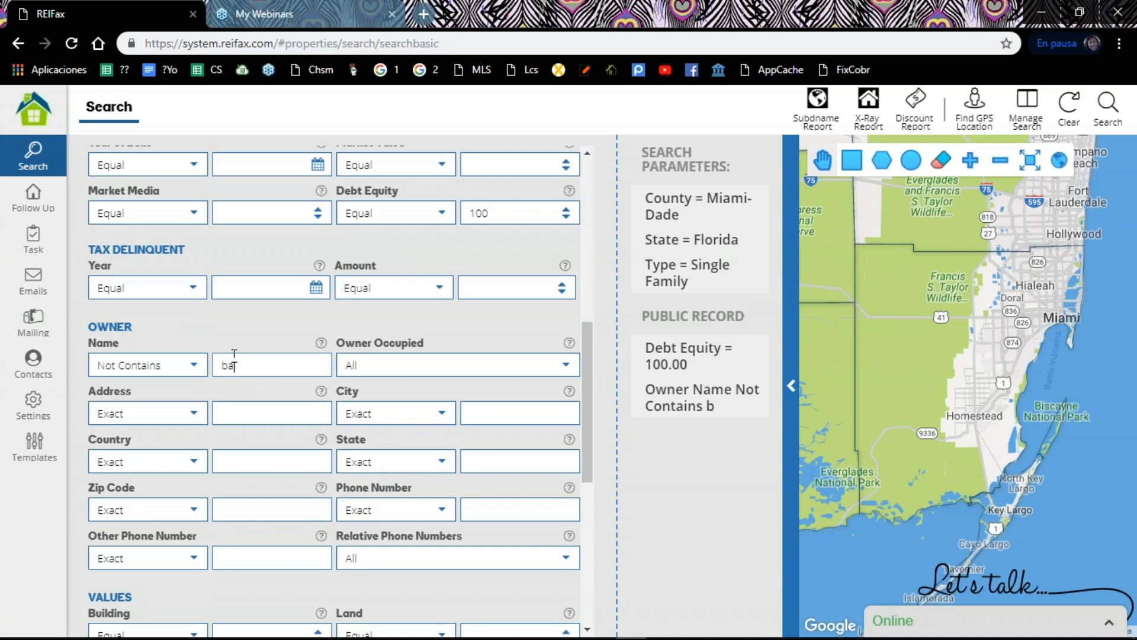
{"action": "type", "text": "nk,fiann"}
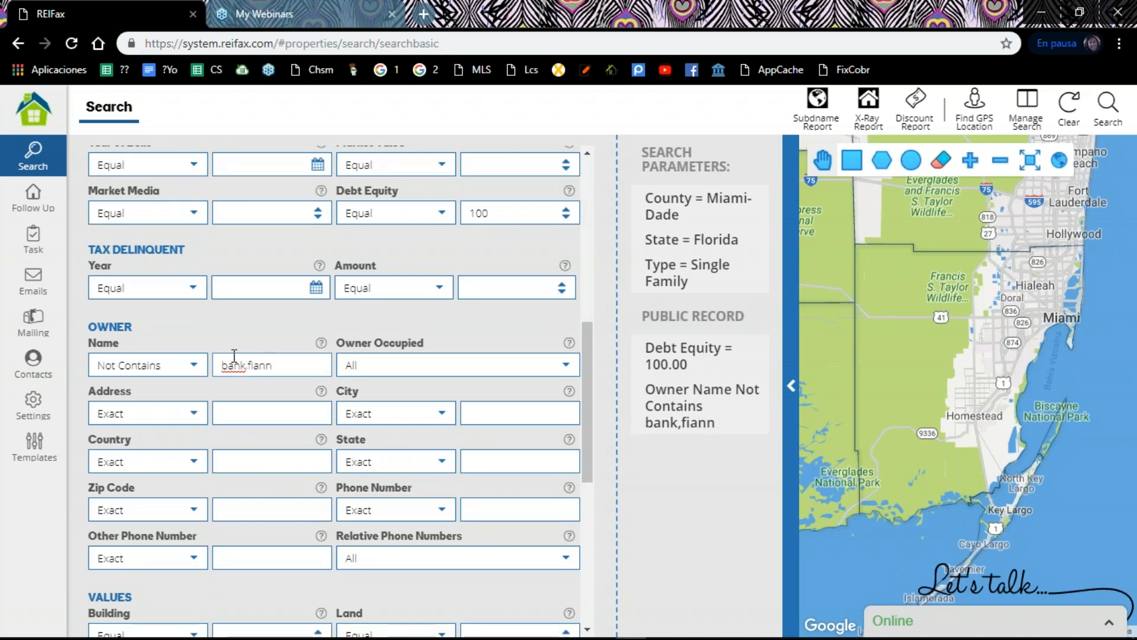
{"action": "key", "text": "BackSpace"}
{"action": "key", "text": "BackSpace"}
{"action": "key", "text": "BackSpace"}
{"action": "type", "text": "nancial"}
{"action": "key", "text": "BackSpace"}
{"action": "key", "text": "BackSpace"}
{"action": "type", "text": "ial."}
{"action": "key", "text": "BackSpace"}
{"action": "type", "text": ",co"}
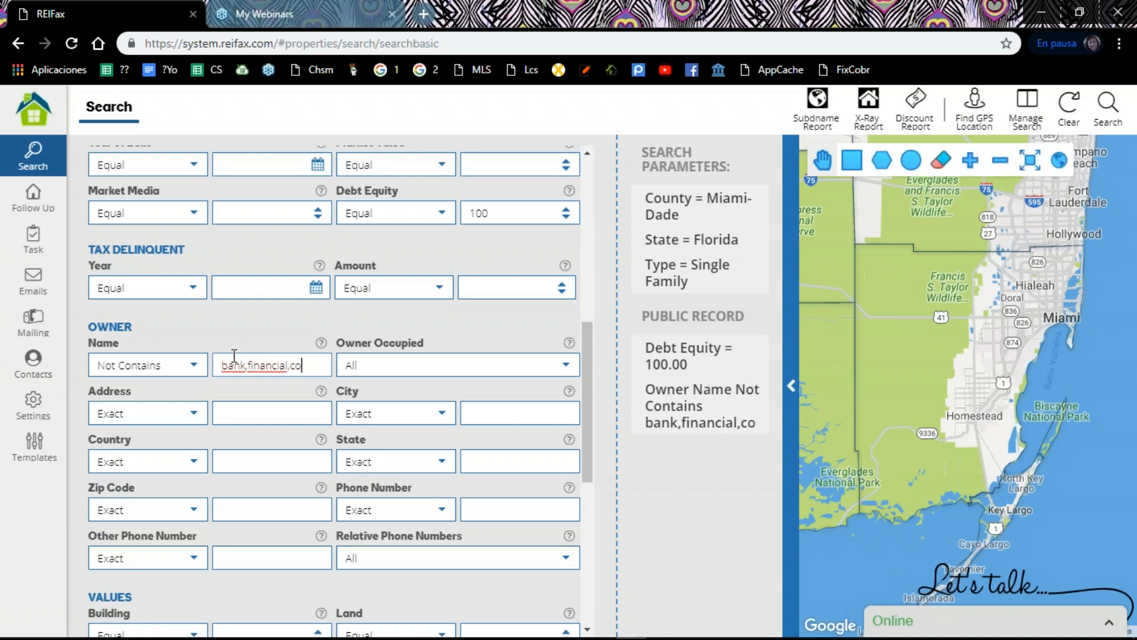
{"action": "type", "text": "rp,trust"}
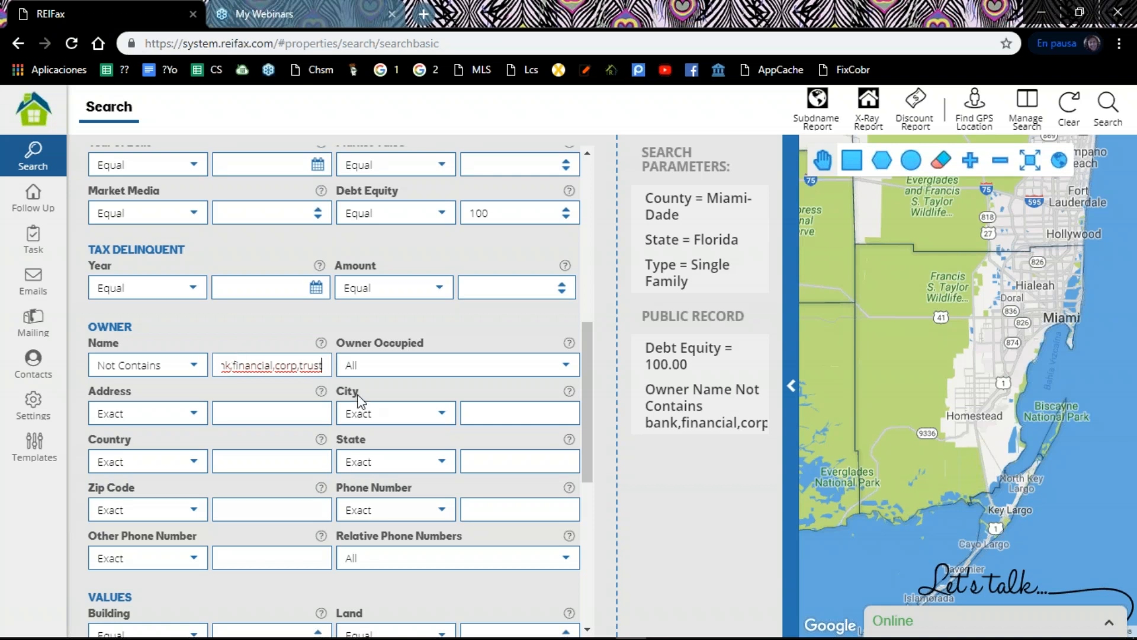
Step: Set the For Sale filter in the Public Record set to Yes and review the chosen filters
{"action": "scroll", "coordinate": [355, 401], "scroll_direction": "down", "scroll_amount": 3}
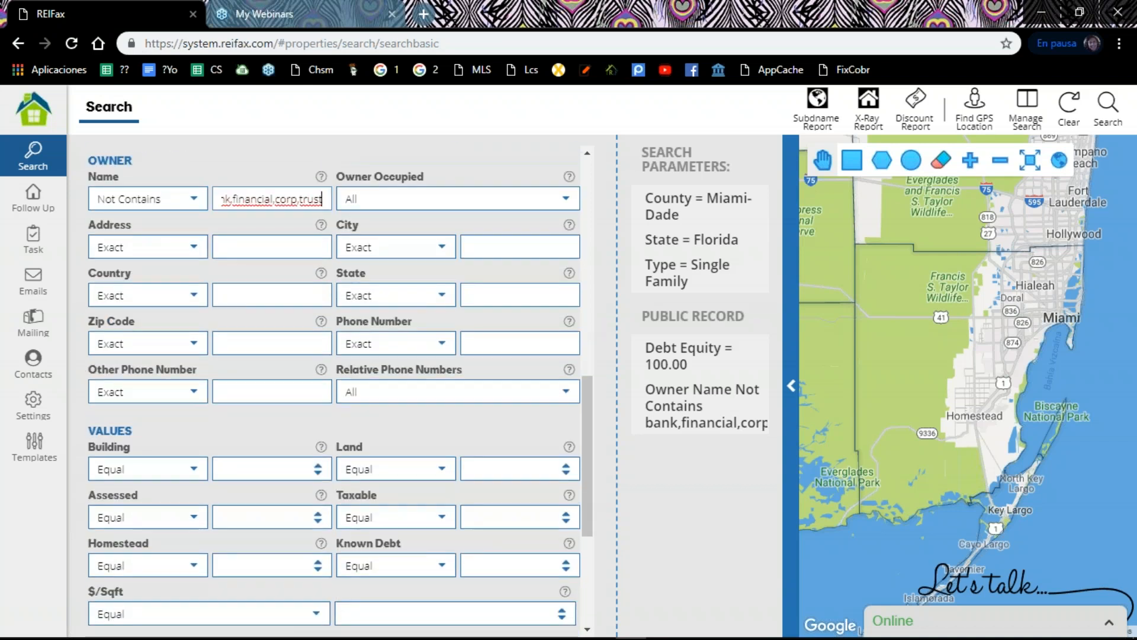
{"action": "scroll", "coordinate": [356, 394], "scroll_direction": "down", "scroll_amount": 1}
{"action": "scroll", "coordinate": [359, 406], "scroll_direction": "up", "scroll_amount": 1}
{"action": "scroll", "coordinate": [360, 407], "scroll_direction": "up", "scroll_amount": 6}
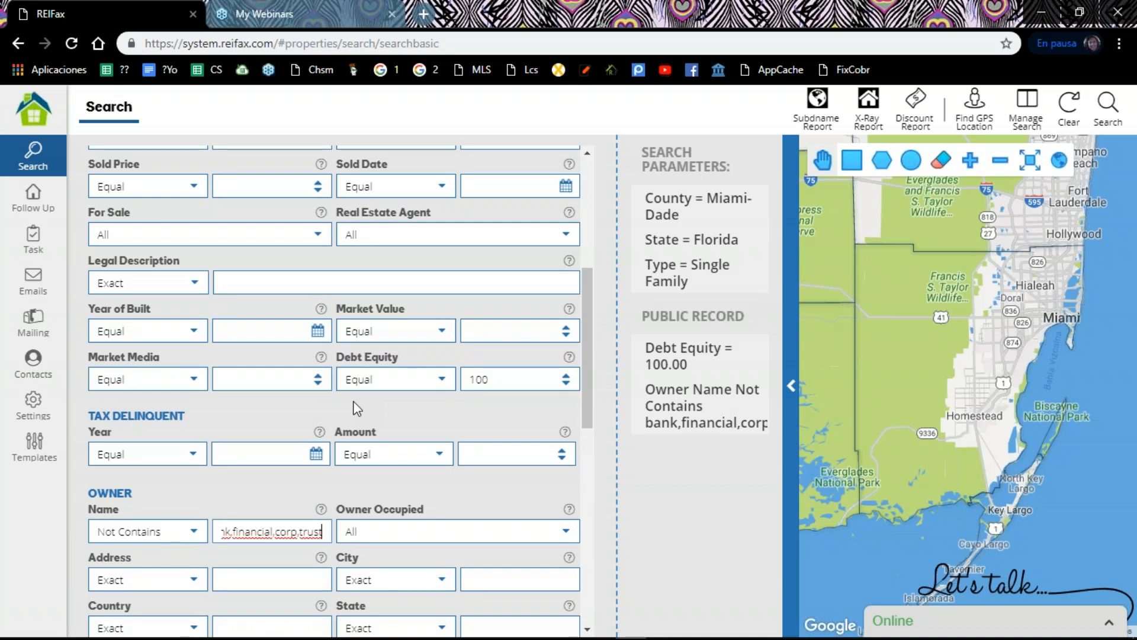
{"action": "scroll", "coordinate": [331, 411], "scroll_direction": "up", "scroll_amount": 2}
{"action": "left_click", "coordinate": [315, 319]}
{"action": "left_click", "coordinate": [220, 370]}
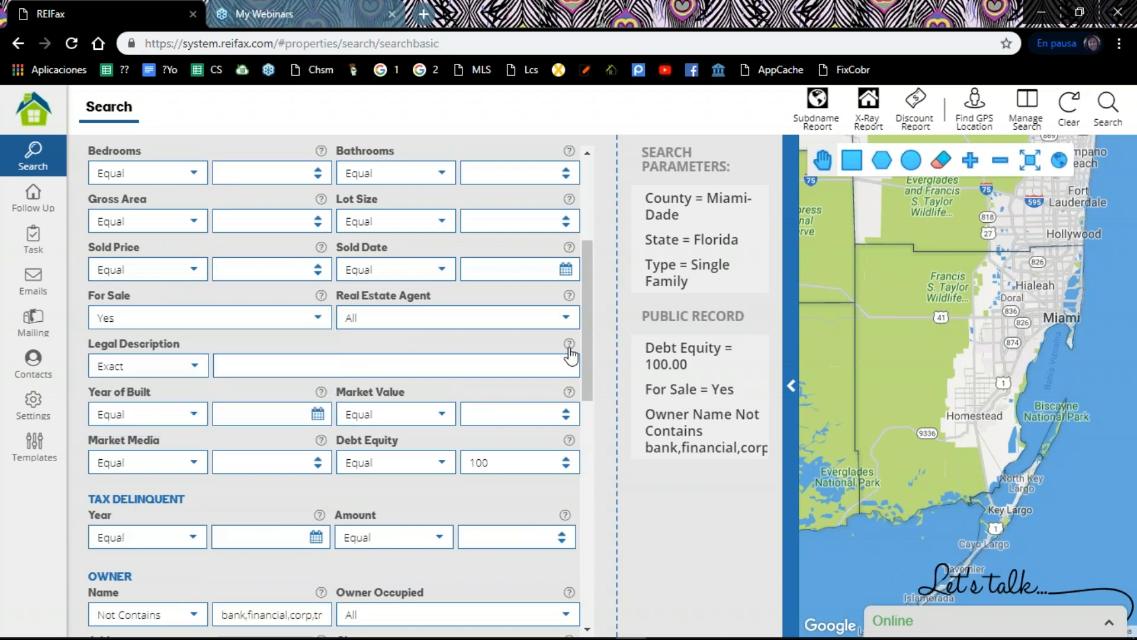
{"action": "scroll", "coordinate": [140, 190], "scroll_direction": "up", "scroll_amount": 5}
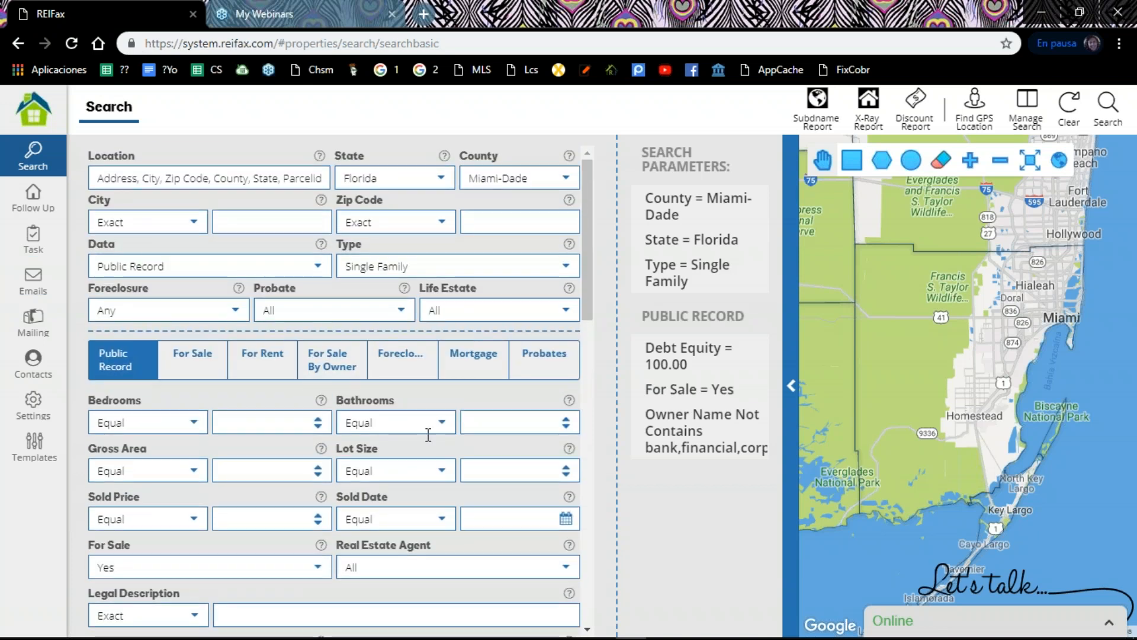
{"action": "scroll", "coordinate": [440, 465], "scroll_direction": "down", "scroll_amount": 5}
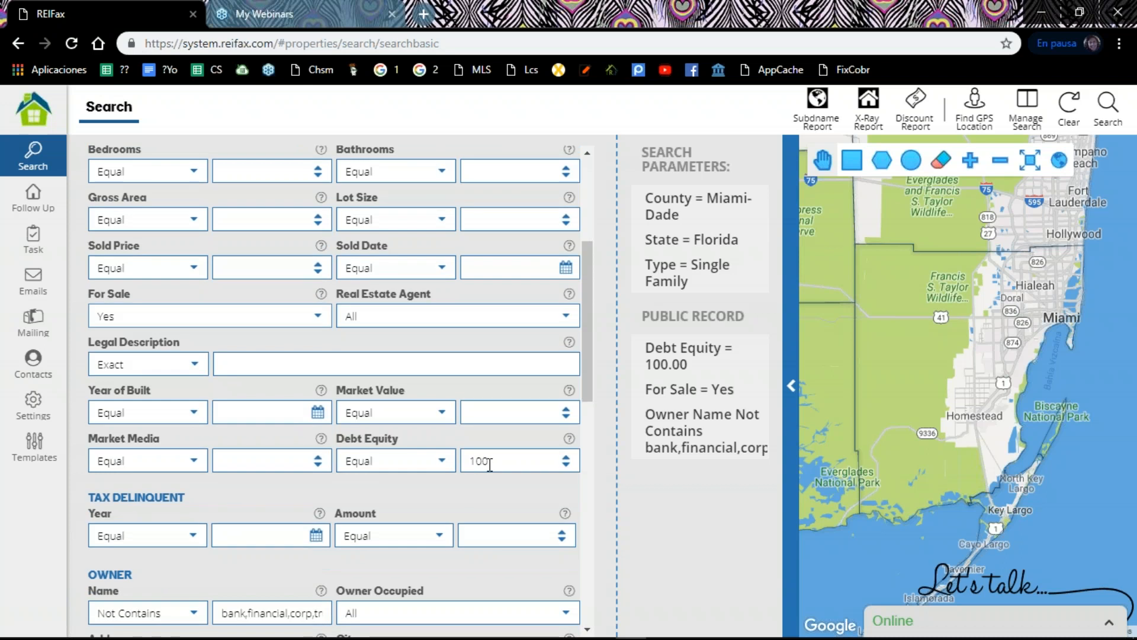
{"action": "scroll", "coordinate": [490, 463], "scroll_direction": "down", "scroll_amount": 7}
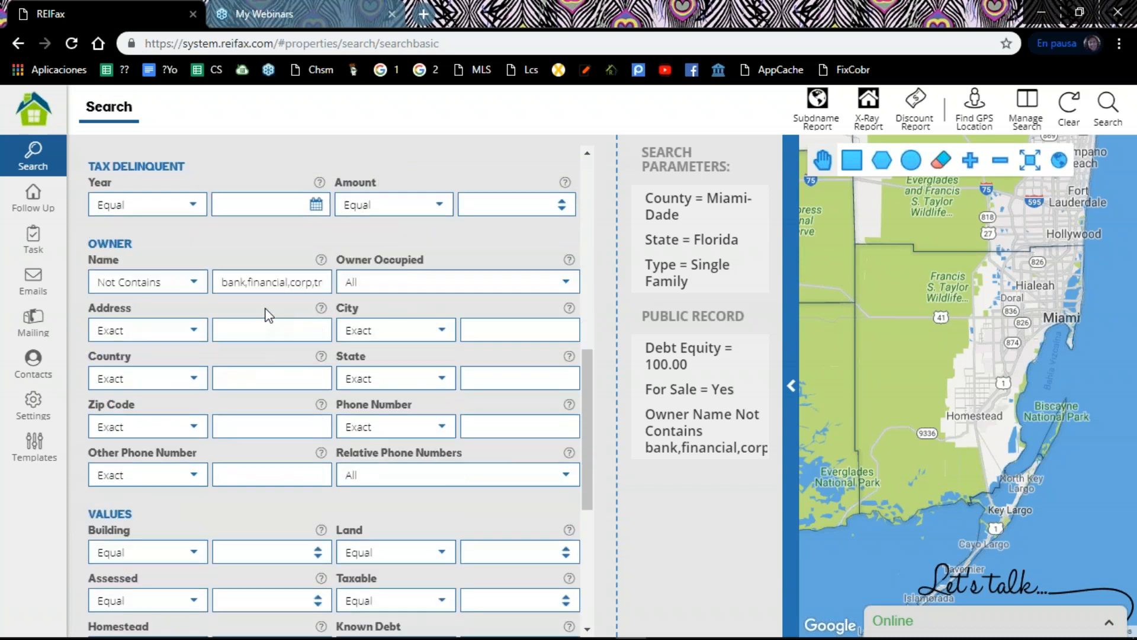
{"action": "scroll", "coordinate": [264, 312], "scroll_direction": "up", "scroll_amount": 12}
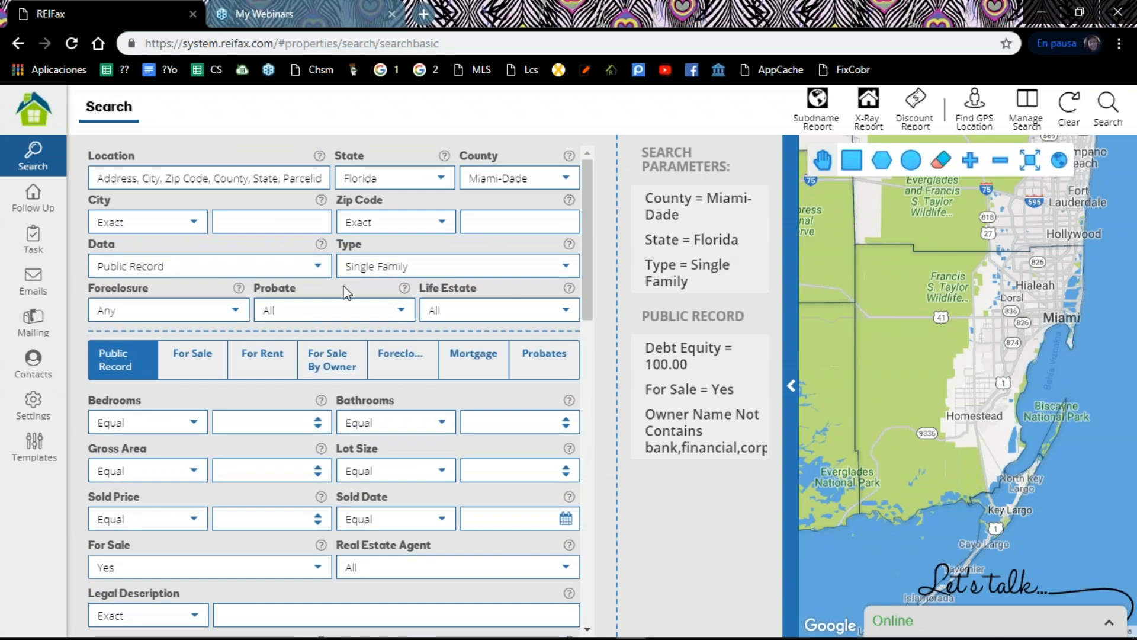
Step: Open Manage Search and examine the list of saved condo, multi-family and single-family searches
{"action": "left_click", "coordinate": [1028, 111]}
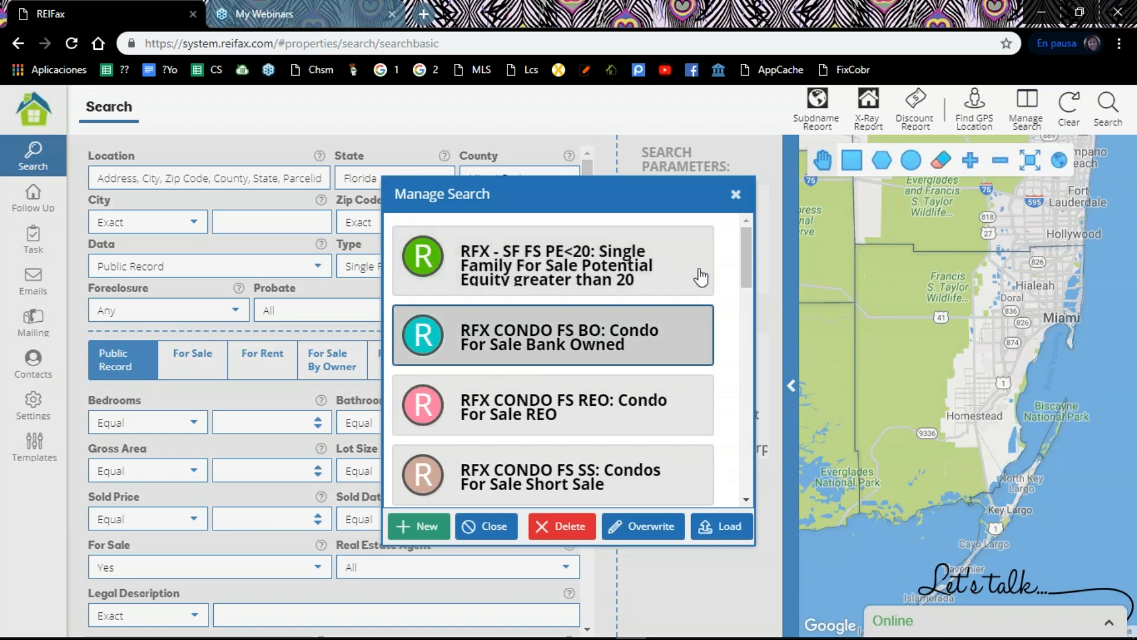
{"action": "left_click_drag", "start_coordinate": [748, 265], "coordinate": [741, 294]}
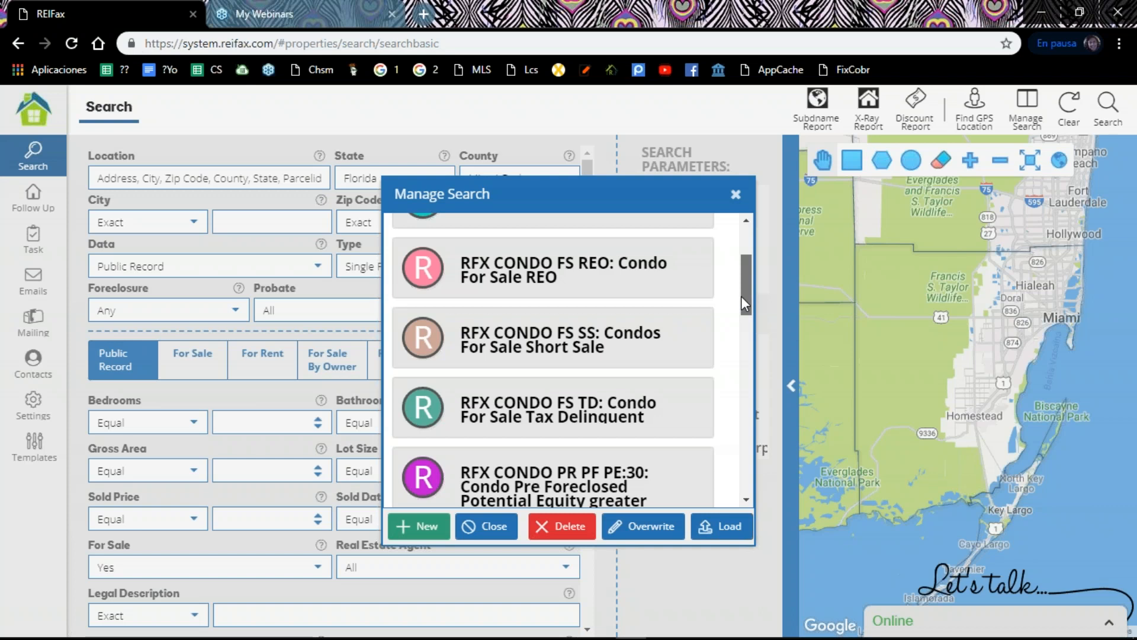
{"action": "left_click_drag", "start_coordinate": [741, 296], "coordinate": [743, 400]}
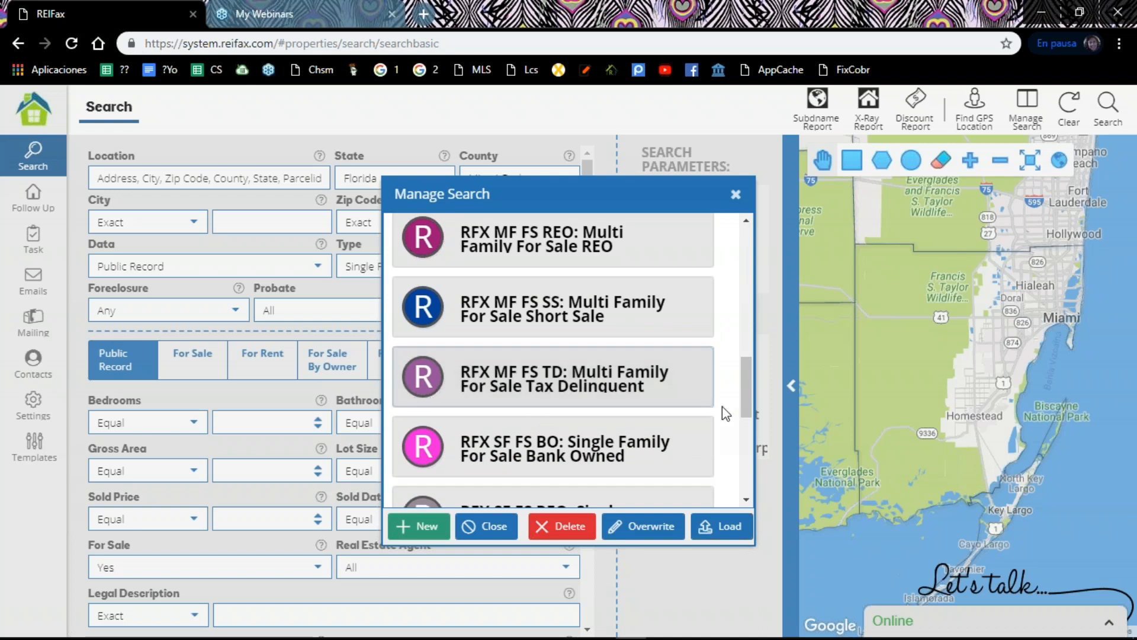
{"action": "left_click_drag", "start_coordinate": [745, 406], "coordinate": [745, 425]}
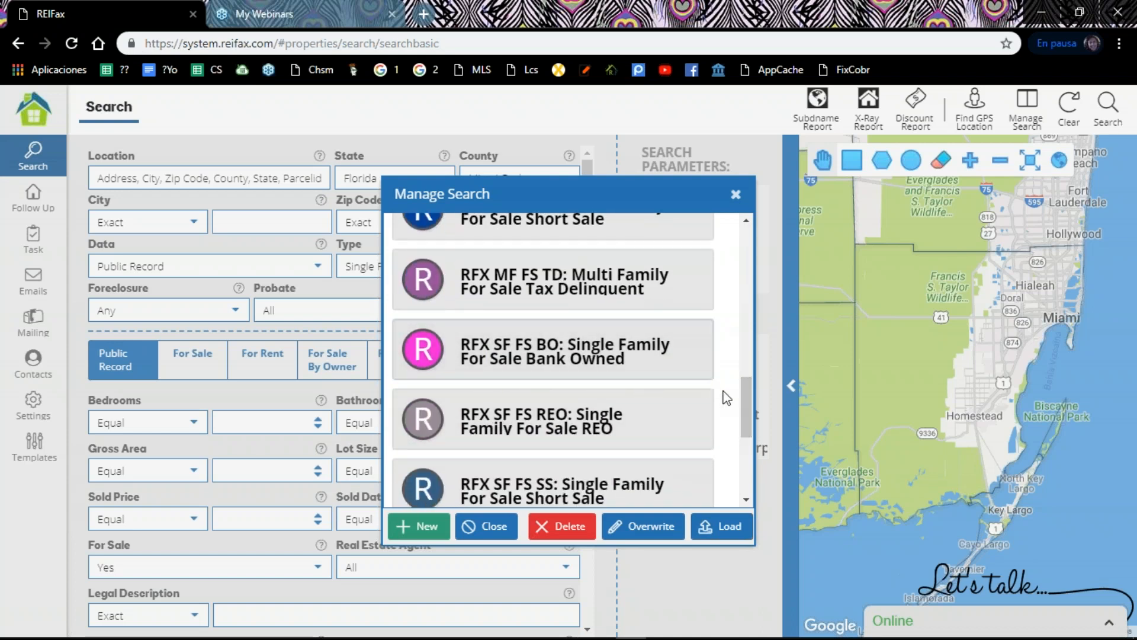
{"action": "left_click_drag", "start_coordinate": [745, 399], "coordinate": [741, 427]}
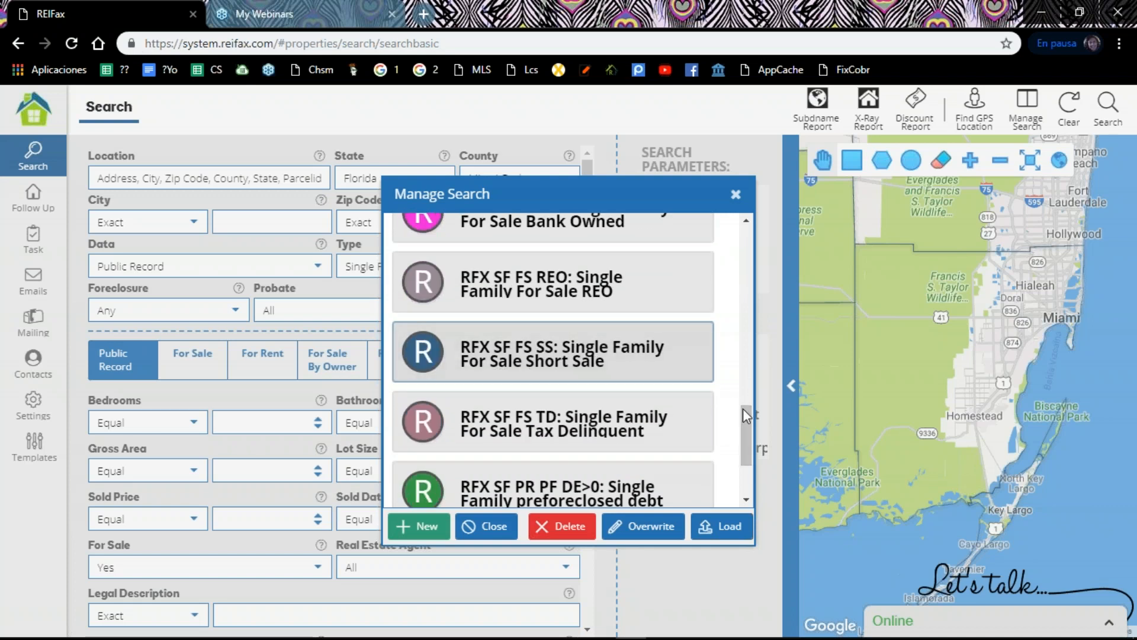
{"action": "left_click_drag", "start_coordinate": [743, 407], "coordinate": [745, 356]}
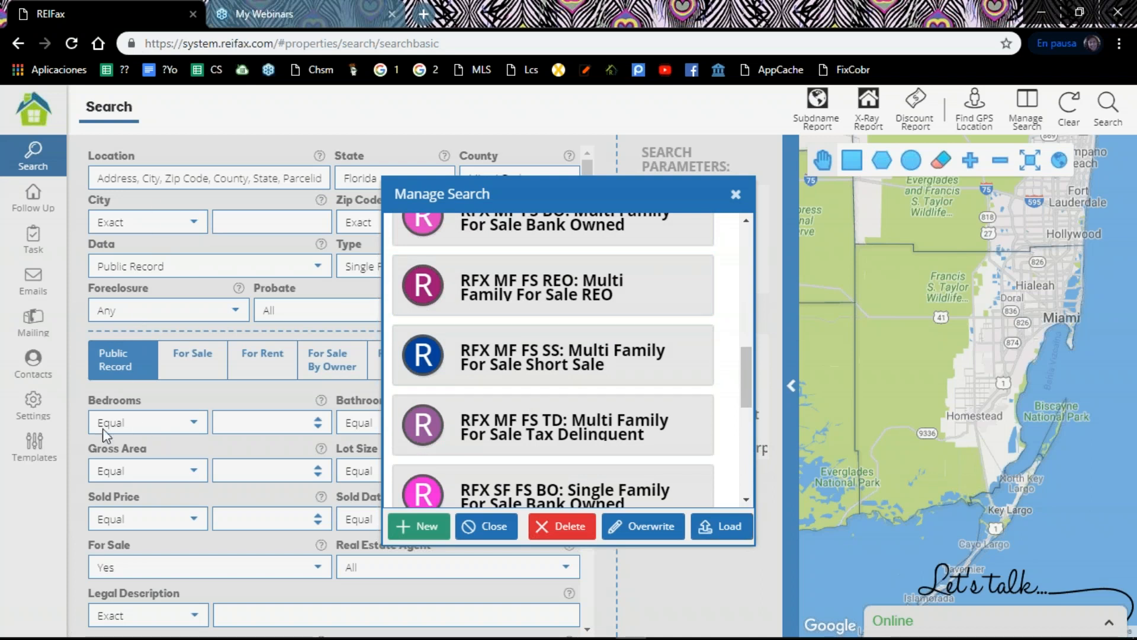
Step: Start a new saved search in Manage Search and name it "Single Fam, for sale"
{"action": "left_click", "coordinate": [427, 527]}
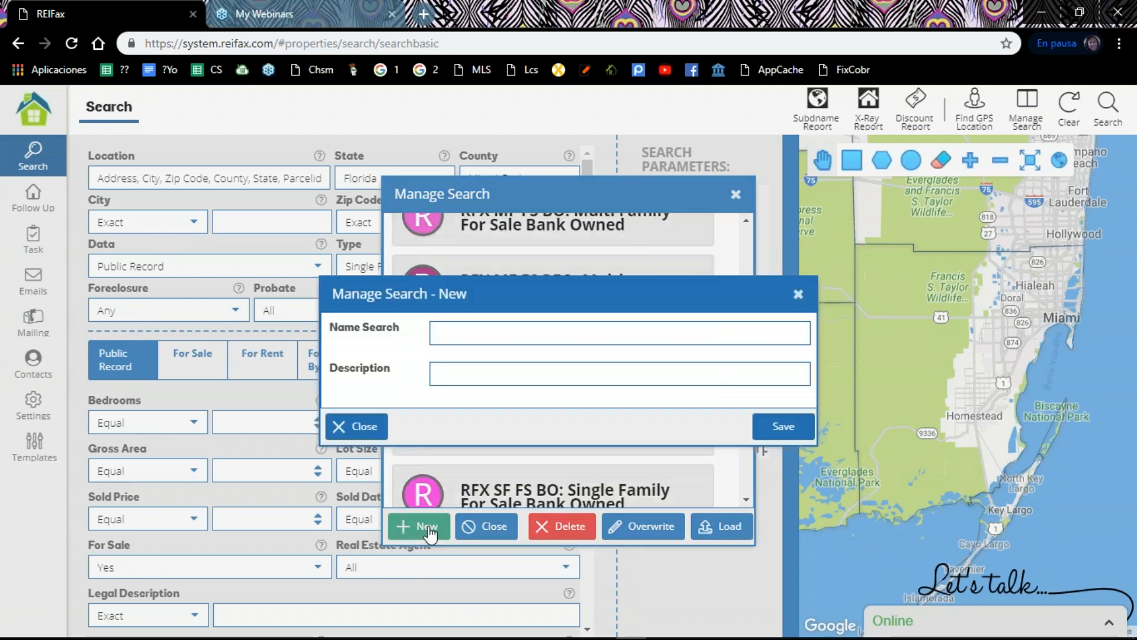
{"action": "left_click", "coordinate": [454, 334]}
{"action": "type", "text": "Single Fam"}
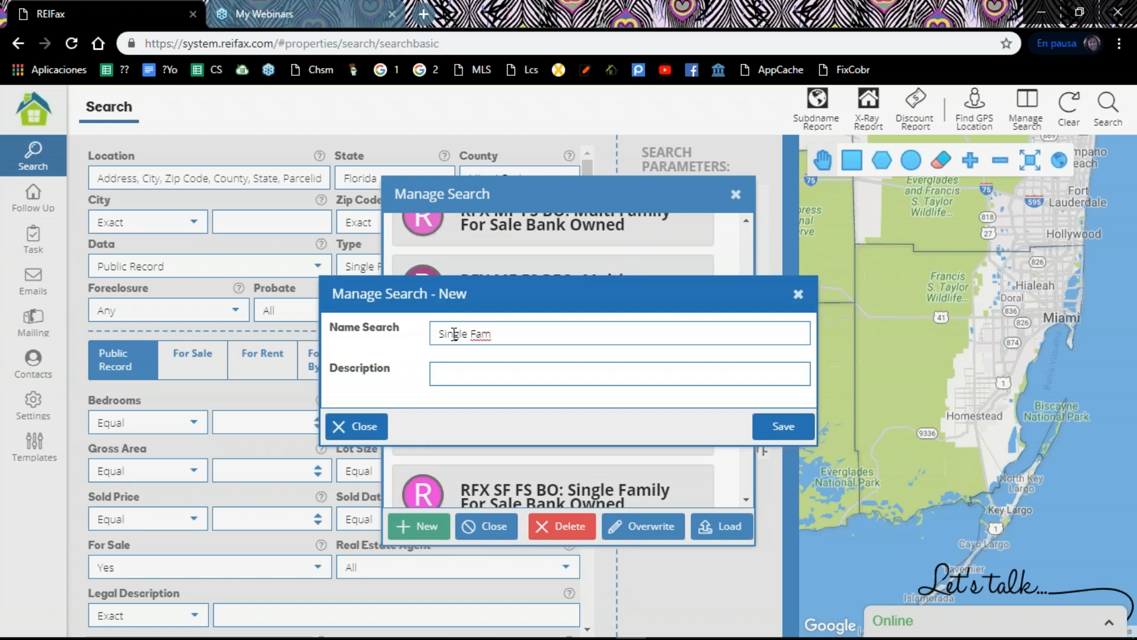
{"action": "type", "text": ","}
{"action": "type", "text": " fs"}
{"action": "type", "text": ","}
{"action": "key", "text": "BackSpace"}
{"action": "key", "text": "BackSpace"}
{"action": "type", "text": "or sal"}
Step: Enter the description "100 equity Miami Dade" for the new search and save it
{"action": "left_click", "coordinate": [468, 378]}
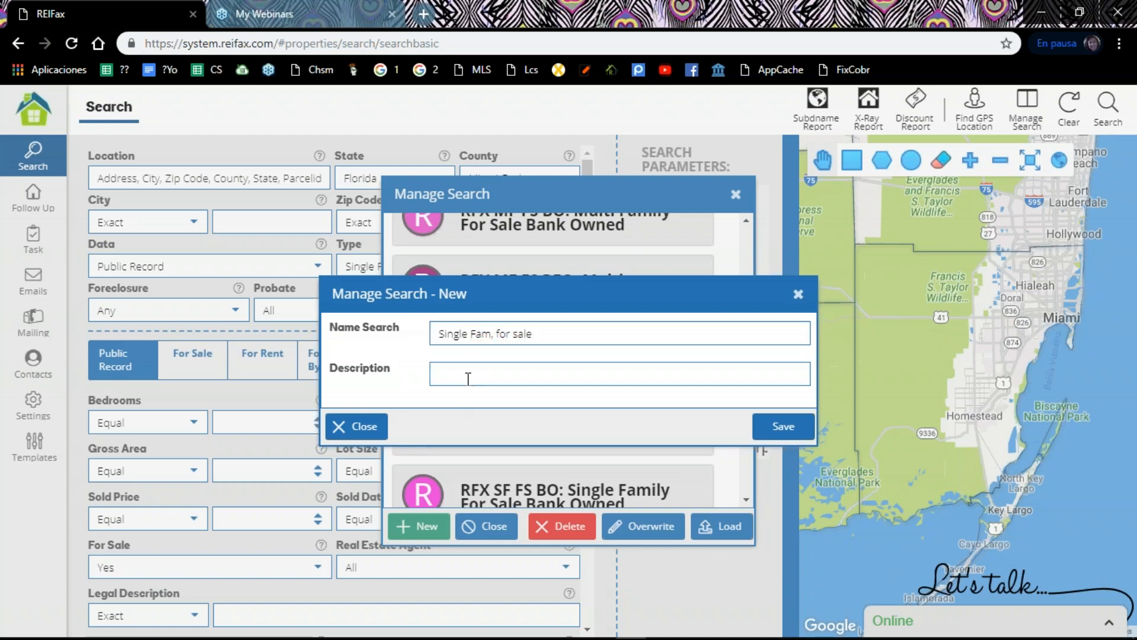
{"action": "type", "text": "100 equity Mi"}
{"action": "type", "text": "ami Dade"}
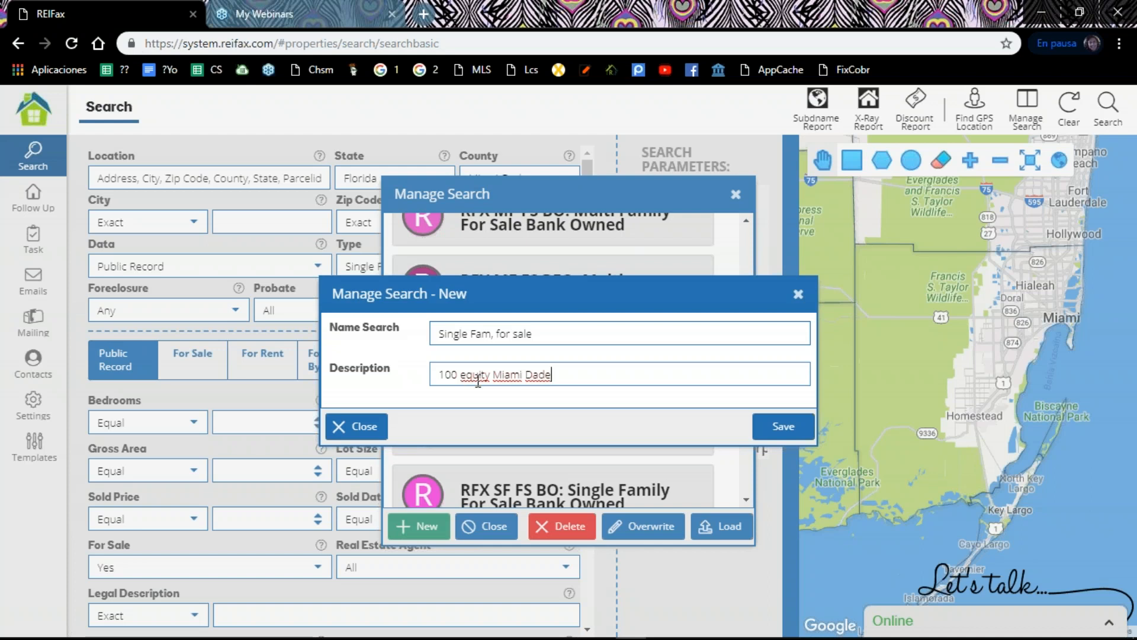
{"action": "left_click", "coordinate": [768, 427]}
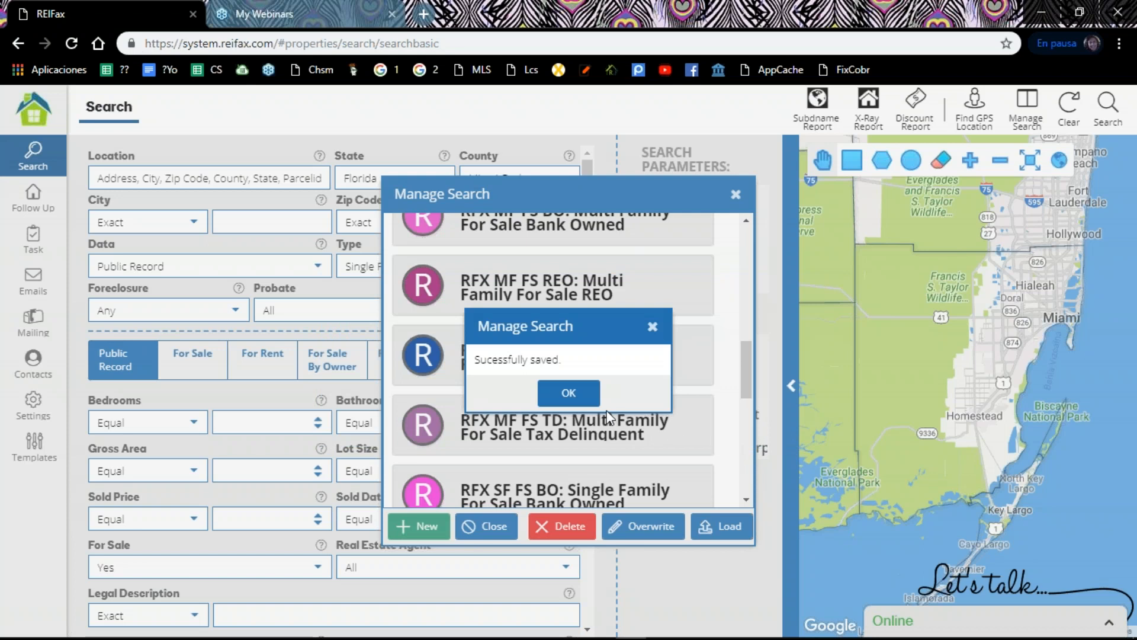
{"action": "left_click", "coordinate": [622, 392]}
Step: Locate the new "Single Fam, for sale" entry in the saved searches and close Manage Search
{"action": "left_click_drag", "start_coordinate": [745, 262], "coordinate": [744, 495]}
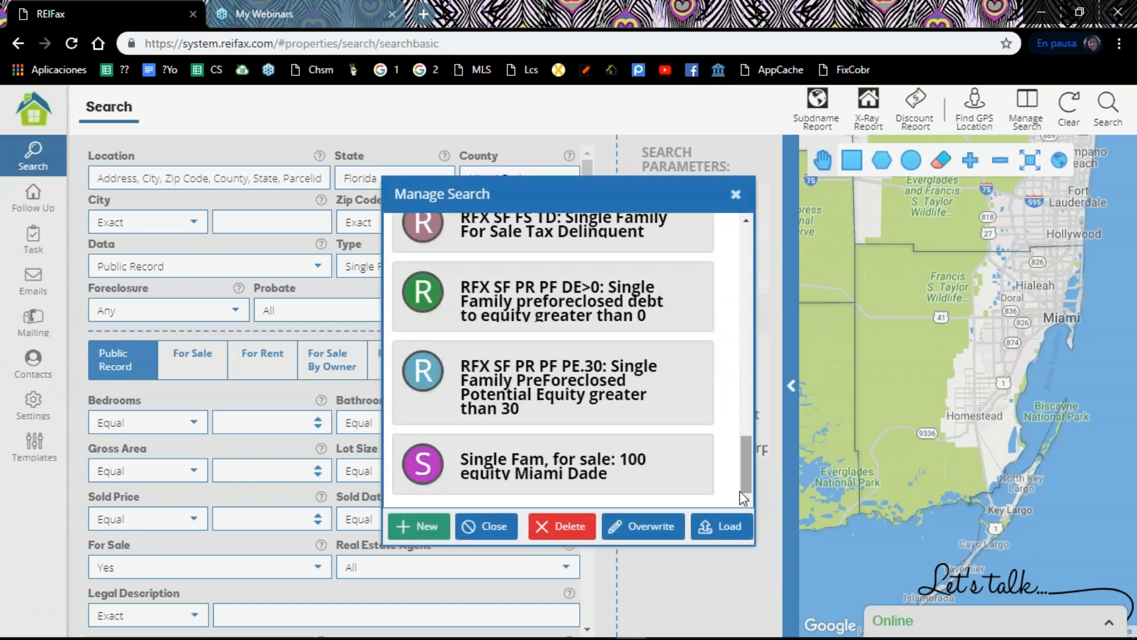
{"action": "left_click", "coordinate": [569, 474]}
{"action": "left_click", "coordinate": [735, 196]}
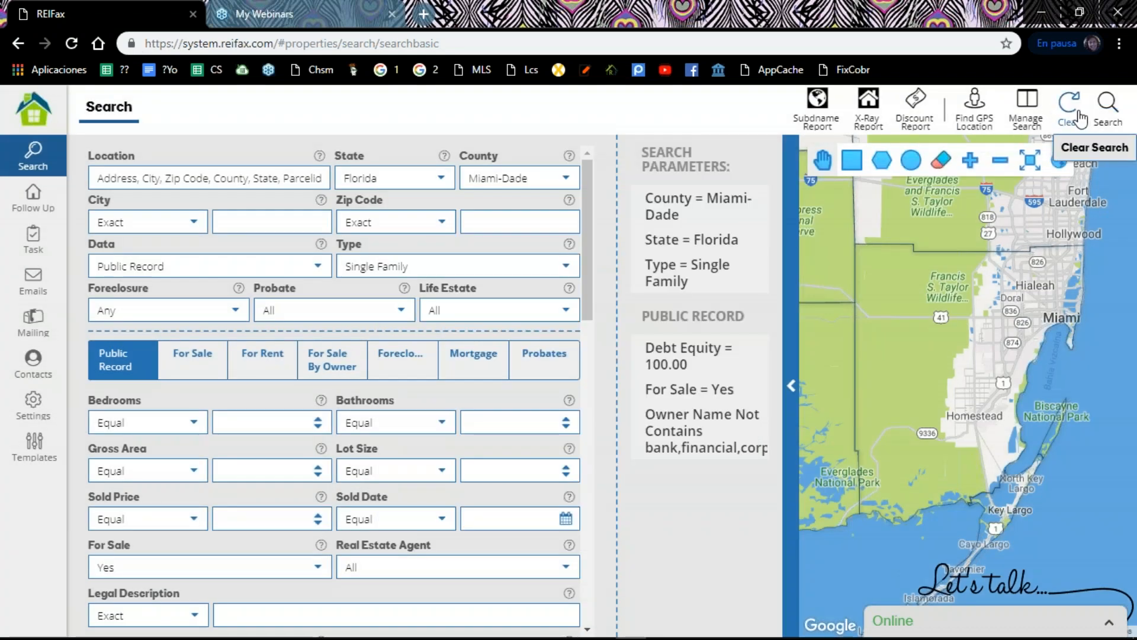
Step: Clear all search filters and load the saved search "Single Fam, for sale: 100 equity Miami Dade"
{"action": "left_click", "coordinate": [1071, 113]}
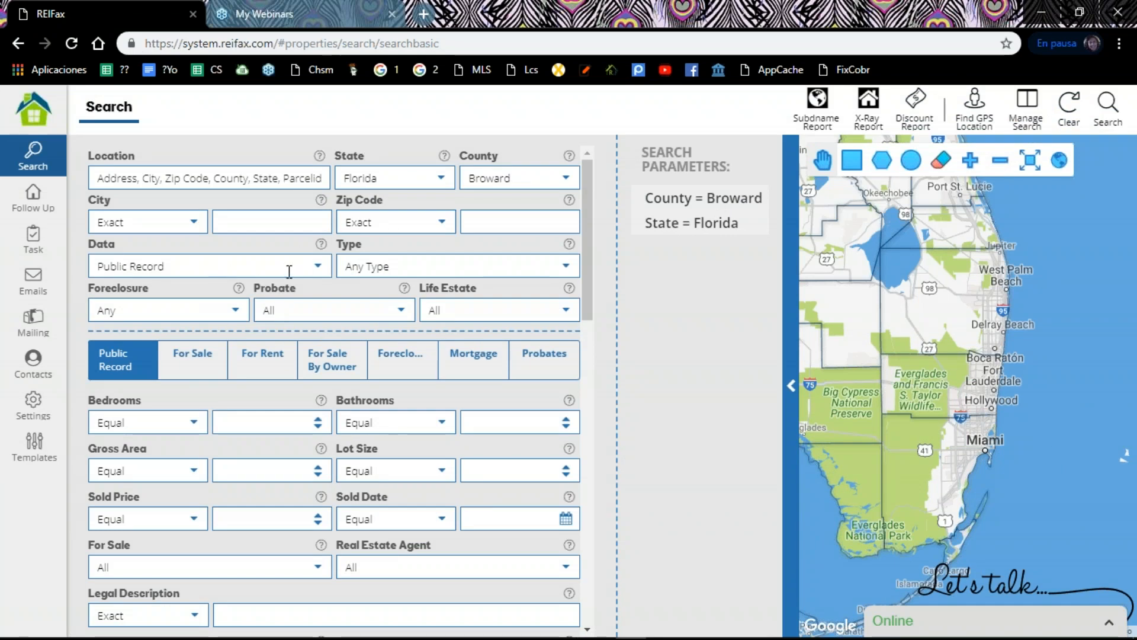
{"action": "left_click", "coordinate": [1029, 114]}
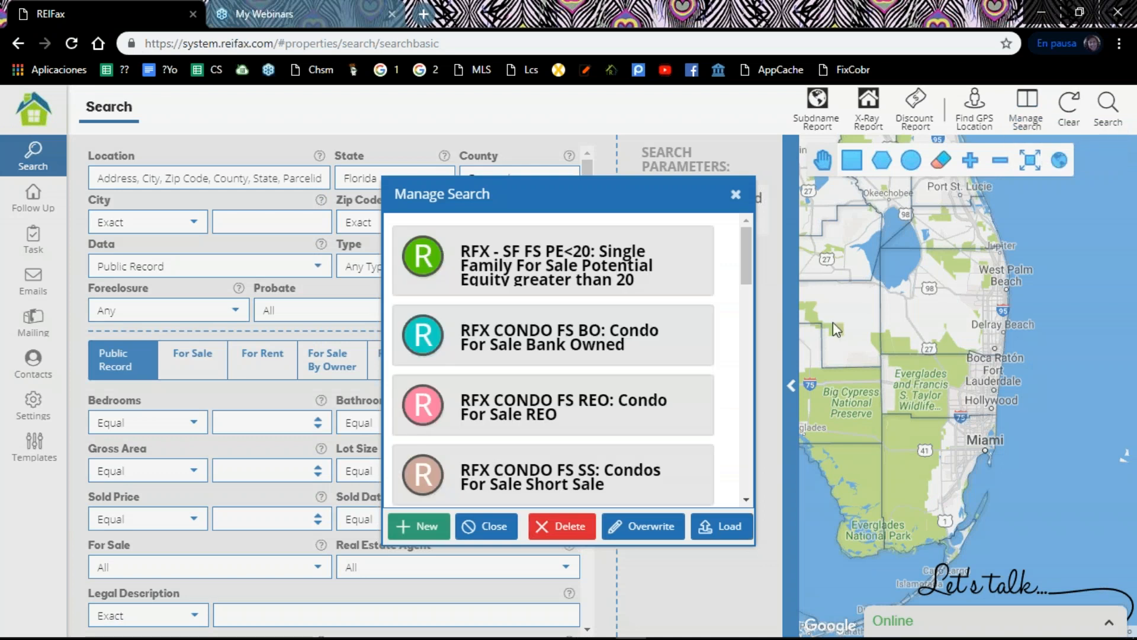
{"action": "left_click_drag", "start_coordinate": [751, 257], "coordinate": [744, 478]}
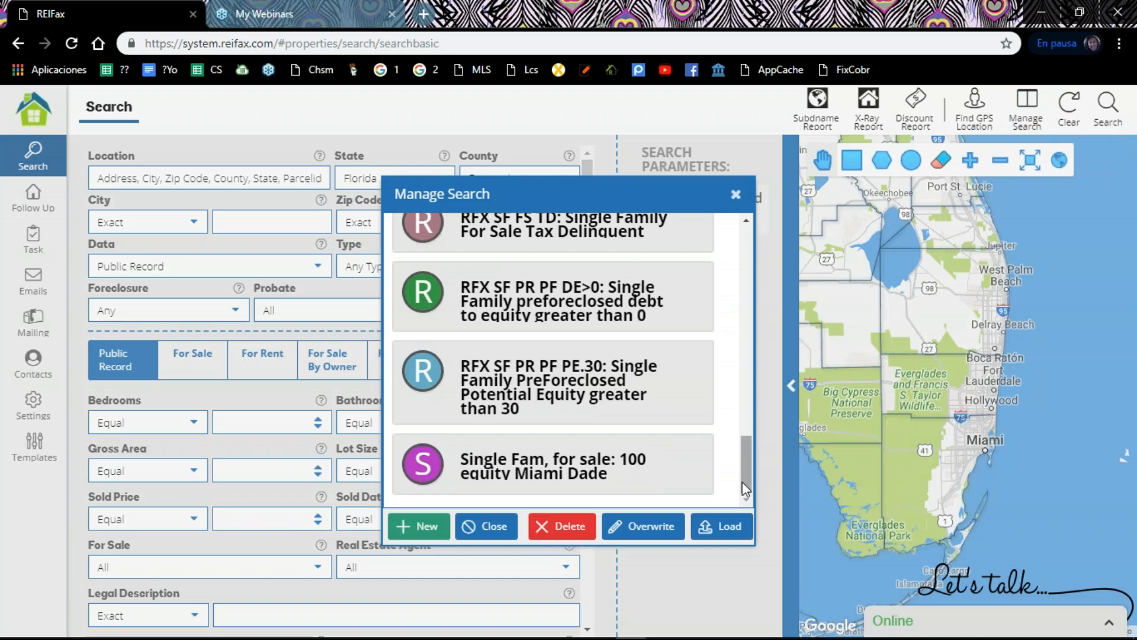
{"action": "left_click", "coordinate": [498, 474]}
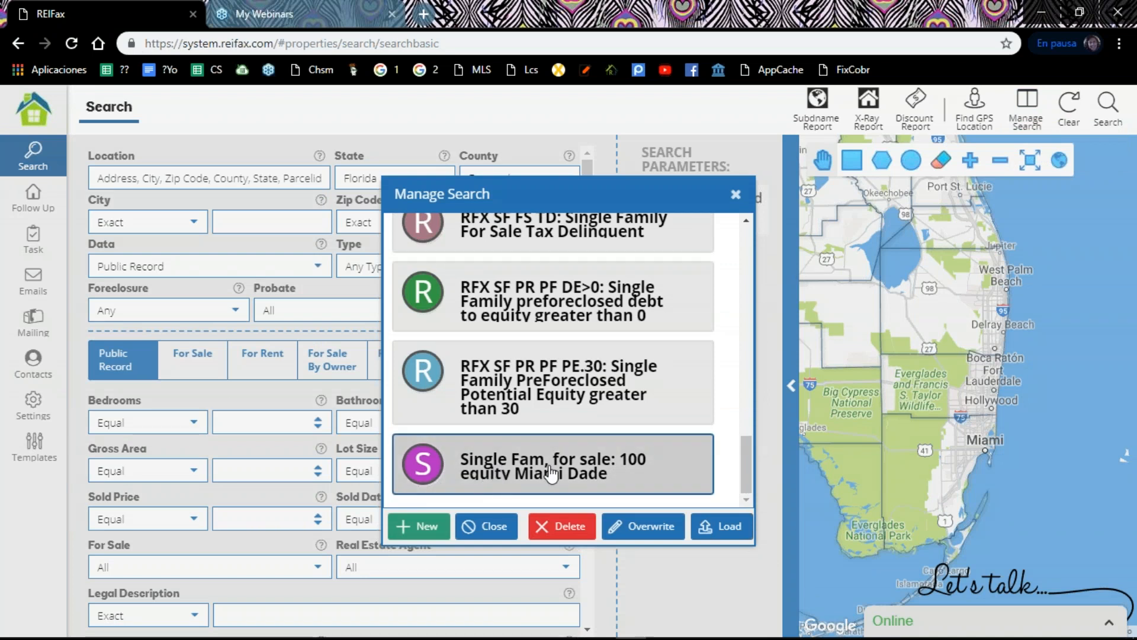
{"action": "left_click", "coordinate": [726, 527]}
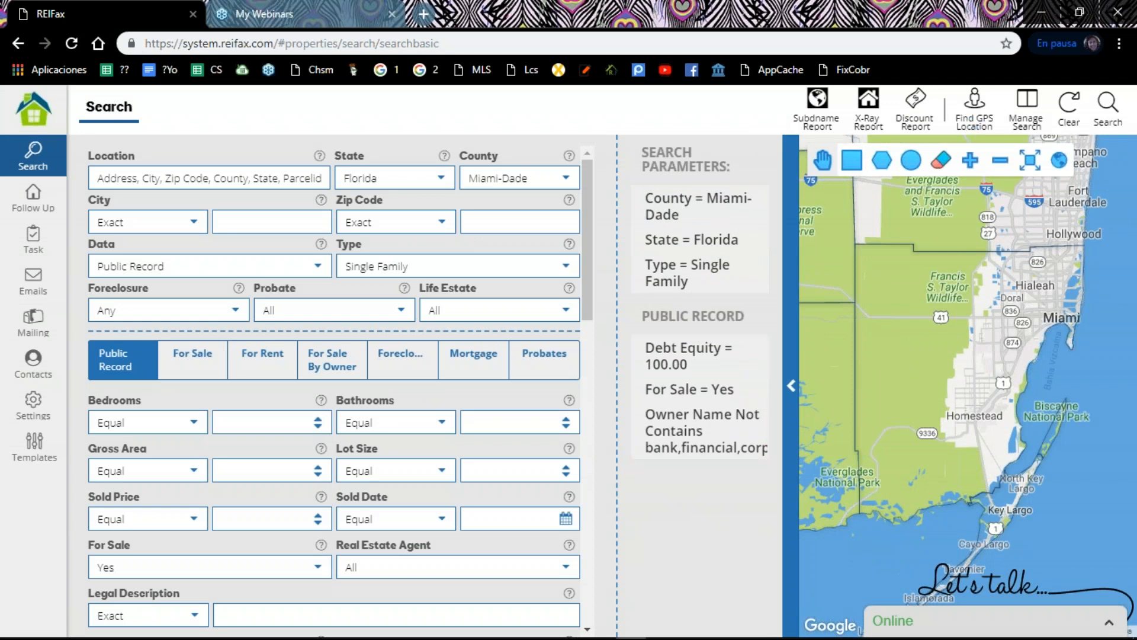
Step: Reopen Manage Search, check the "Single Fam, for sale" entry and leave the list without changing it
{"action": "left_click", "coordinate": [1027, 105]}
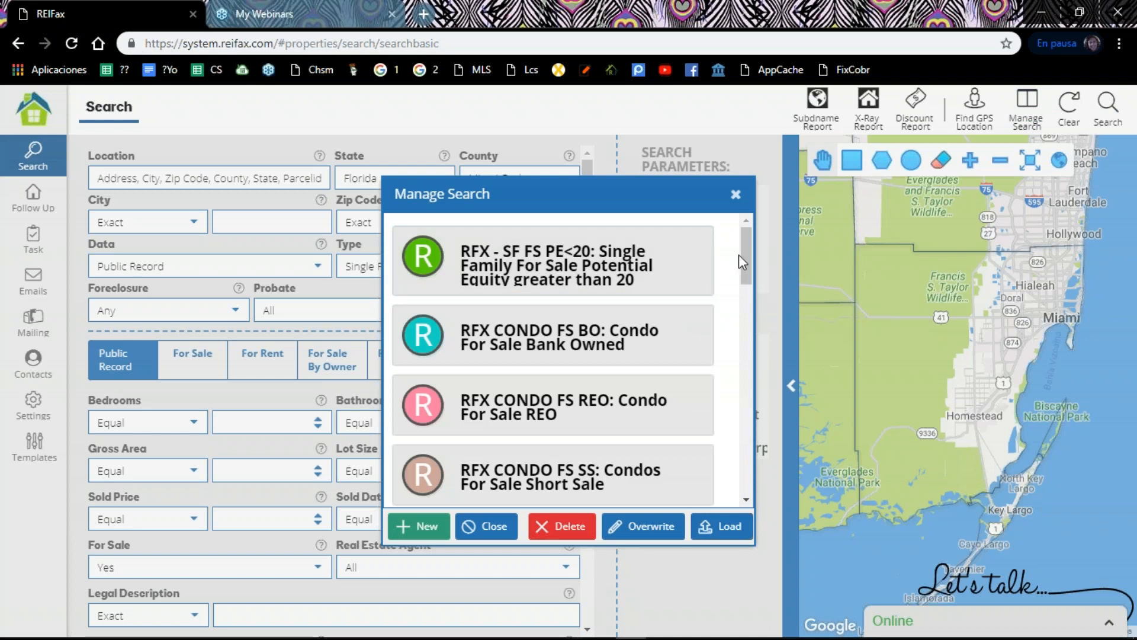
{"action": "scroll", "coordinate": [743, 268], "scroll_direction": "down", "scroll_amount": 1}
{"action": "left_click_drag", "start_coordinate": [743, 269], "coordinate": [732, 481]}
{"action": "left_click", "coordinate": [664, 482]}
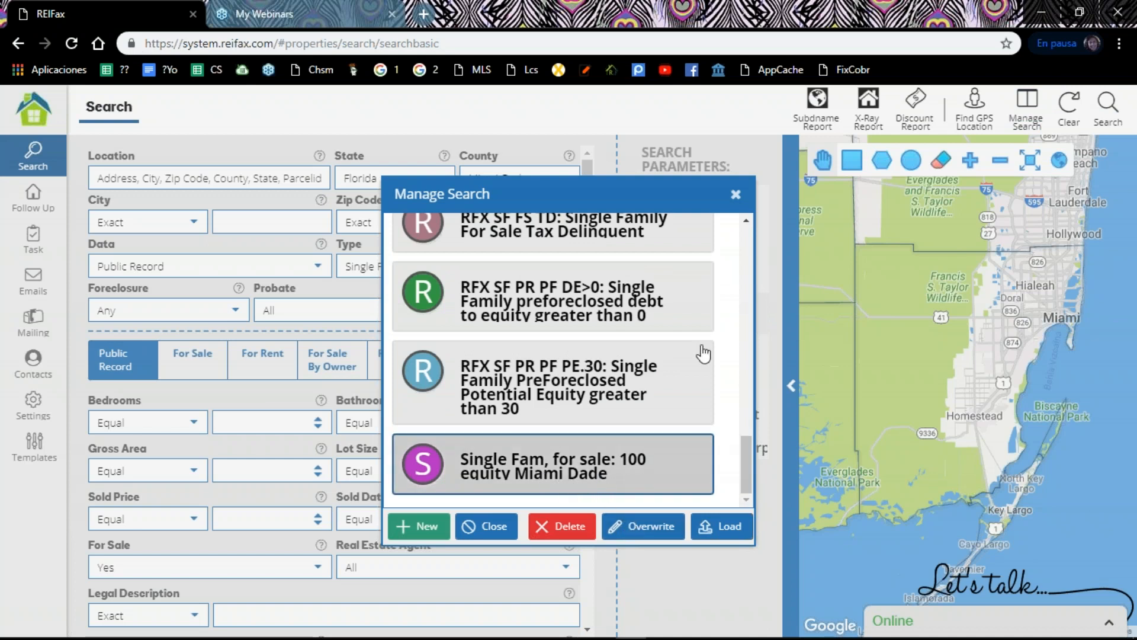
{"action": "left_click", "coordinate": [736, 195]}
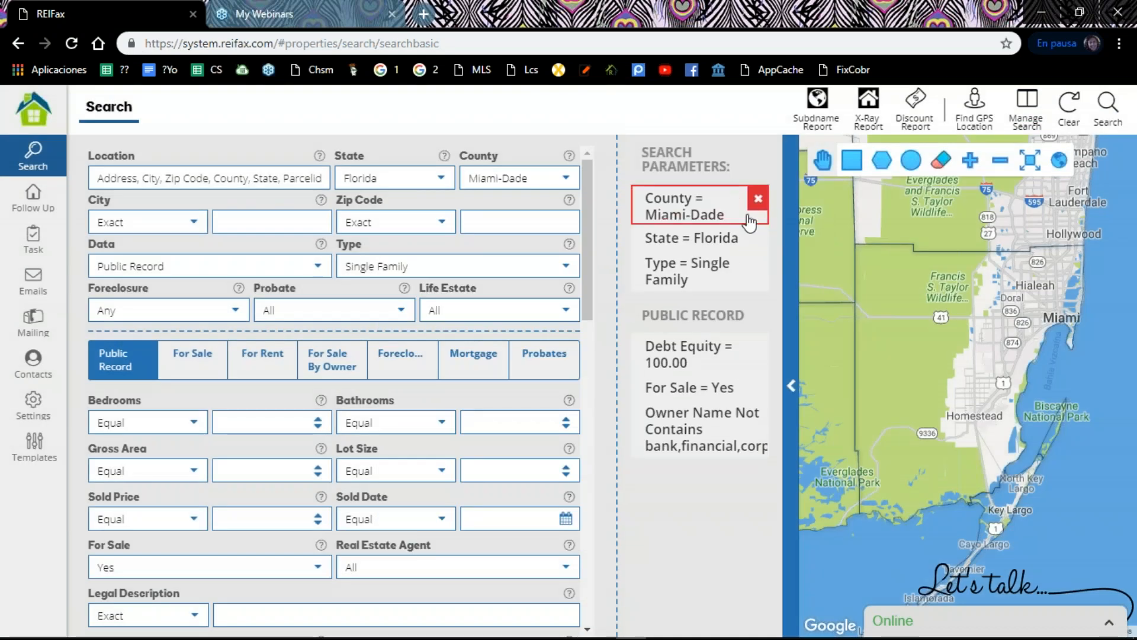
Step: Remove the Miami-Dade county parameter and set the county to Palm Beach
{"action": "left_click", "coordinate": [758, 200]}
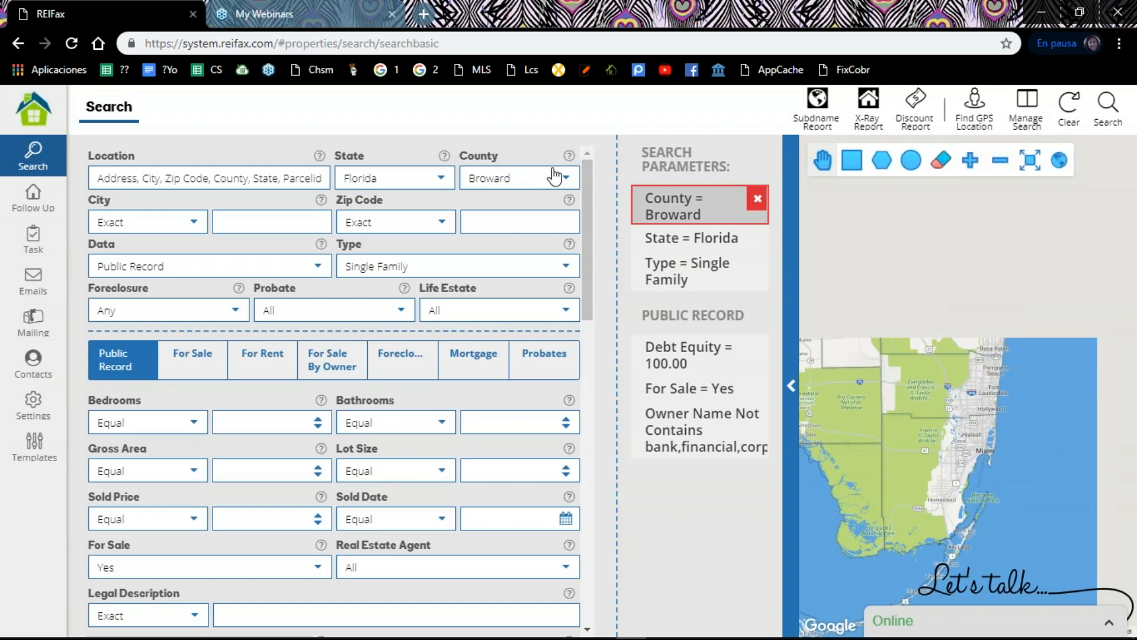
{"action": "left_click", "coordinate": [568, 180]}
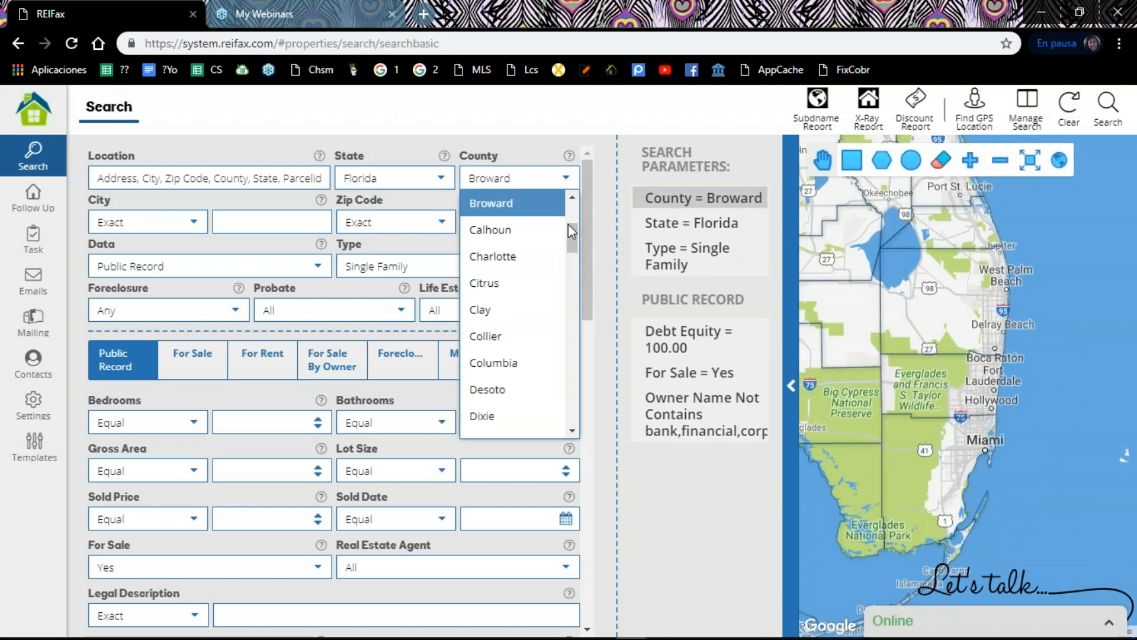
{"action": "left_click_drag", "start_coordinate": [571, 230], "coordinate": [561, 361]}
{"action": "left_click", "coordinate": [499, 307]}
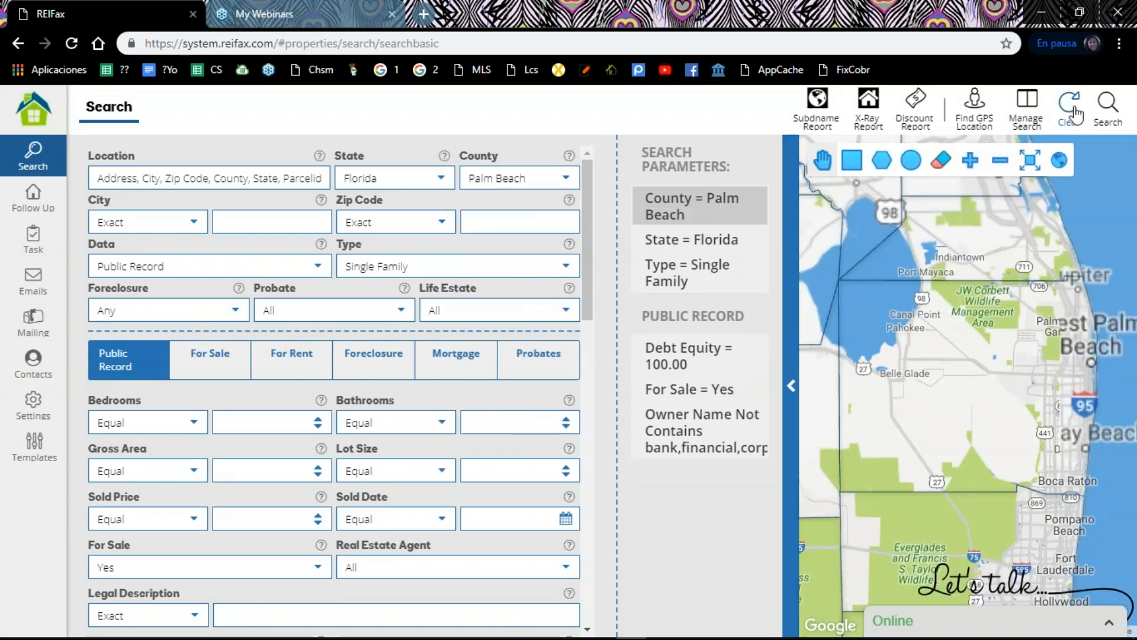
Step: Overwrite the saved search "Single Fam, for sale" with the Palm Beach parameters and load it
{"action": "left_click", "coordinate": [1027, 106]}
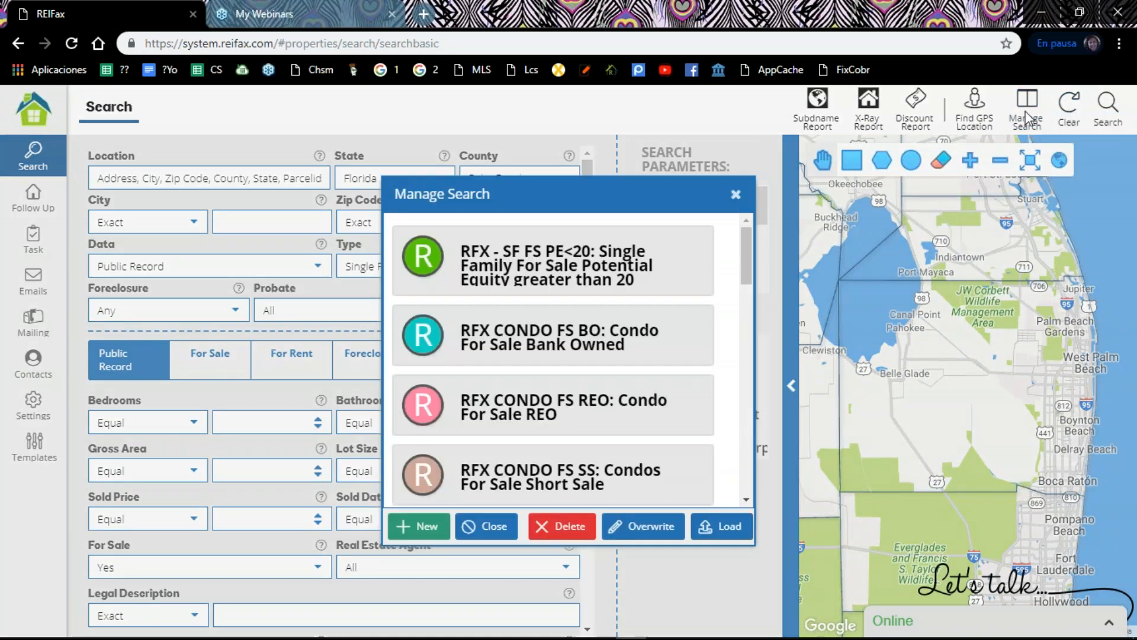
{"action": "scroll", "coordinate": [748, 247], "scroll_direction": "down", "scroll_amount": 6}
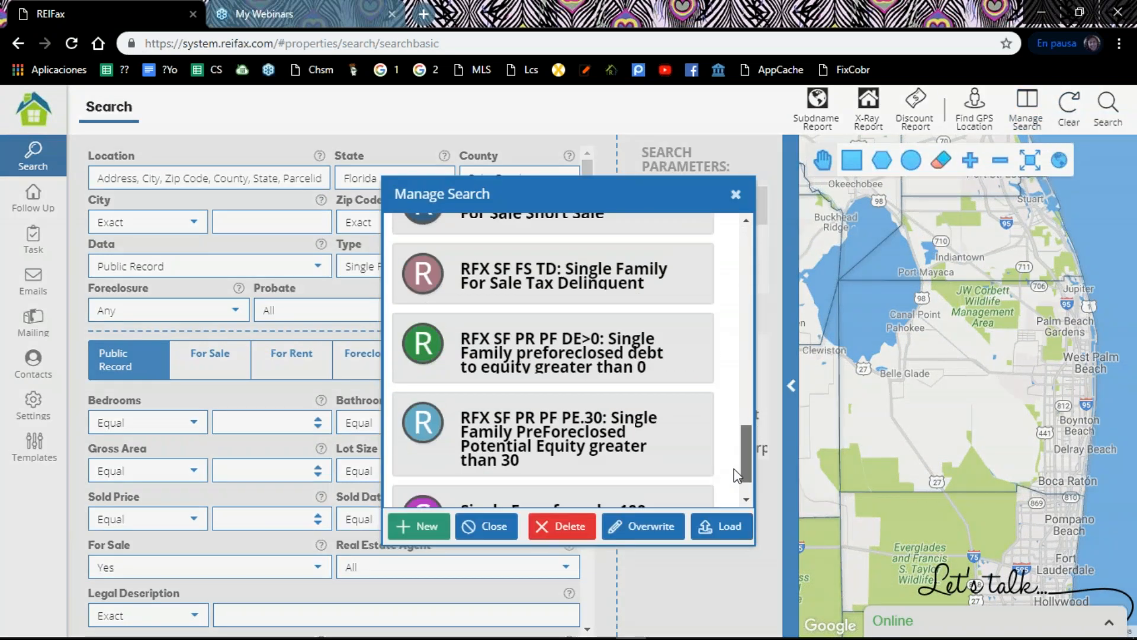
{"action": "left_click", "coordinate": [643, 471]}
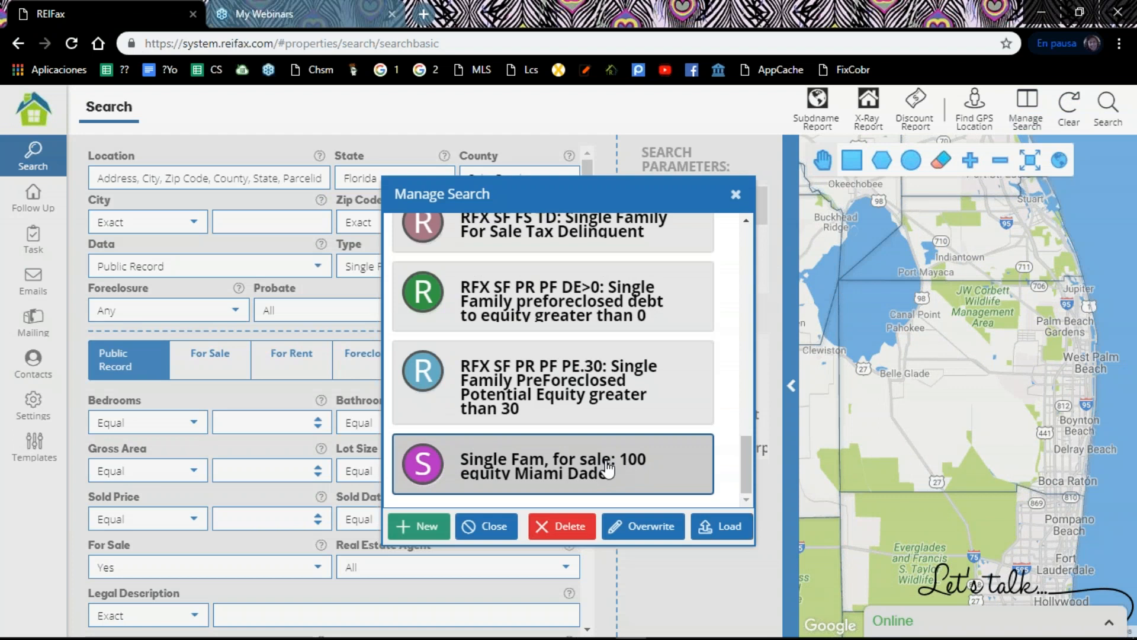
{"action": "left_click", "coordinate": [648, 536]}
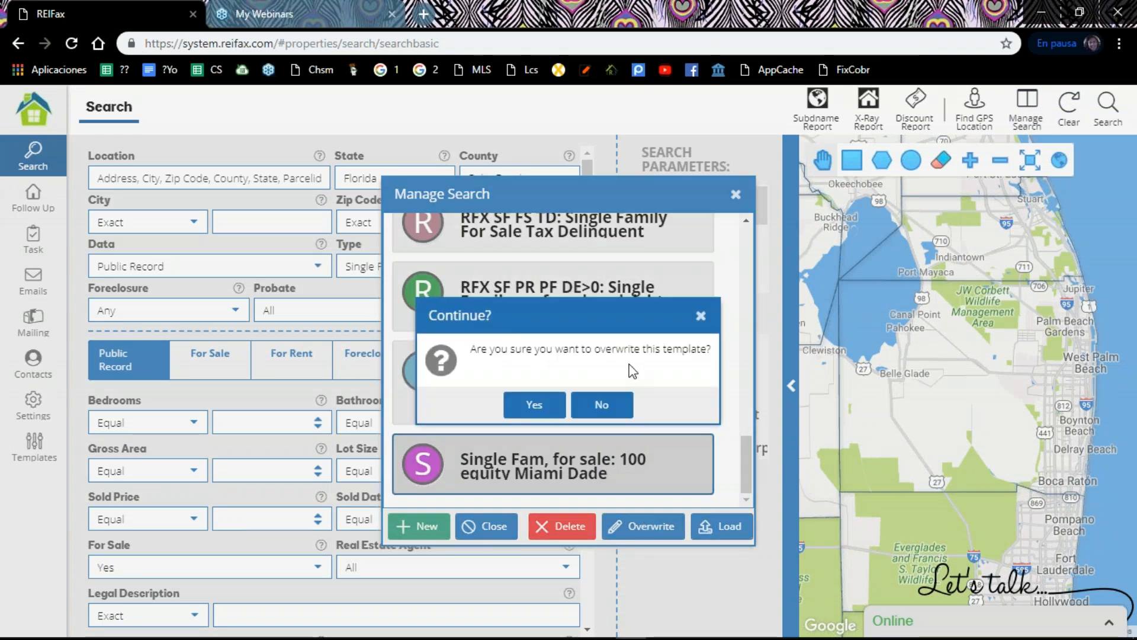
{"action": "left_click", "coordinate": [535, 405]}
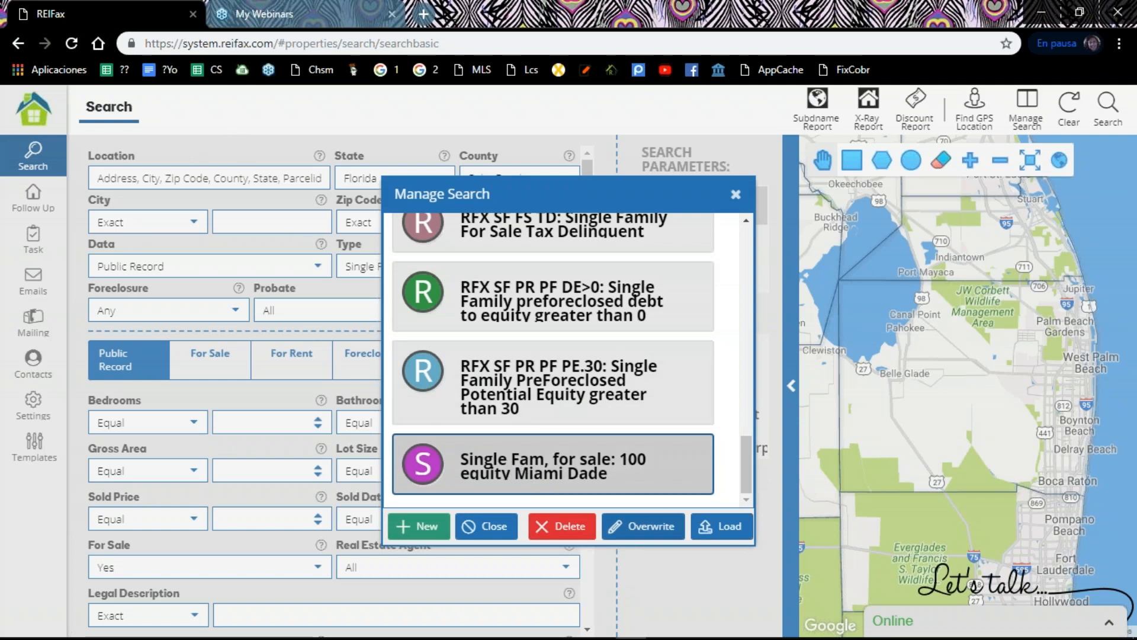
{"action": "left_click", "coordinate": [738, 529]}
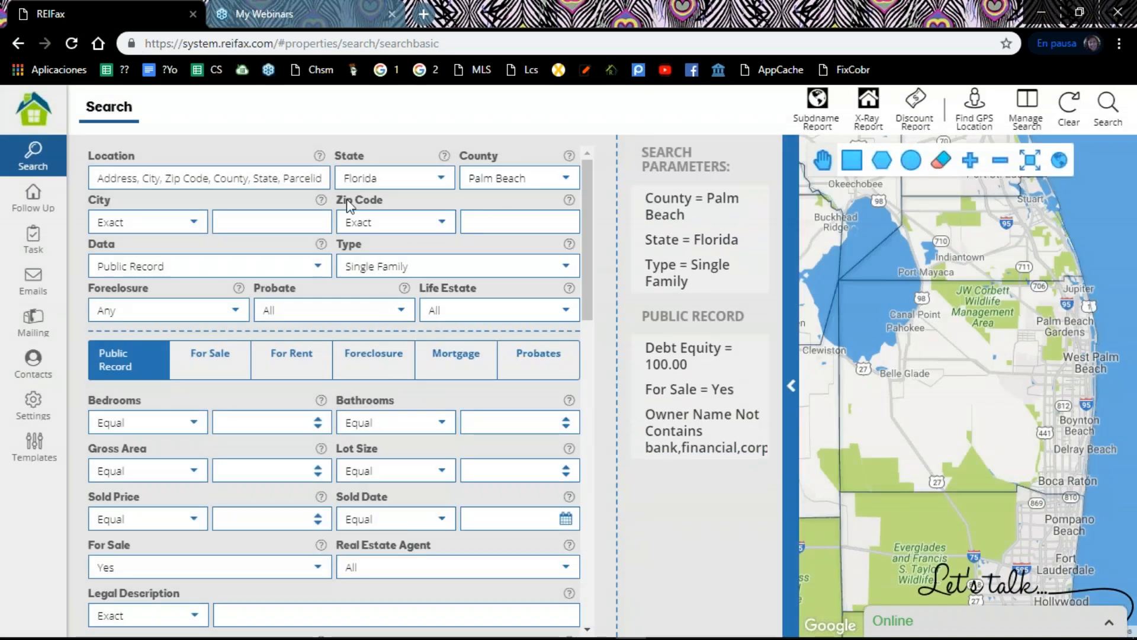
Step: Change the property type to Condo/Town/Villa and overwrite the saved search "Single Fam, for sale" with it
{"action": "left_click", "coordinate": [568, 271]}
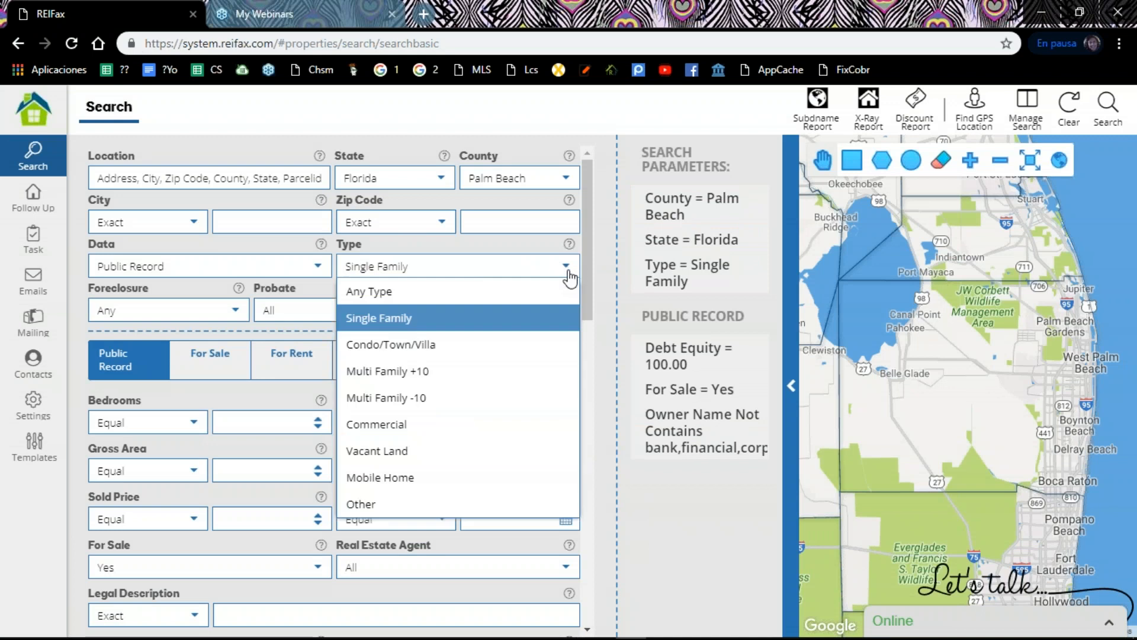
{"action": "left_click", "coordinate": [513, 346]}
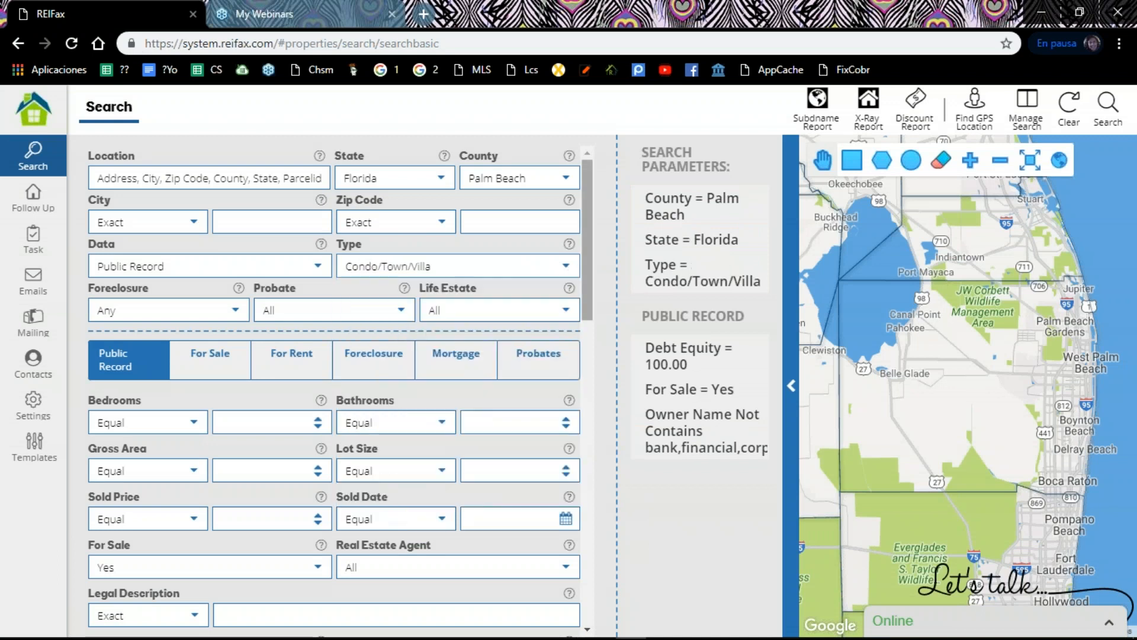
{"action": "left_click", "coordinate": [1040, 121]}
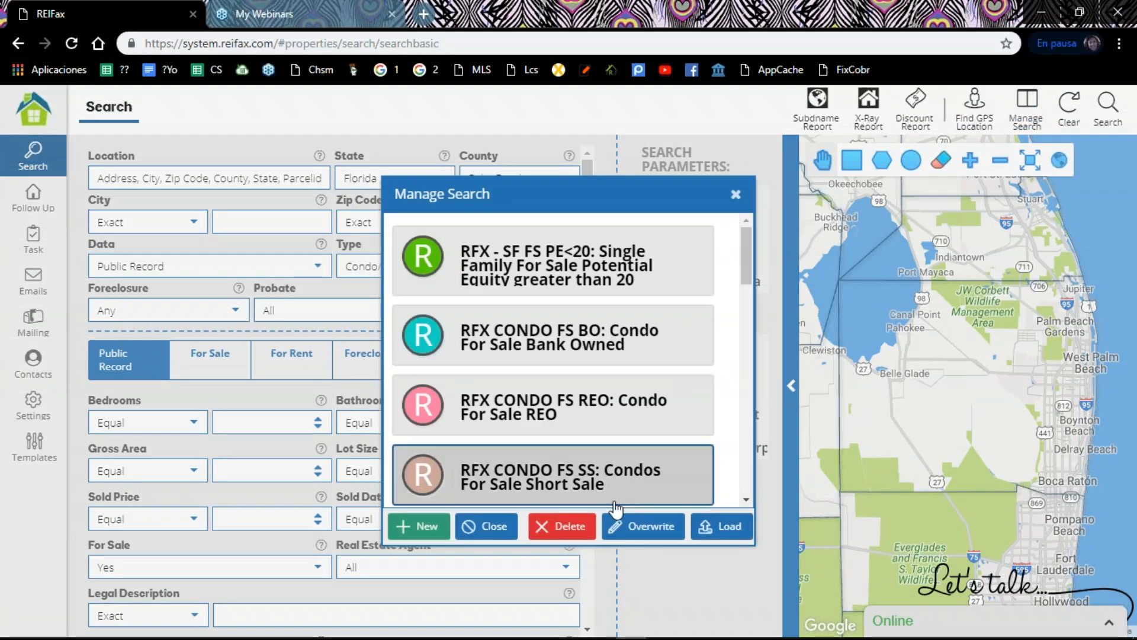
{"action": "left_click_drag", "start_coordinate": [745, 272], "coordinate": [754, 502]}
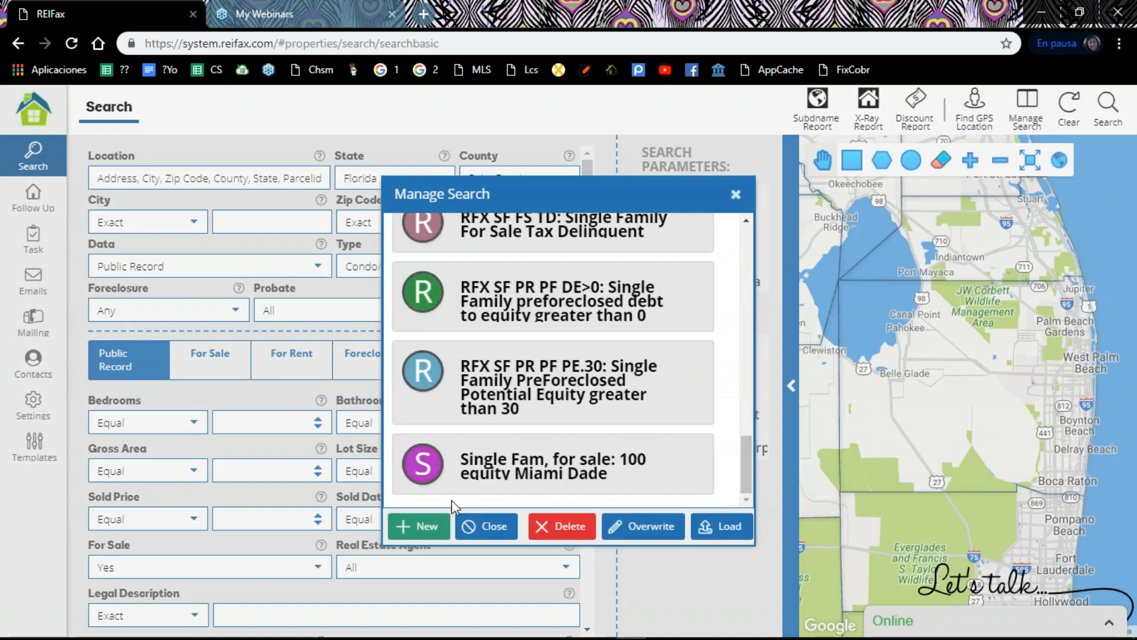
{"action": "double_click", "coordinate": [539, 473]}
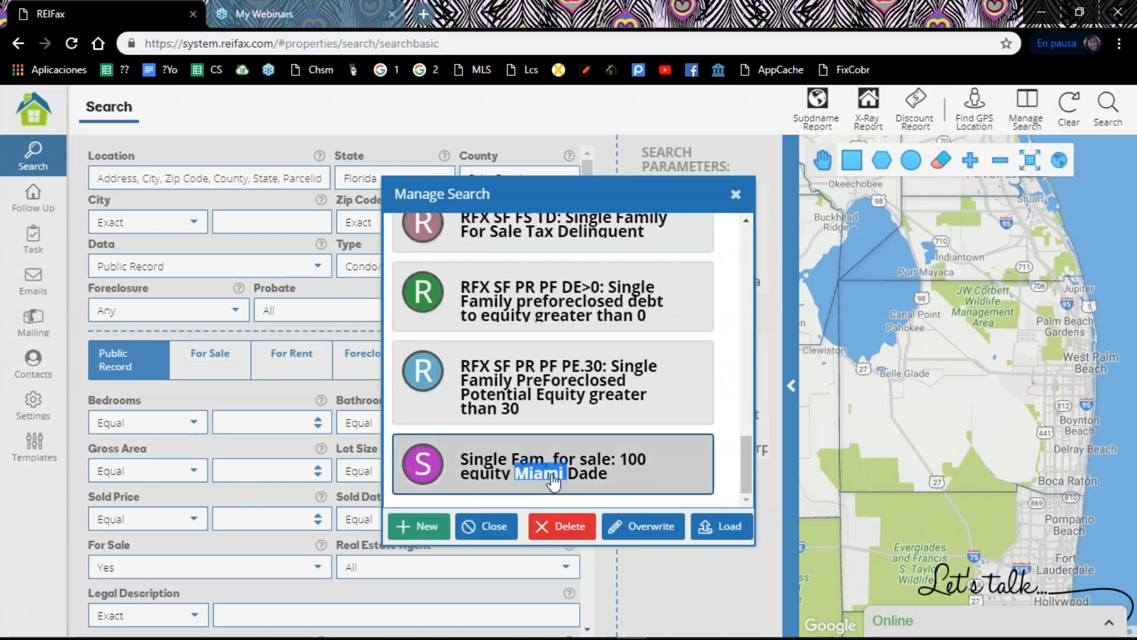
{"action": "left_click", "coordinate": [651, 532]}
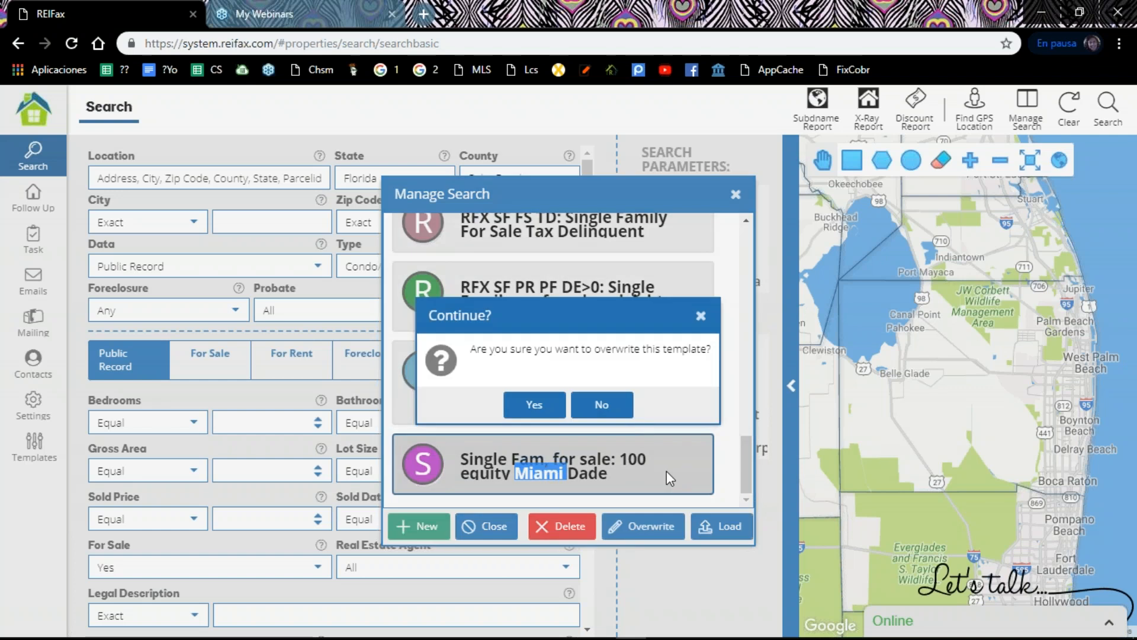
{"action": "left_click", "coordinate": [540, 410]}
{"action": "left_click", "coordinate": [543, 414]}
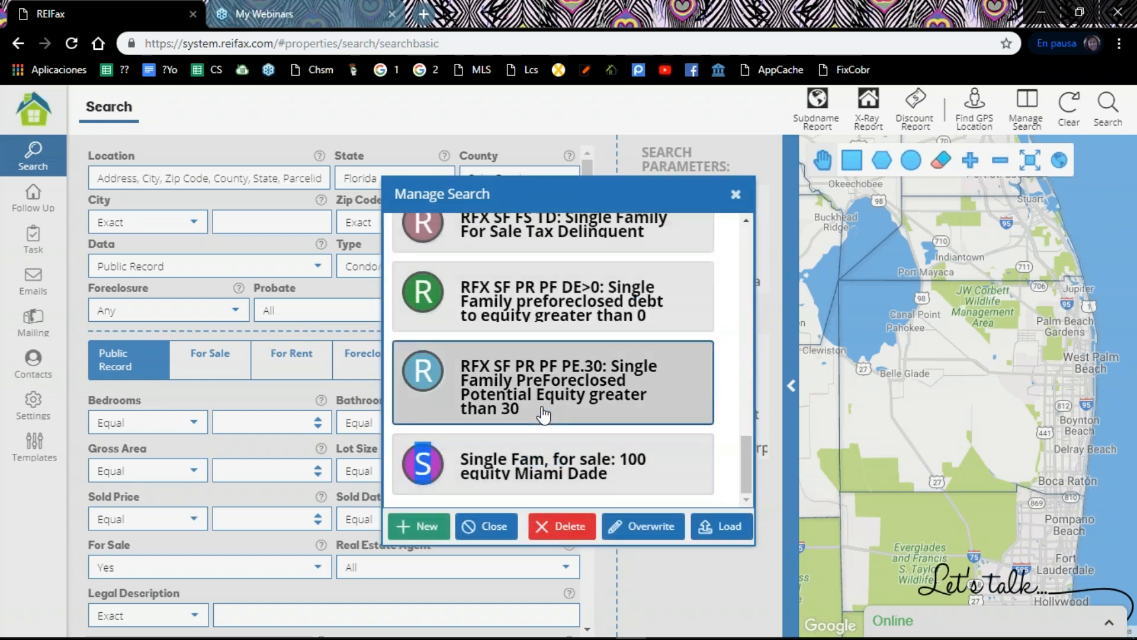
{"action": "left_click", "coordinate": [314, 217]}
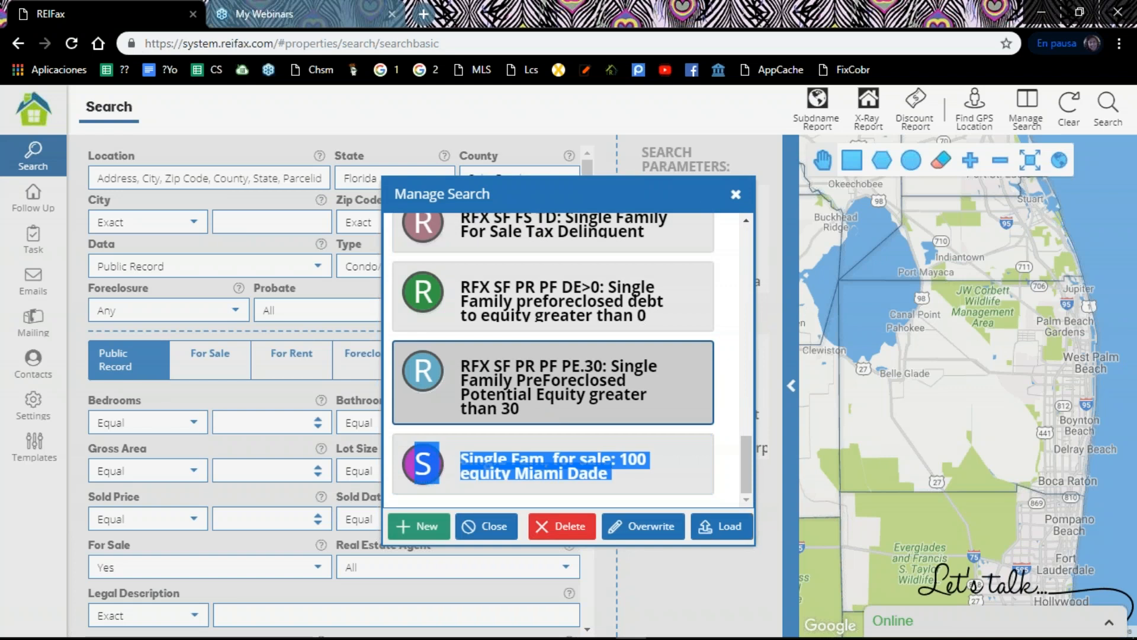
{"action": "left_click", "coordinate": [735, 197]}
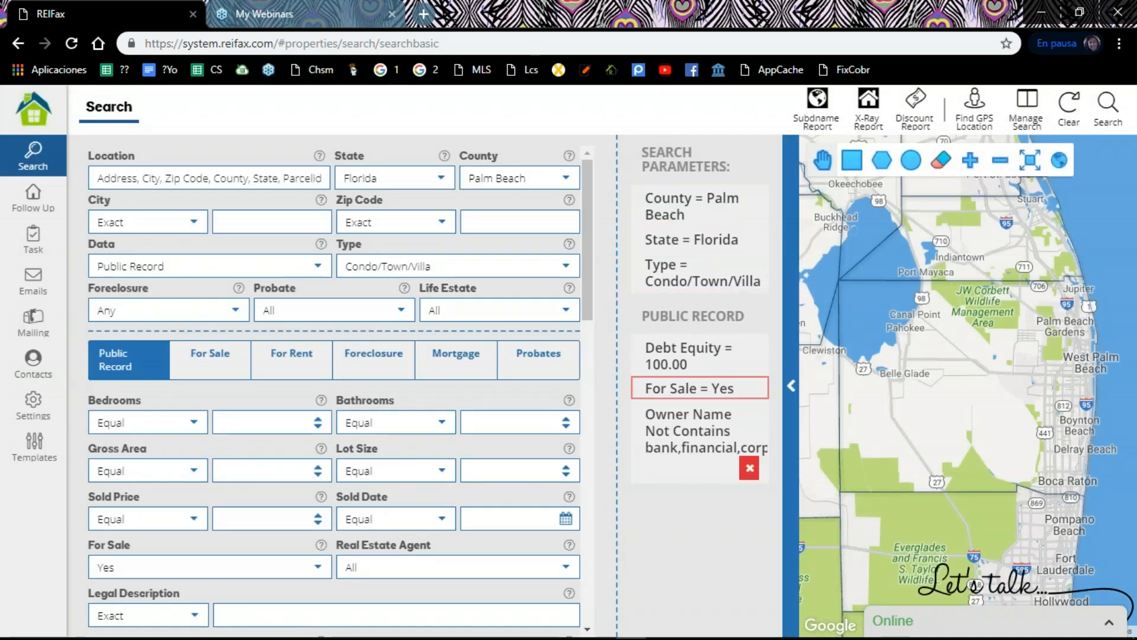
Step: Run the Palm Beach Condo/Town/Villa search, review the property results and return to the search form
{"action": "left_click", "coordinate": [1099, 111]}
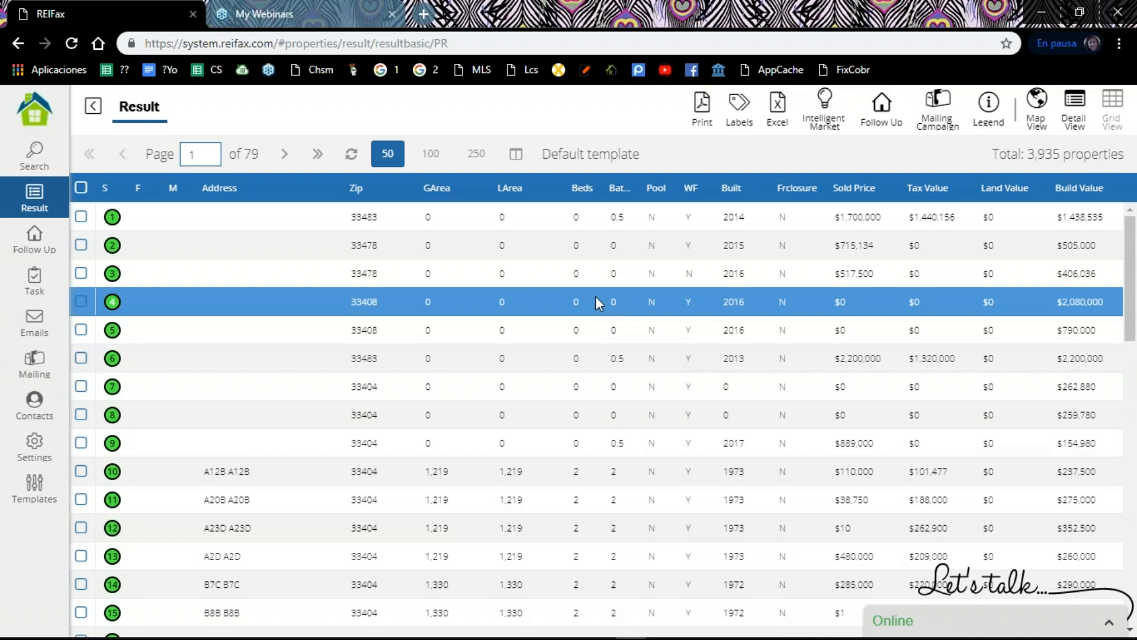
{"action": "left_click", "coordinate": [93, 106]}
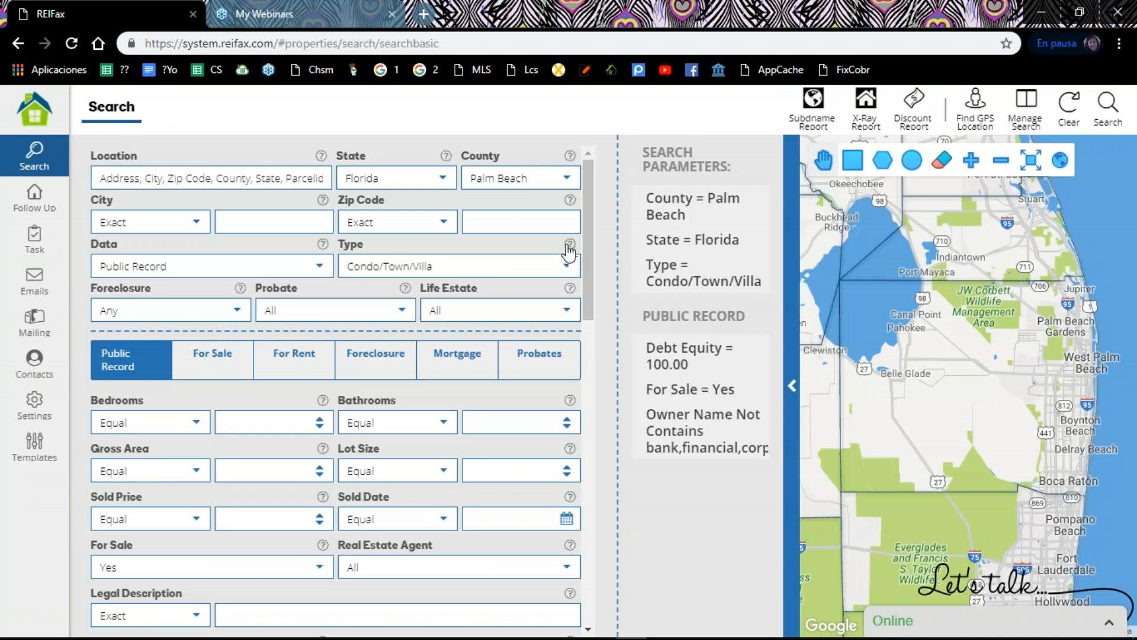
Step: Review the owner name, for-sale and debt equity criteria in the search form and run the Palm Beach Condo/Town/Villa search
{"action": "scroll", "coordinate": [569, 252], "scroll_direction": "down", "scroll_amount": 6}
{"action": "scroll", "coordinate": [568, 261], "scroll_direction": "down", "scroll_amount": 4}
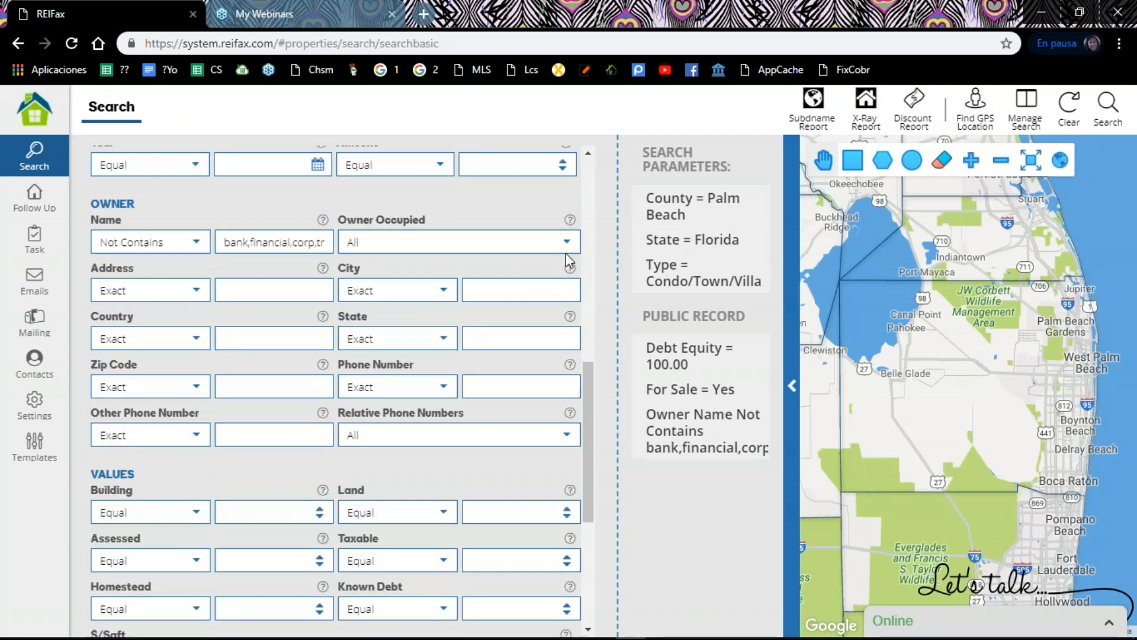
{"action": "scroll", "coordinate": [567, 261], "scroll_direction": "down", "scroll_amount": 1}
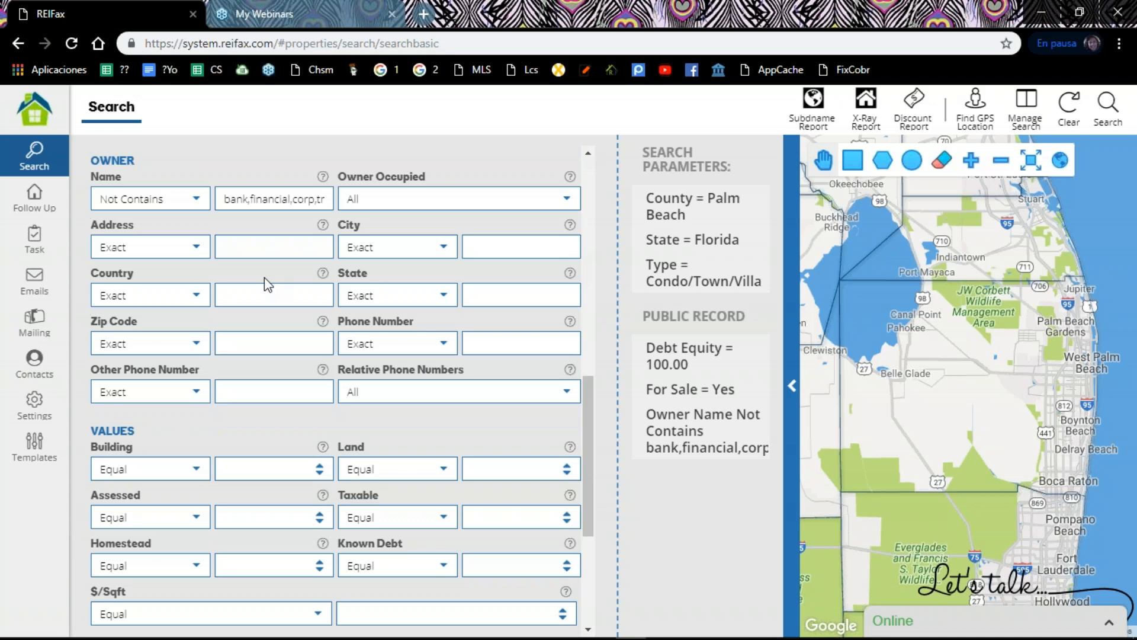
{"action": "scroll", "coordinate": [264, 278], "scroll_direction": "up", "scroll_amount": 4}
{"action": "scroll", "coordinate": [264, 277], "scroll_direction": "up", "scroll_amount": 3}
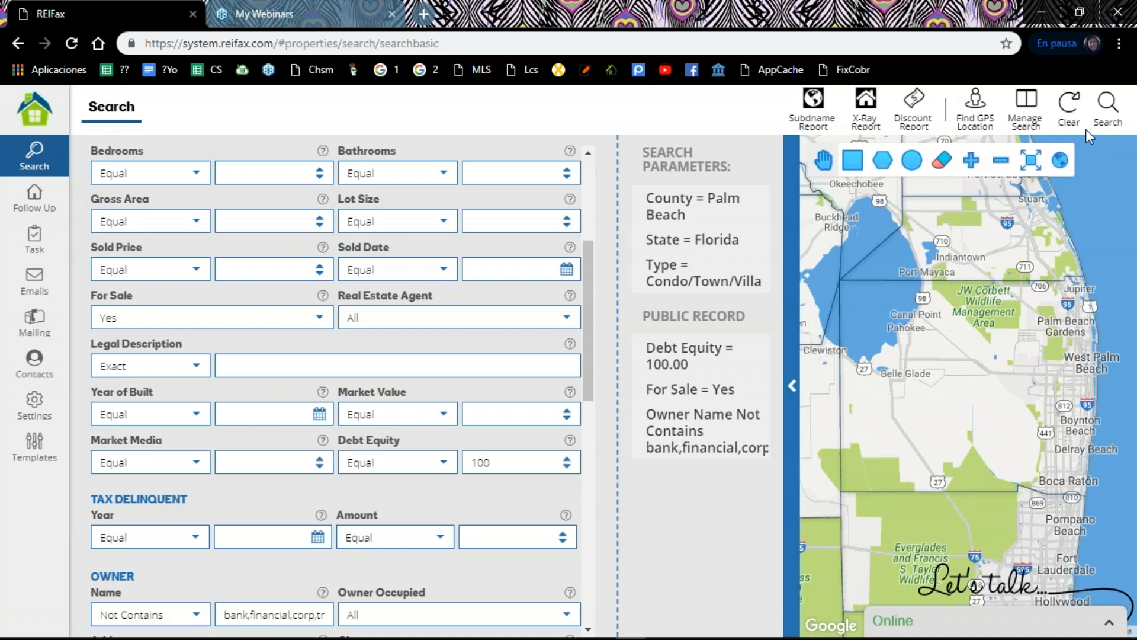
{"action": "left_click", "coordinate": [1102, 111]}
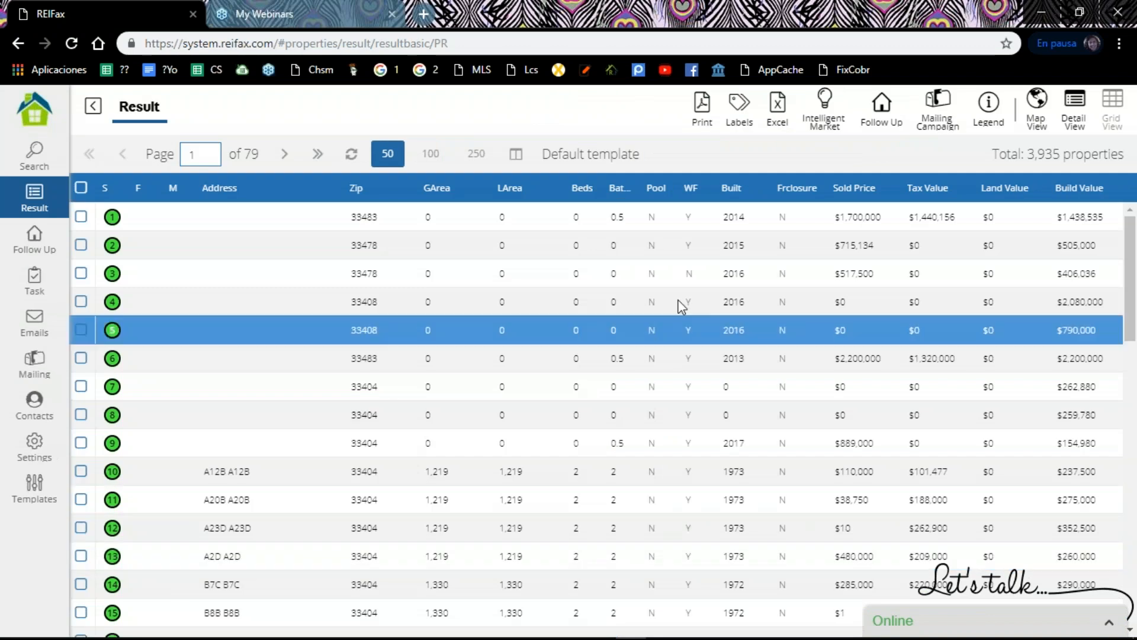
Step: Load the Owner Info grid template for the Palm Beach property results
{"action": "scroll", "coordinate": [673, 325], "scroll_direction": "down", "scroll_amount": 12}
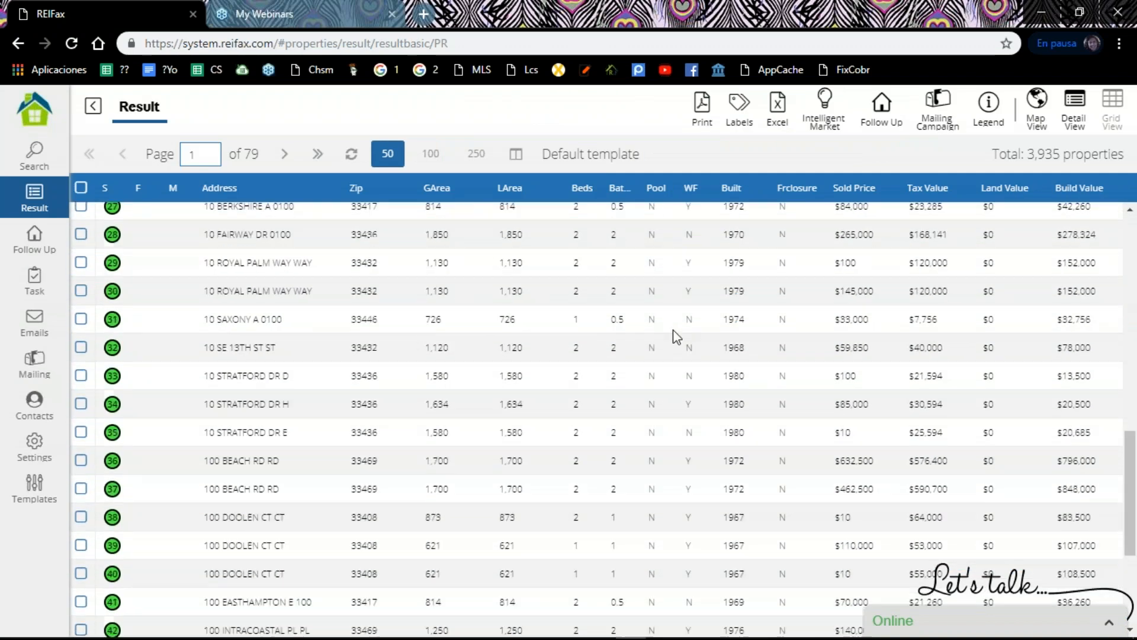
{"action": "scroll", "coordinate": [675, 341], "scroll_direction": "down", "scroll_amount": 4}
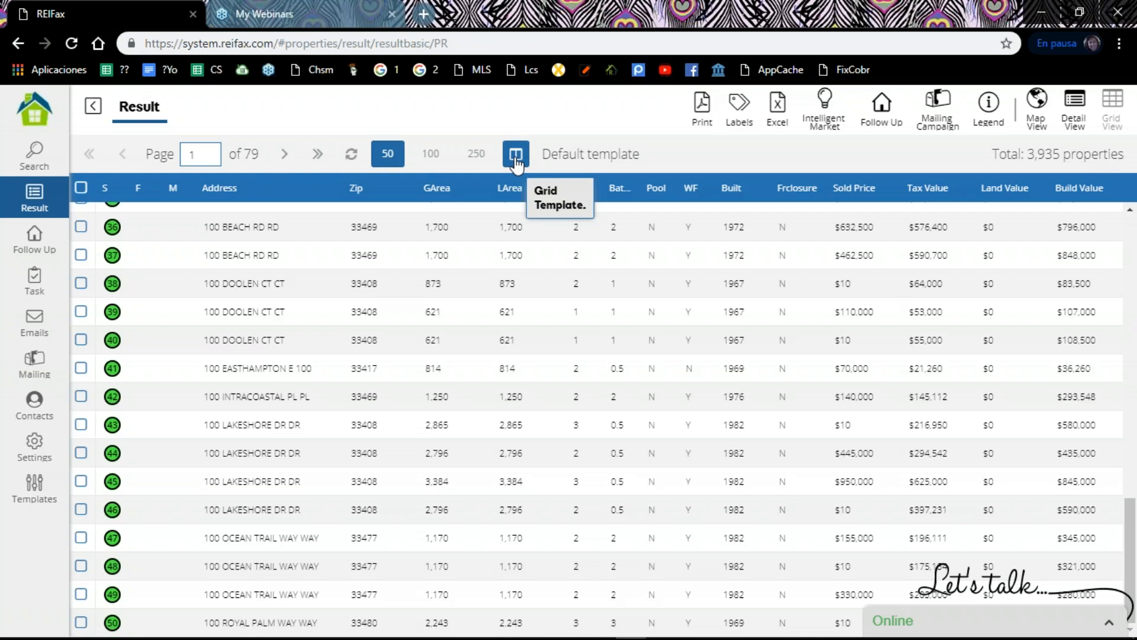
{"action": "left_click", "coordinate": [515, 155]}
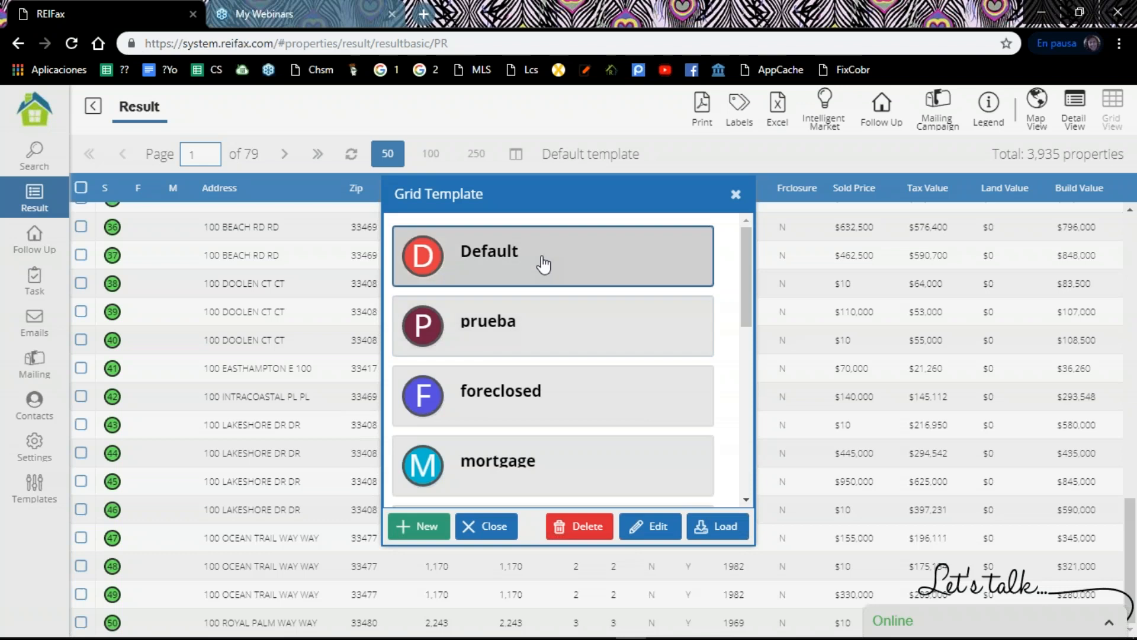
{"action": "scroll", "coordinate": [527, 416], "scroll_direction": "down", "scroll_amount": 4}
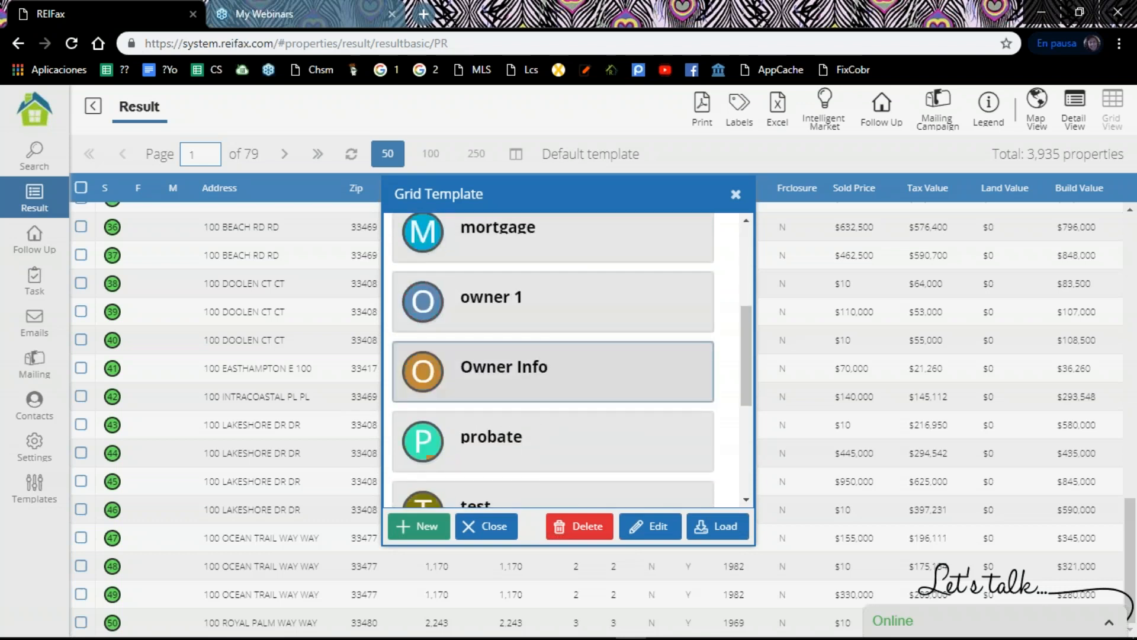
{"action": "scroll", "coordinate": [526, 420], "scroll_direction": "down", "scroll_amount": 4}
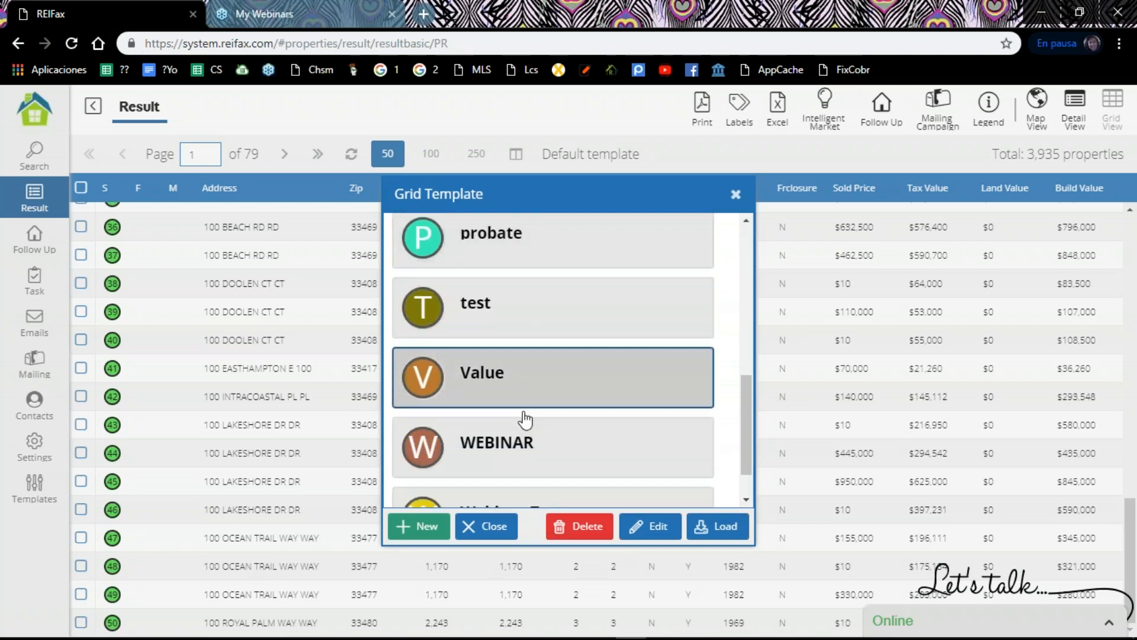
{"action": "scroll", "coordinate": [525, 419], "scroll_direction": "up", "scroll_amount": 8}
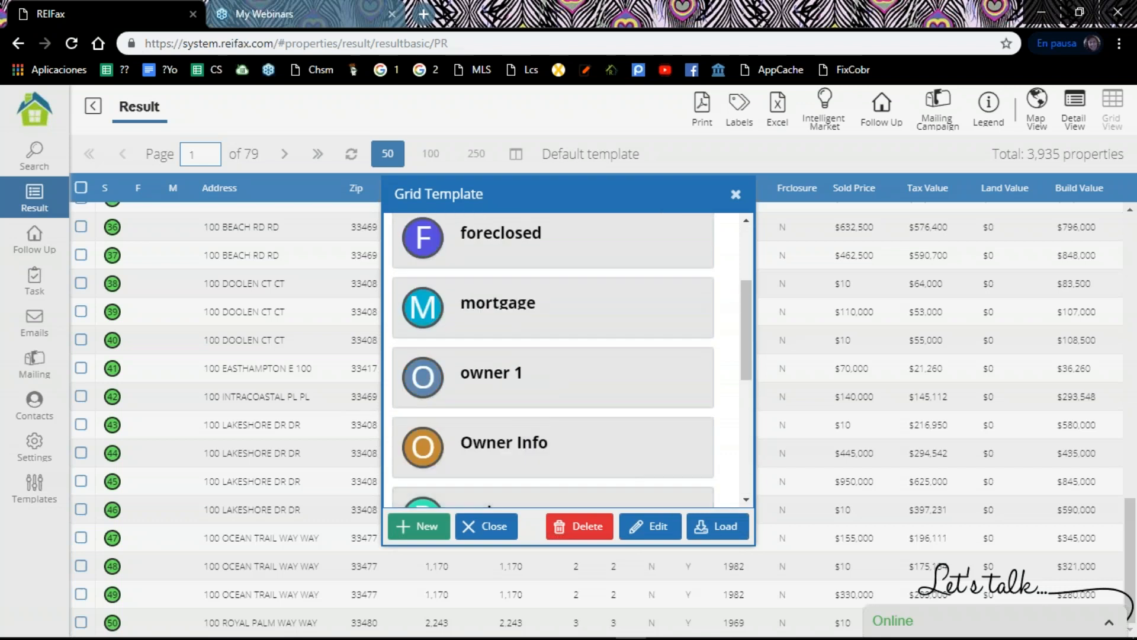
{"action": "left_click", "coordinate": [519, 382]}
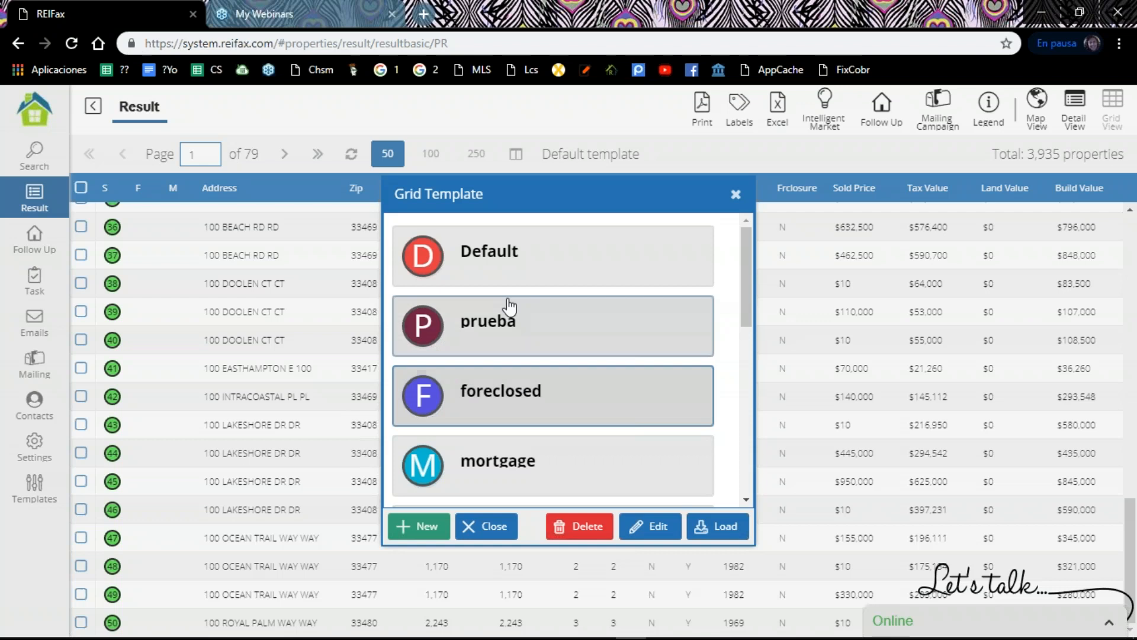
{"action": "scroll", "coordinate": [507, 311], "scroll_direction": "down", "scroll_amount": 4}
{"action": "left_click", "coordinate": [504, 345]}
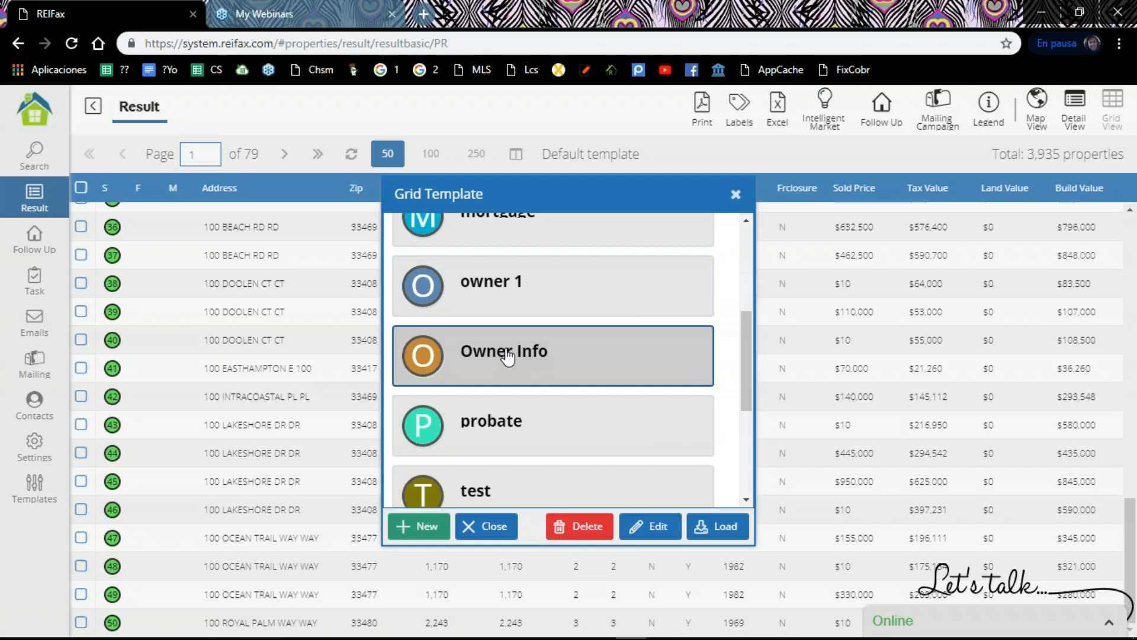
{"action": "left_click", "coordinate": [719, 526]}
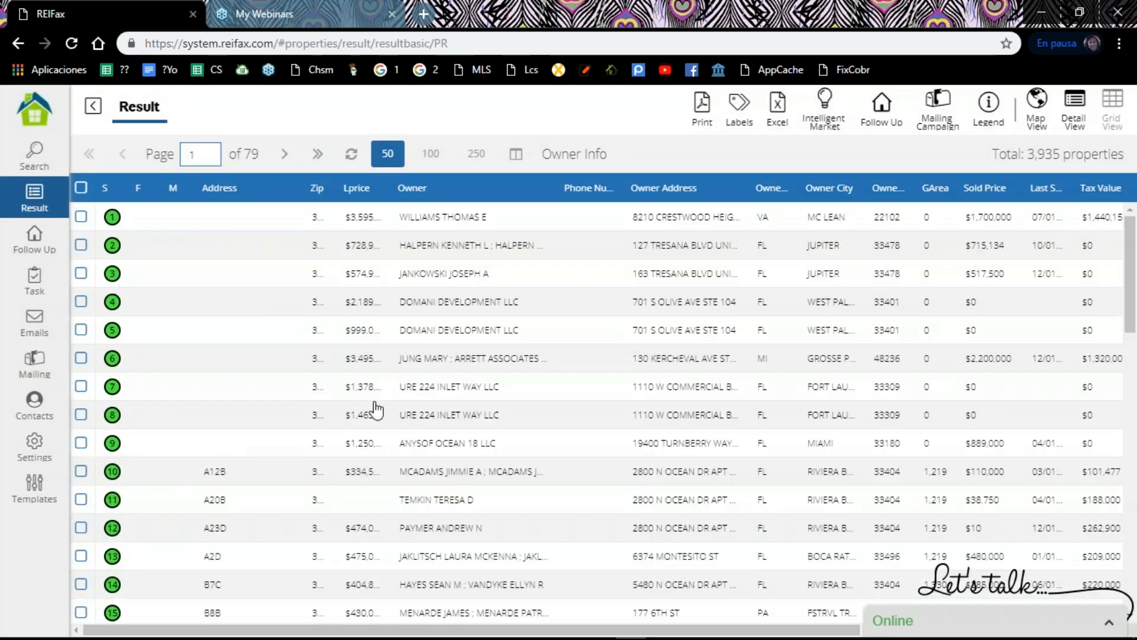
Step: Check the overview of the property in row 12, return to the results and look through the owner columns
{"action": "left_click", "coordinate": [287, 527]}
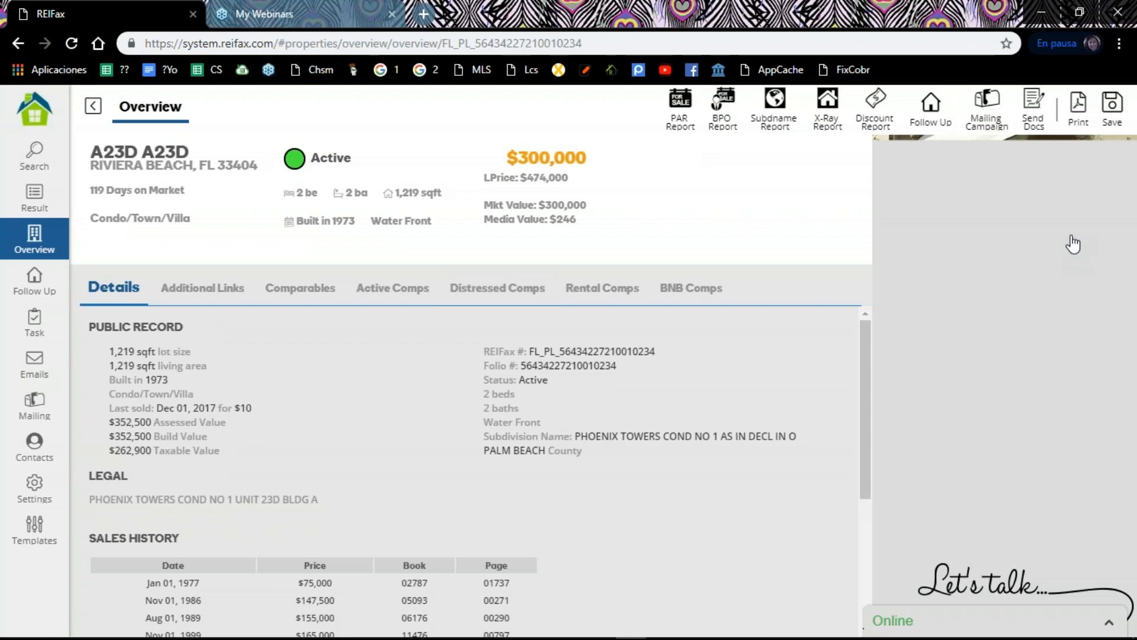
{"action": "left_click", "coordinate": [93, 106]}
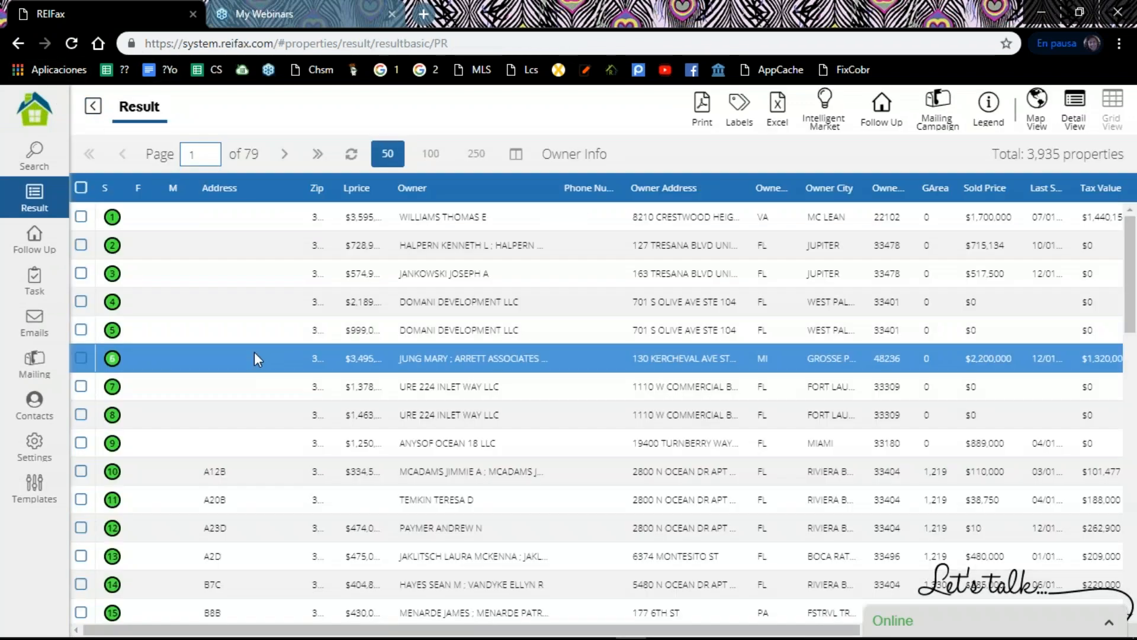
{"action": "scroll", "coordinate": [287, 497], "scroll_direction": "down", "scroll_amount": 5}
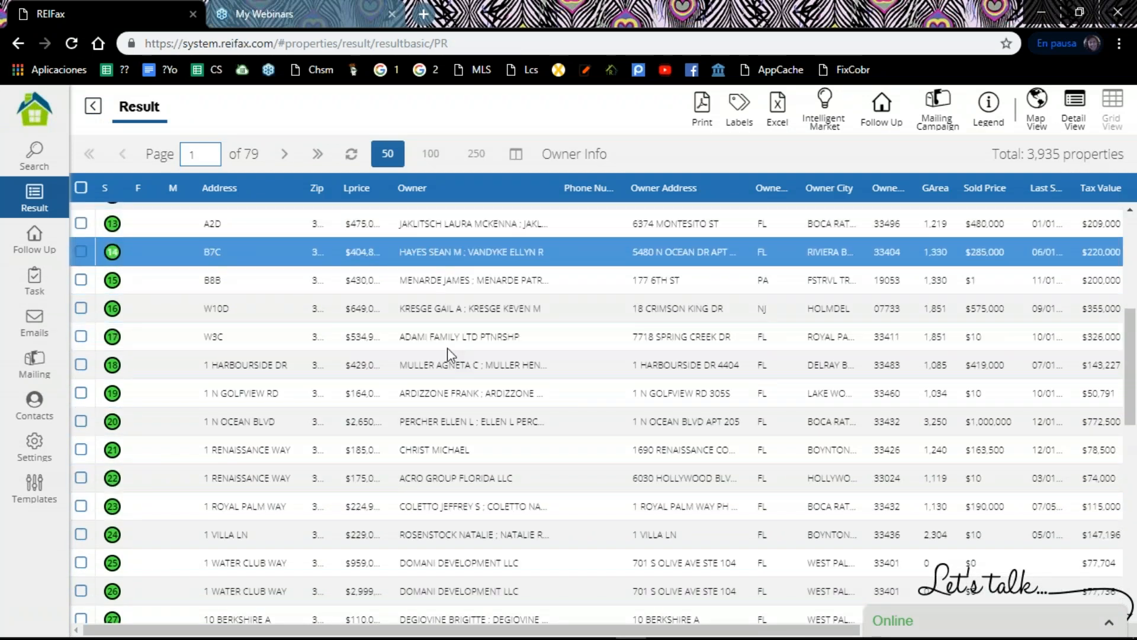
{"action": "scroll", "coordinate": [578, 322], "scroll_direction": "down", "scroll_amount": 10}
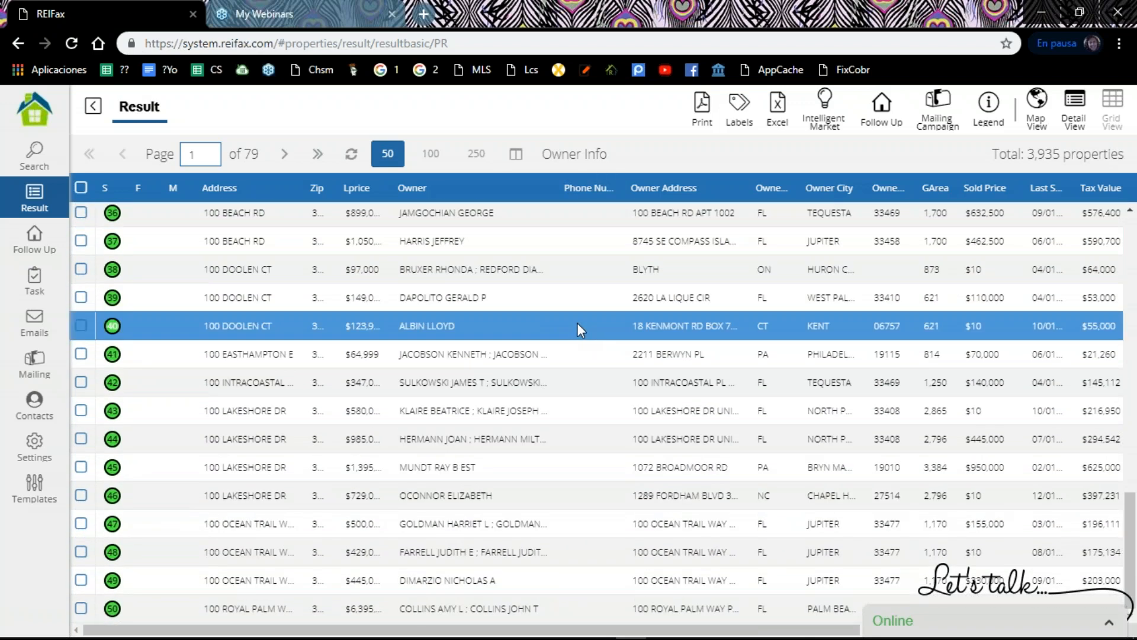
{"action": "scroll", "coordinate": [574, 323], "scroll_direction": "up", "scroll_amount": 14}
{"action": "scroll", "coordinate": [581, 332], "scroll_direction": "up", "scroll_amount": 1}
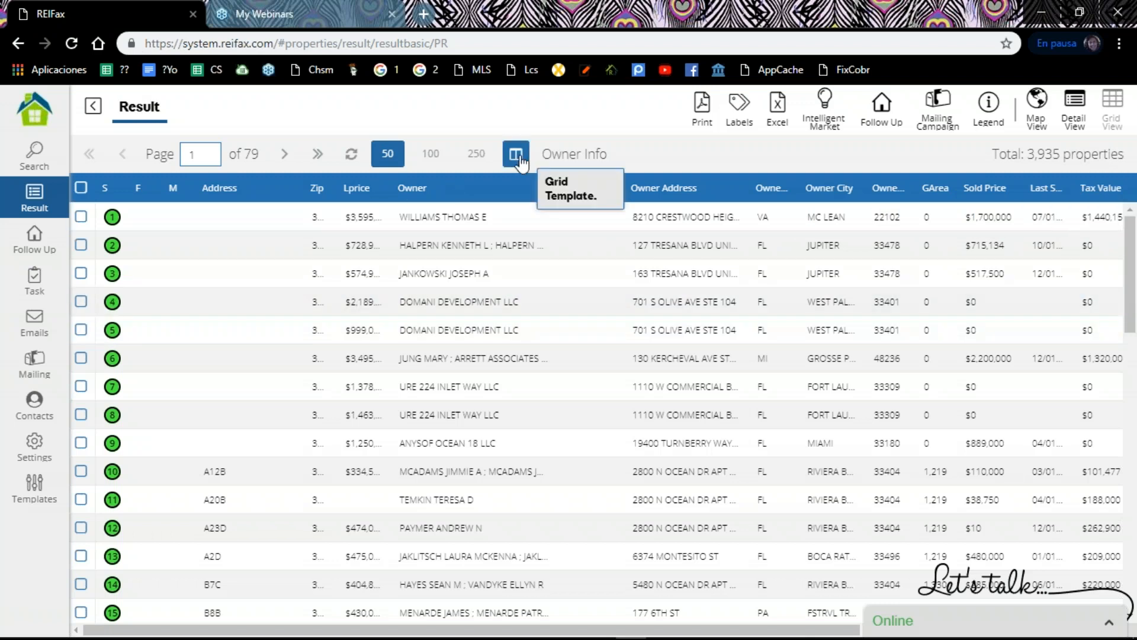
Step: Start a new grid template and add the public record field "Address: Property Address" to it
{"action": "left_click", "coordinate": [518, 157]}
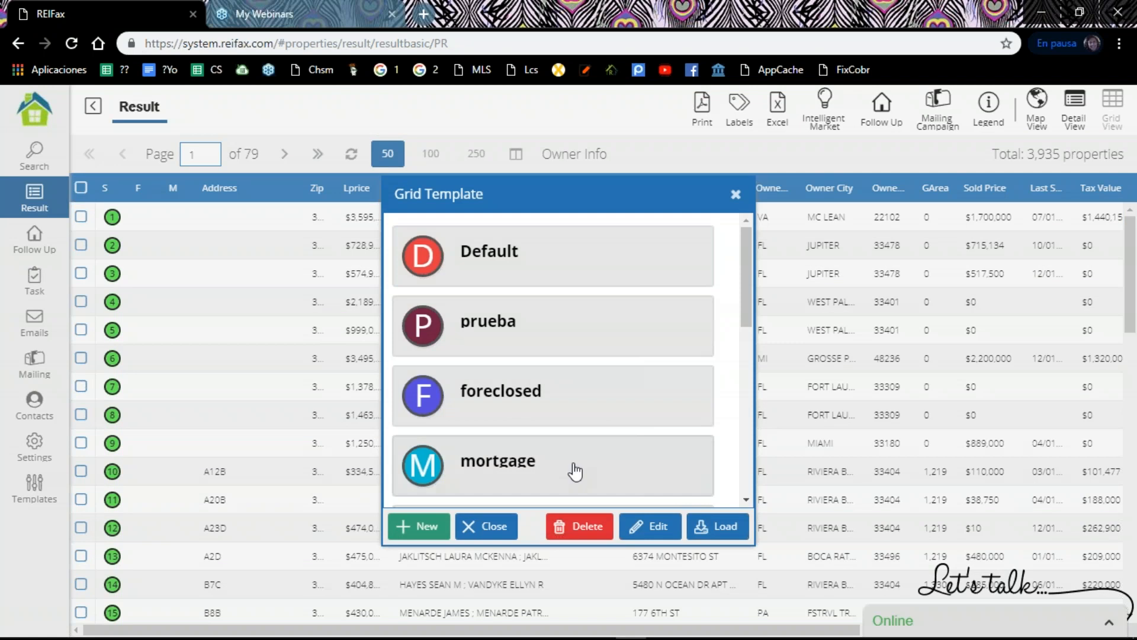
{"action": "left_click", "coordinate": [575, 472]}
{"action": "left_click", "coordinate": [413, 529]}
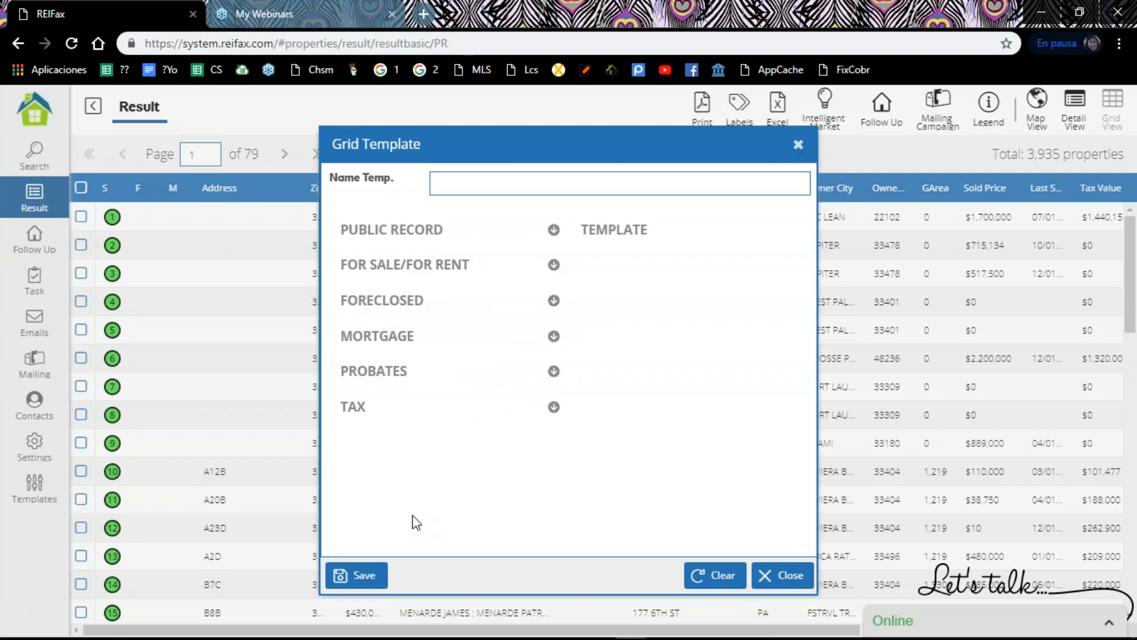
{"action": "left_click", "coordinate": [376, 237]}
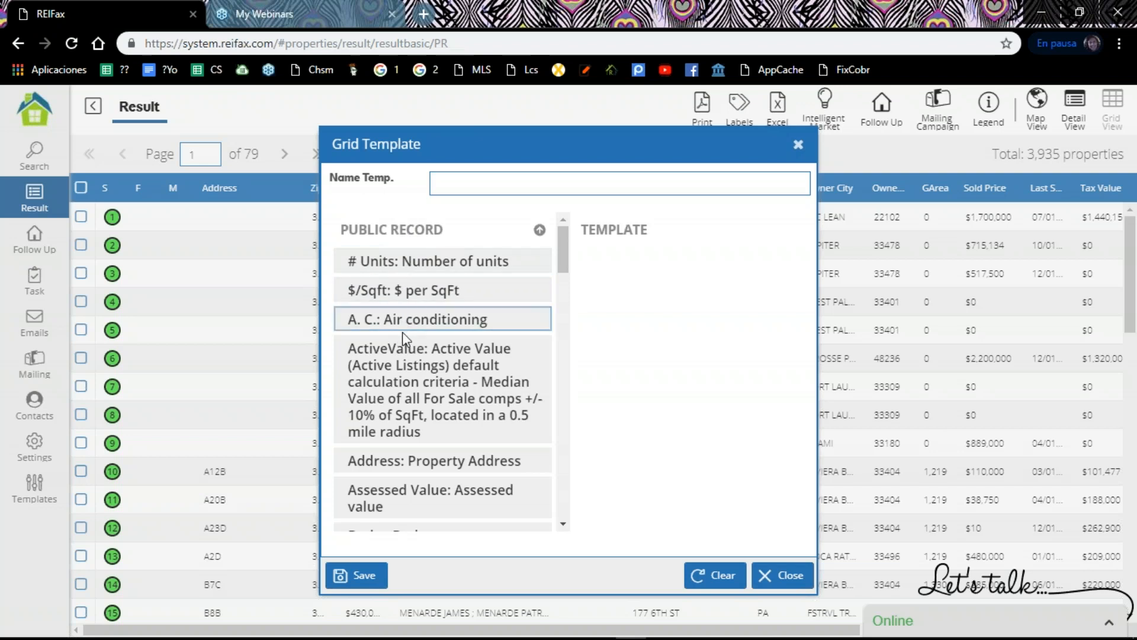
{"action": "scroll", "coordinate": [403, 332], "scroll_direction": "down", "scroll_amount": 1}
{"action": "left_click", "coordinate": [402, 378]}
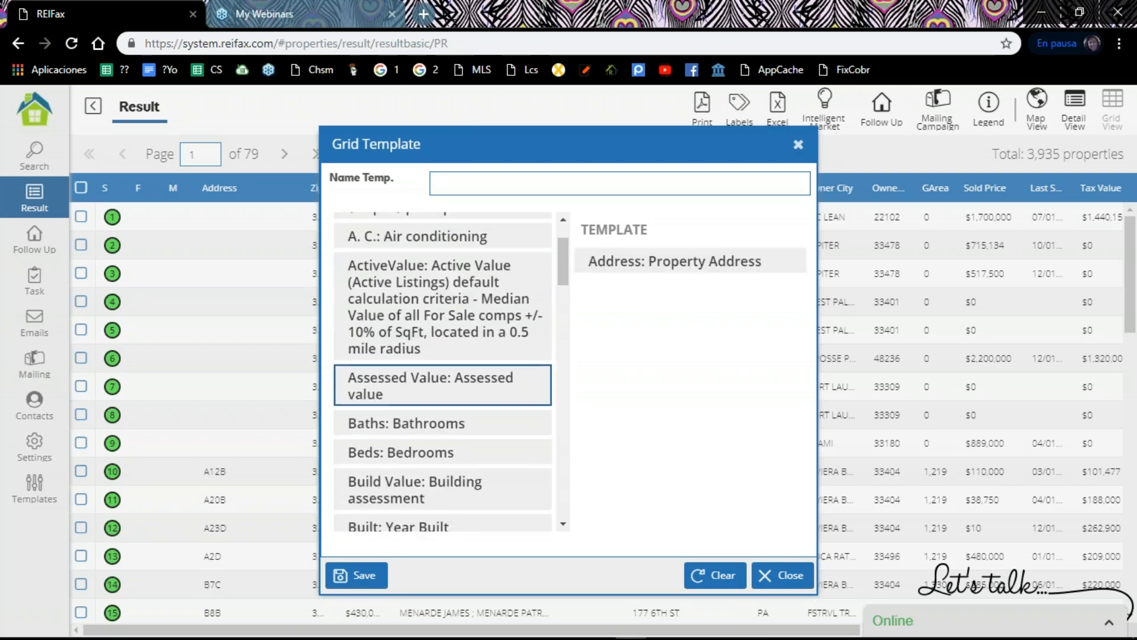
Step: Add the public record fields Built (Year Built), D. Equity (Debt to Equity) and MktValue (Market Value) to the new grid template
{"action": "scroll", "coordinate": [423, 296], "scroll_direction": "down", "scroll_amount": 1}
{"action": "scroll", "coordinate": [423, 300], "scroll_direction": "down", "scroll_amount": 1}
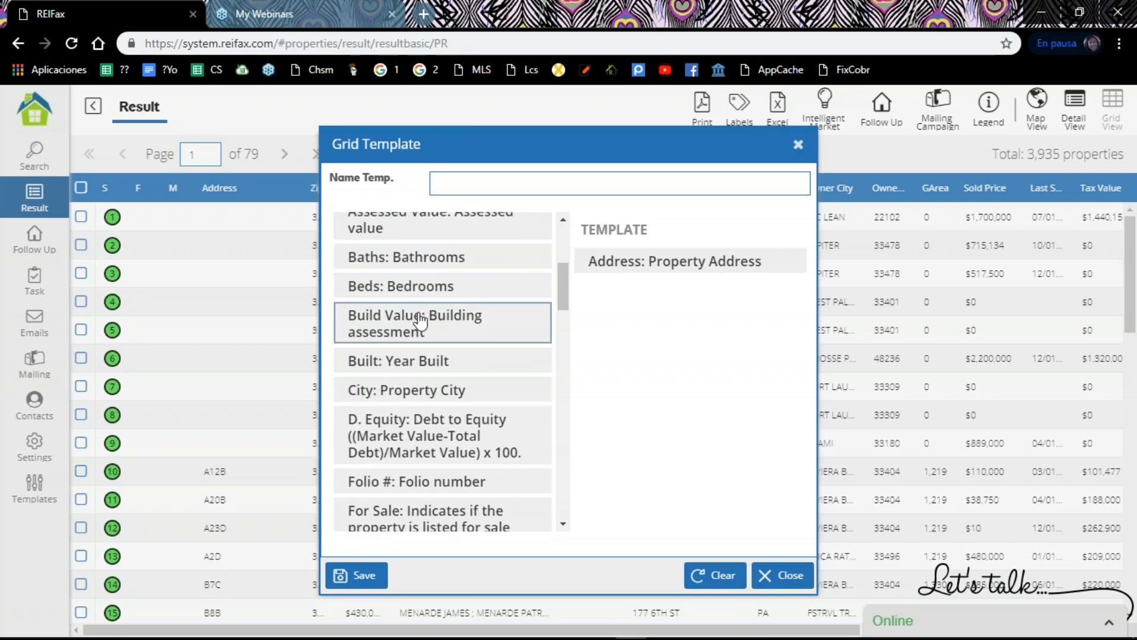
{"action": "left_click", "coordinate": [414, 362]}
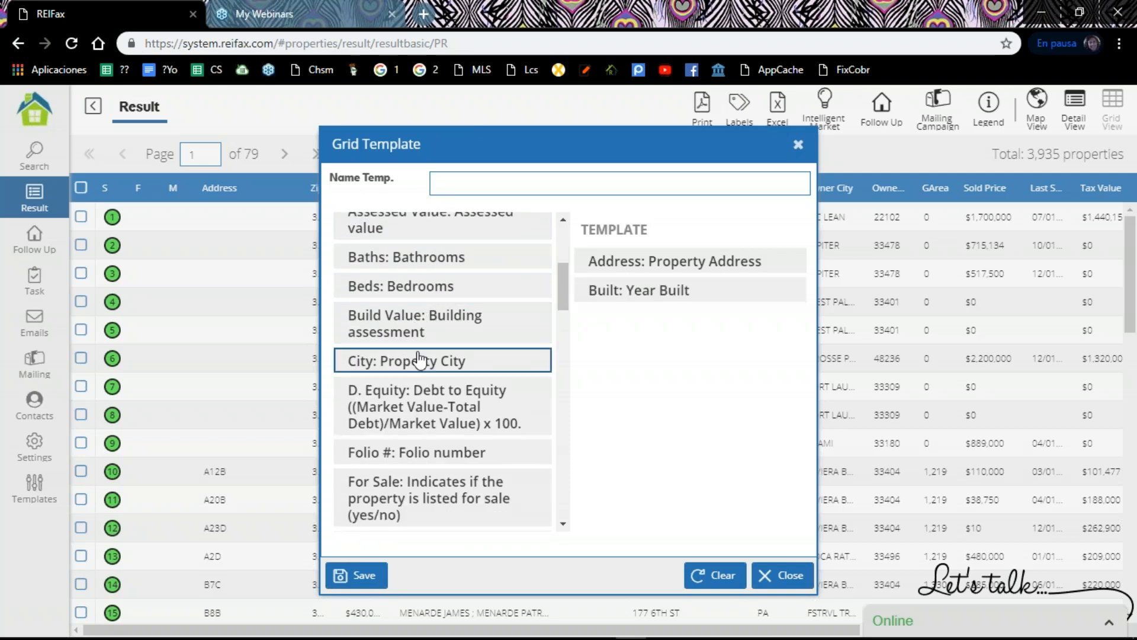
{"action": "left_click", "coordinate": [435, 402]}
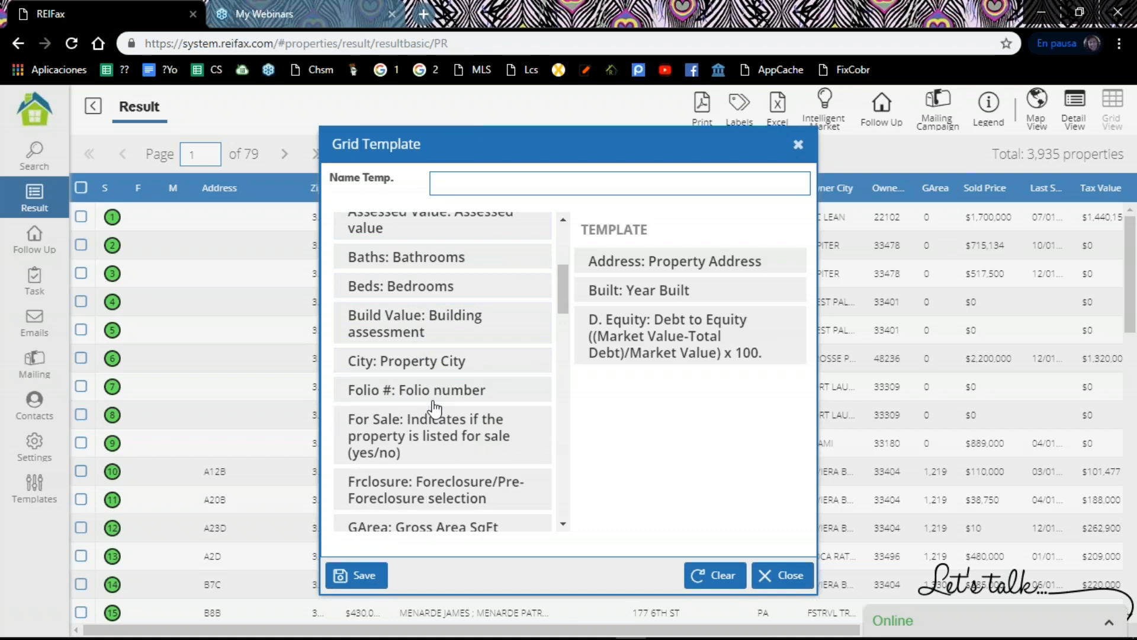
{"action": "scroll", "coordinate": [431, 372], "scroll_direction": "down", "scroll_amount": 3}
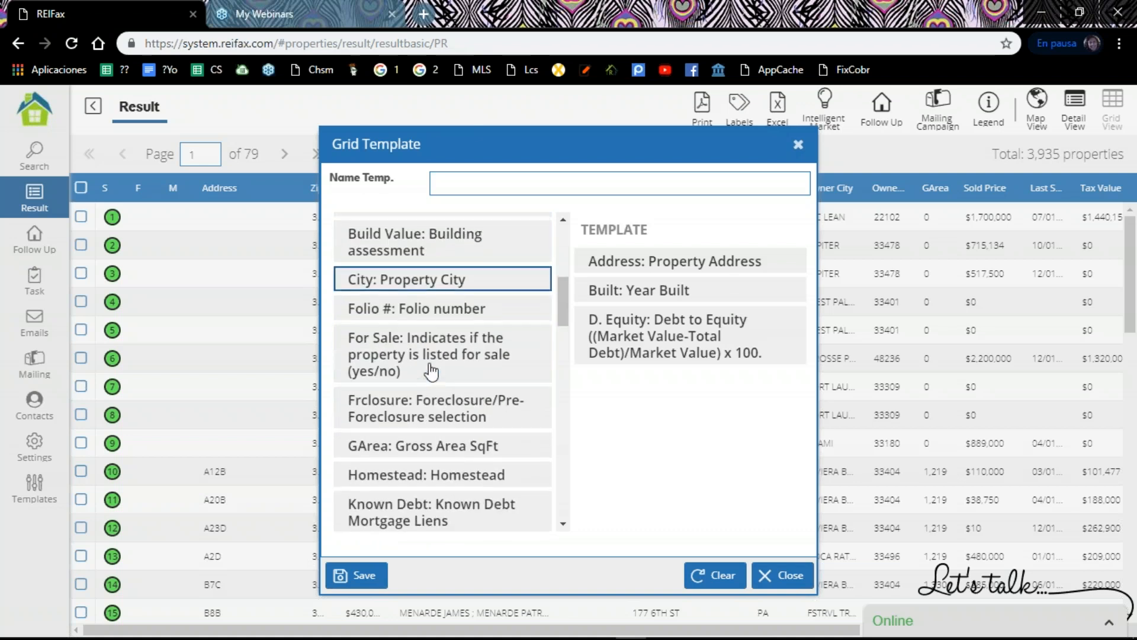
{"action": "scroll", "coordinate": [431, 371], "scroll_direction": "down", "scroll_amount": 7}
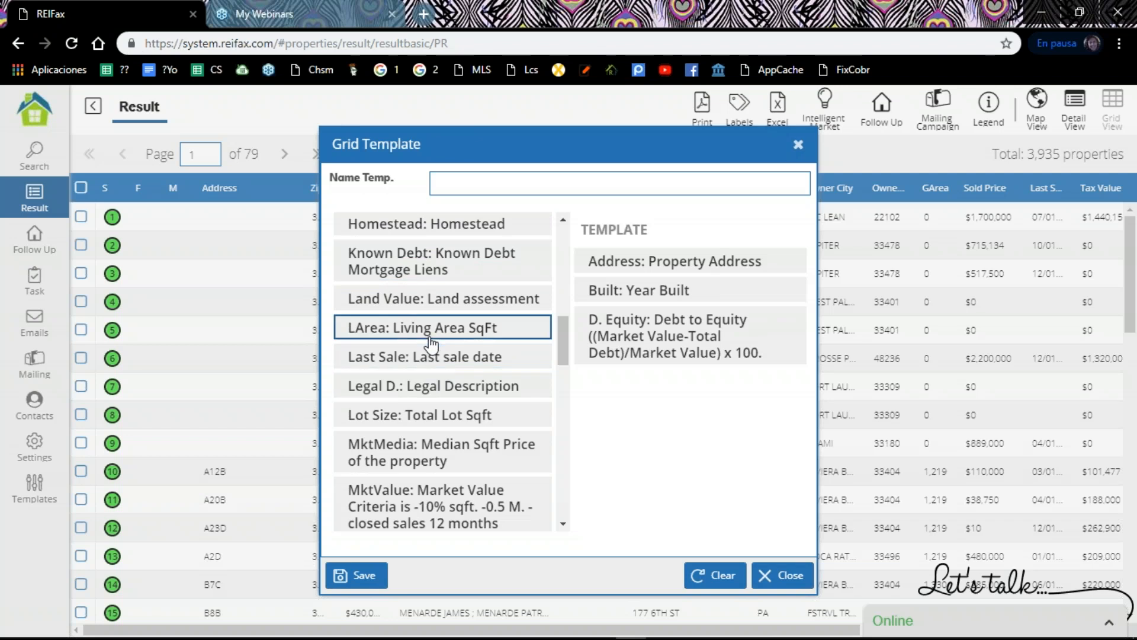
{"action": "scroll", "coordinate": [430, 346], "scroll_direction": "down", "scroll_amount": 3}
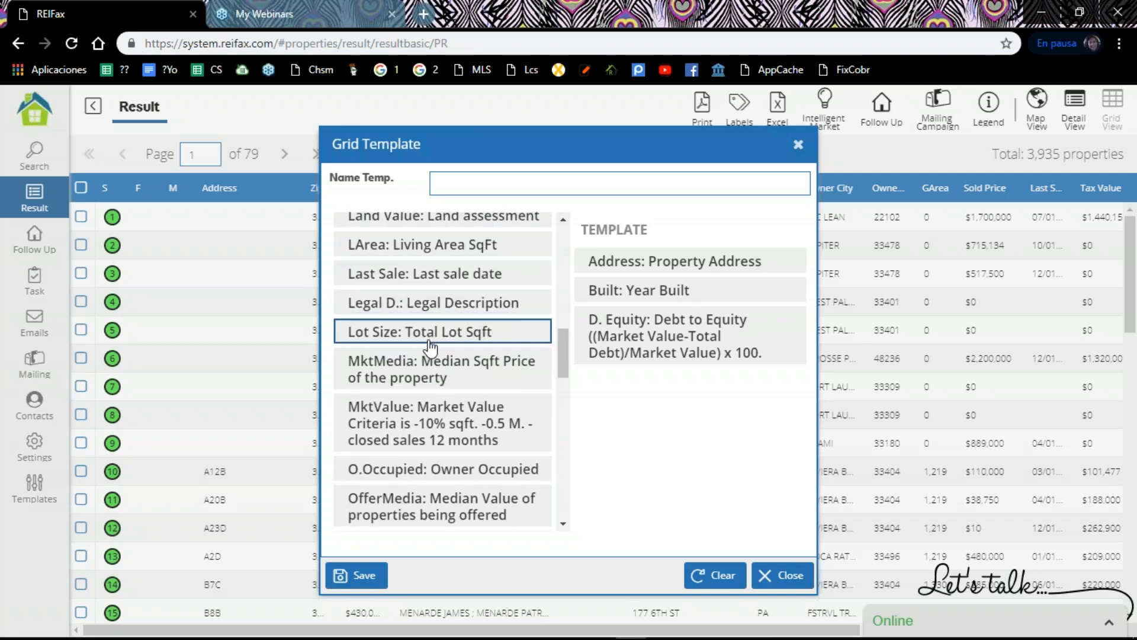
{"action": "double_click", "coordinate": [438, 422]}
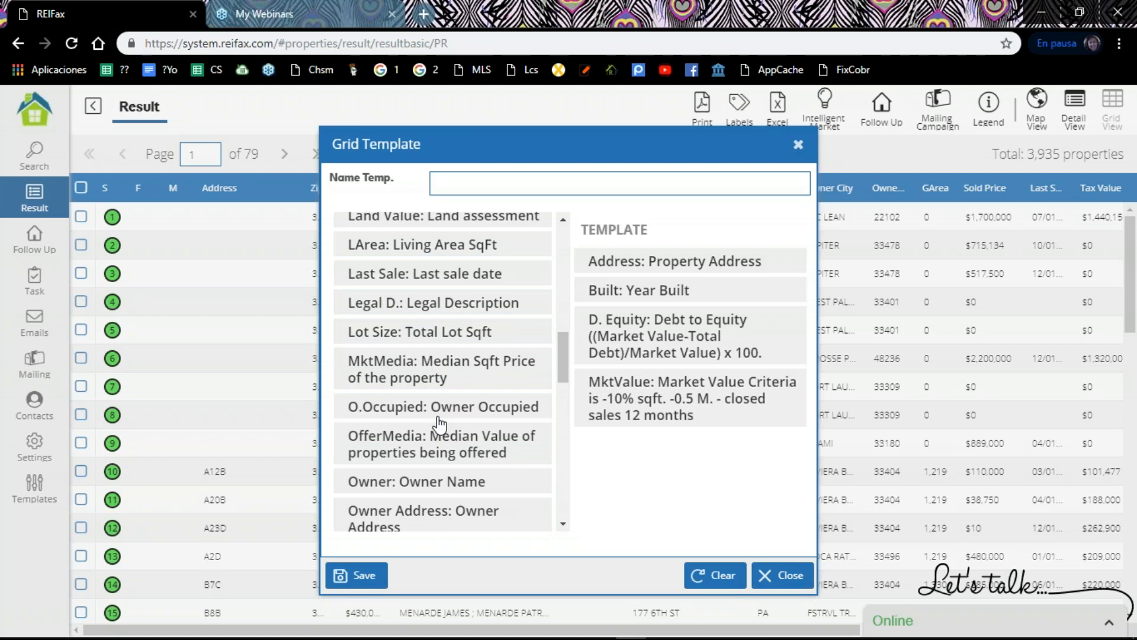
Step: Add the public record fields Tax Value (Taxable value) and Twn (Township) to the new grid template
{"action": "scroll", "coordinate": [434, 409], "scroll_direction": "down", "scroll_amount": 4}
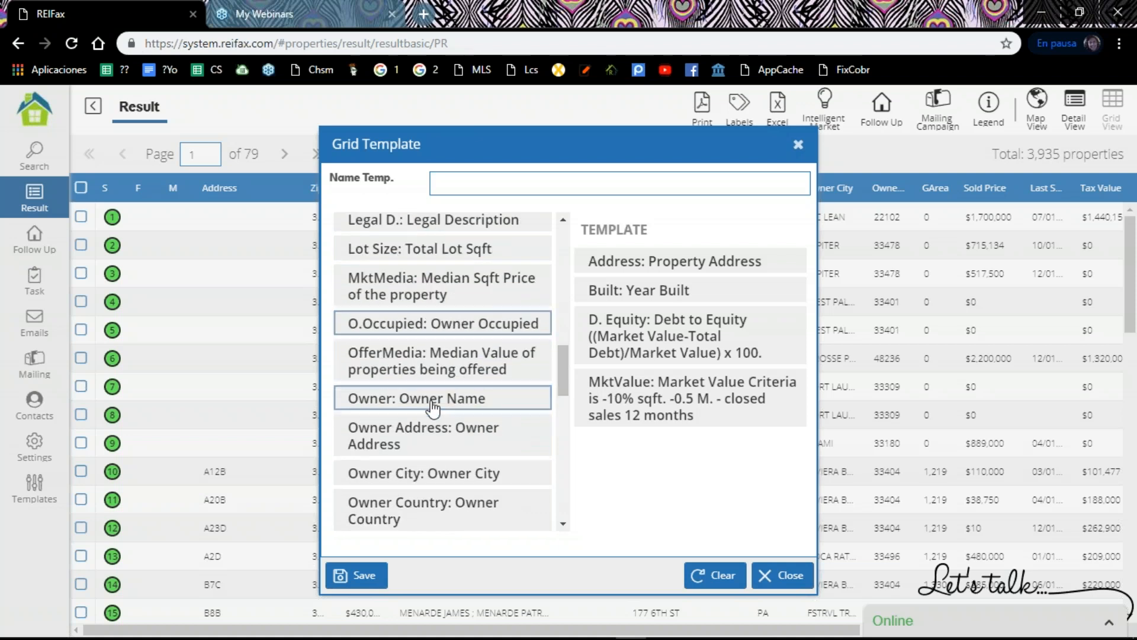
{"action": "scroll", "coordinate": [433, 408], "scroll_direction": "down", "scroll_amount": 5}
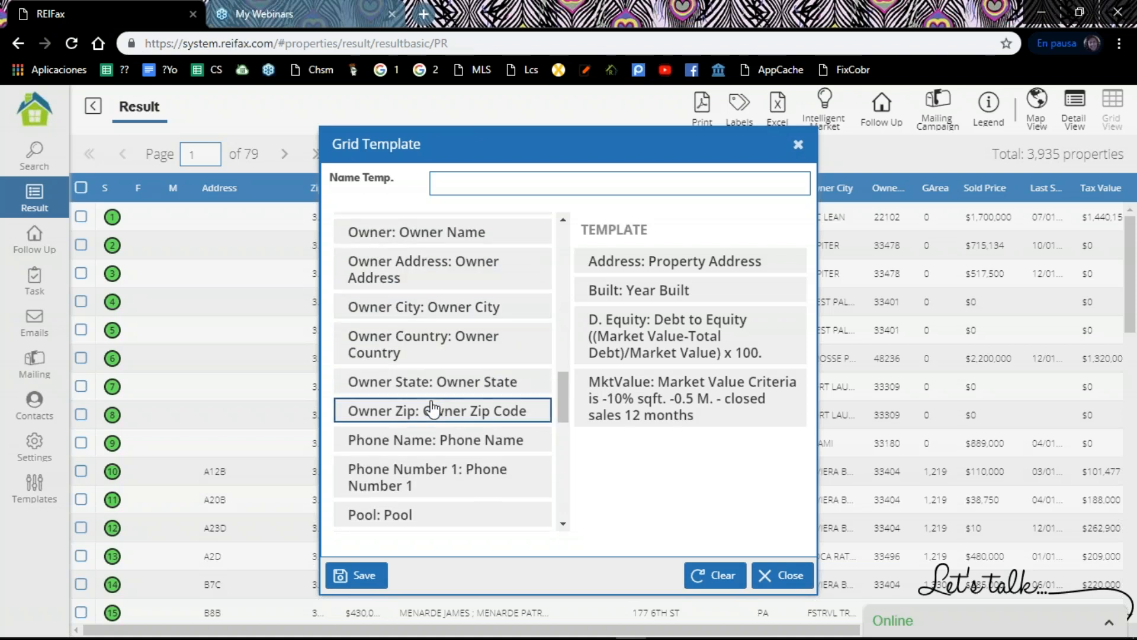
{"action": "scroll", "coordinate": [433, 408], "scroll_direction": "down", "scroll_amount": 8}
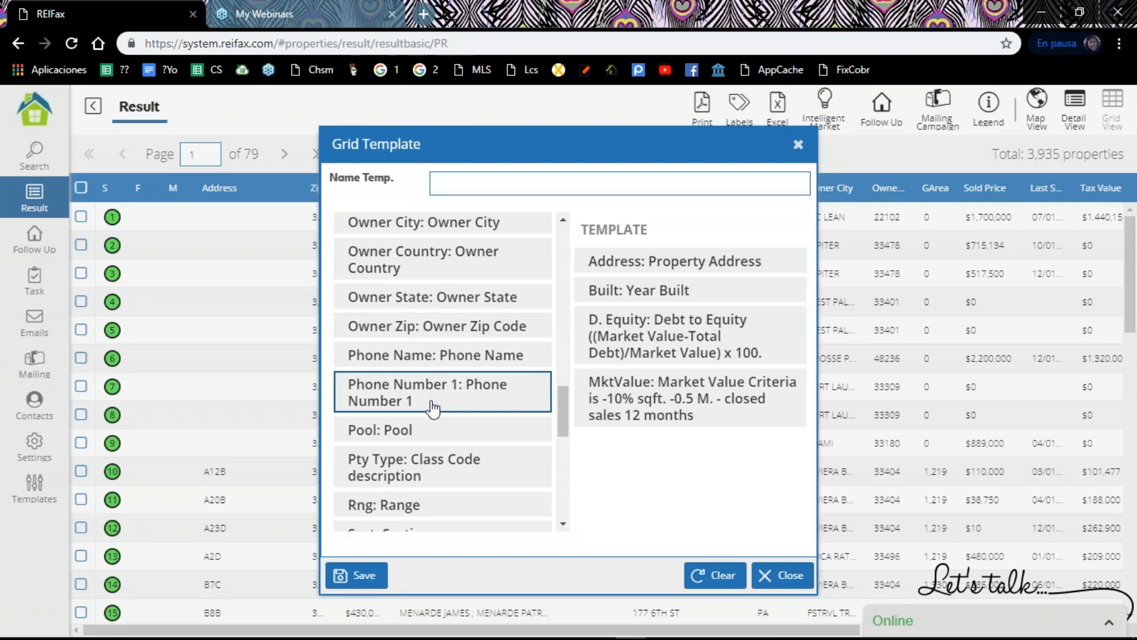
{"action": "scroll", "coordinate": [433, 407], "scroll_direction": "down", "scroll_amount": 6}
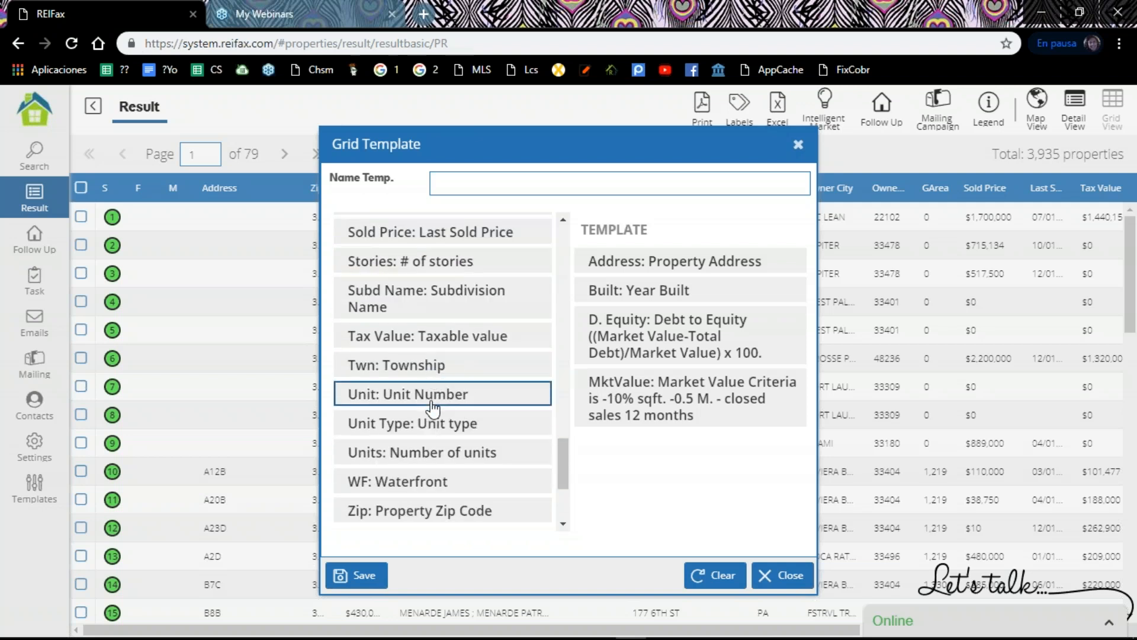
{"action": "left_click", "coordinate": [438, 343]}
{"action": "left_click", "coordinate": [437, 342]}
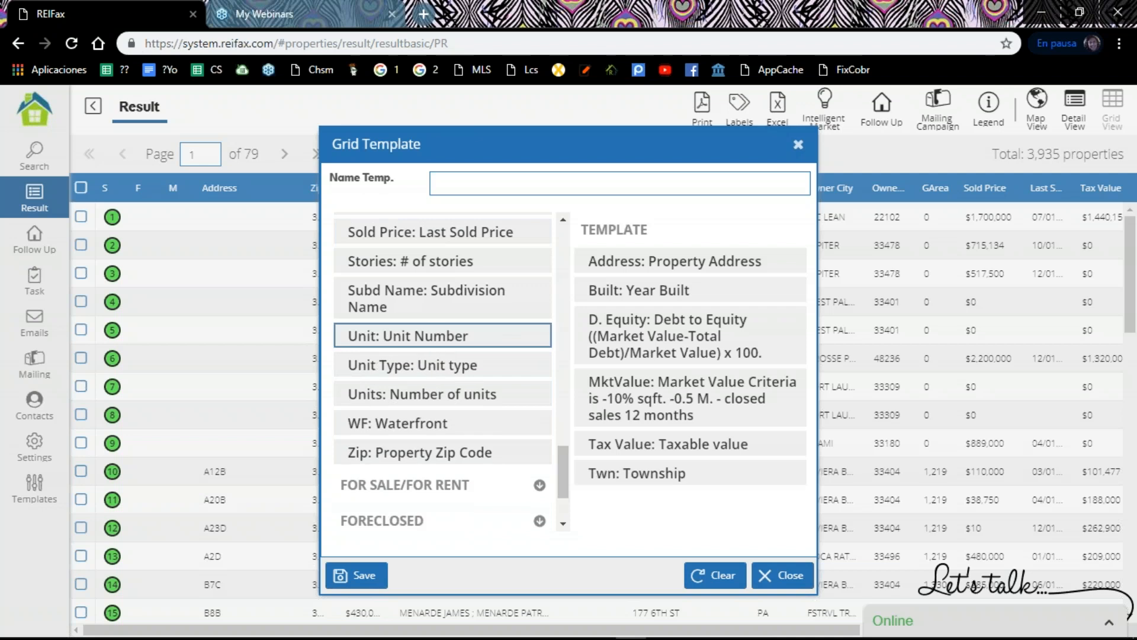
{"action": "scroll", "coordinate": [435, 355], "scroll_direction": "down", "scroll_amount": 4}
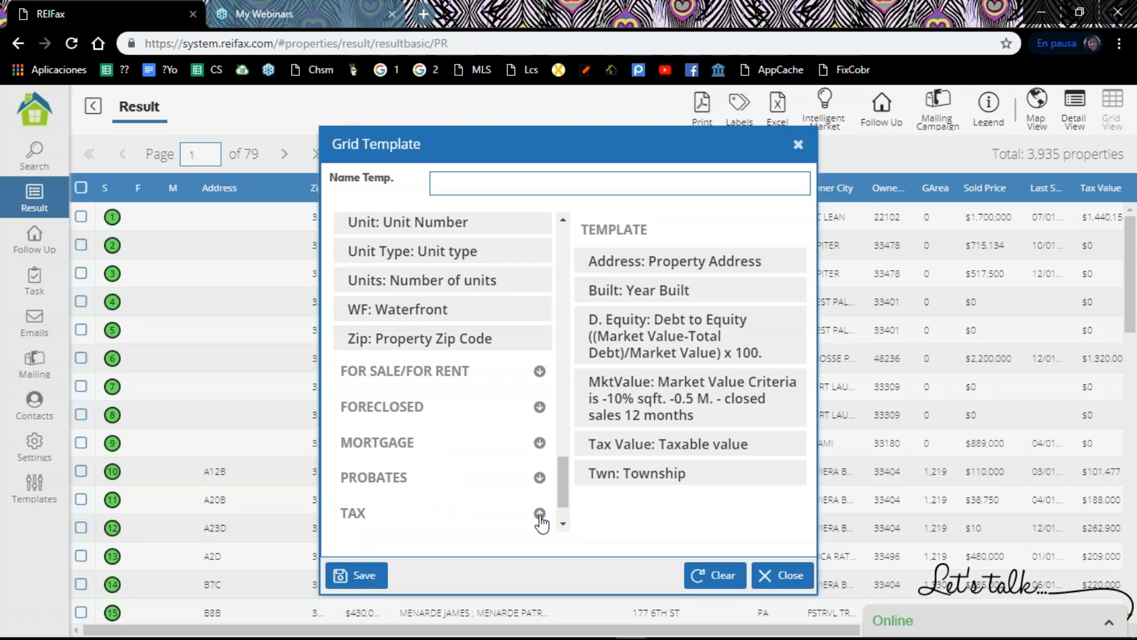
Step: Add the tax fields Tax Amount and Tax Year to the new grid template
{"action": "scroll", "coordinate": [540, 522], "scroll_direction": "up", "scroll_amount": 1}
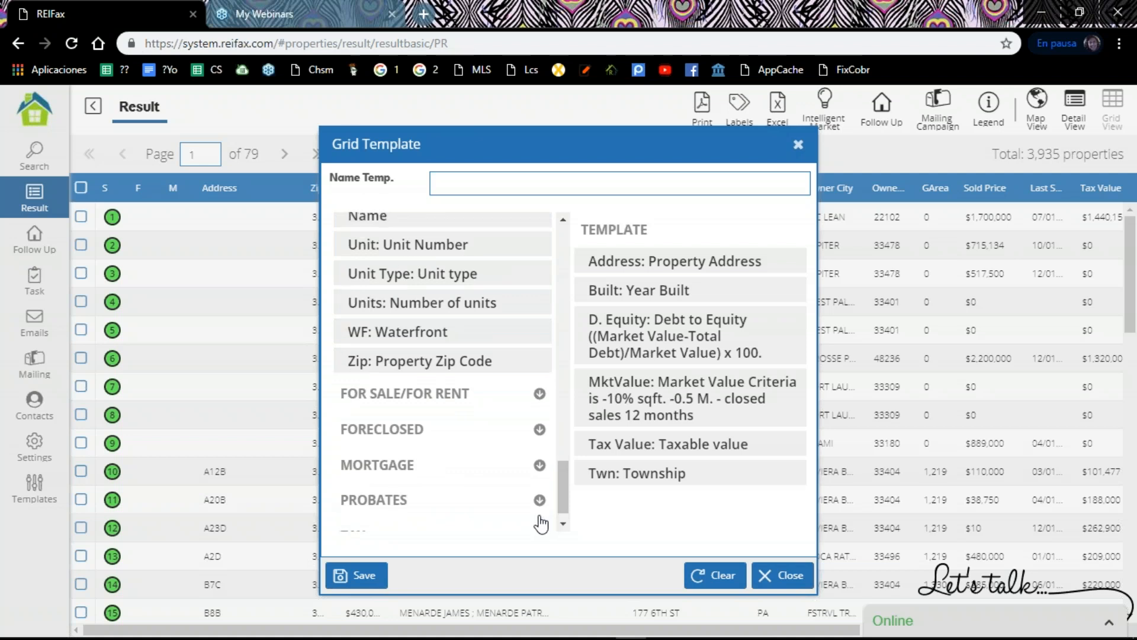
{"action": "left_click", "coordinate": [539, 524]}
{"action": "scroll", "coordinate": [540, 523], "scroll_direction": "down", "scroll_amount": 7}
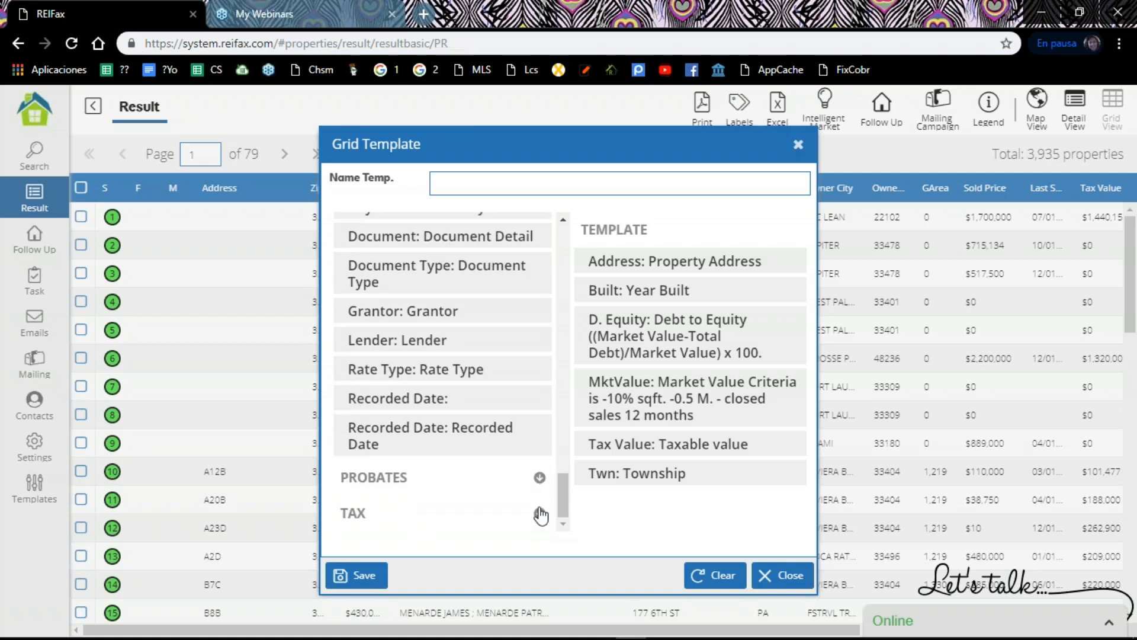
{"action": "left_click", "coordinate": [540, 514]}
{"action": "scroll", "coordinate": [538, 517], "scroll_direction": "down", "scroll_amount": 1}
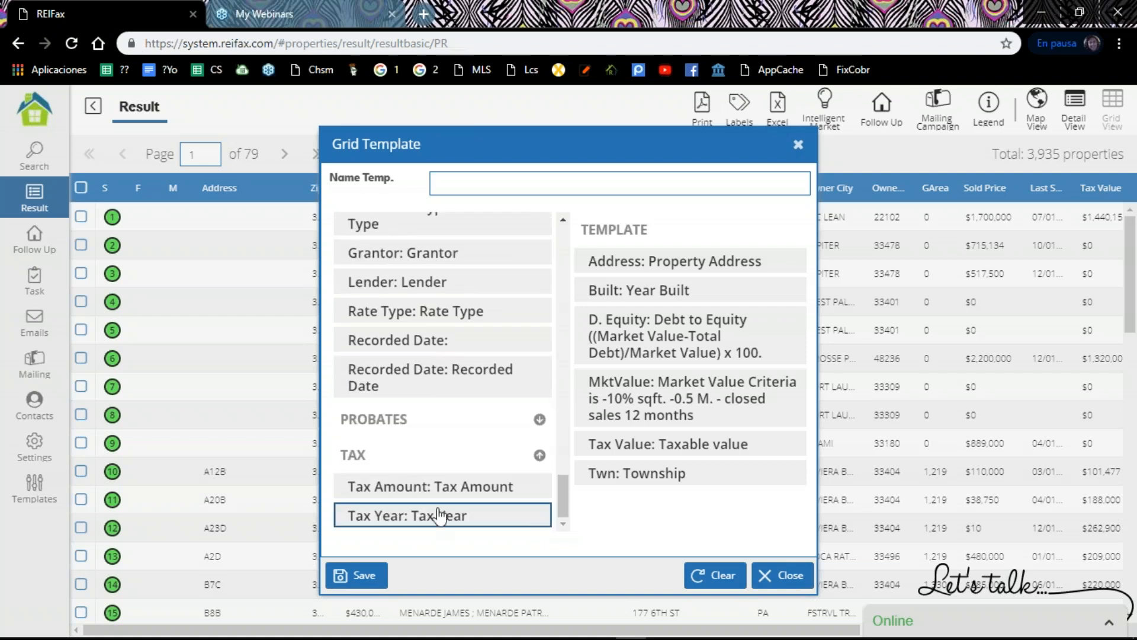
{"action": "left_click", "coordinate": [431, 493]}
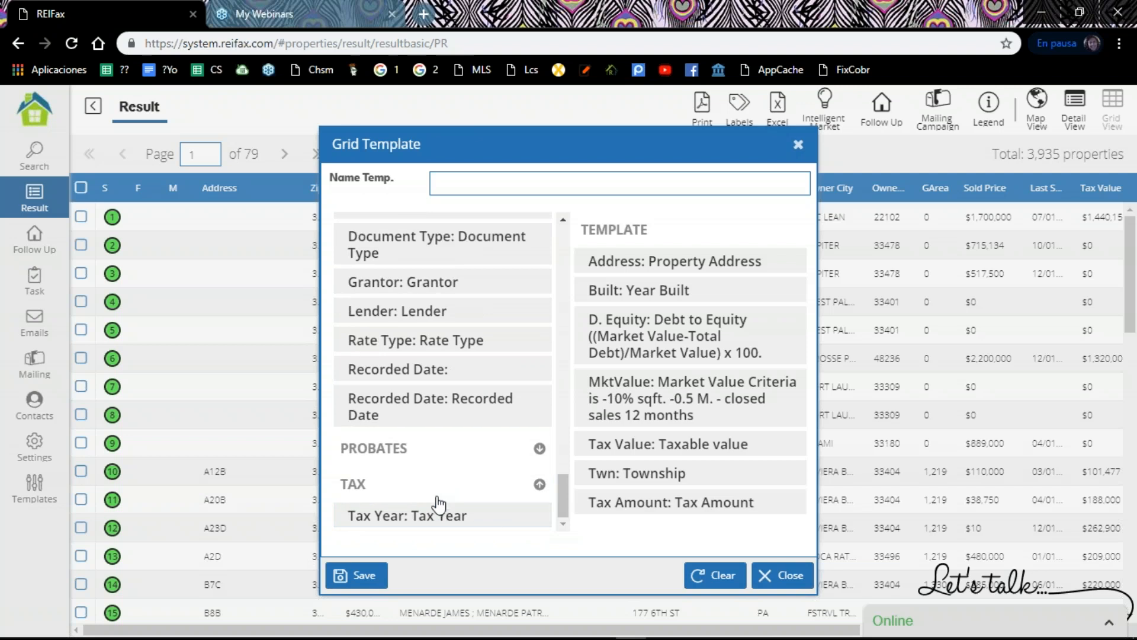
{"action": "left_click", "coordinate": [453, 524]}
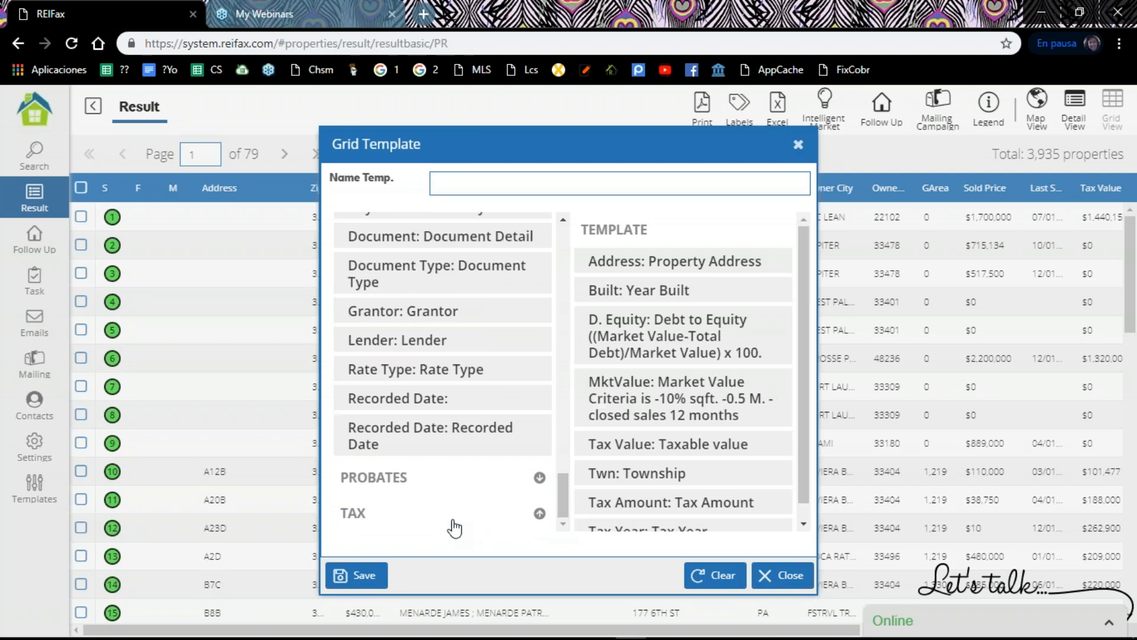
Step: Review the template's chosen fields, name the template "Tax Delinquent Properties" and save it
{"action": "left_click_drag", "start_coordinate": [806, 367], "coordinate": [808, 419]}
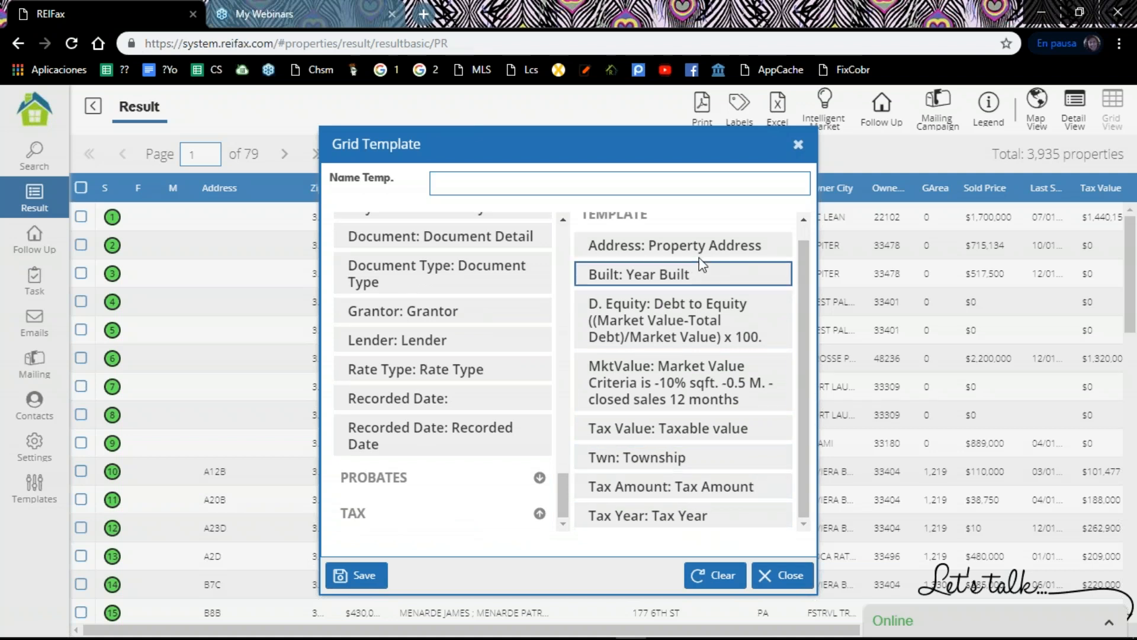
{"action": "scroll", "coordinate": [652, 500], "scroll_direction": "up", "scroll_amount": 1}
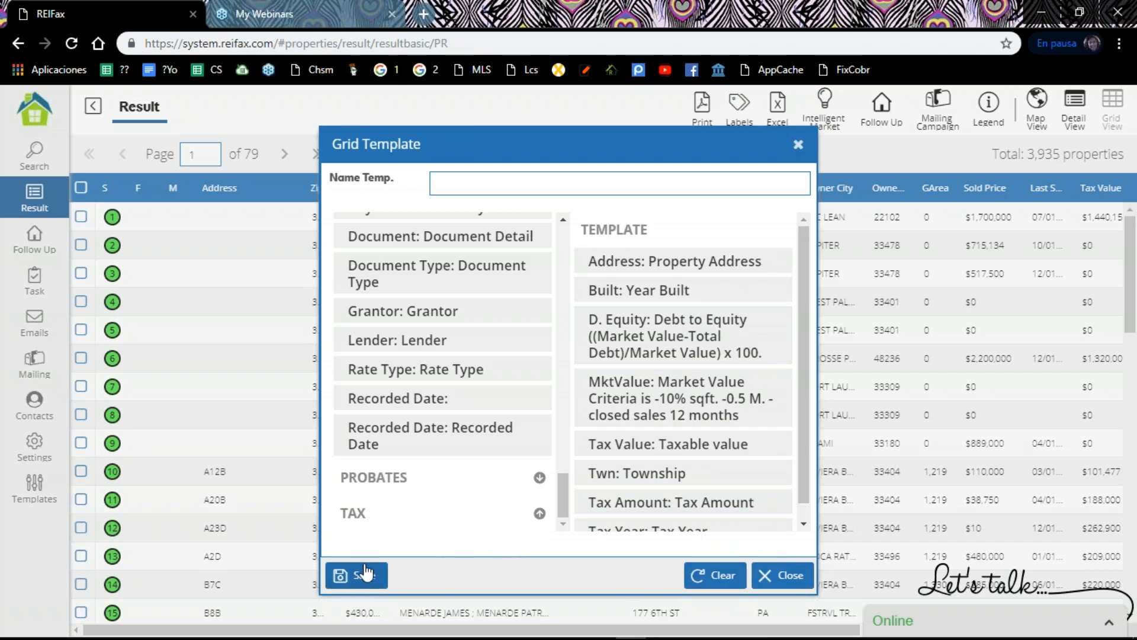
{"action": "left_click", "coordinate": [454, 185]}
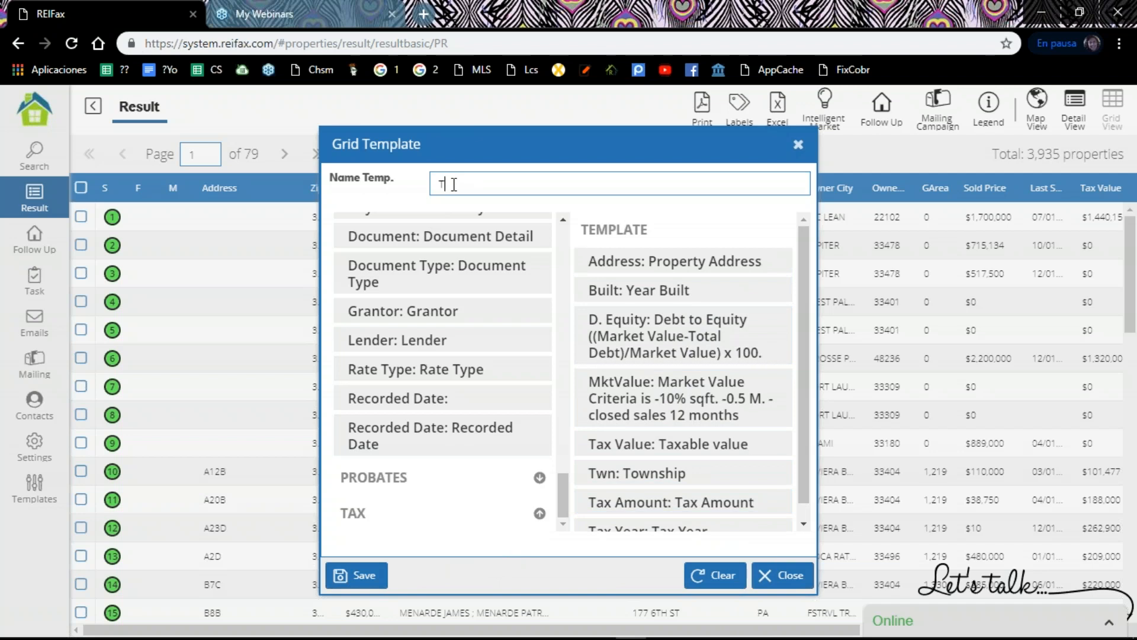
{"action": "type", "text": "Tax Delinquesnt P"}
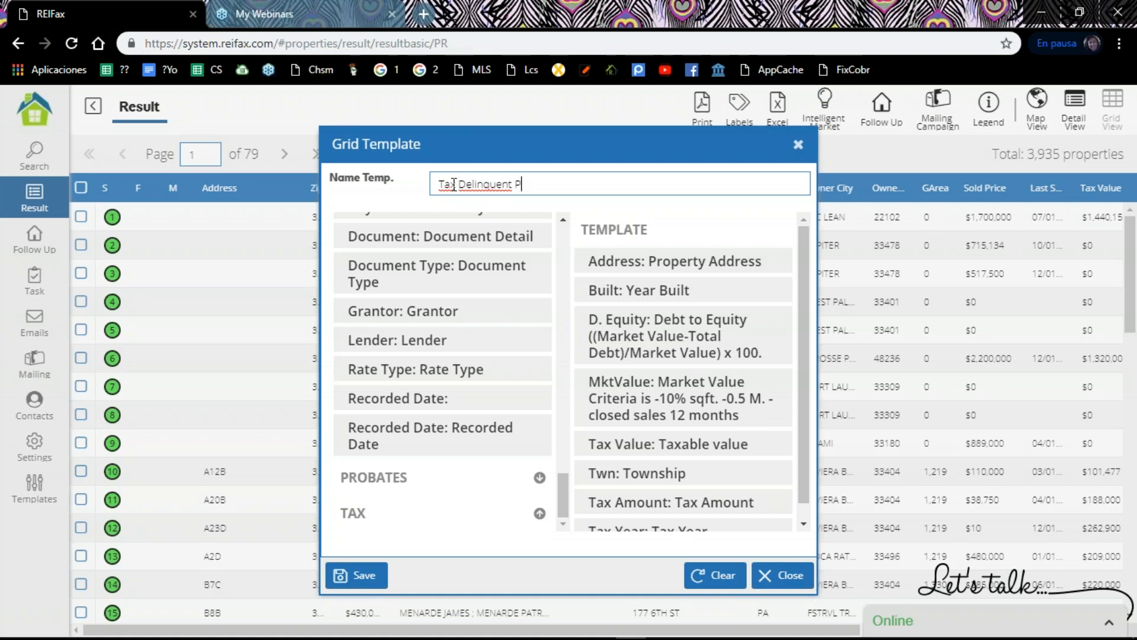
{"action": "type", "text": "roperties"}
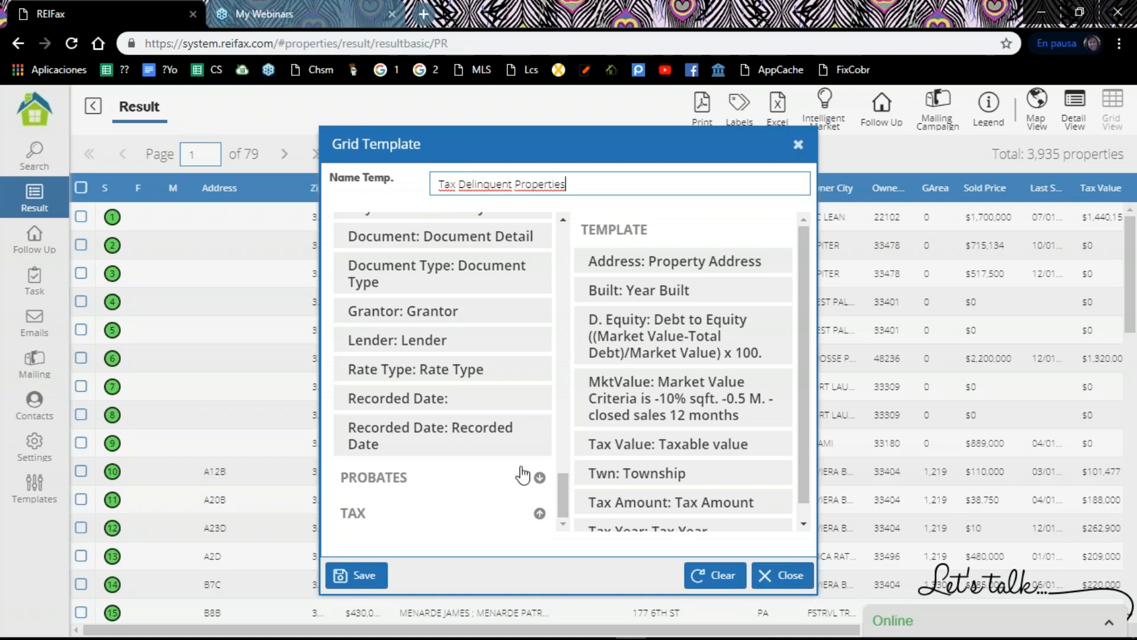
{"action": "left_click", "coordinate": [365, 576]}
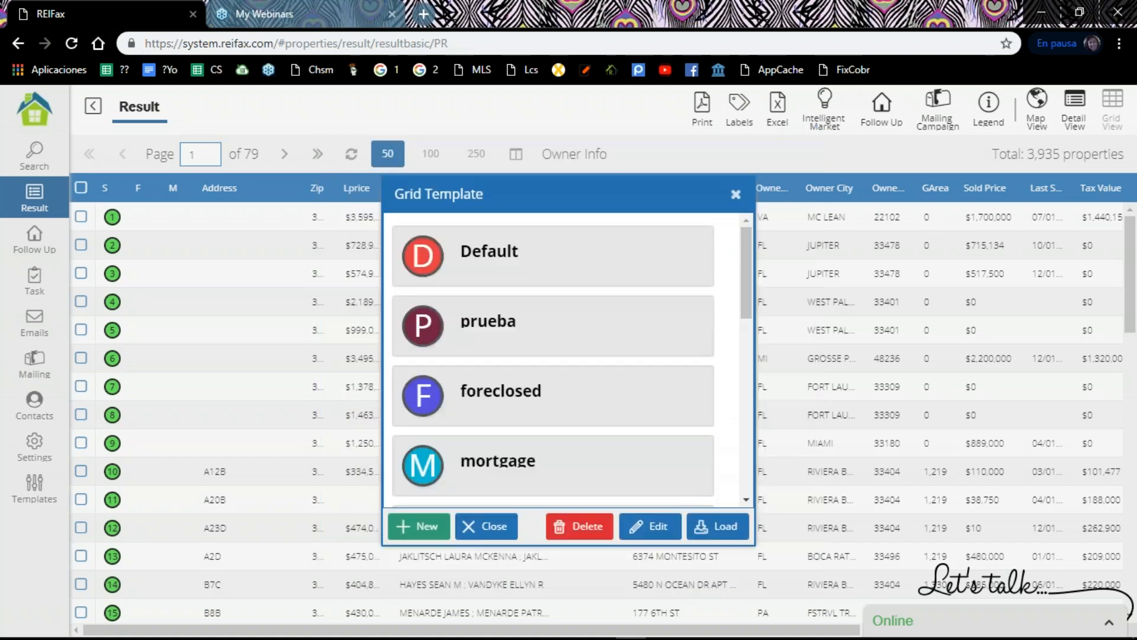
Step: Load the Tax Delinquent Properties grid template and return from the property overview to the results
{"action": "left_click", "coordinate": [675, 350]}
{"action": "left_click_drag", "start_coordinate": [744, 294], "coordinate": [745, 408]}
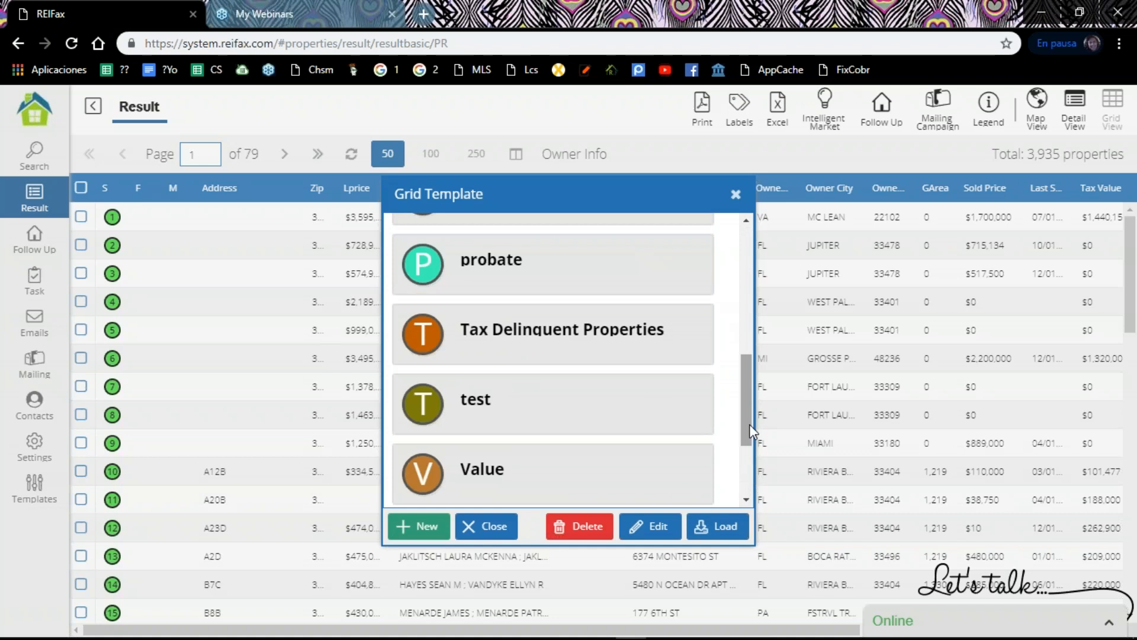
{"action": "left_click", "coordinate": [573, 345]}
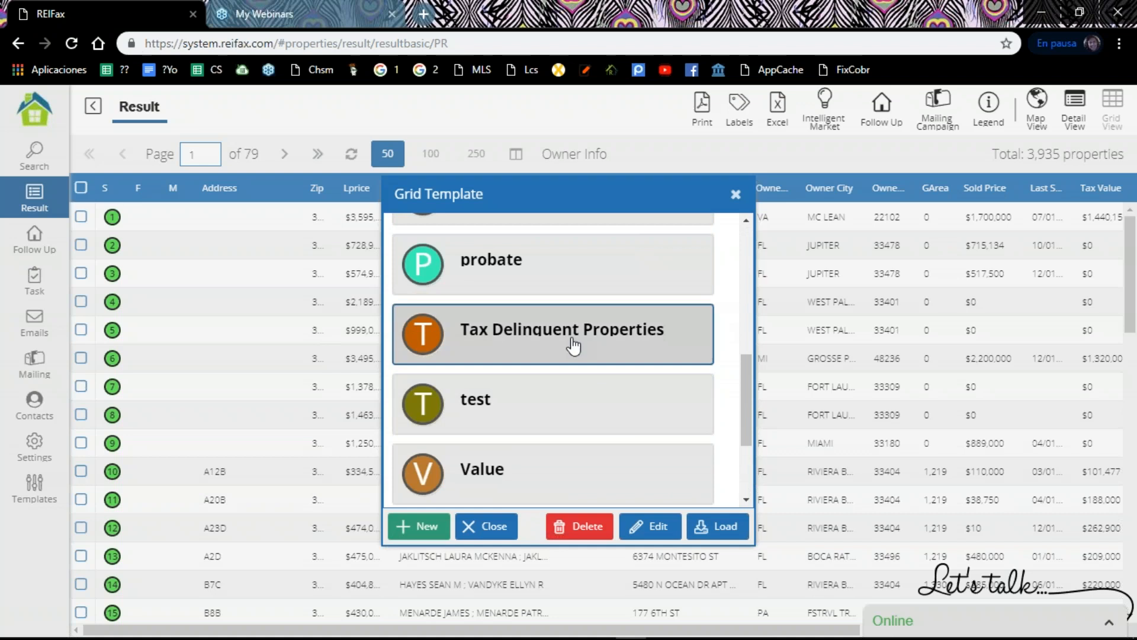
{"action": "left_click", "coordinate": [719, 532]}
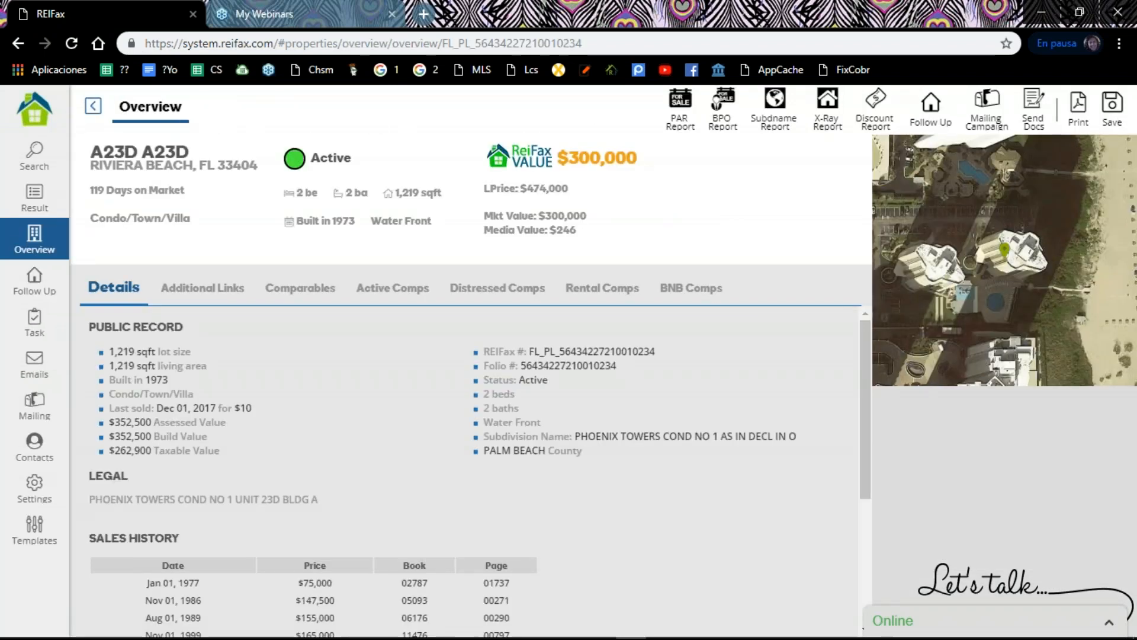
{"action": "left_click", "coordinate": [93, 105]}
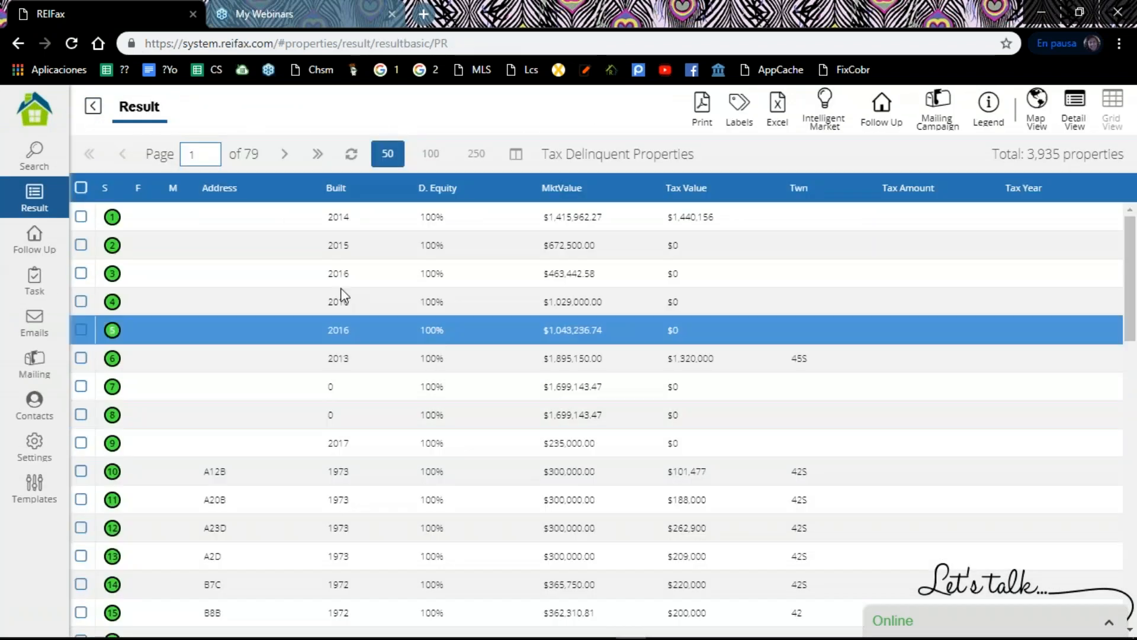
Step: Look through the results' Tax Amount and Tax Year columns for properties with tax data
{"action": "scroll", "coordinate": [223, 526], "scroll_direction": "down", "scroll_amount": 10}
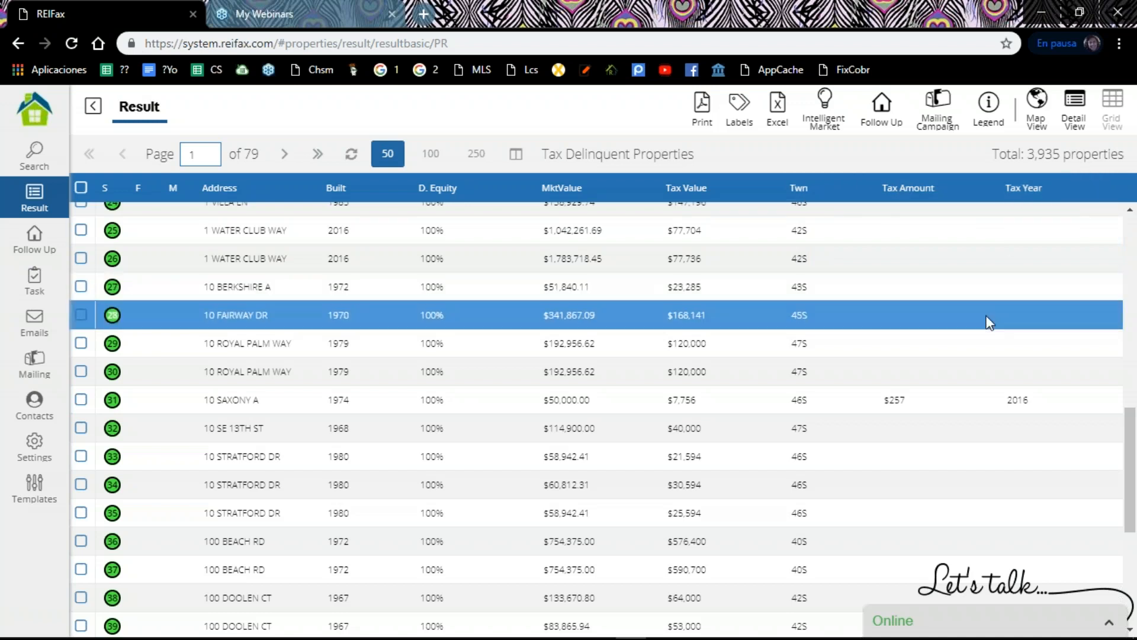
{"action": "scroll", "coordinate": [988, 320], "scroll_direction": "down", "scroll_amount": 5}
{"action": "scroll", "coordinate": [986, 325], "scroll_direction": "up", "scroll_amount": 1}
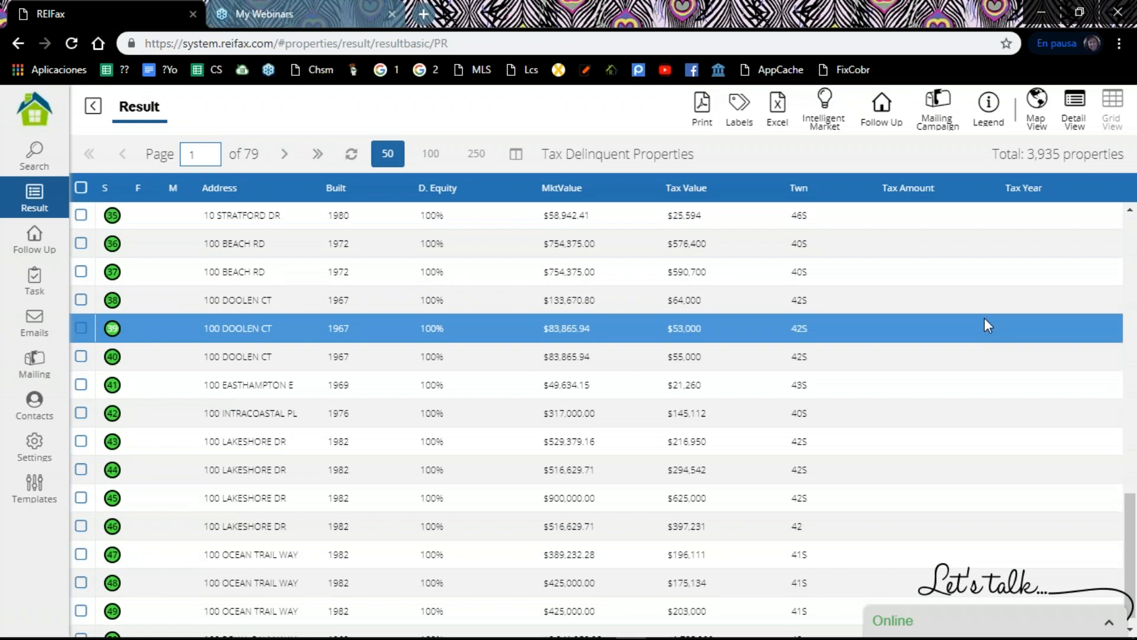
{"action": "scroll", "coordinate": [984, 324], "scroll_direction": "up", "scroll_amount": 9}
{"action": "scroll", "coordinate": [984, 324], "scroll_direction": "down", "scroll_amount": 5}
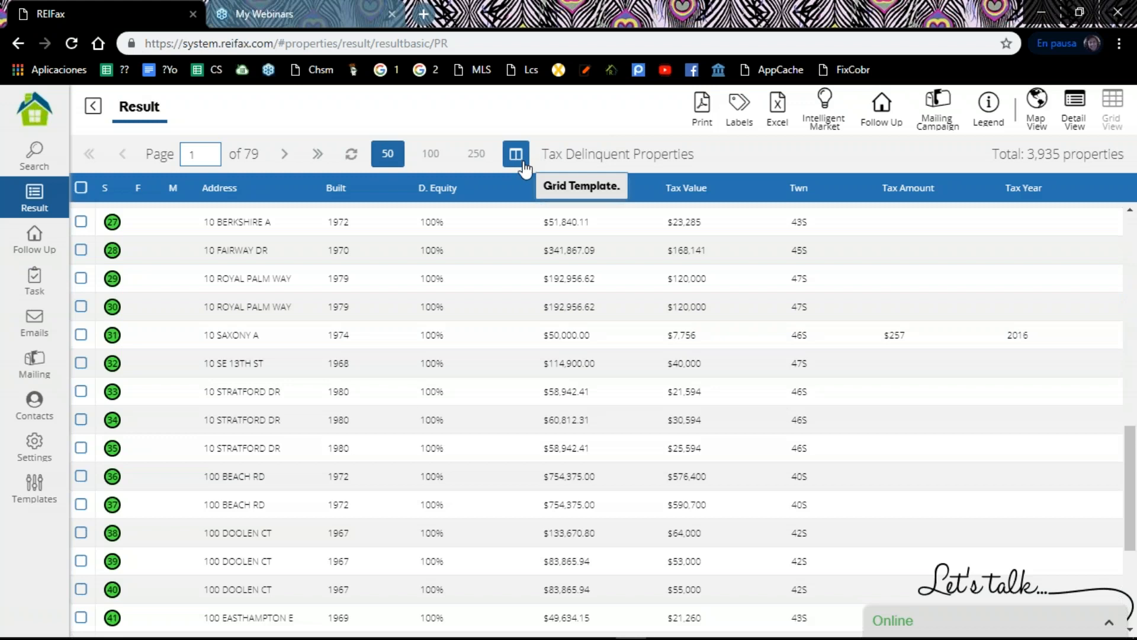
Step: Remove the Twn (Township) field from the Tax Delinquent Properties grid template, save it and close the template list
{"action": "left_click", "coordinate": [528, 438]}
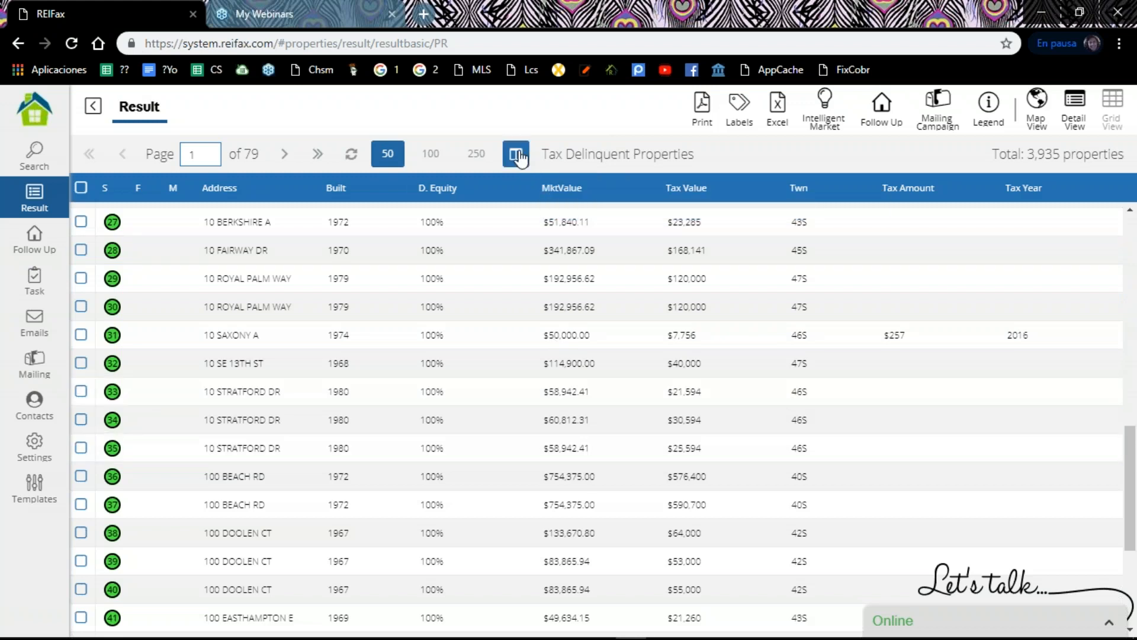
{"action": "left_click", "coordinate": [517, 156]}
{"action": "scroll", "coordinate": [520, 361], "scroll_direction": "down", "scroll_amount": 6}
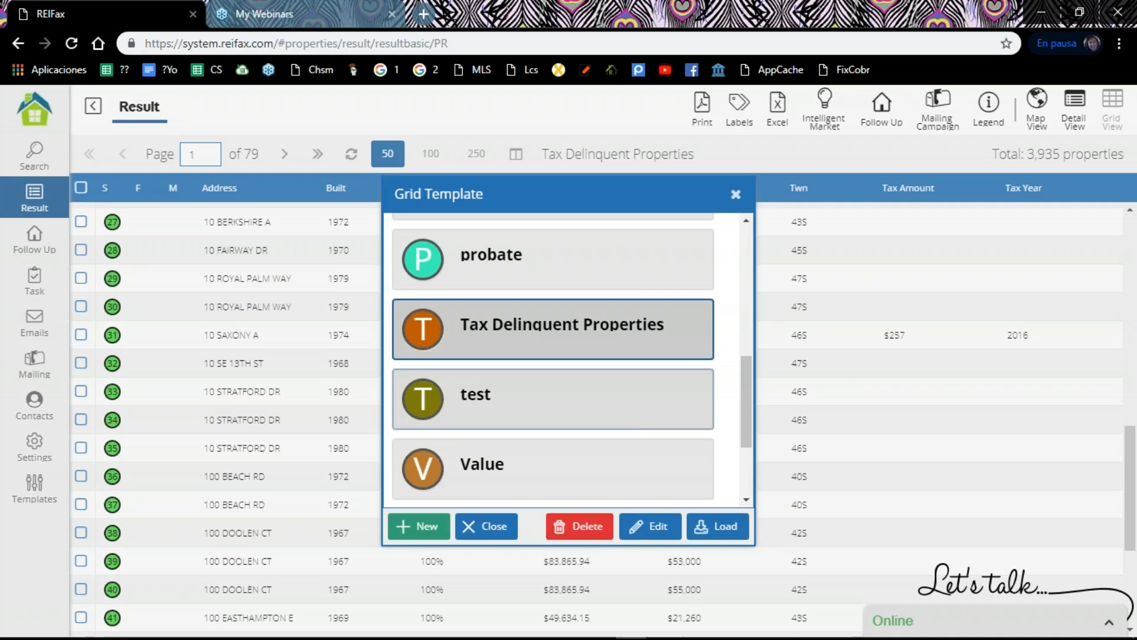
{"action": "left_click", "coordinate": [657, 526]}
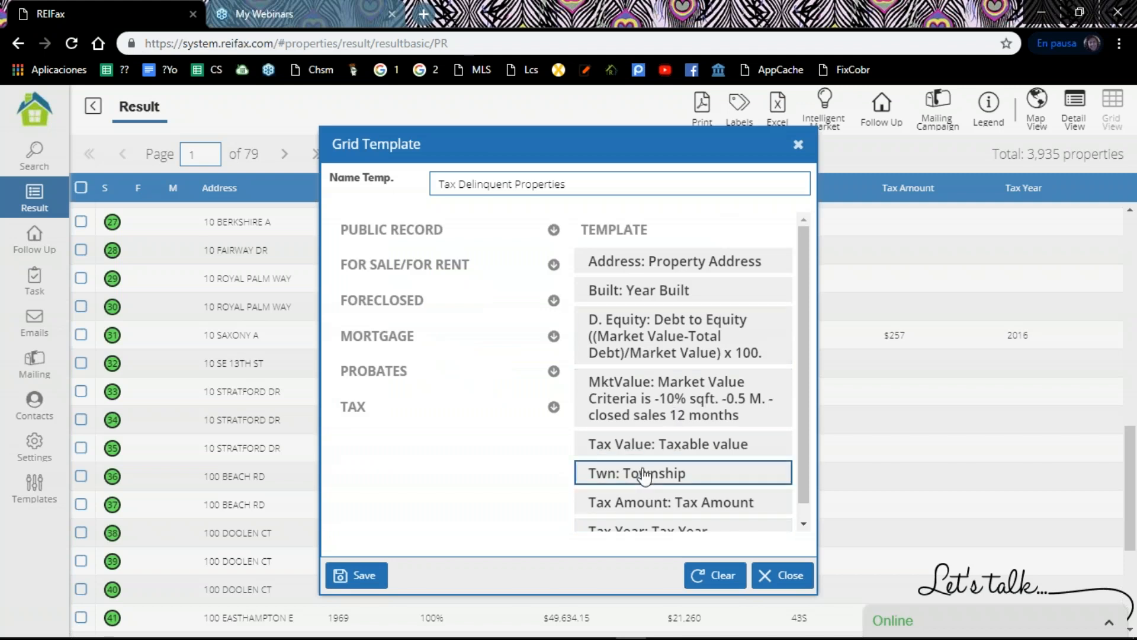
{"action": "left_click", "coordinate": [668, 474]}
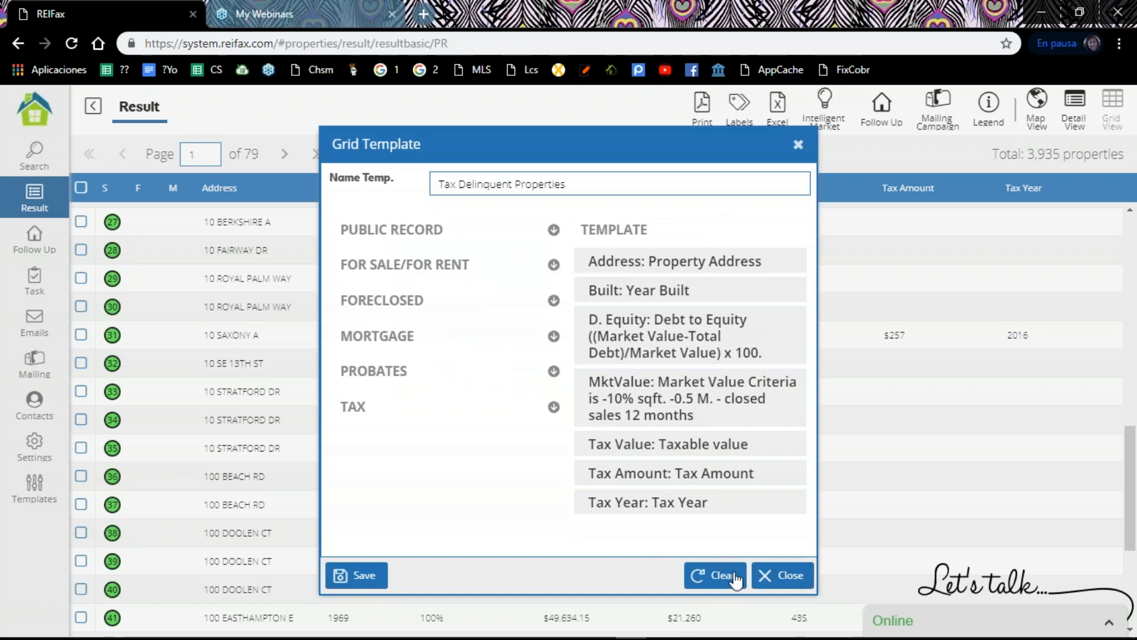
{"action": "left_click", "coordinate": [360, 575]}
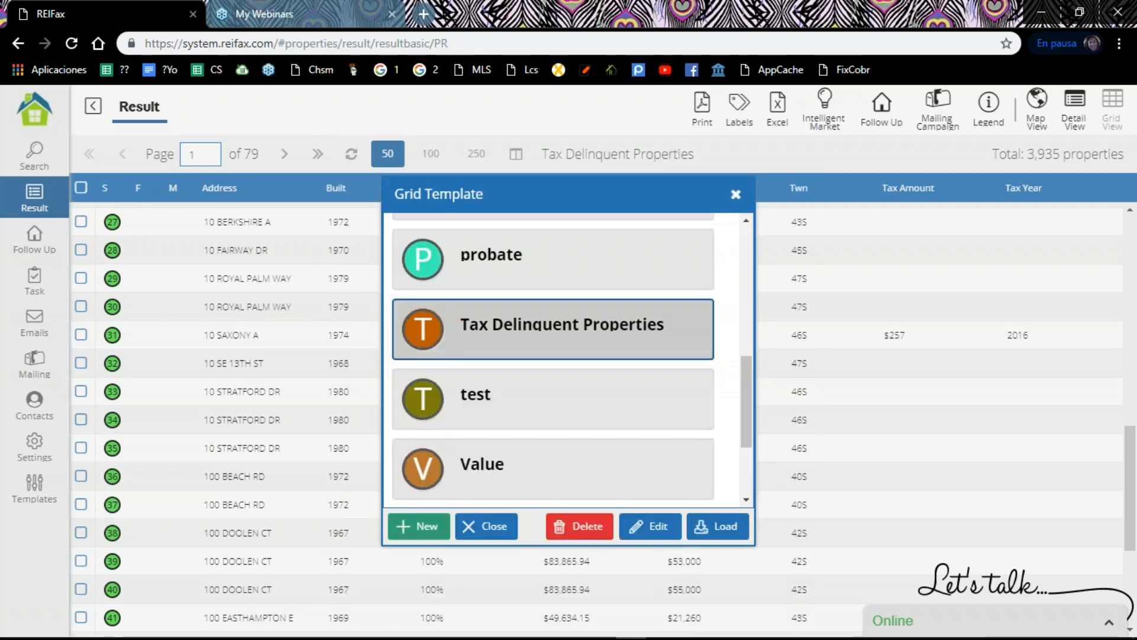
{"action": "left_click", "coordinate": [736, 194]}
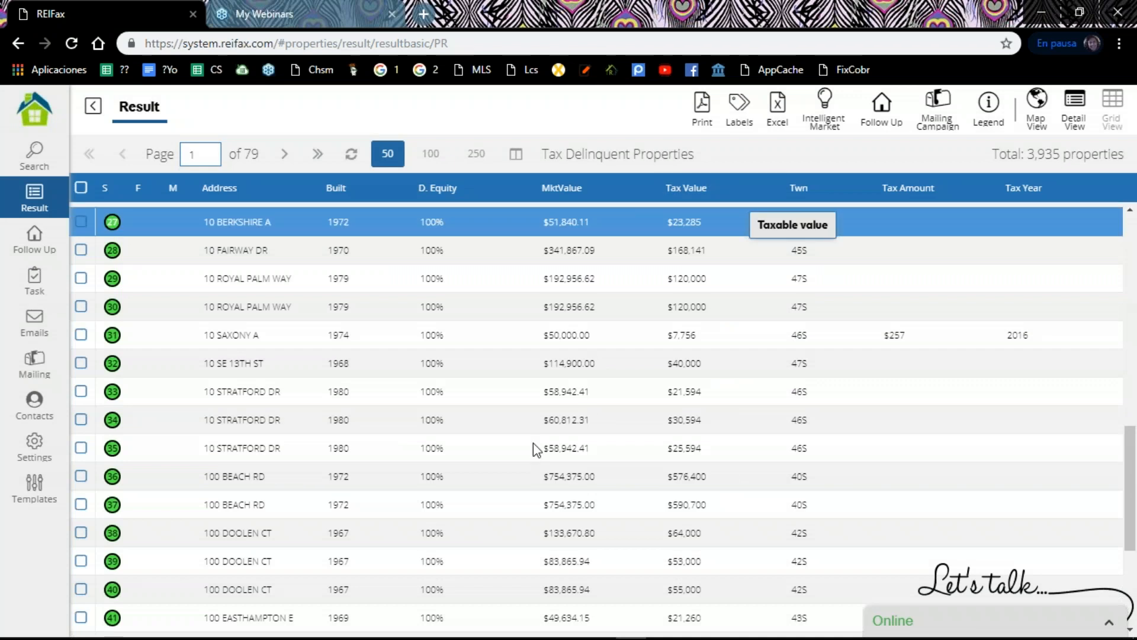
Step: Locate the property in row 31 of the results and open its overview
{"action": "scroll", "coordinate": [396, 332], "scroll_direction": "down", "scroll_amount": 4}
{"action": "scroll", "coordinate": [394, 344], "scroll_direction": "up", "scroll_amount": 4}
{"action": "scroll", "coordinate": [392, 344], "scroll_direction": "up", "scroll_amount": 1}
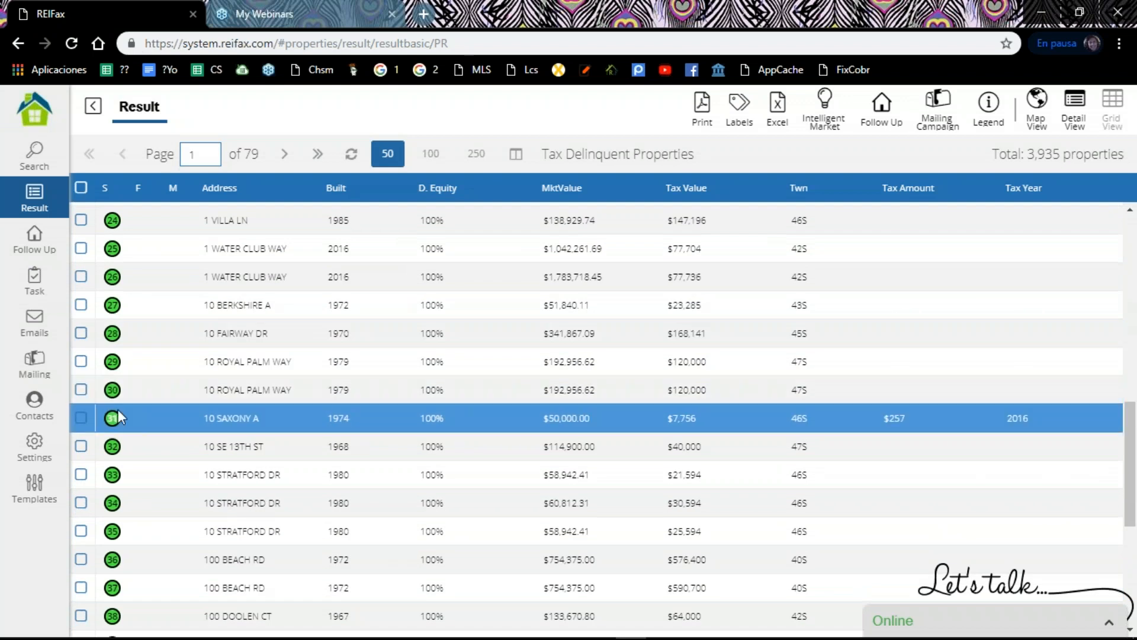
{"action": "left_click", "coordinate": [248, 424]}
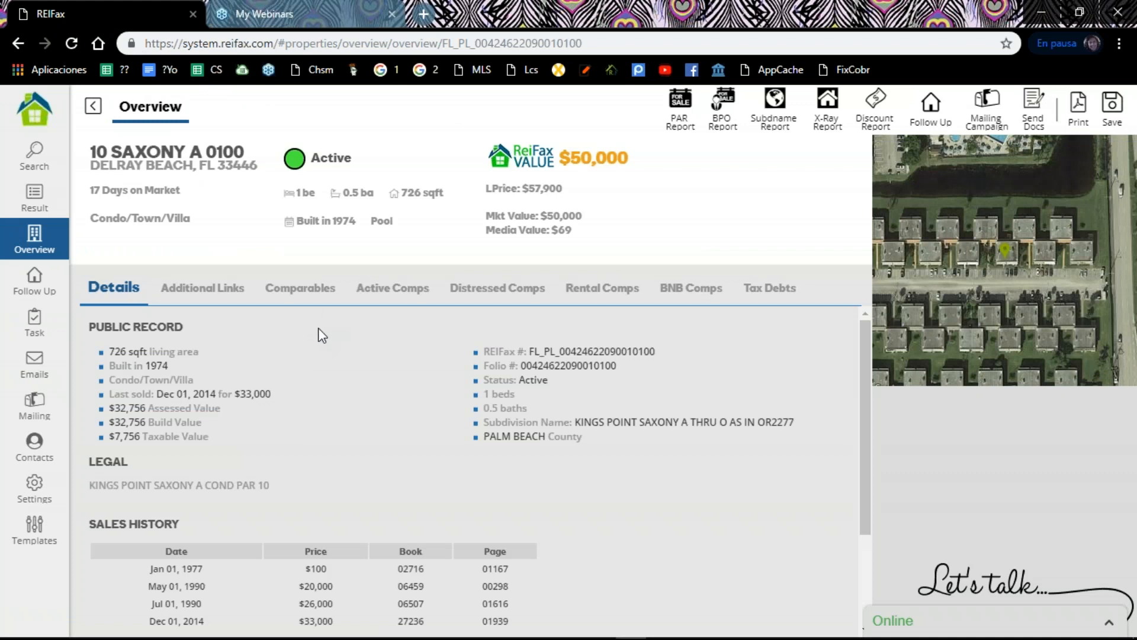
Step: Examine the property's public record, legal description, sales history and owner information
{"action": "scroll", "coordinate": [226, 329], "scroll_direction": "down", "scroll_amount": 2}
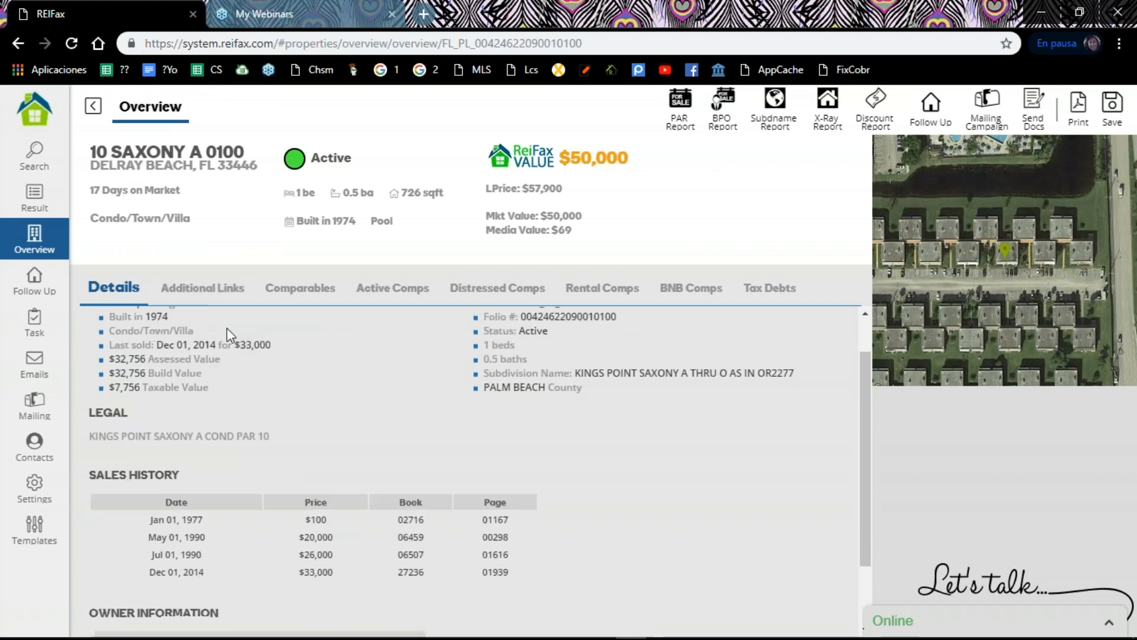
{"action": "scroll", "coordinate": [227, 328], "scroll_direction": "up", "scroll_amount": 2}
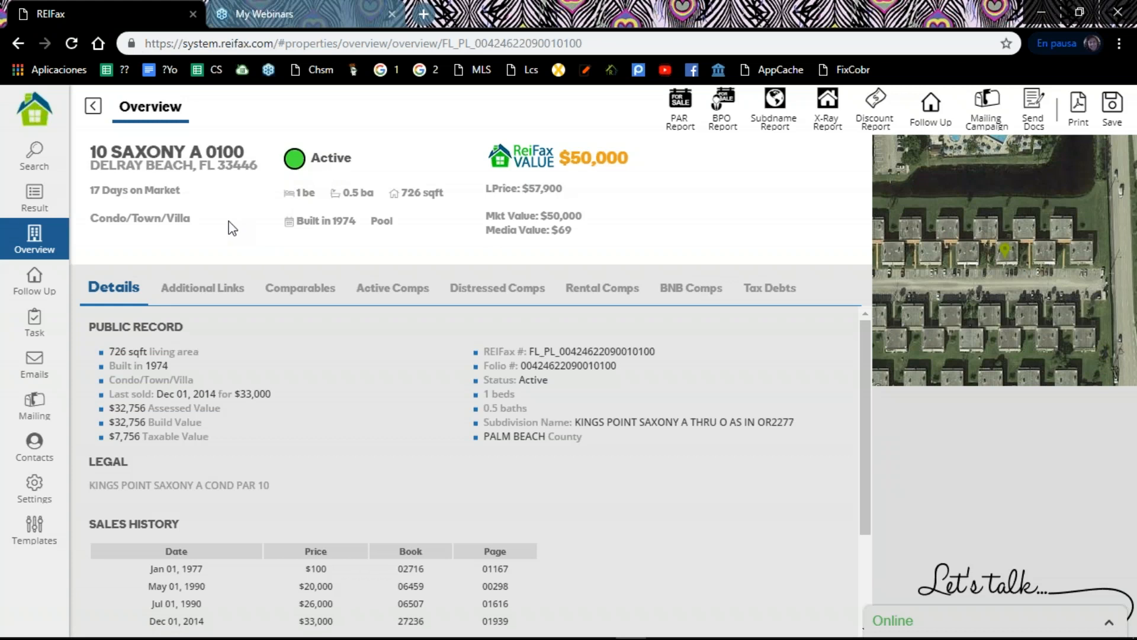
{"action": "scroll", "coordinate": [210, 319], "scroll_direction": "down", "scroll_amount": 2}
{"action": "scroll", "coordinate": [224, 342], "scroll_direction": "up", "scroll_amount": 2}
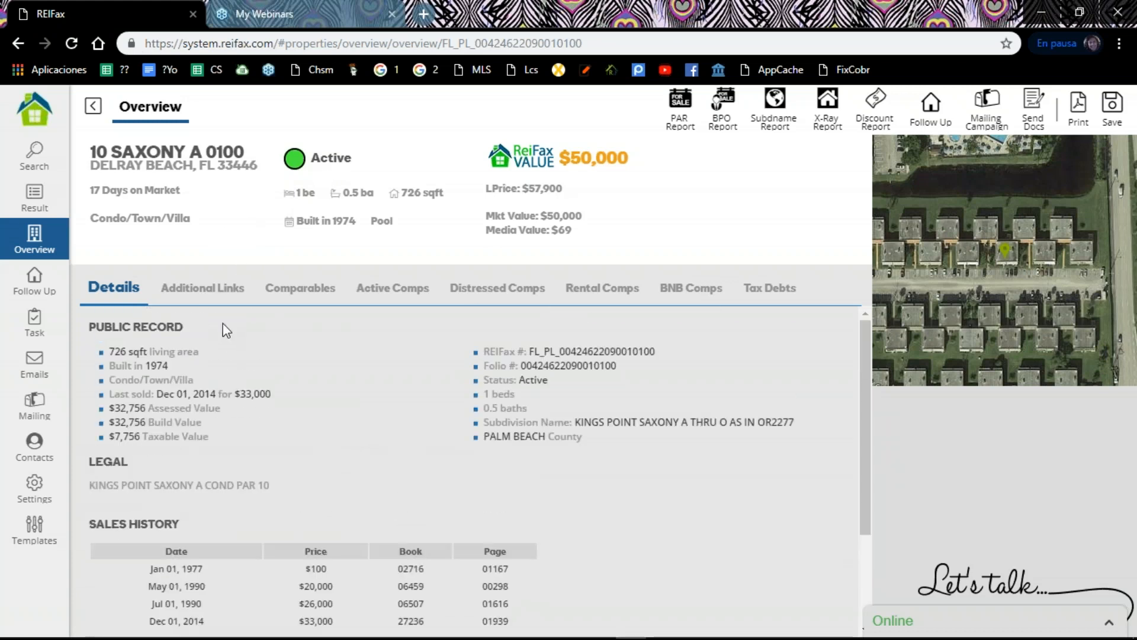
{"action": "scroll", "coordinate": [221, 321], "scroll_direction": "down", "scroll_amount": 2}
{"action": "scroll", "coordinate": [222, 321], "scroll_direction": "up", "scroll_amount": 2}
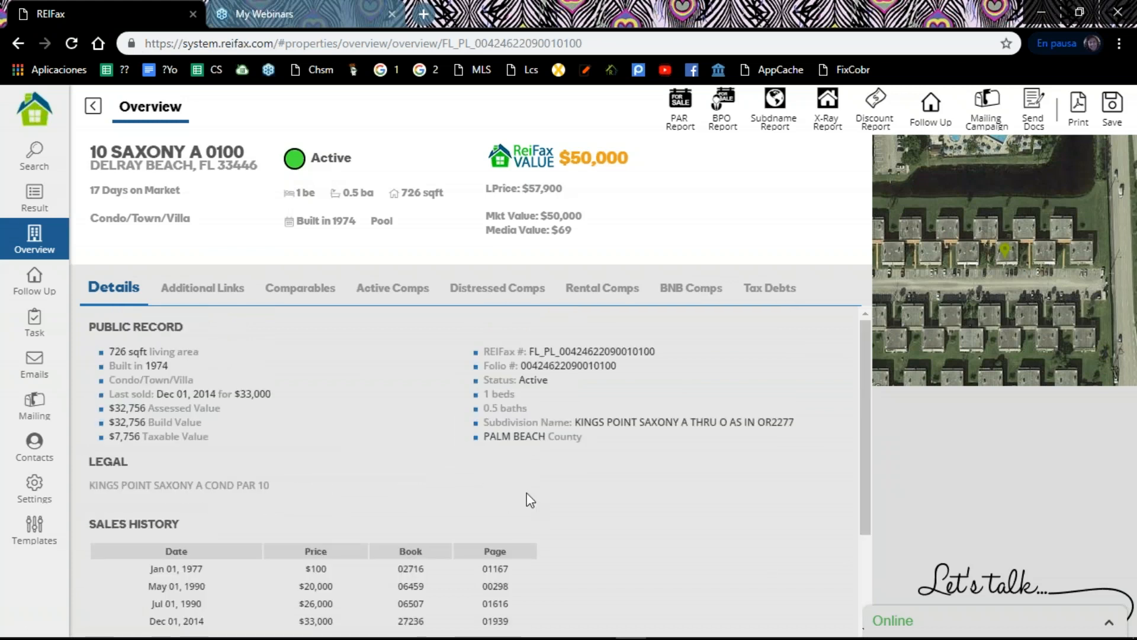
{"action": "scroll", "coordinate": [346, 440], "scroll_direction": "down", "scroll_amount": 1}
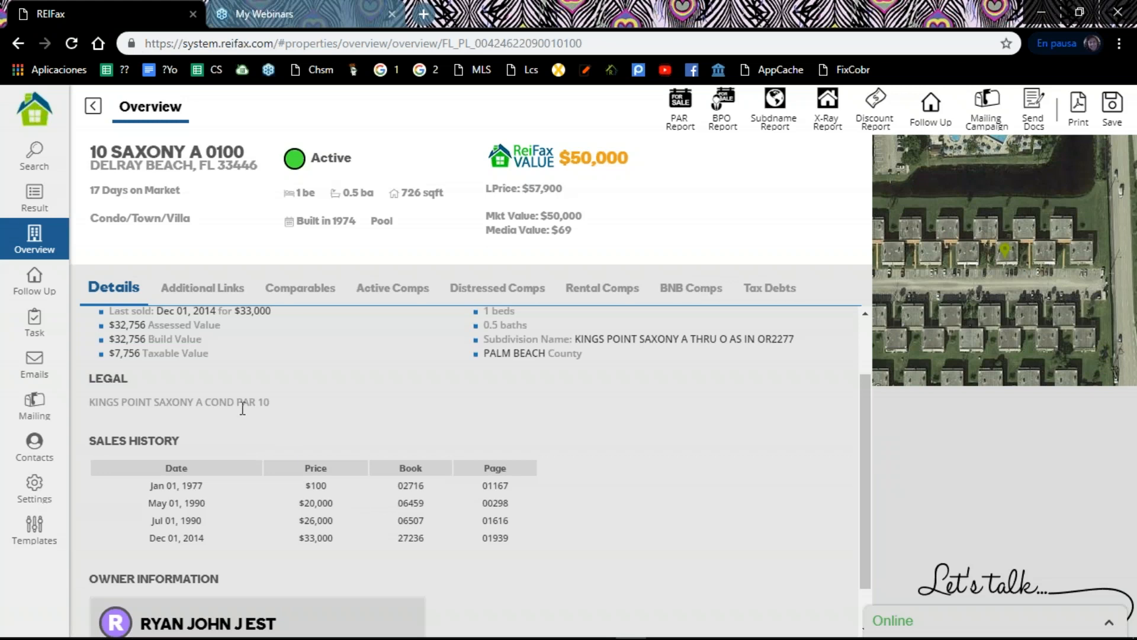
{"action": "scroll", "coordinate": [225, 503], "scroll_direction": "down", "scroll_amount": 1}
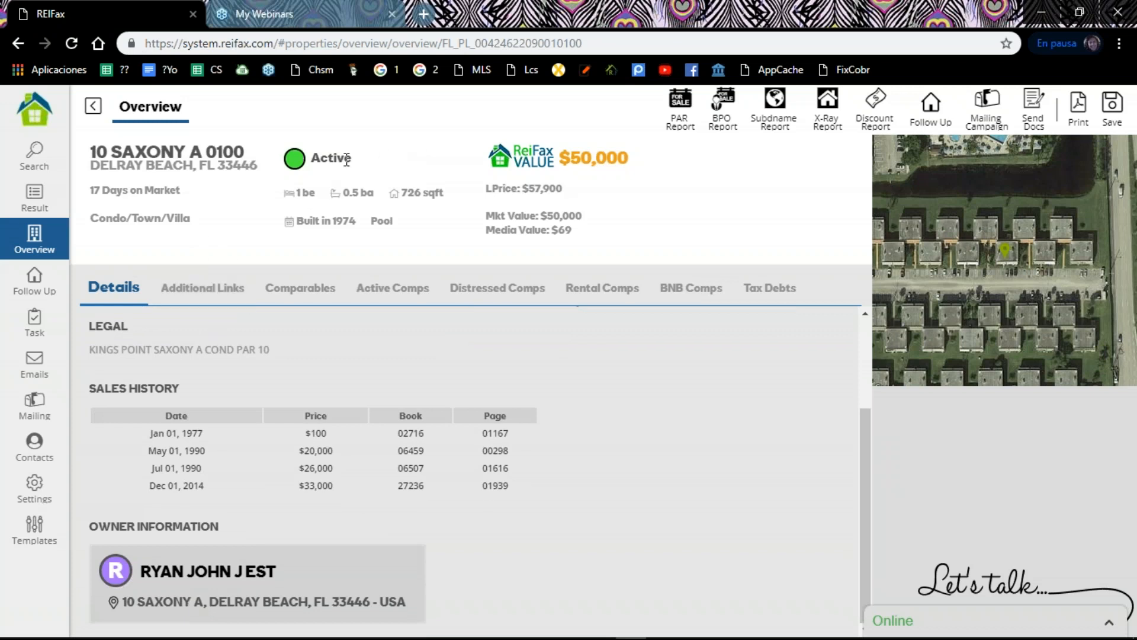
Step: View the property's additional links and its comparables
{"action": "left_click", "coordinate": [204, 290]}
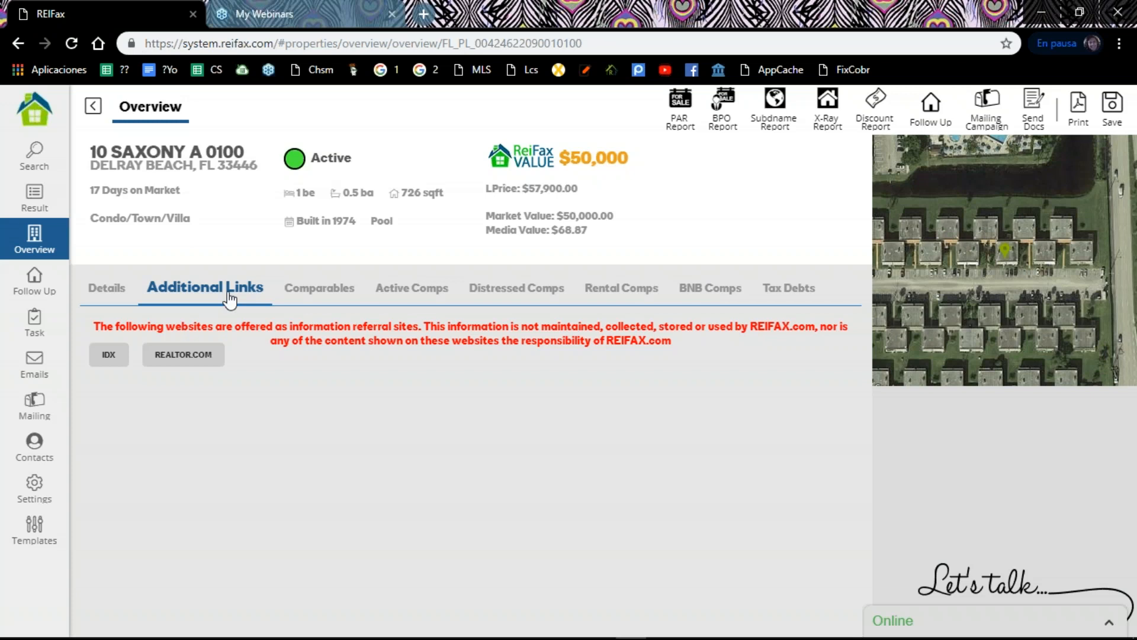
{"action": "left_click", "coordinate": [300, 289]}
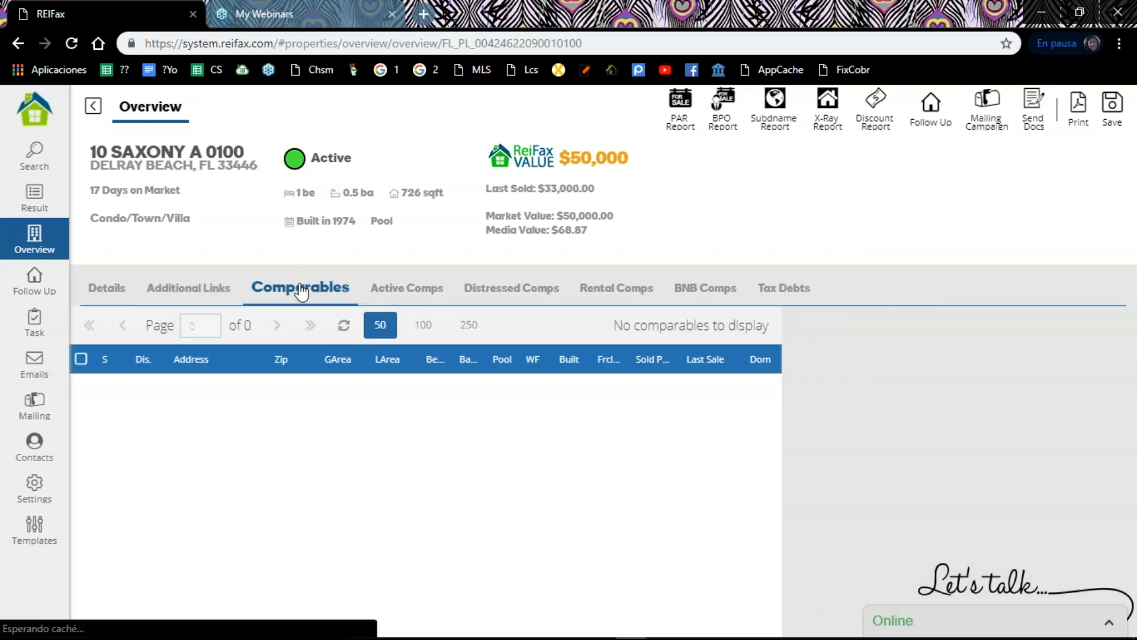
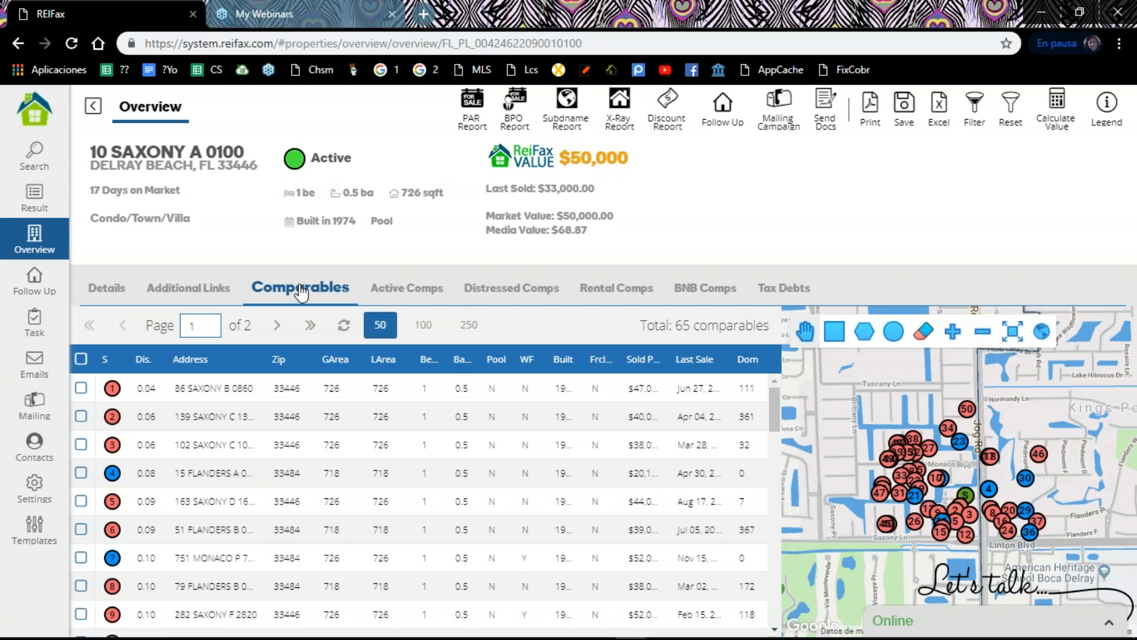
Step: Review the comparables list, select every comparable on the first page and calculate the property's value from them
{"action": "scroll", "coordinate": [326, 414], "scroll_direction": "down", "scroll_amount": 3}
{"action": "scroll", "coordinate": [325, 434], "scroll_direction": "down", "scroll_amount": 3}
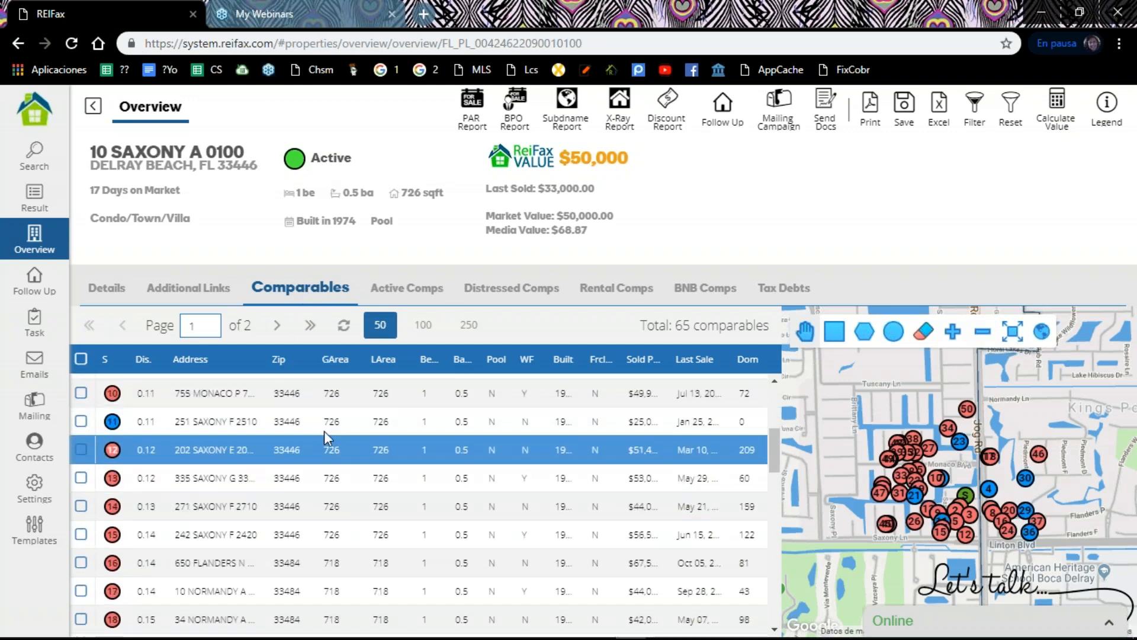
{"action": "scroll", "coordinate": [326, 450], "scroll_direction": "down", "scroll_amount": 3}
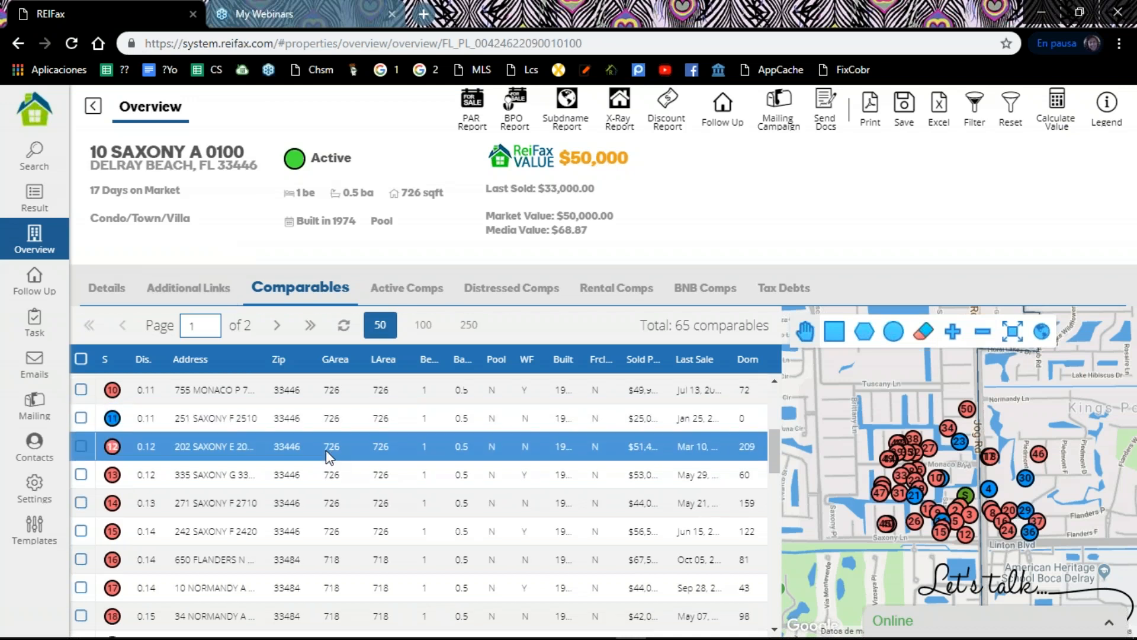
{"action": "scroll", "coordinate": [330, 456], "scroll_direction": "down", "scroll_amount": 6}
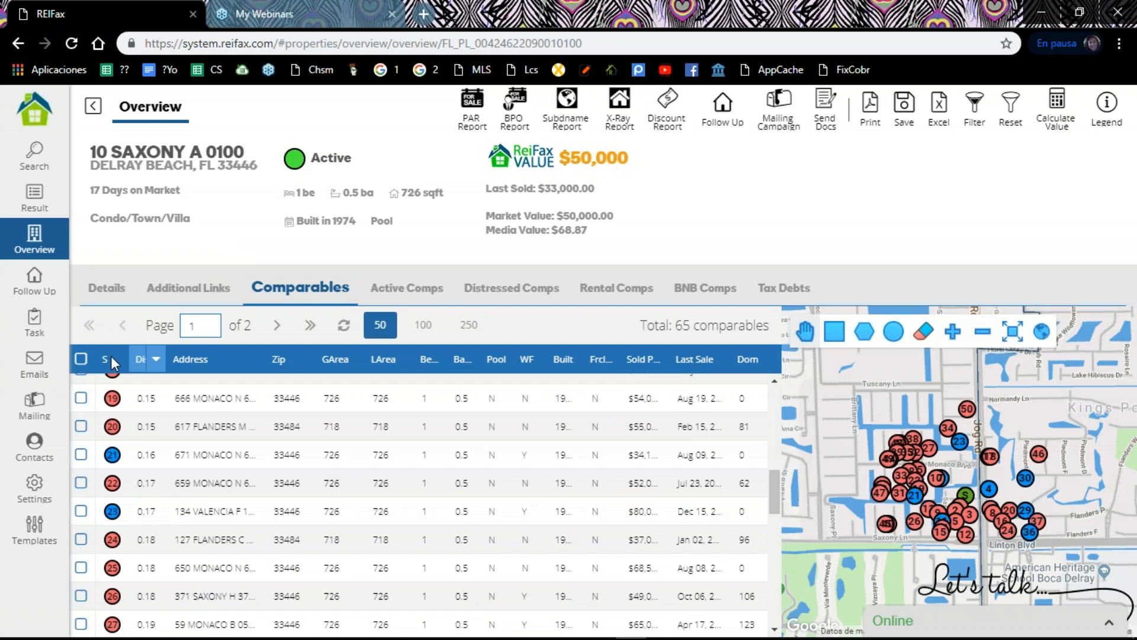
{"action": "left_click", "coordinate": [81, 359]}
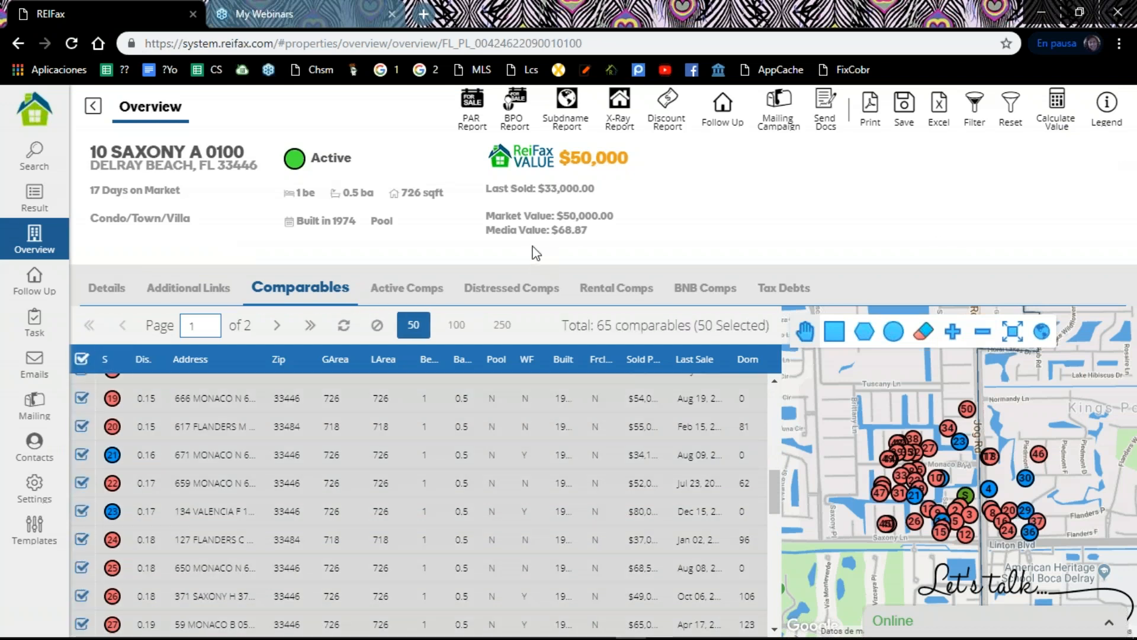
{"action": "left_click", "coordinate": [1052, 122]}
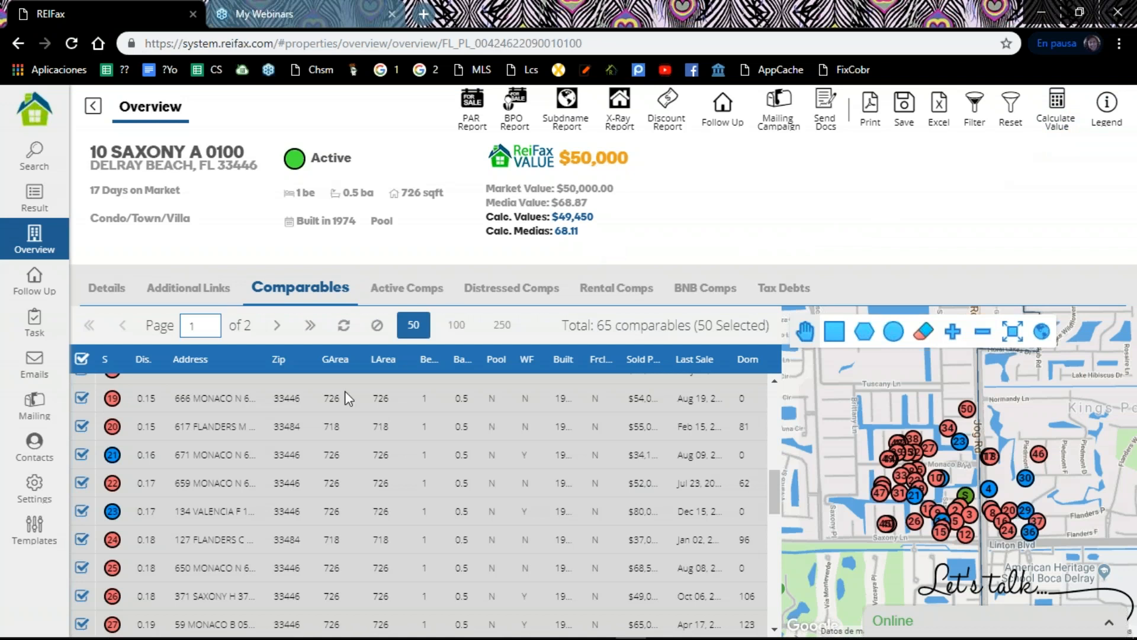
Step: Review the property's active comparables and calculate its value from them
{"action": "left_click", "coordinate": [408, 291]}
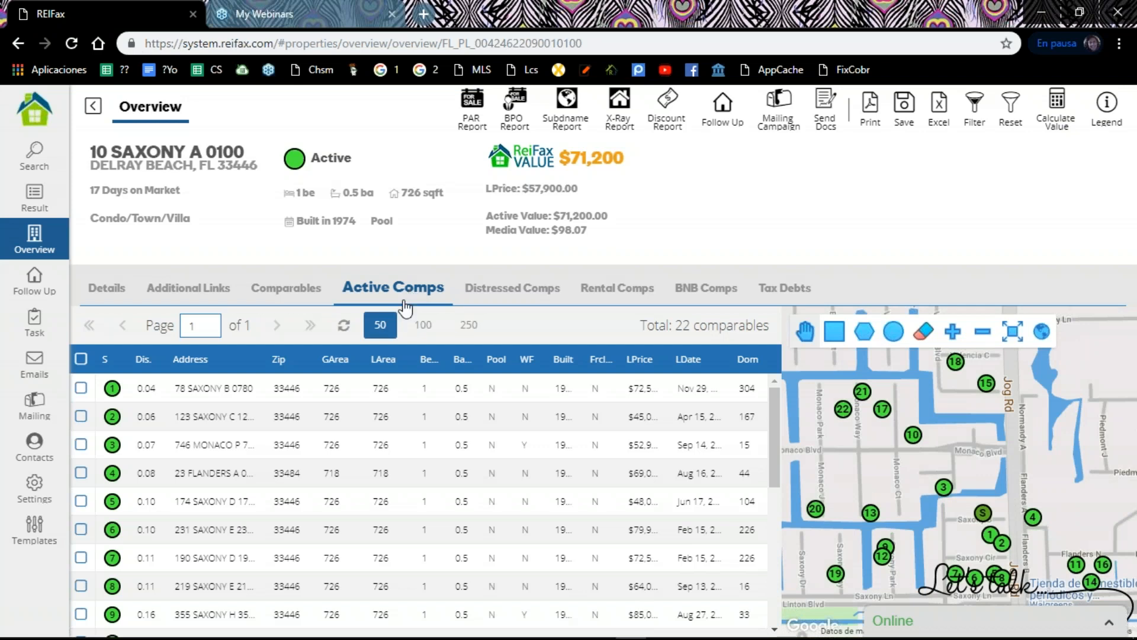
{"action": "left_click", "coordinate": [203, 454]}
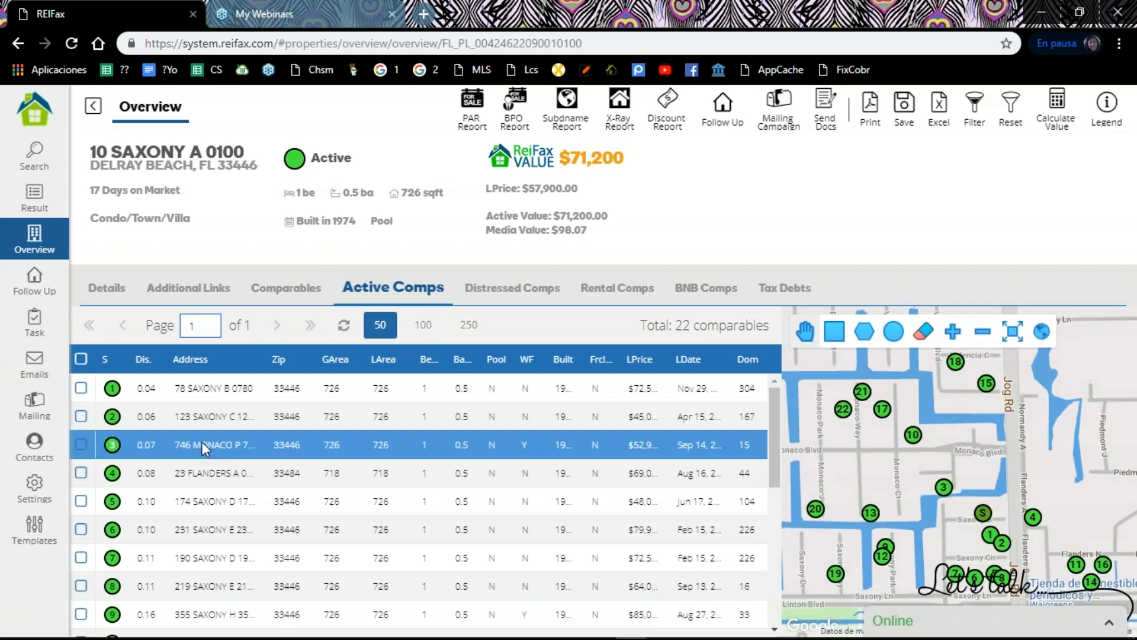
{"action": "scroll", "coordinate": [201, 440], "scroll_direction": "down", "scroll_amount": 1}
{"action": "scroll", "coordinate": [202, 441], "scroll_direction": "down", "scroll_amount": 3}
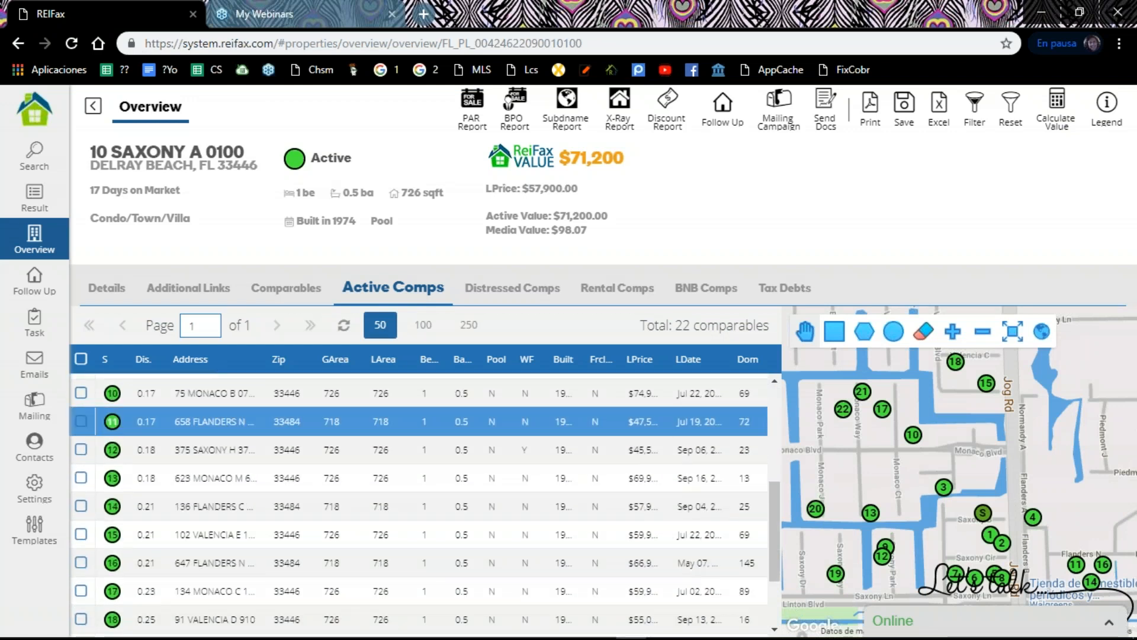
{"action": "scroll", "coordinate": [276, 556], "scroll_direction": "down", "scroll_amount": 2}
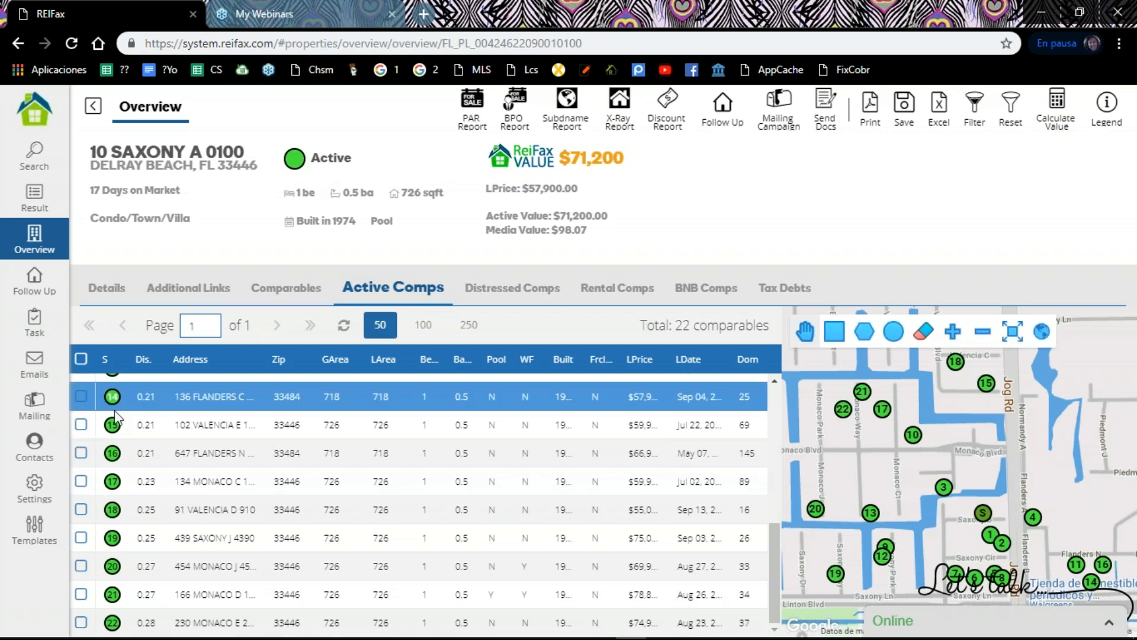
{"action": "left_click", "coordinate": [80, 359]}
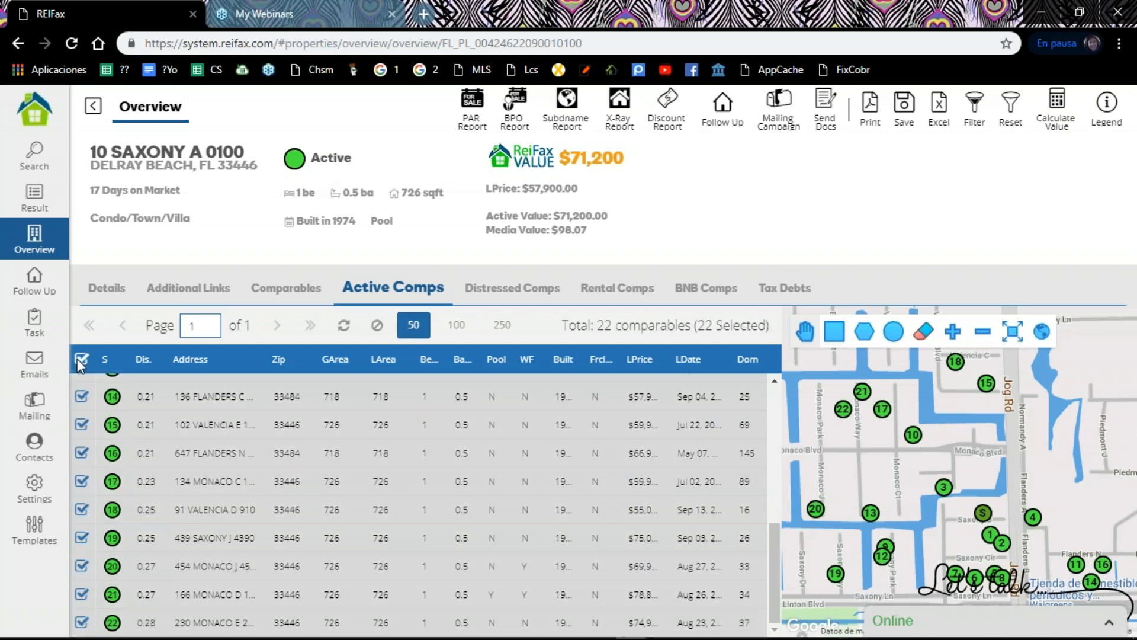
{"action": "left_click", "coordinate": [80, 359]}
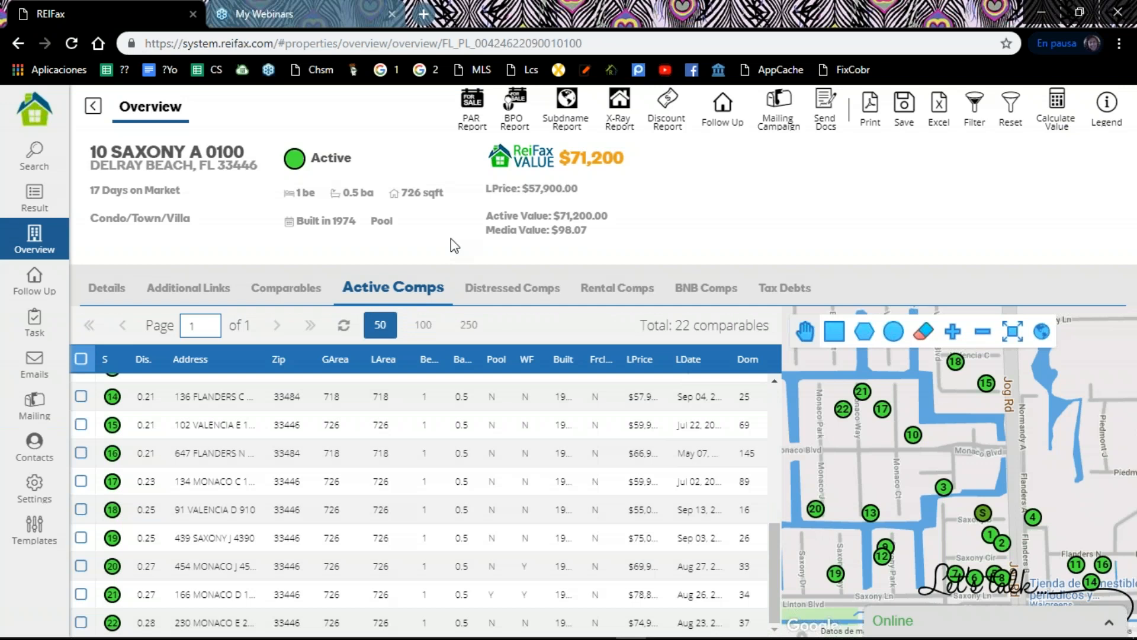
{"action": "left_click", "coordinate": [1063, 112]}
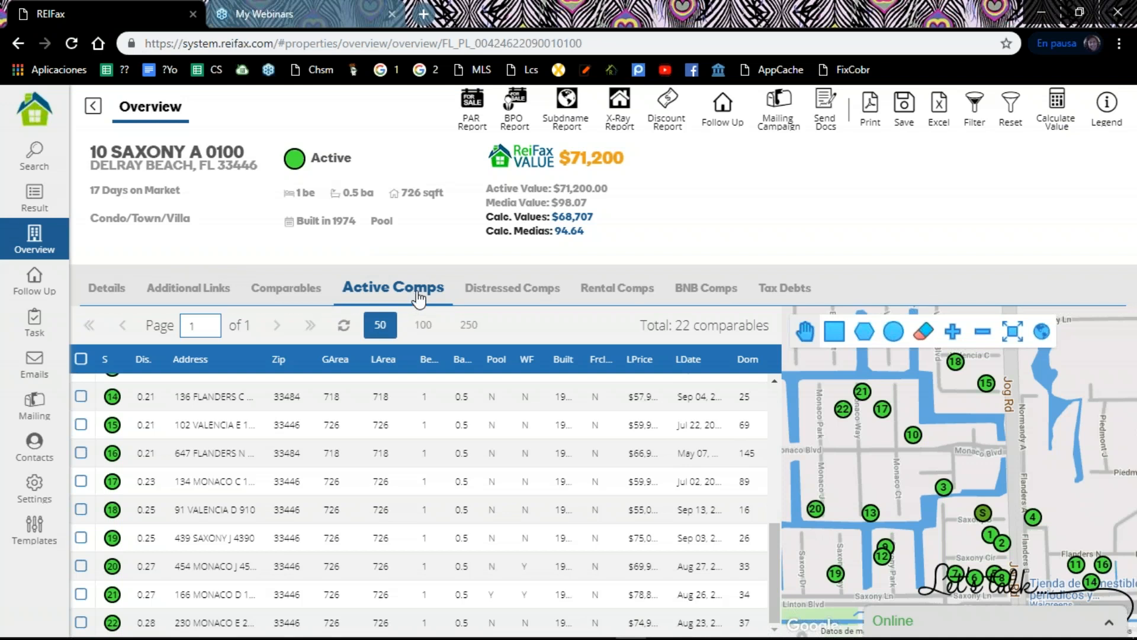
Step: View the distressed comparables, examine the details and owner information of the first one, and return to the list
{"action": "left_click", "coordinate": [537, 291]}
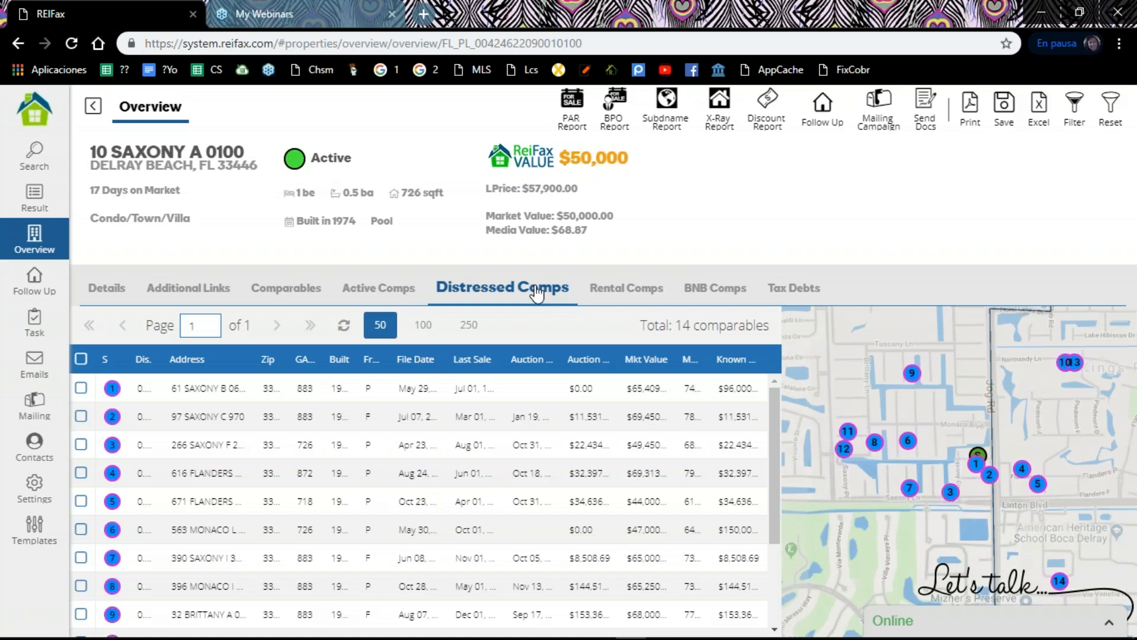
{"action": "left_click", "coordinate": [392, 448]}
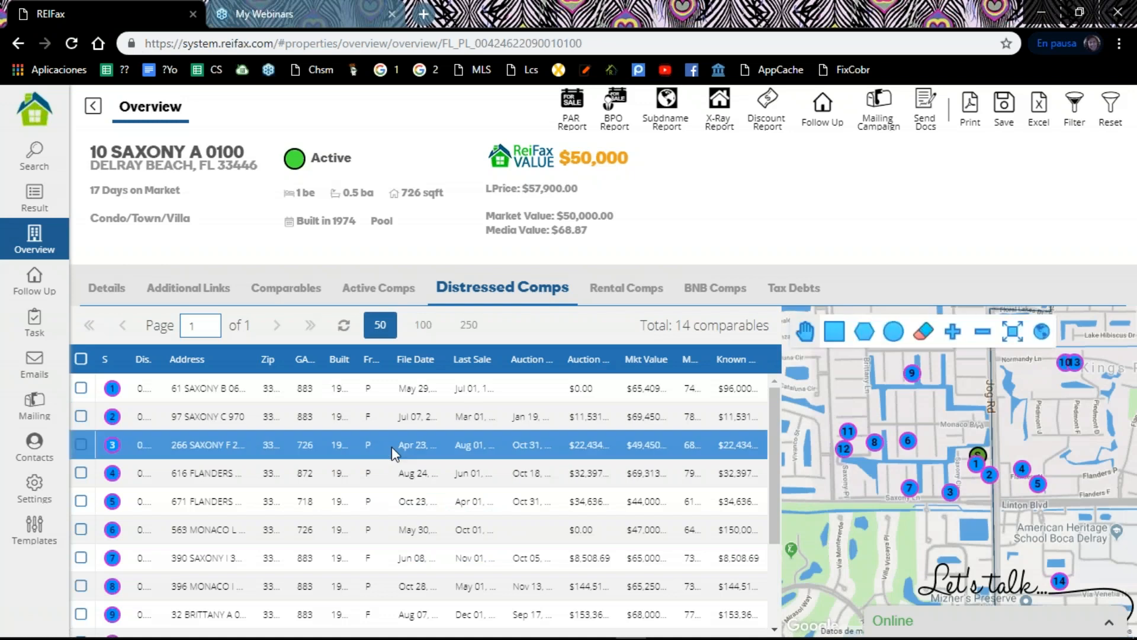
{"action": "left_click", "coordinate": [613, 385]}
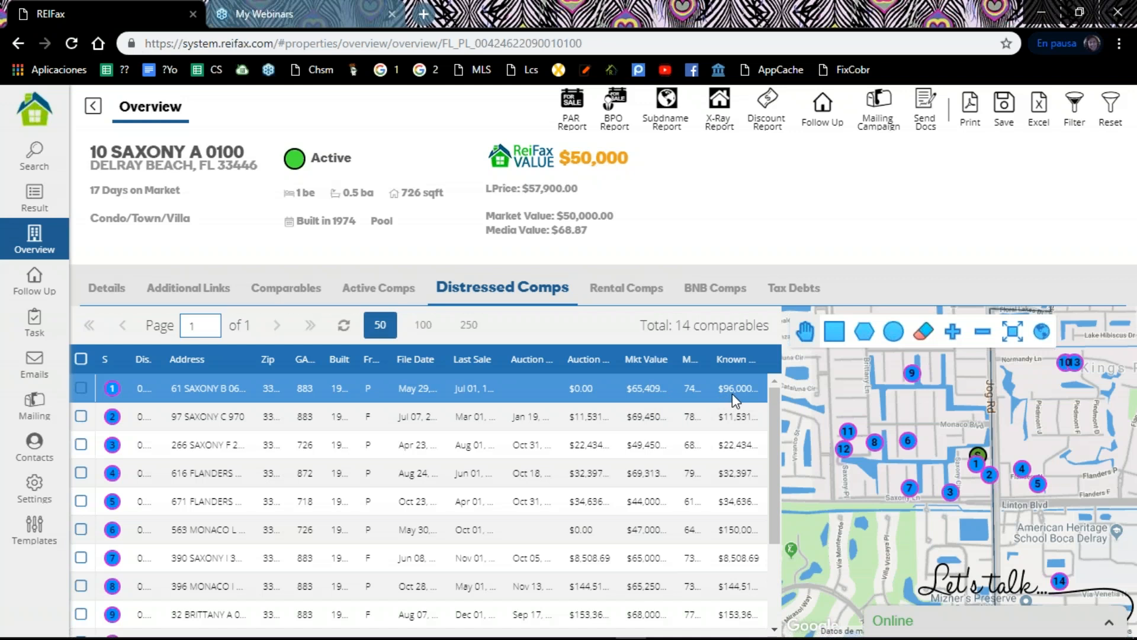
{"action": "left_click", "coordinate": [428, 390]}
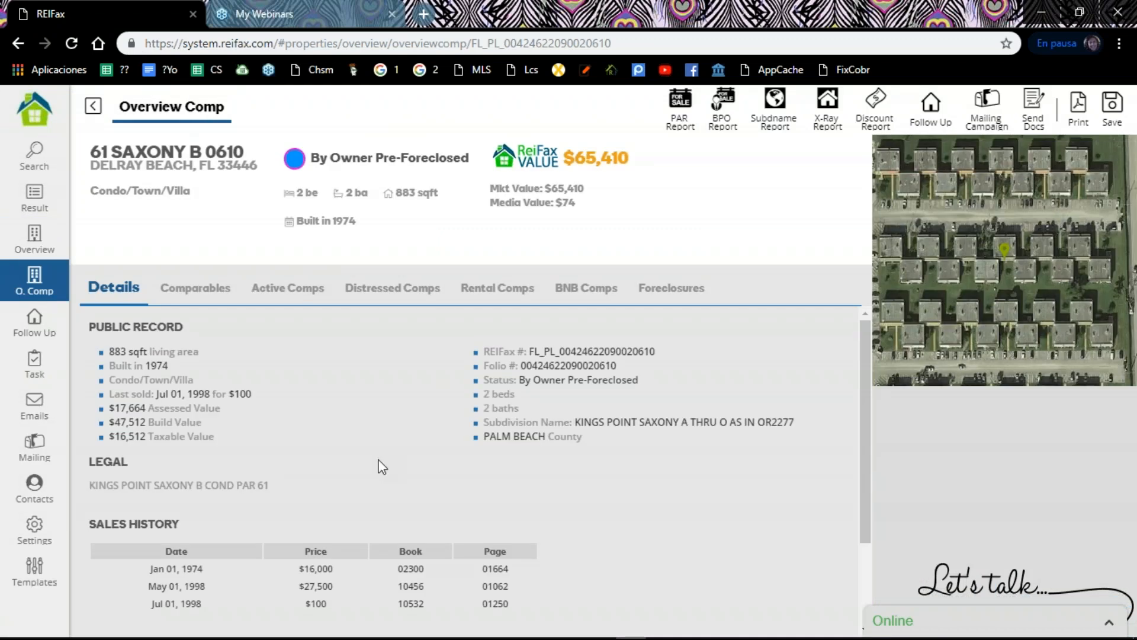
{"action": "scroll", "coordinate": [388, 456], "scroll_direction": "down", "scroll_amount": 2}
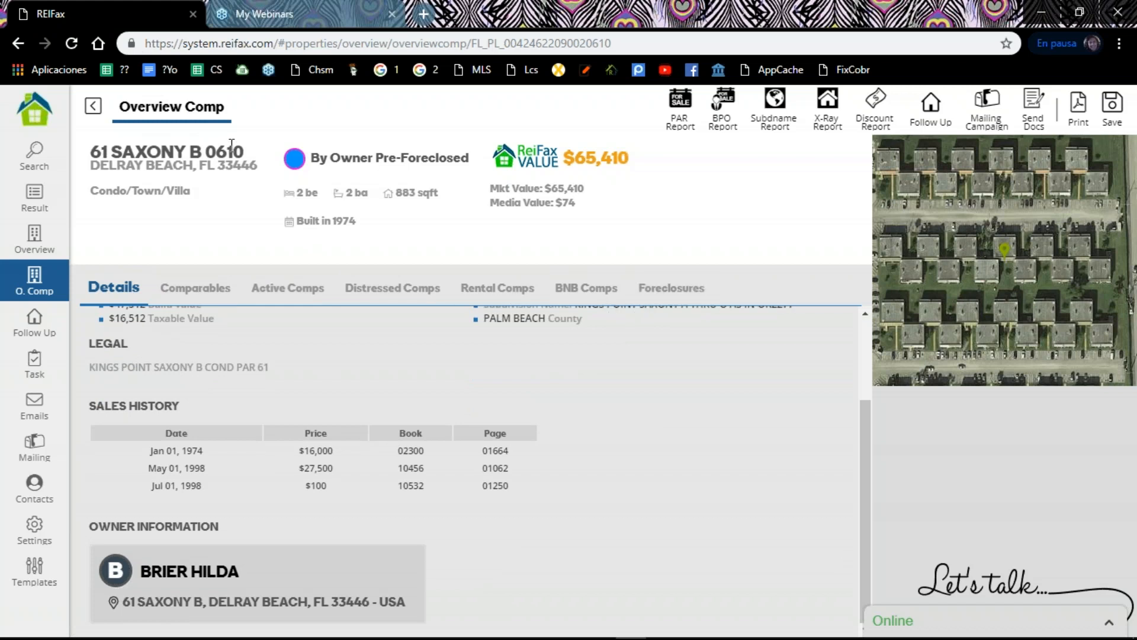
{"action": "left_click", "coordinate": [93, 108]}
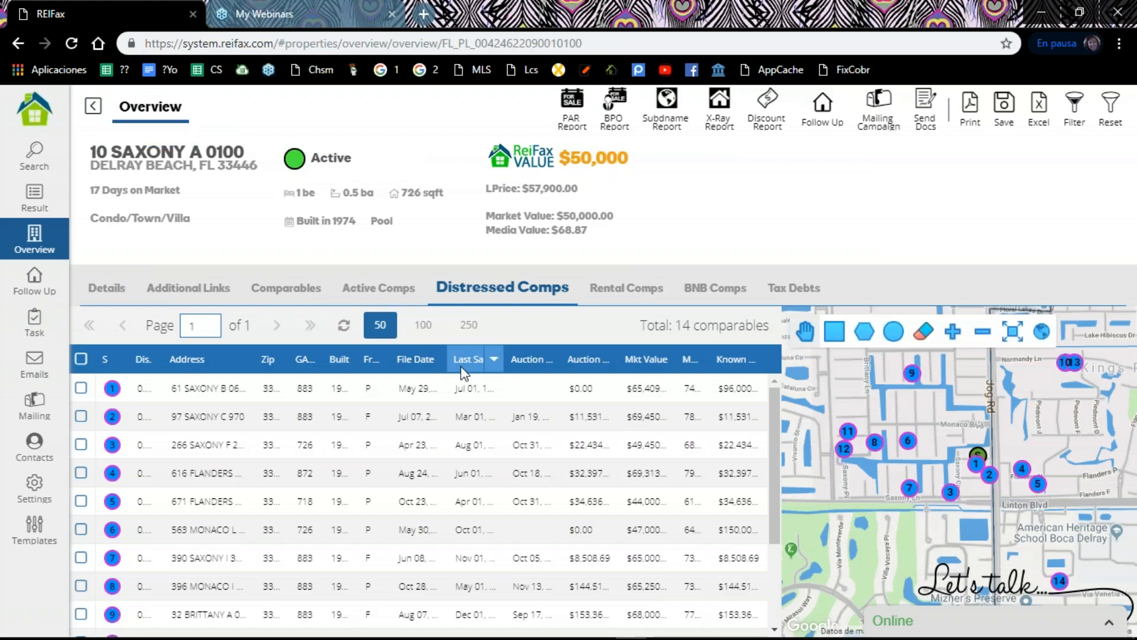
Step: View the property's rental comparables, the average daily rates of its BNB comparables, and its tax debts
{"action": "left_click", "coordinate": [630, 290]}
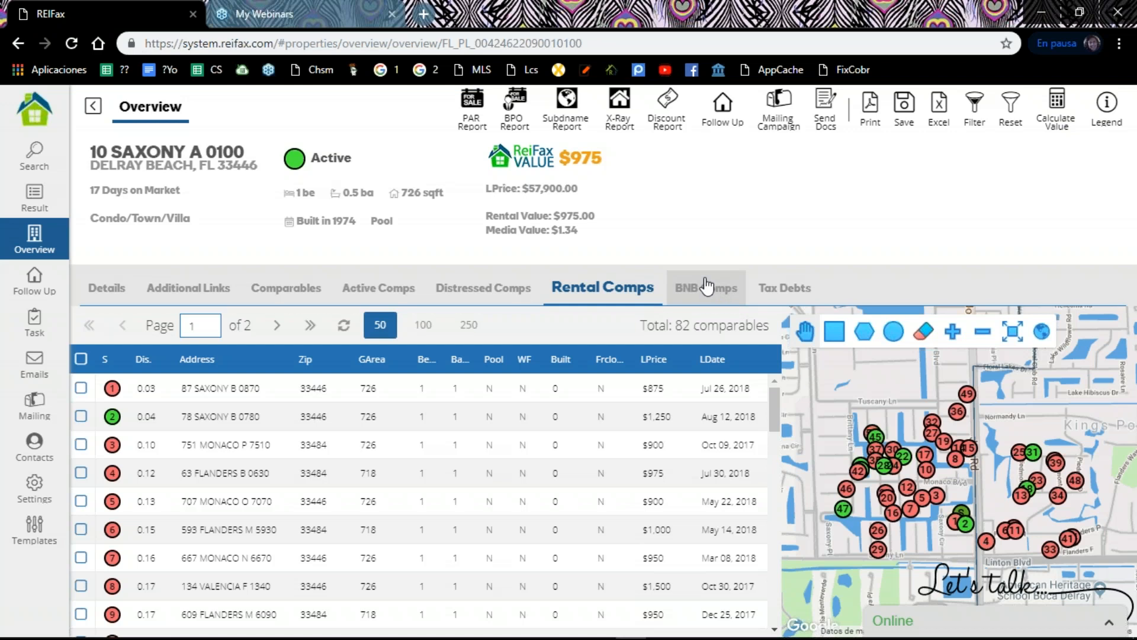
{"action": "left_click", "coordinate": [705, 290]}
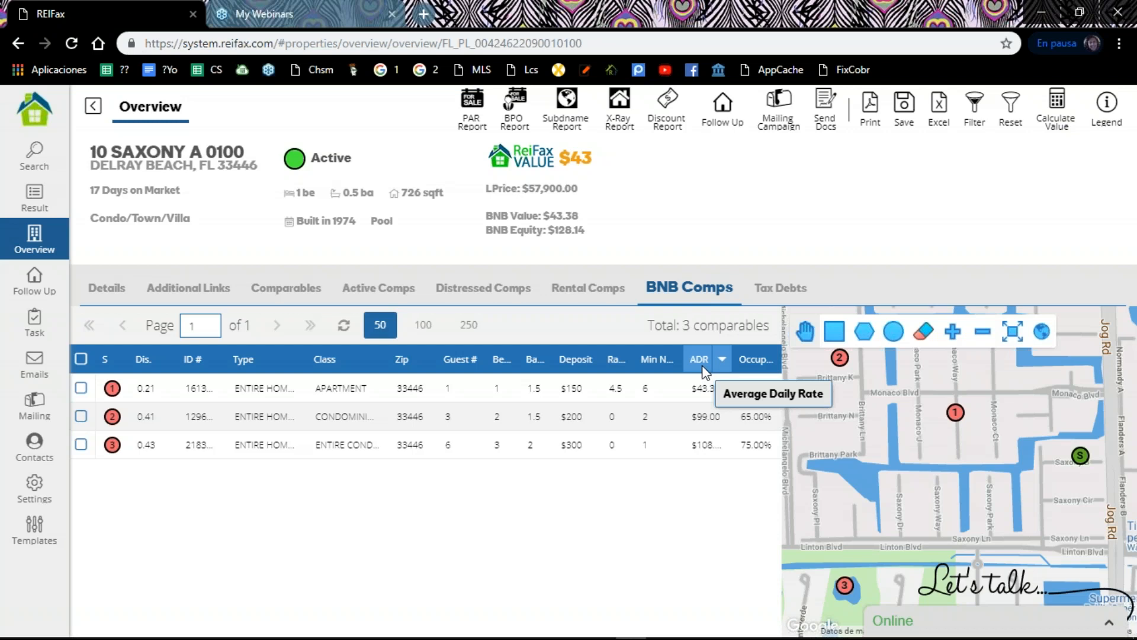
{"action": "left_click", "coordinate": [703, 439]}
{"action": "left_click", "coordinate": [701, 427]}
{"action": "left_click", "coordinate": [655, 444]}
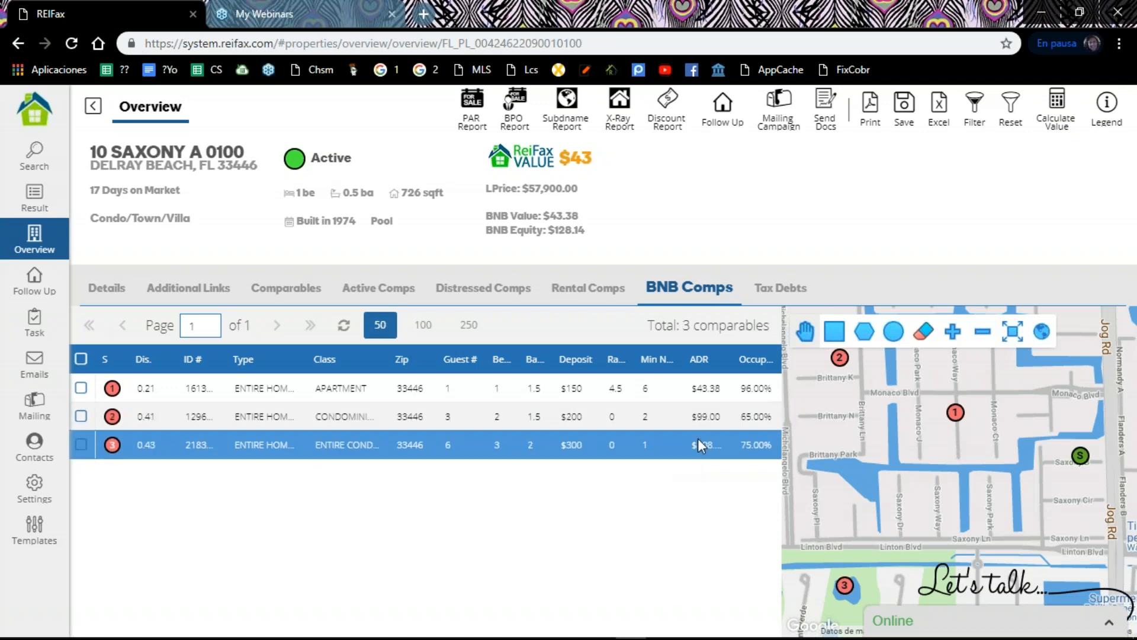
{"action": "left_click", "coordinate": [777, 300]}
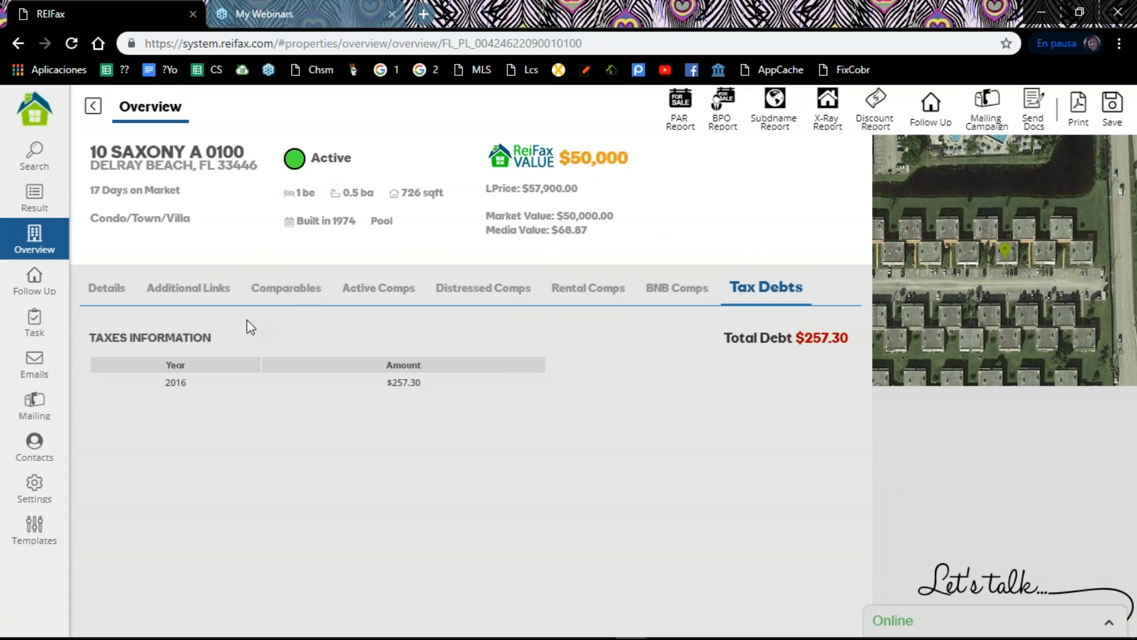
Step: Check the search parameters and return to the Tax Delinquent Properties results grid
{"action": "left_click", "coordinate": [34, 159]}
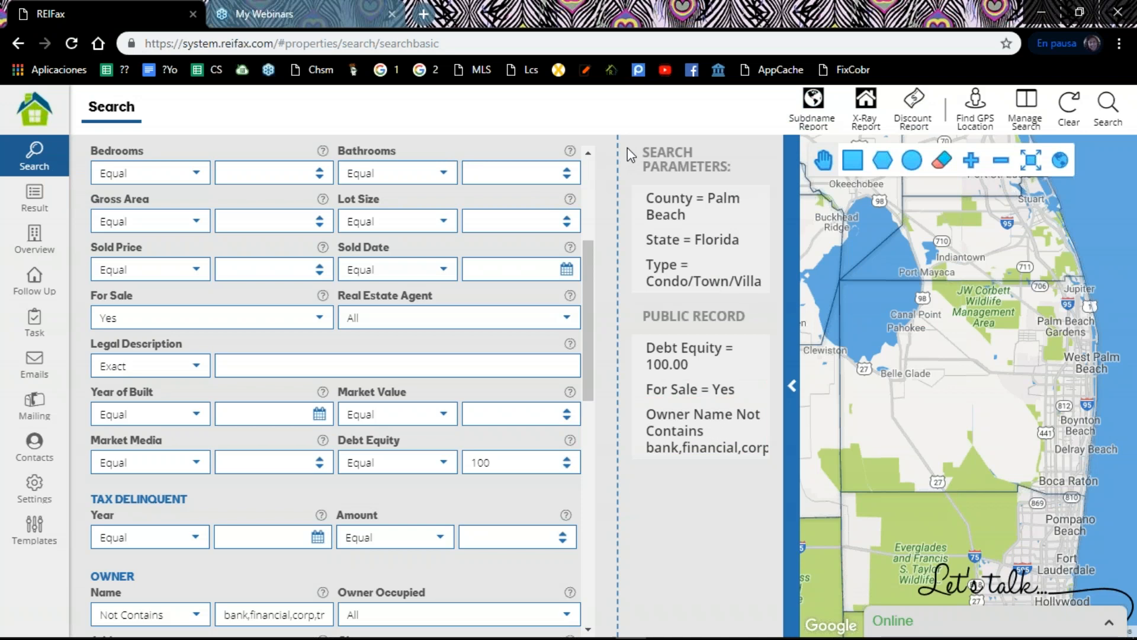
{"action": "left_click", "coordinate": [27, 205]}
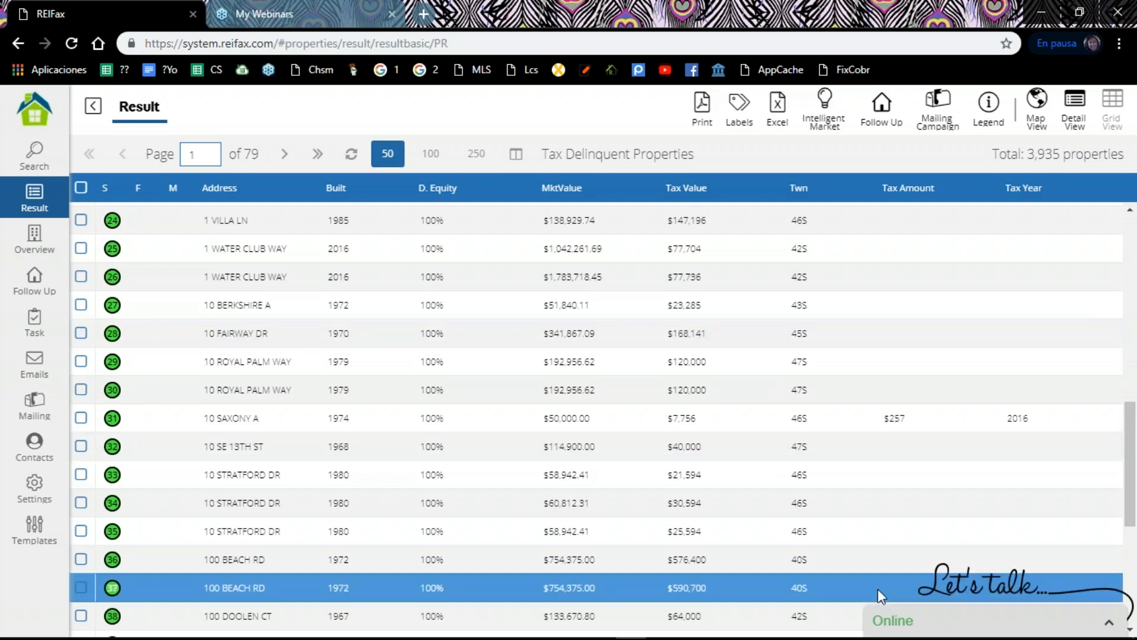
Step: Open the live support chat over the results grid and close it
{"action": "left_click", "coordinate": [987, 606]}
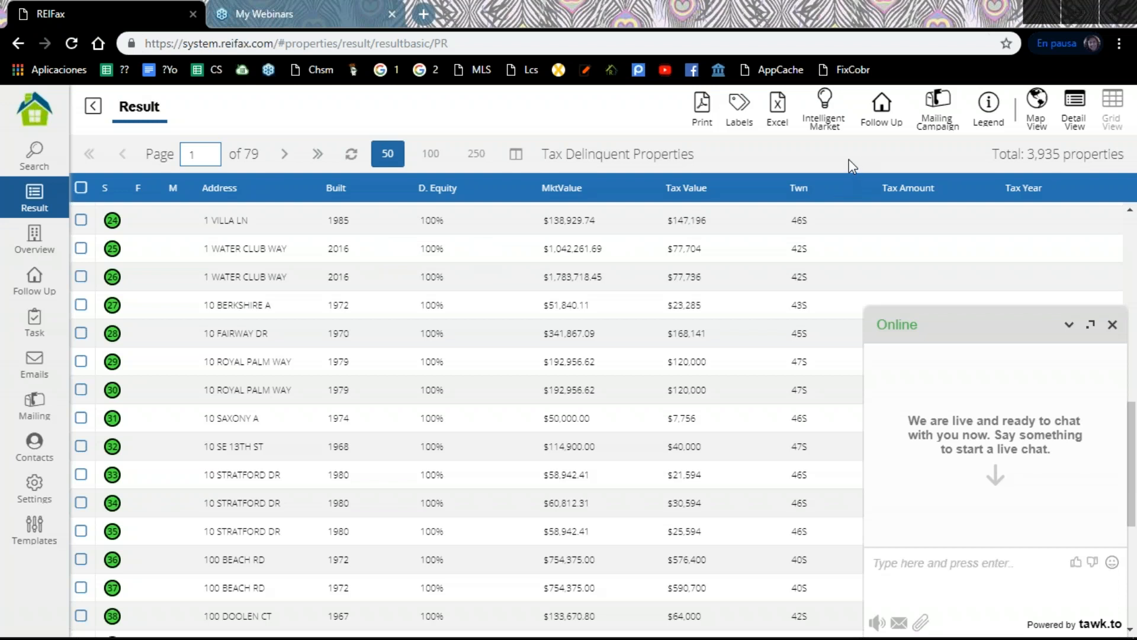
{"action": "left_click", "coordinate": [460, 445]}
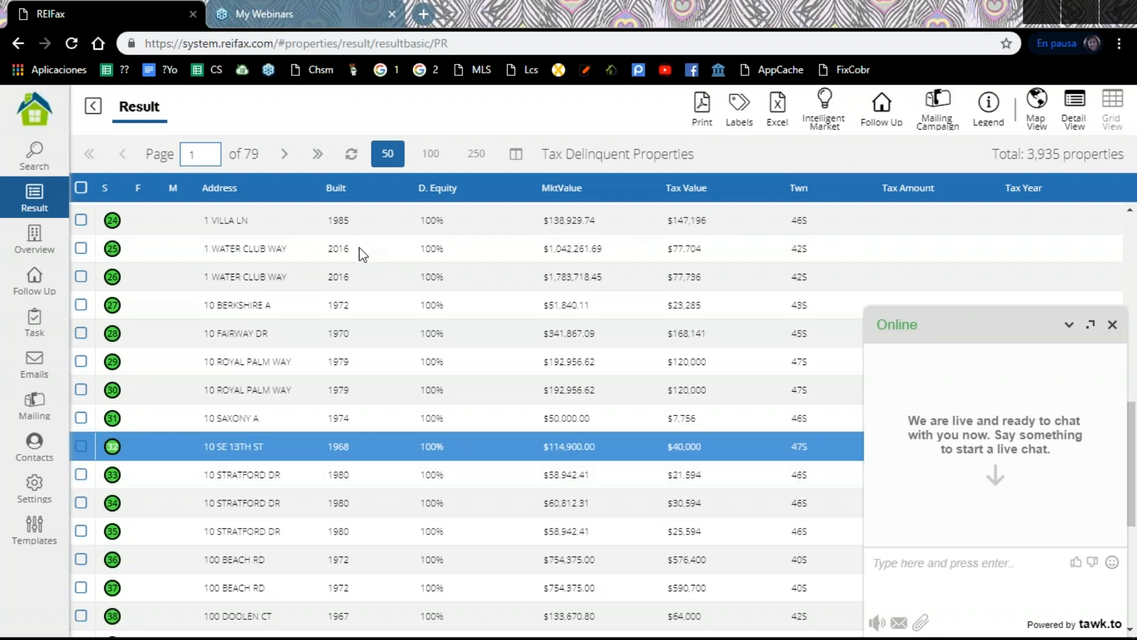
{"action": "left_click", "coordinate": [109, 323]}
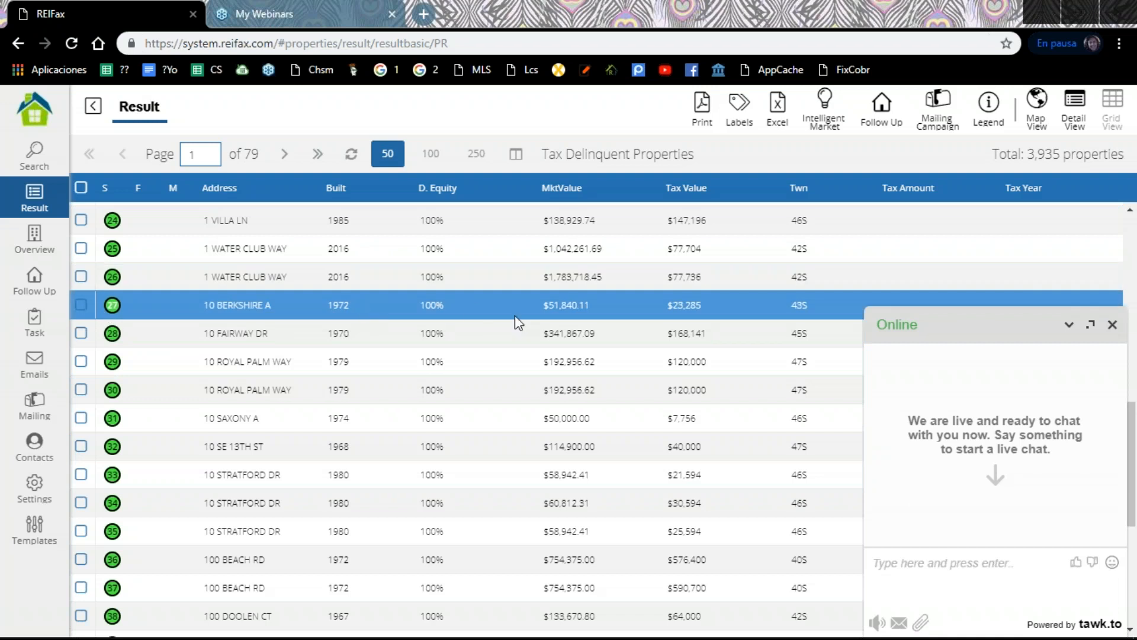
{"action": "left_click", "coordinate": [1112, 326]}
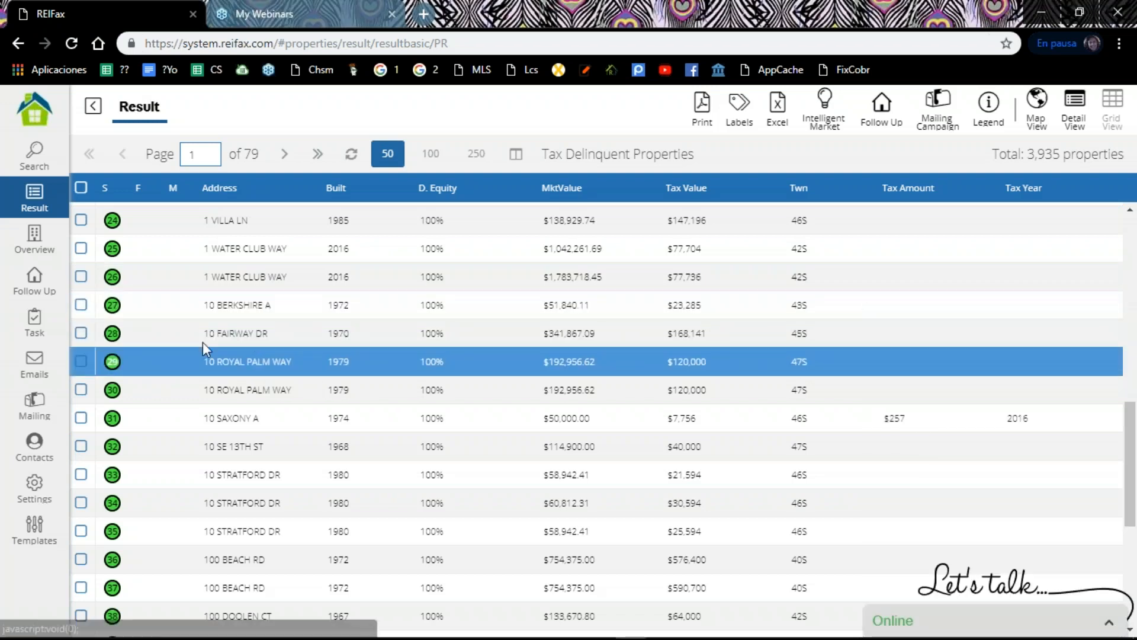
Step: Add the properties in result rows 28, 29 and 30 to Follow Up with type Buying and open the Follow Up list
{"action": "left_click", "coordinate": [81, 333]}
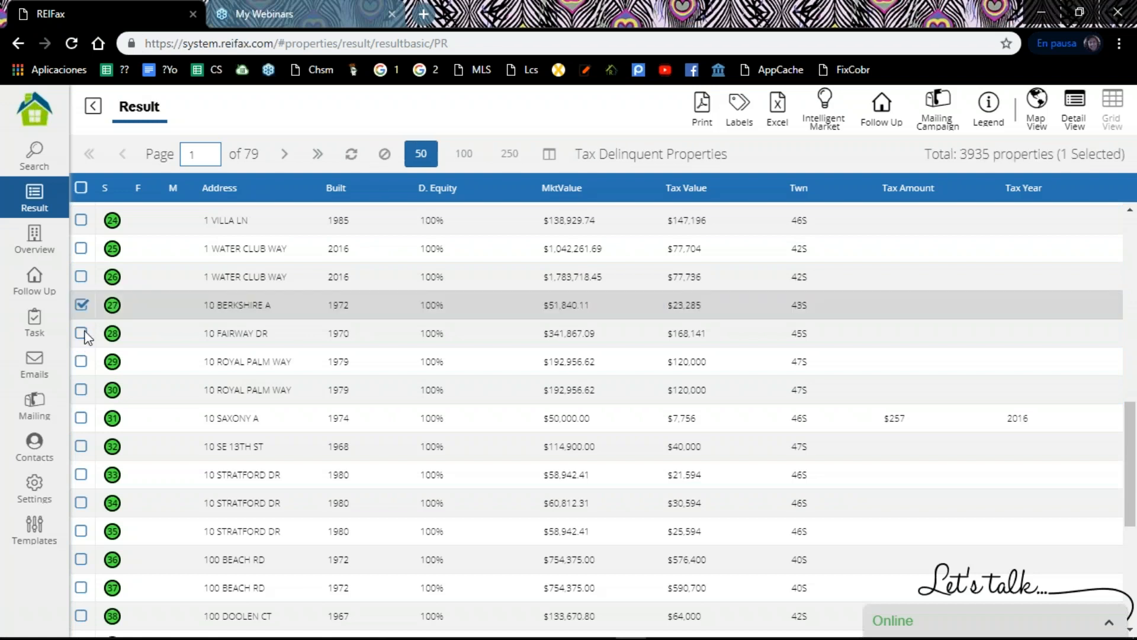
{"action": "left_click", "coordinate": [82, 362]}
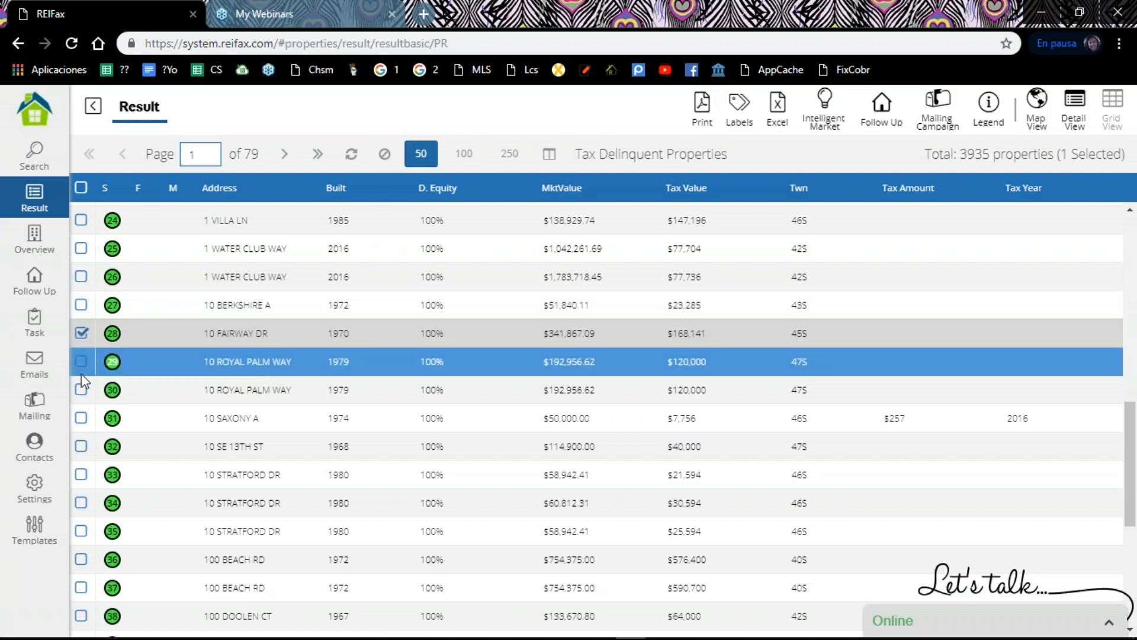
{"action": "left_click", "coordinate": [81, 362]}
{"action": "left_click", "coordinate": [82, 388]}
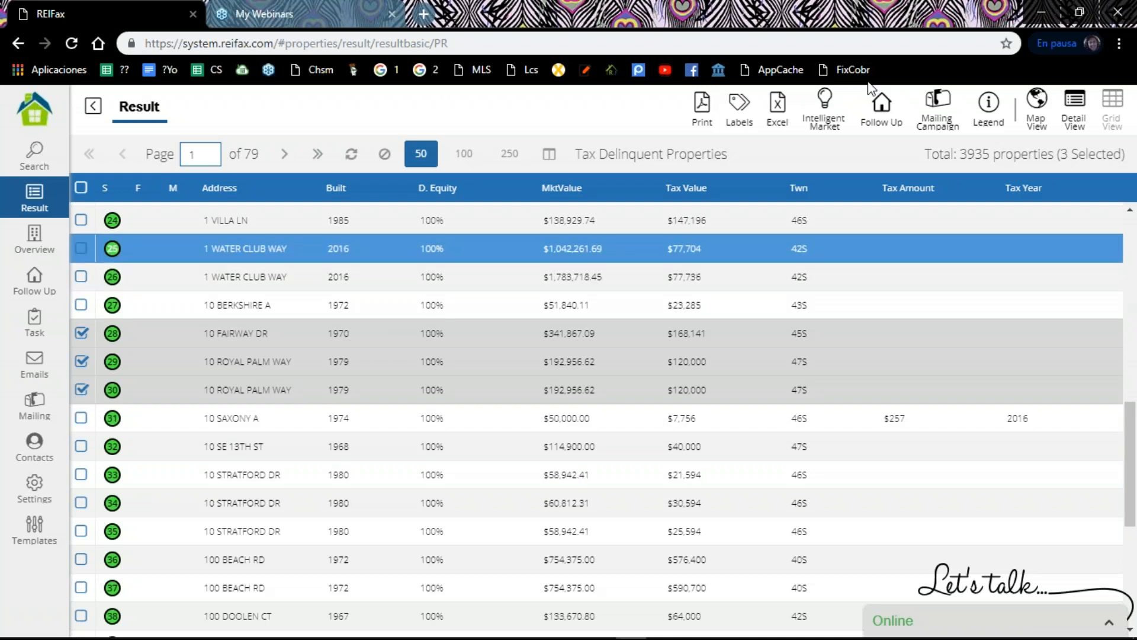
{"action": "left_click", "coordinate": [890, 123]}
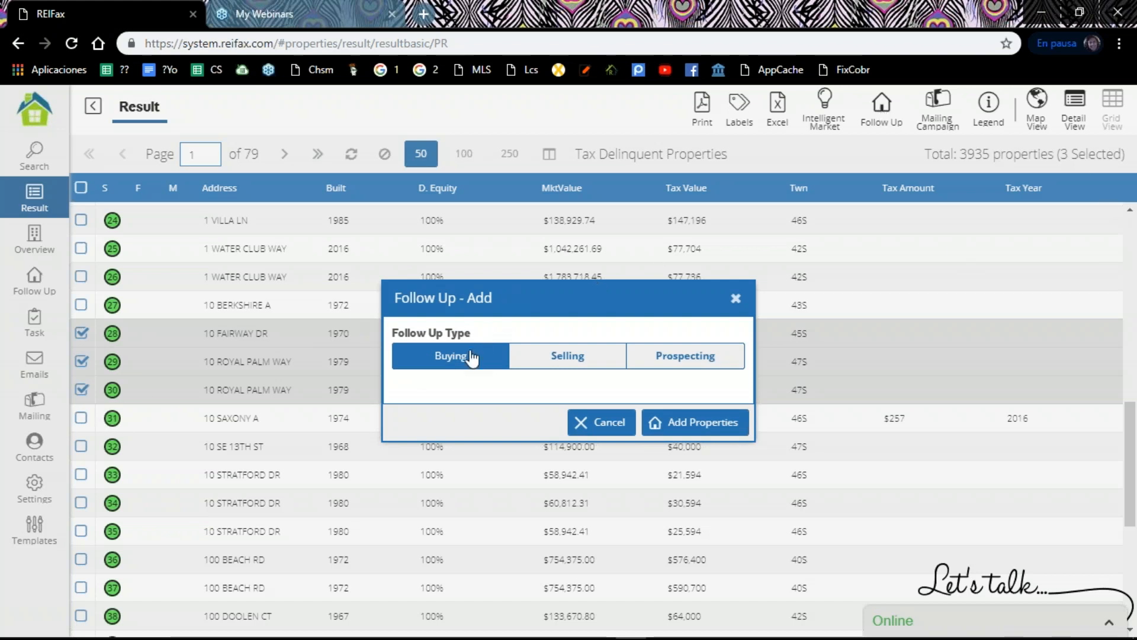
{"action": "left_click", "coordinate": [704, 424]}
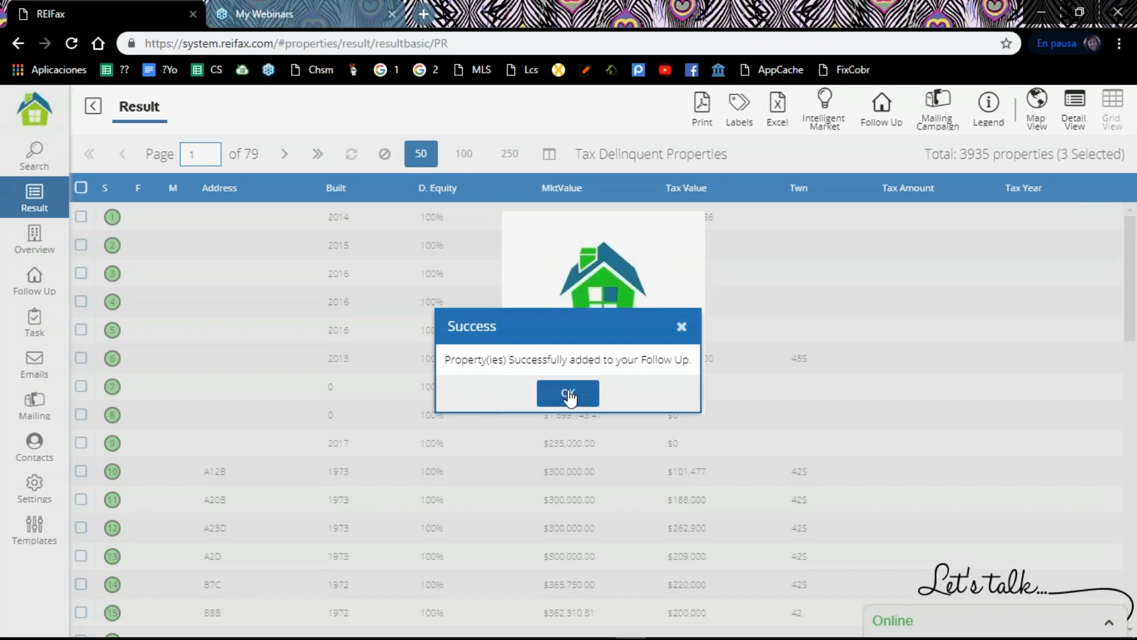
{"action": "left_click", "coordinate": [569, 393]}
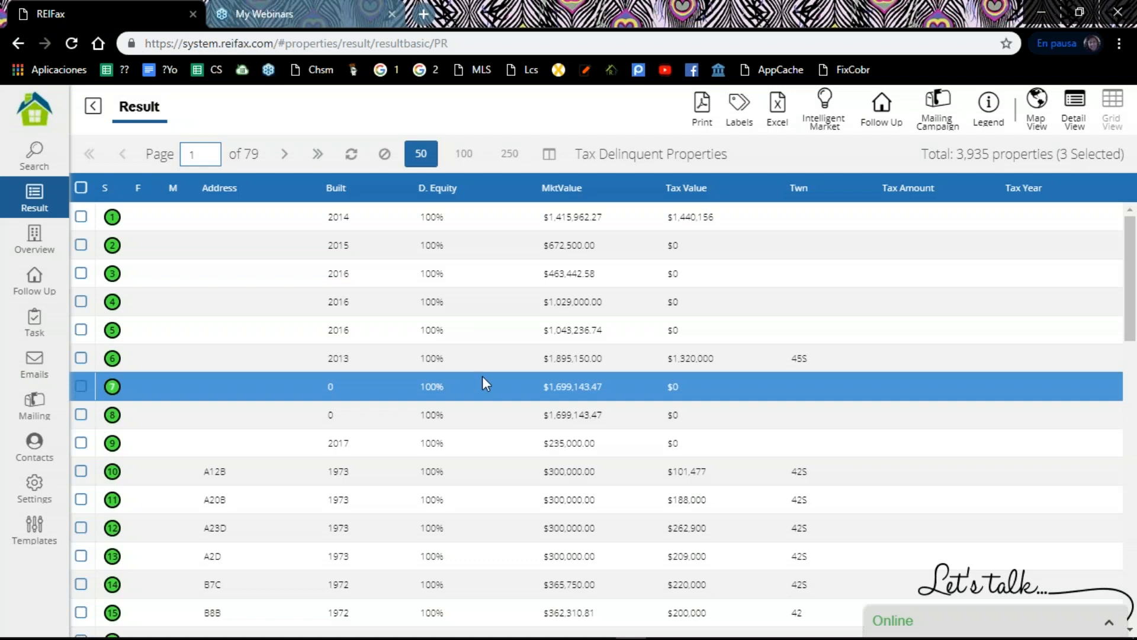
{"action": "left_click", "coordinate": [35, 290]}
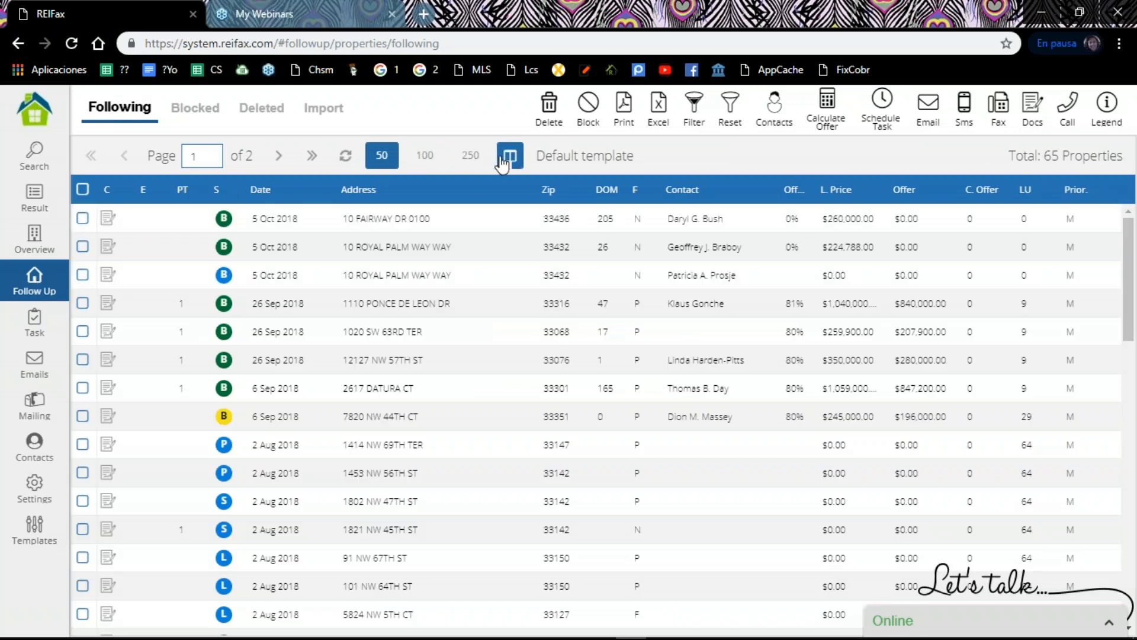
Step: Refresh the Following list and examine the status and date of the three properties dated 5 Oct 2018
{"action": "left_click", "coordinate": [344, 157]}
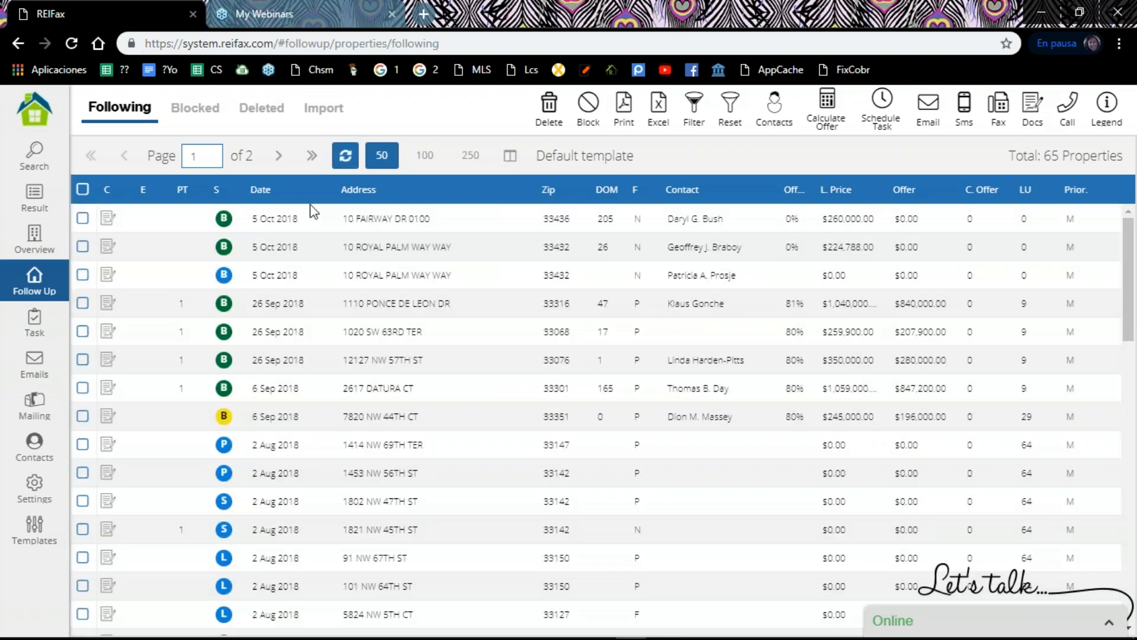
{"action": "left_click", "coordinate": [246, 216]}
{"action": "left_click", "coordinate": [250, 243]}
{"action": "left_click", "coordinate": [252, 265]}
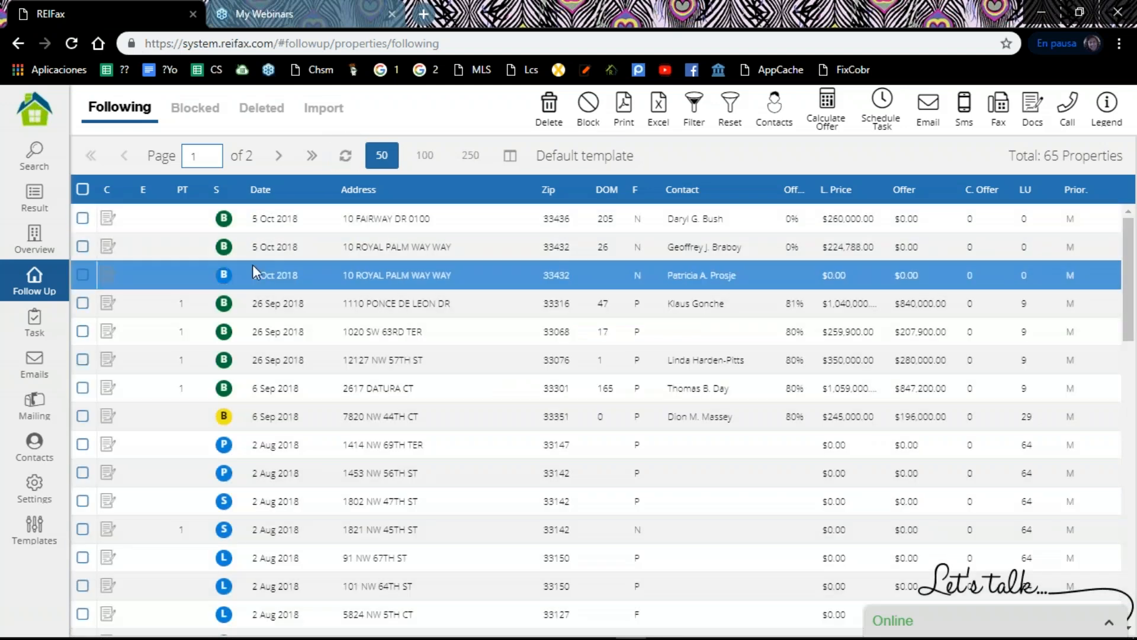
{"action": "left_click", "coordinate": [250, 211]}
{"action": "left_click", "coordinate": [248, 244]}
{"action": "left_click", "coordinate": [241, 282]}
{"action": "left_click", "coordinate": [253, 224]}
{"action": "left_click", "coordinate": [253, 280]}
{"action": "left_click", "coordinate": [257, 230]}
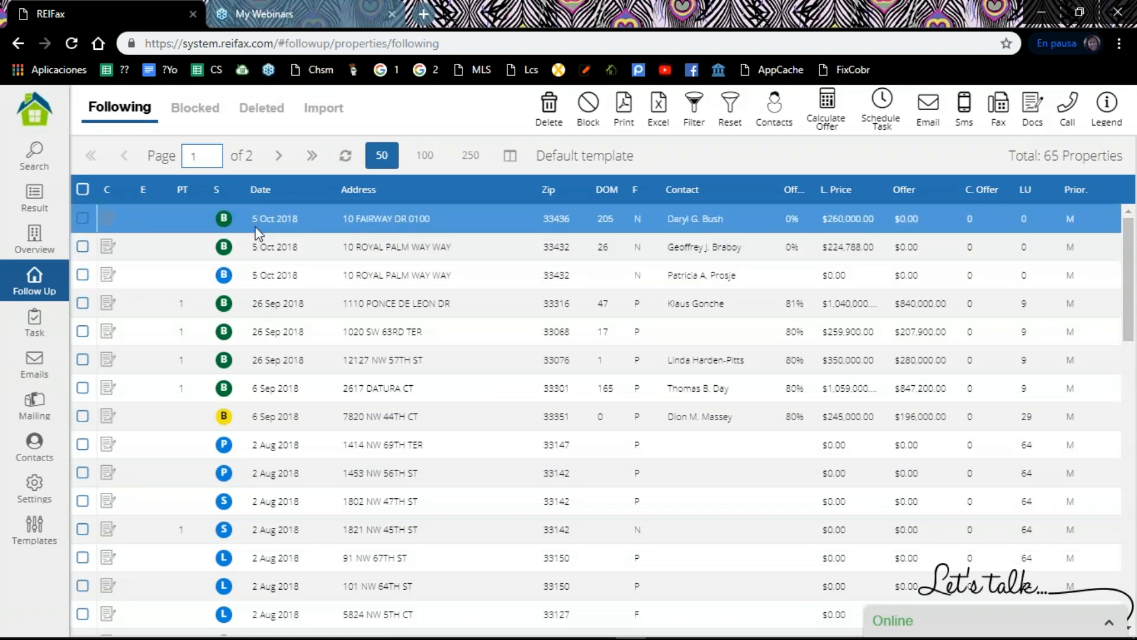
{"action": "left_click", "coordinate": [249, 284]}
{"action": "left_click", "coordinate": [247, 237]}
{"action": "left_click", "coordinate": [251, 218]}
{"action": "left_click", "coordinate": [241, 280]}
Step: Check the zip codes and list prices of the three properties dated 5 Oct 2018
{"action": "left_click", "coordinate": [557, 254]}
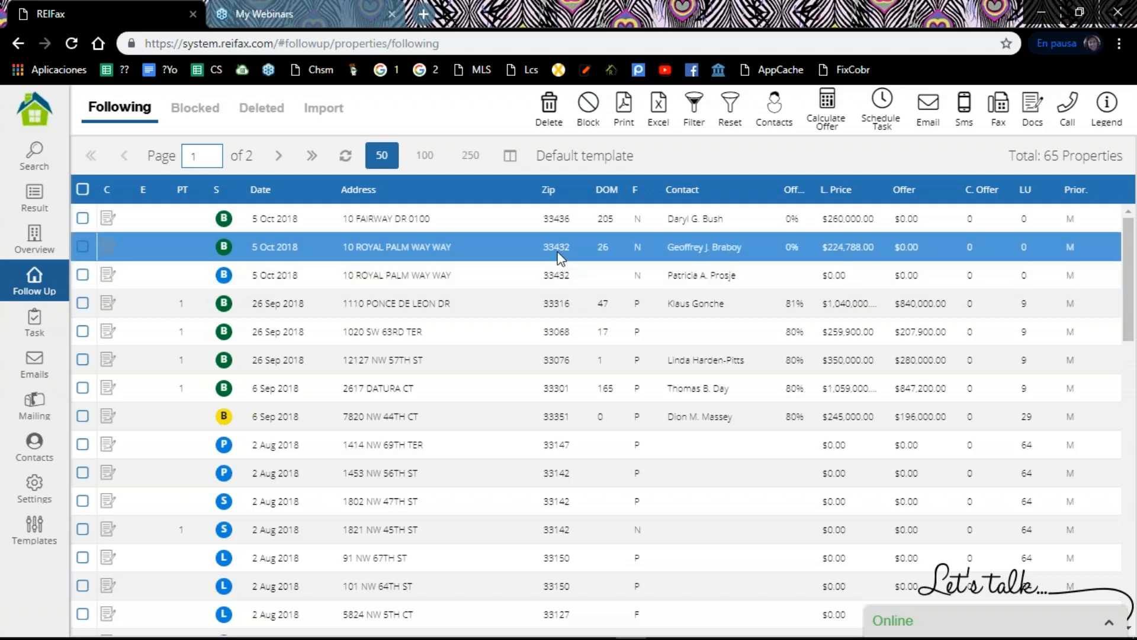
{"action": "left_click", "coordinate": [822, 270]}
{"action": "left_click", "coordinate": [835, 242]}
{"action": "left_click", "coordinate": [835, 221]}
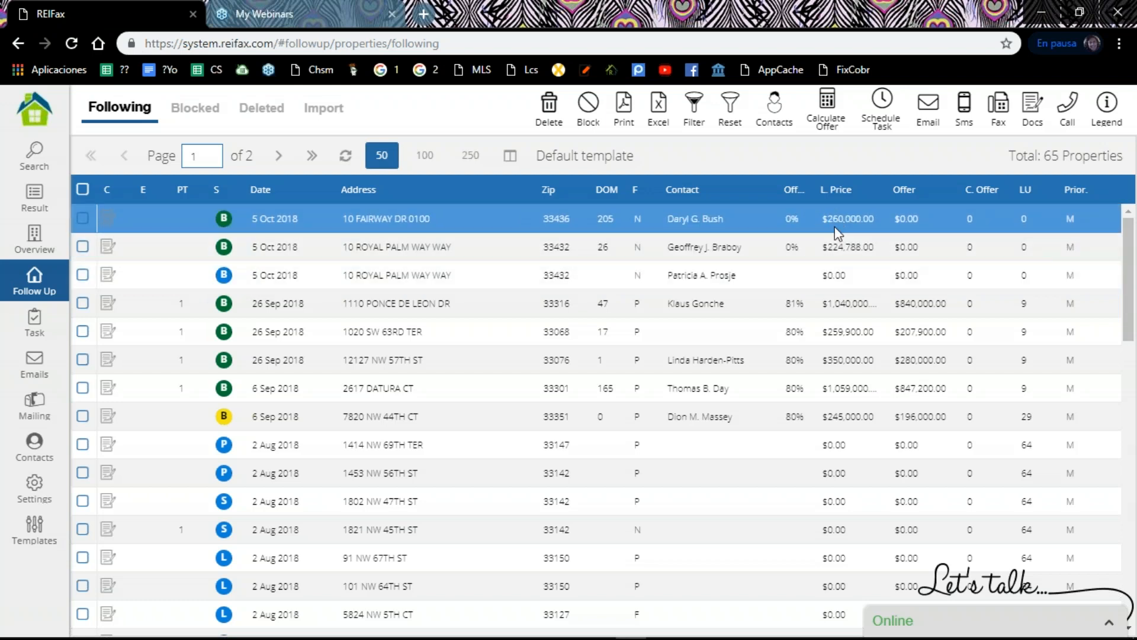
{"action": "left_click", "coordinate": [832, 277]}
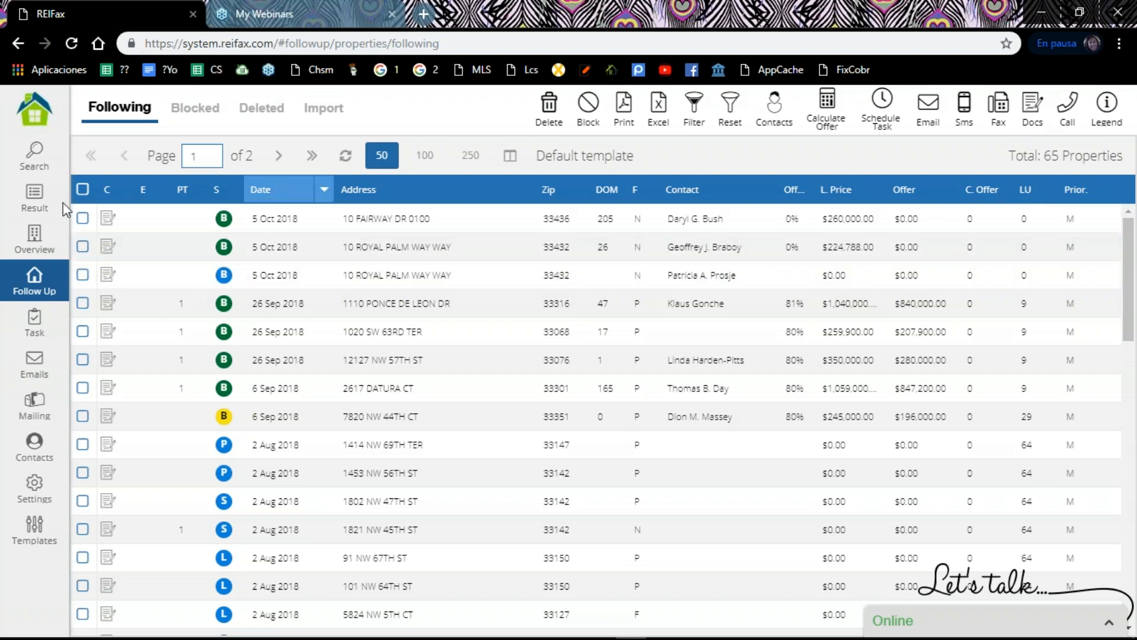
Step: Select the first two properties in the Following list and view the available status changes and property actions
{"action": "left_click", "coordinate": [82, 229]}
{"action": "left_click", "coordinate": [153, 235]}
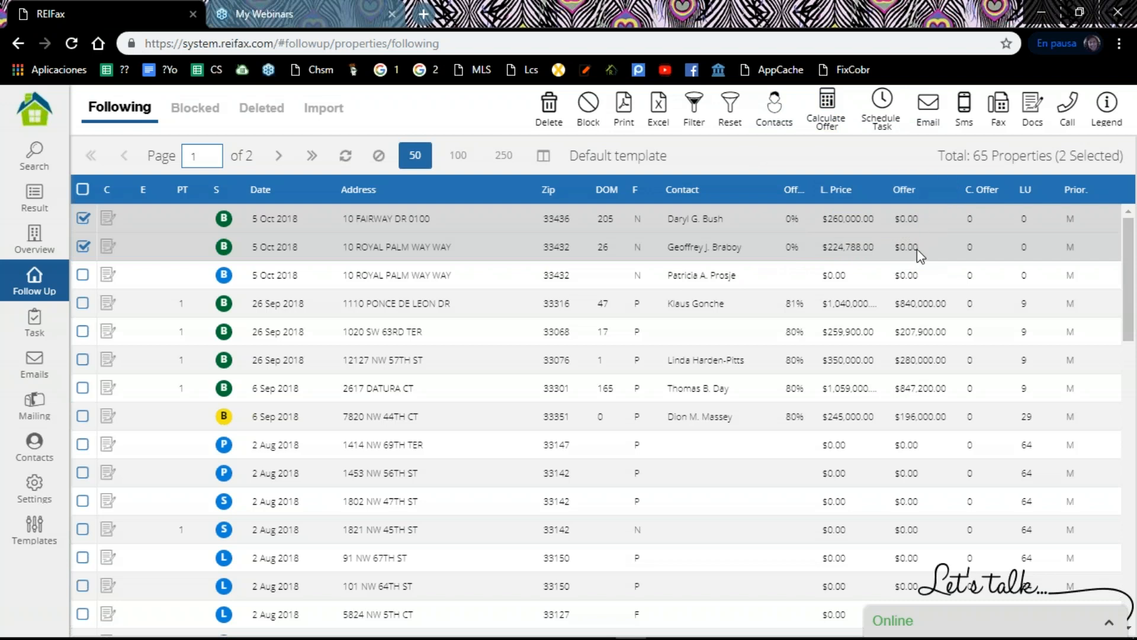
{"action": "left_click", "coordinate": [224, 246]}
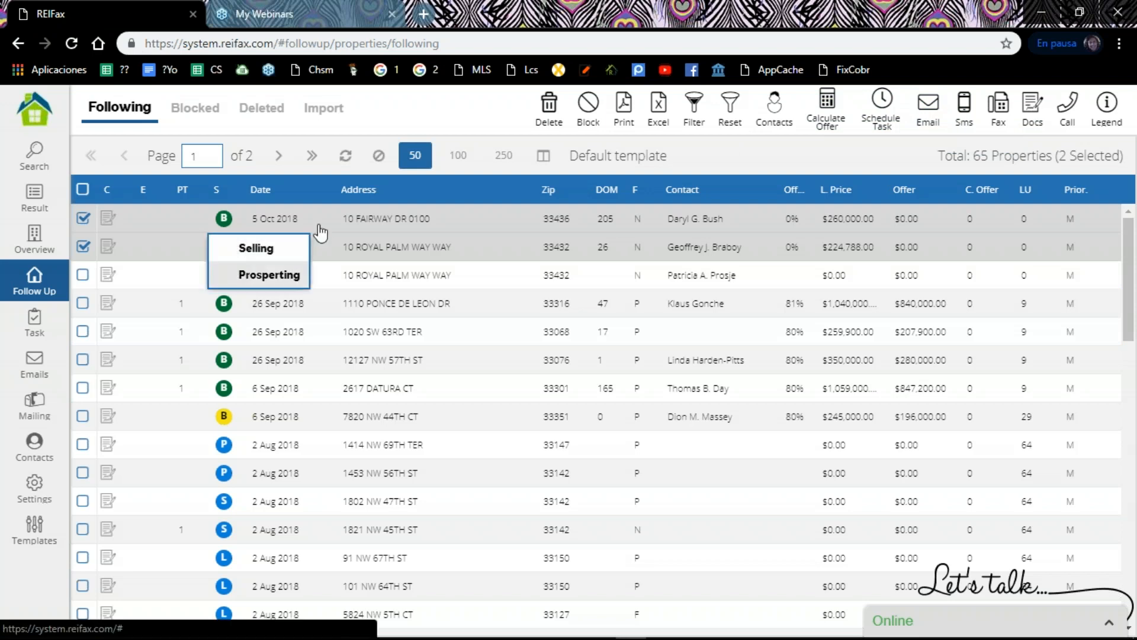
{"action": "right_click", "coordinate": [266, 227]}
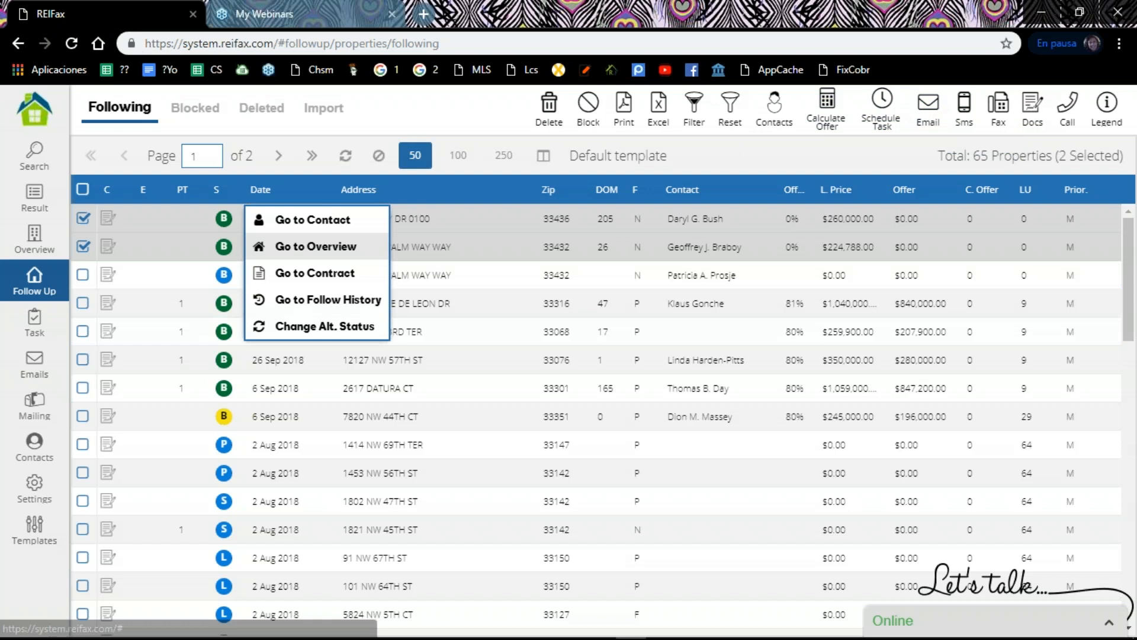
{"action": "right_click", "coordinate": [356, 228]}
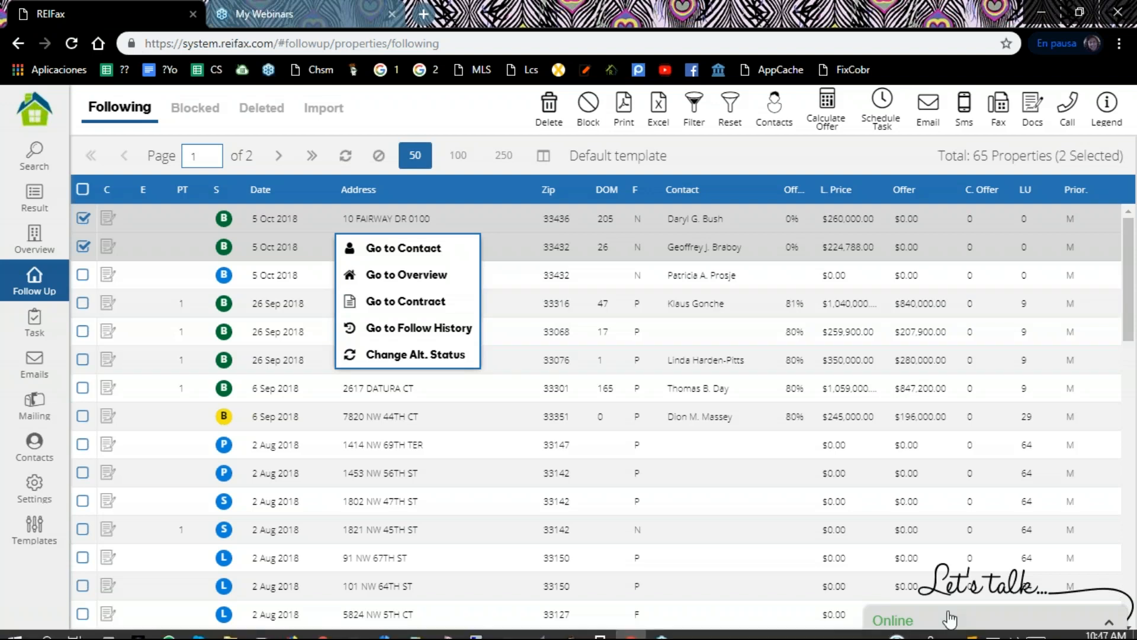
Step: Open the live support chat over the Following list
{"action": "left_click", "coordinate": [942, 580]}
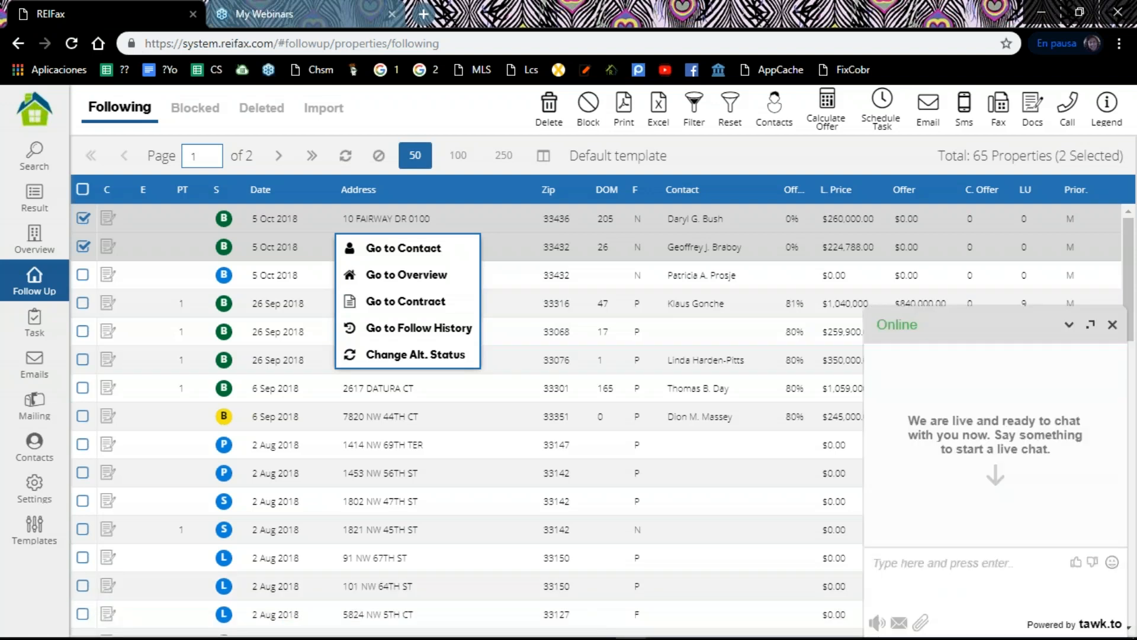